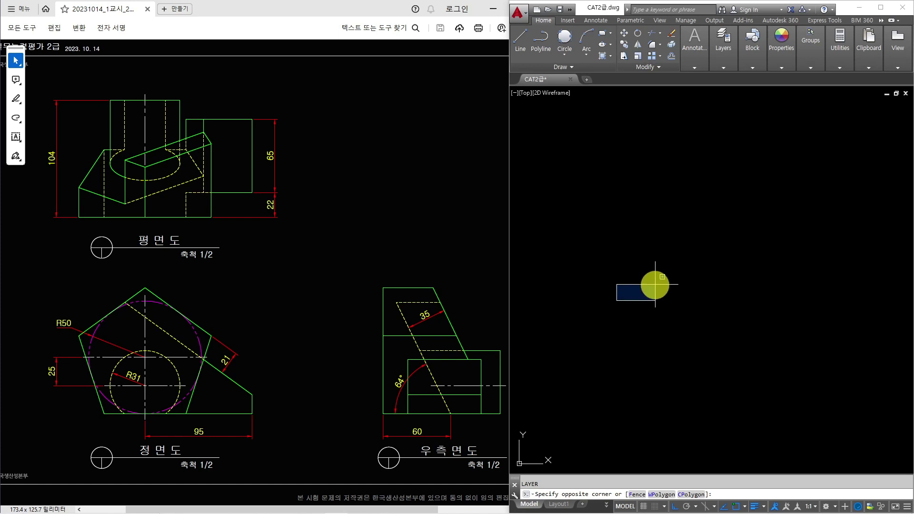
Examine the drawing's layer colors, linetypes and lineweights, and the font settings of the Standard text style
click(655, 284)
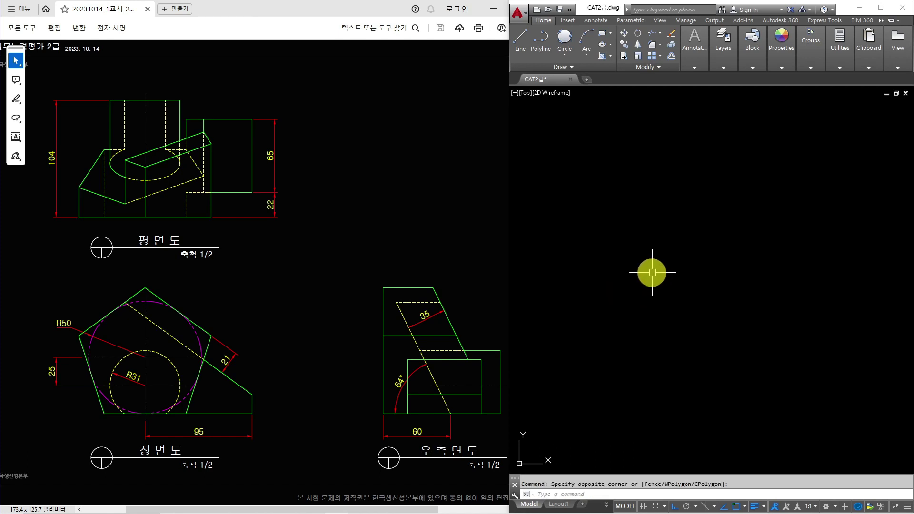
text(LA)
key(Return)
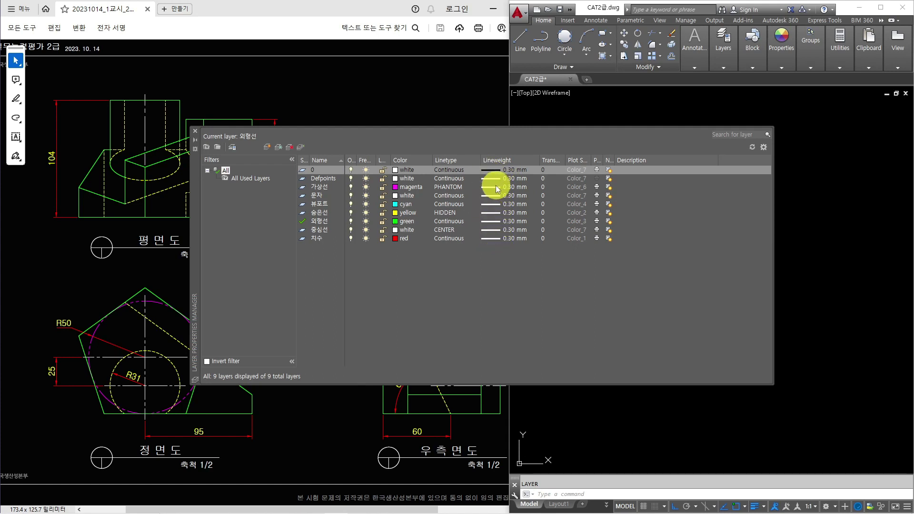
click(196, 131)
click(662, 229)
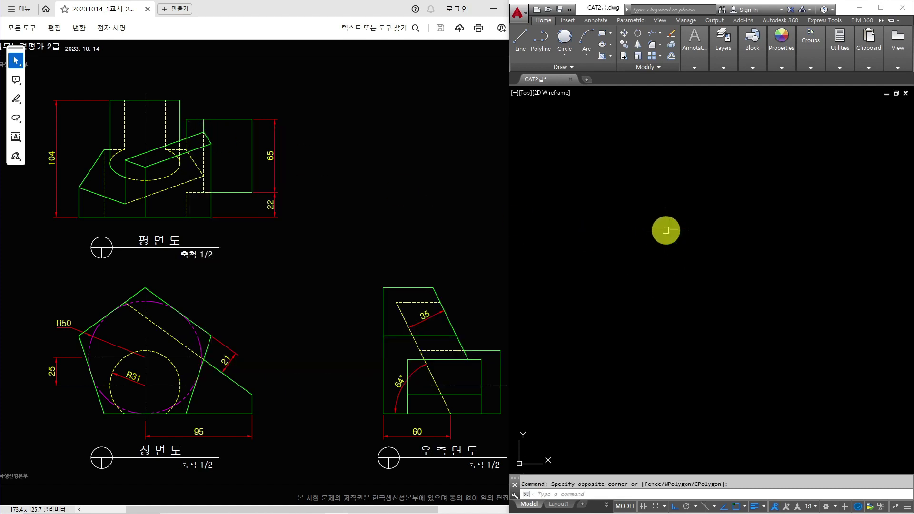
text(ST)
key(Return)
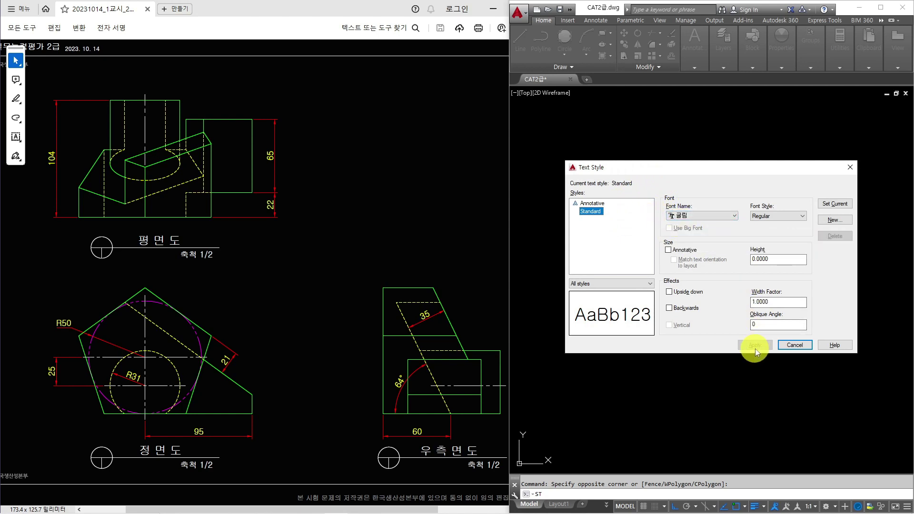
click(793, 345)
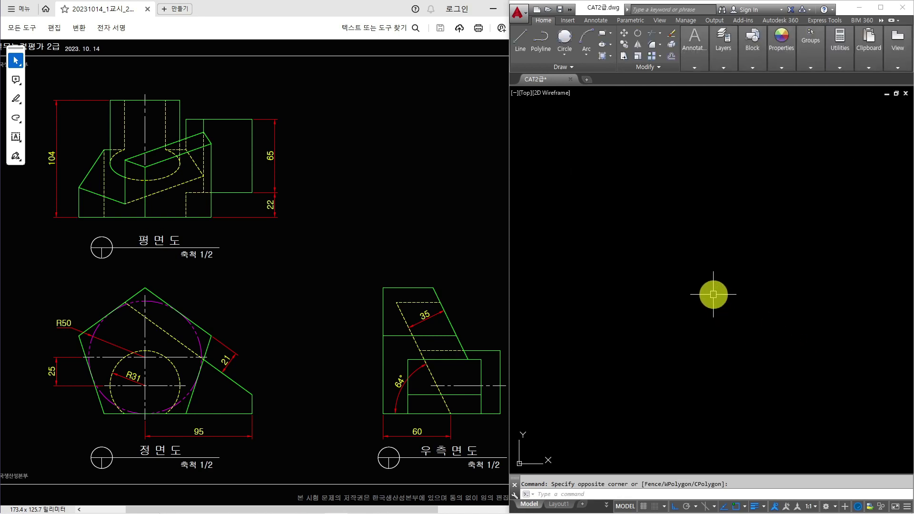
Modify the ISO-25 dimension style to use ISO standard text alignment and the "Either text or arrows (best fit)" fit option
text(D)
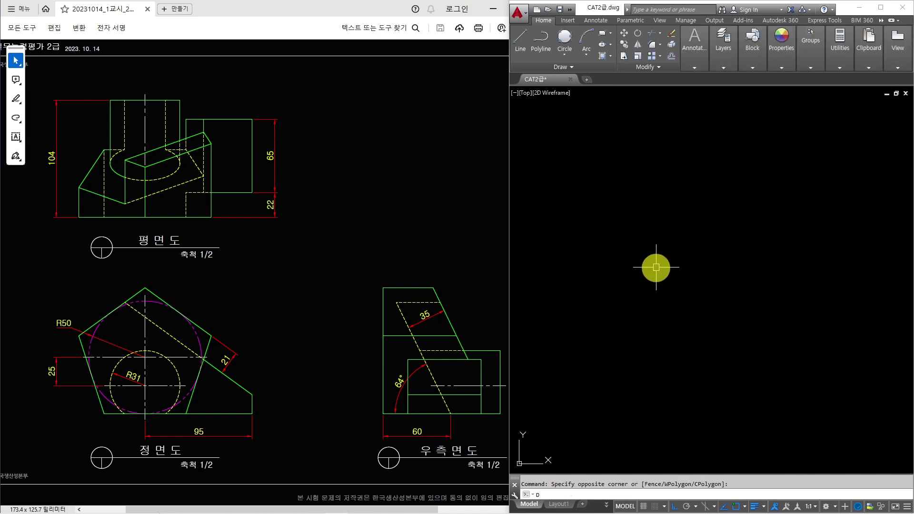
key(Return)
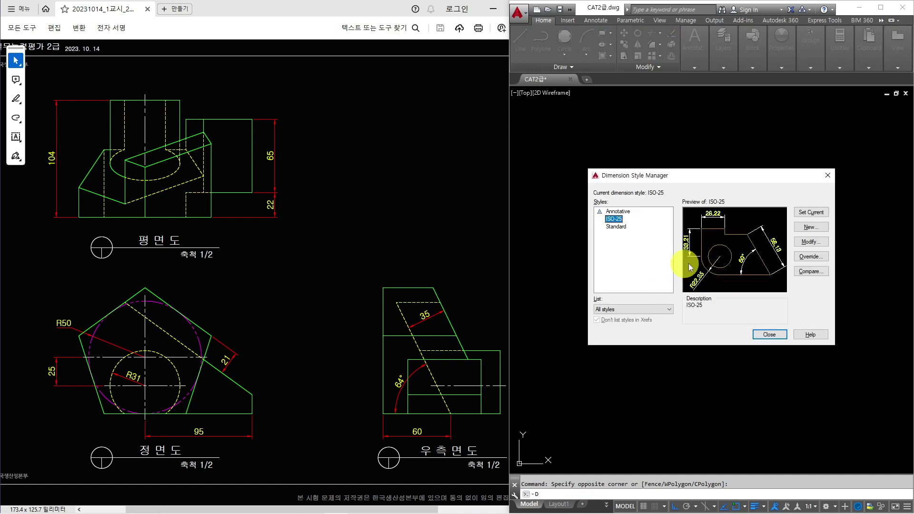
click(803, 242)
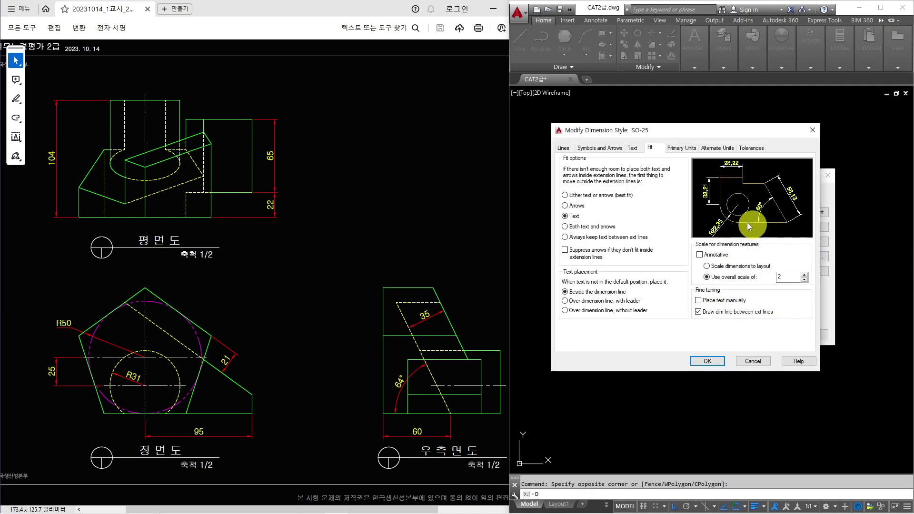
click(636, 149)
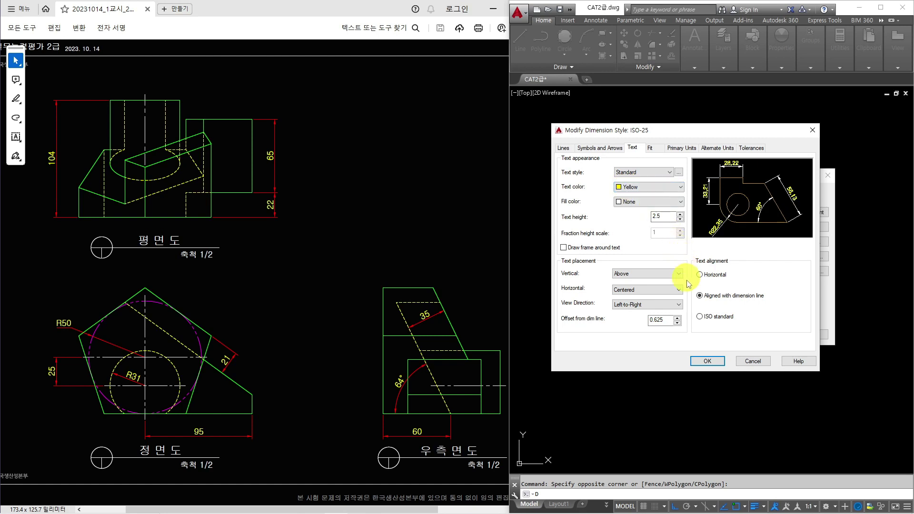
click(699, 317)
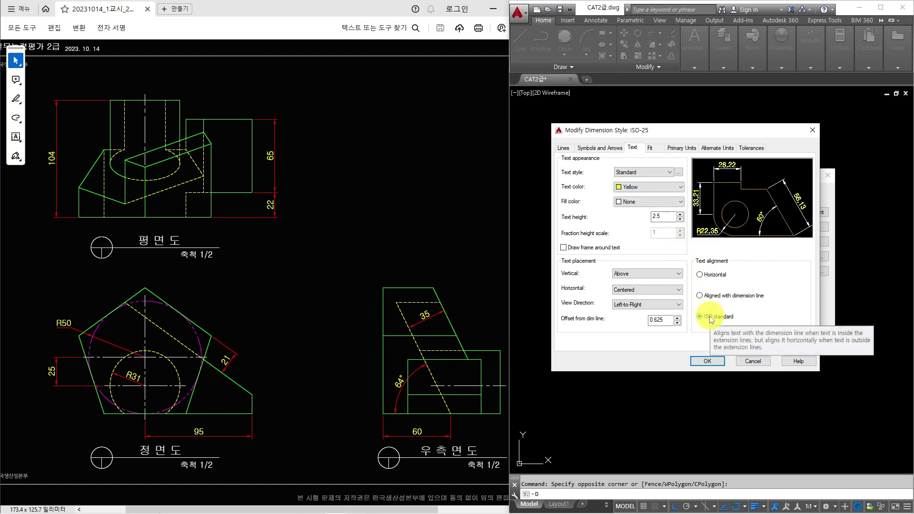
click(652, 149)
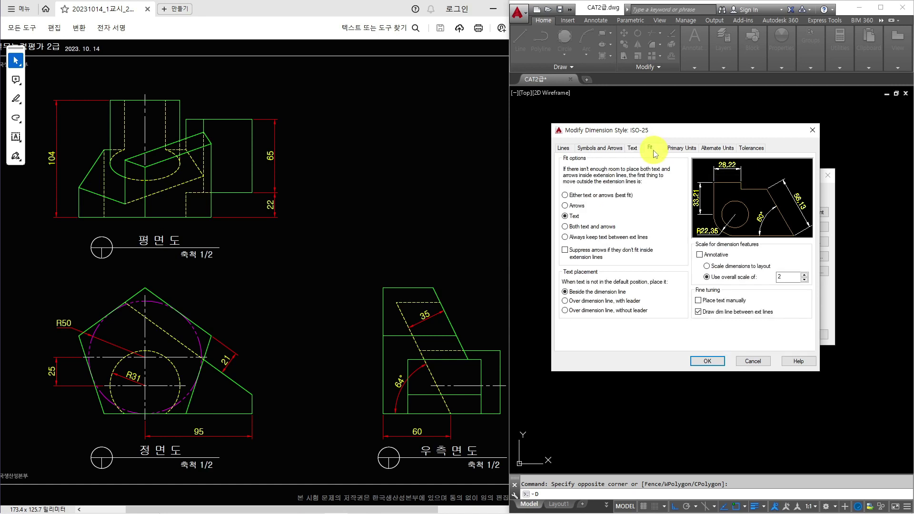
click(619, 196)
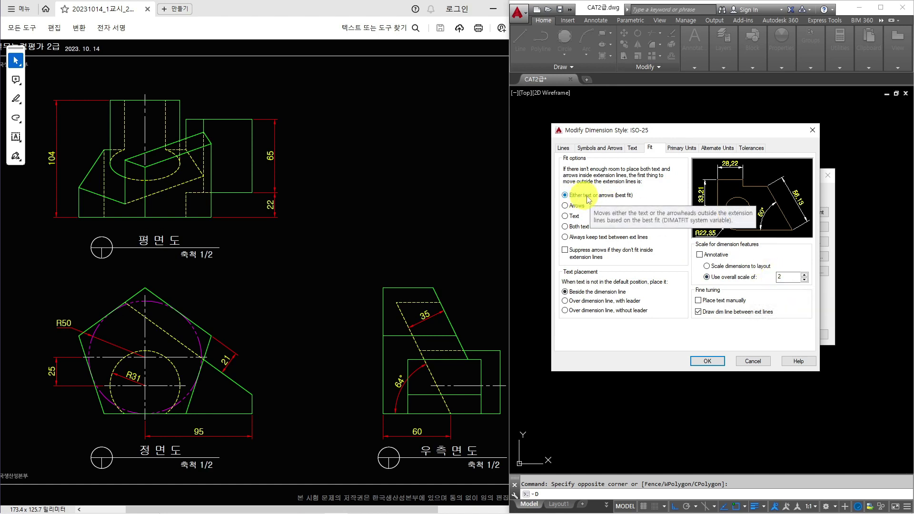
click(709, 361)
click(773, 334)
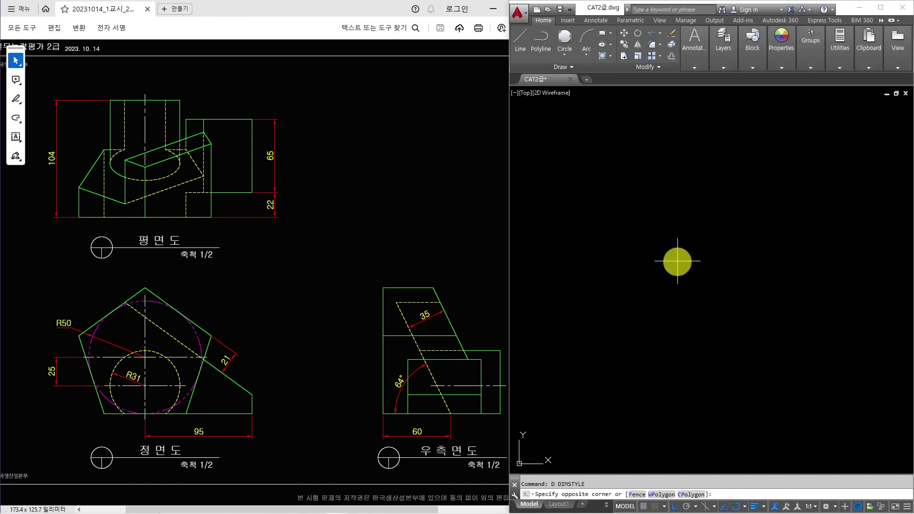
Draw a circle of radius 50 on the 외형선 layer
click(724, 62)
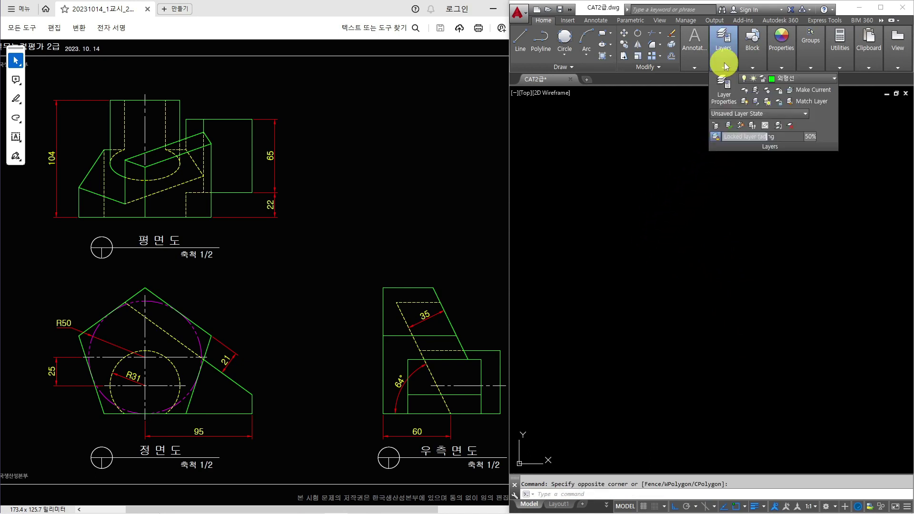
click(823, 79)
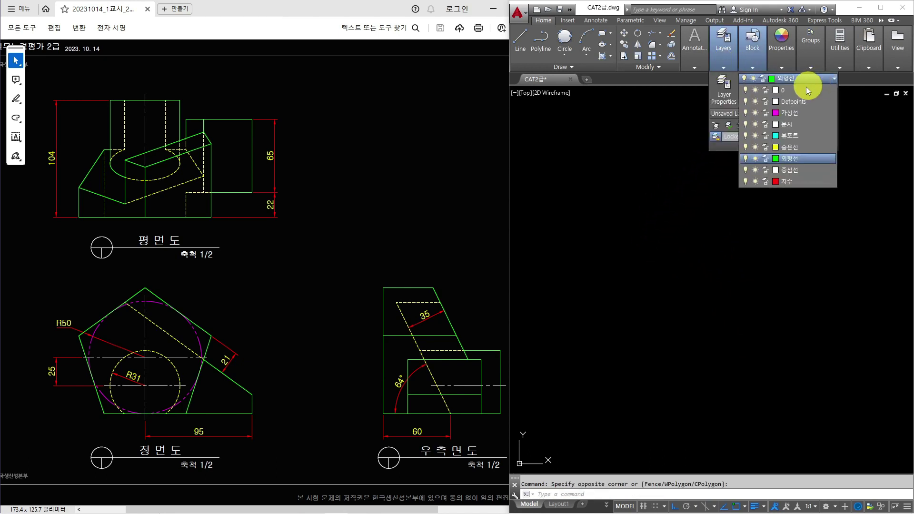
click(789, 160)
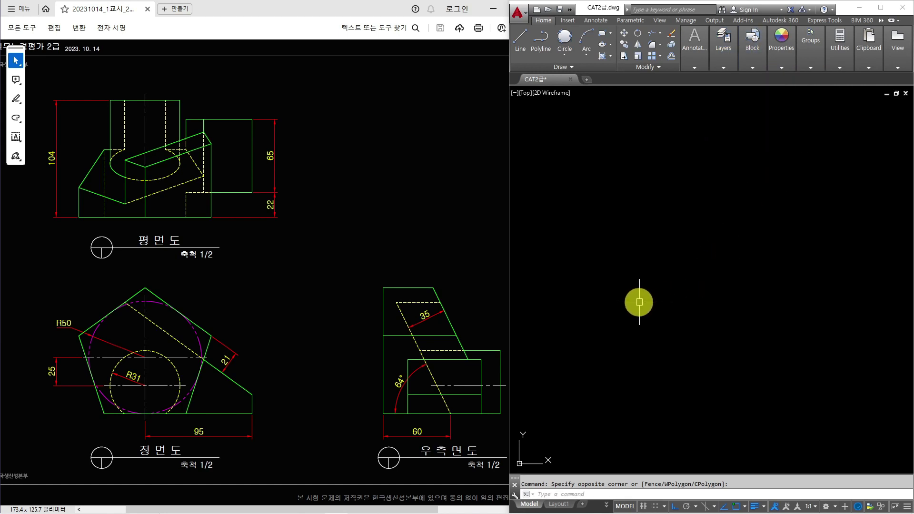
text(c)
key(Return)
click(654, 299)
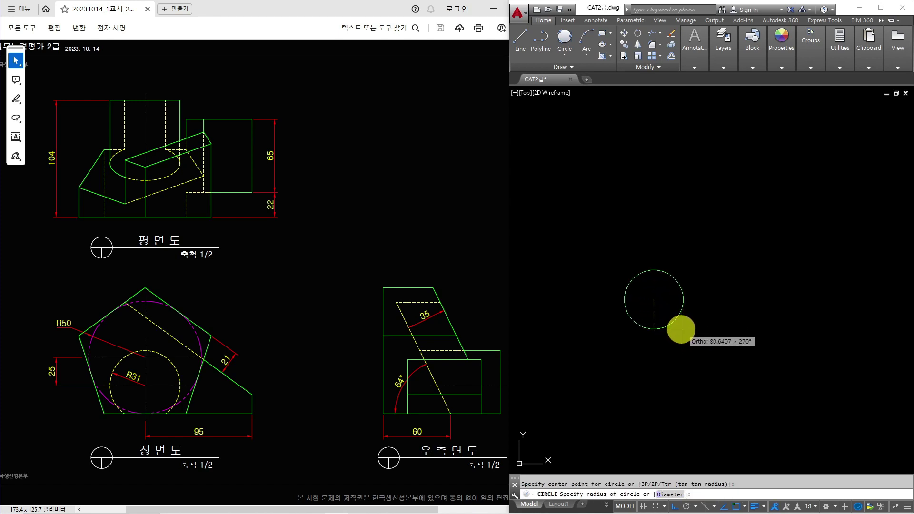
text(50)
key(Return)
Draw a five-sided polygon circumscribed about the circle, with its flat edge touching the circle's lowest point
scroll(640, 301, up, 5)
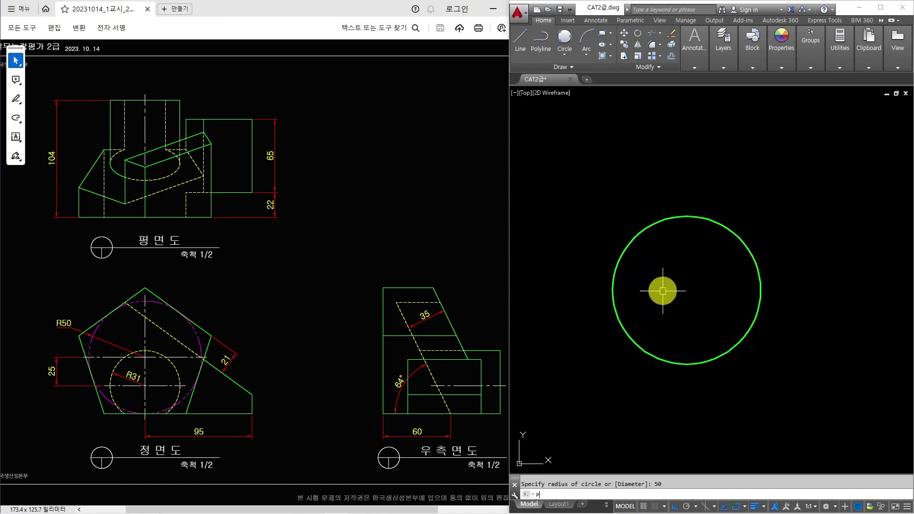
key(Return)
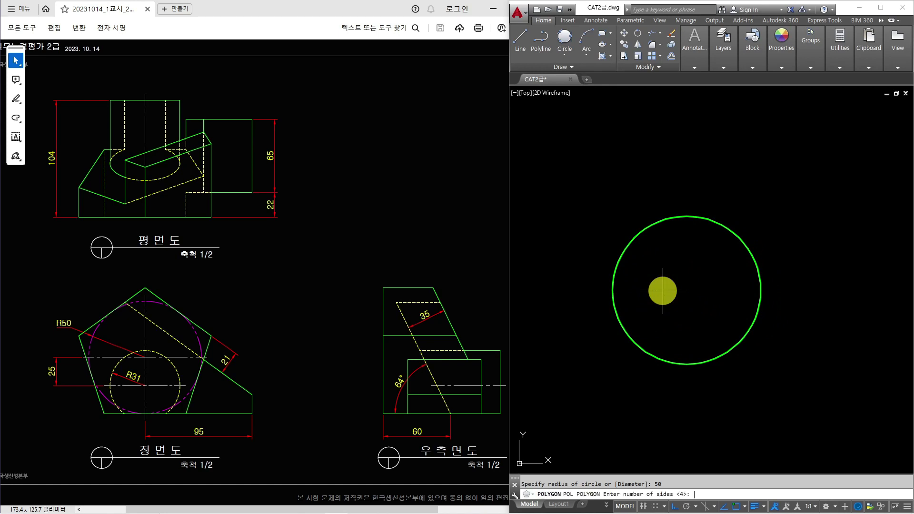
key(Return)
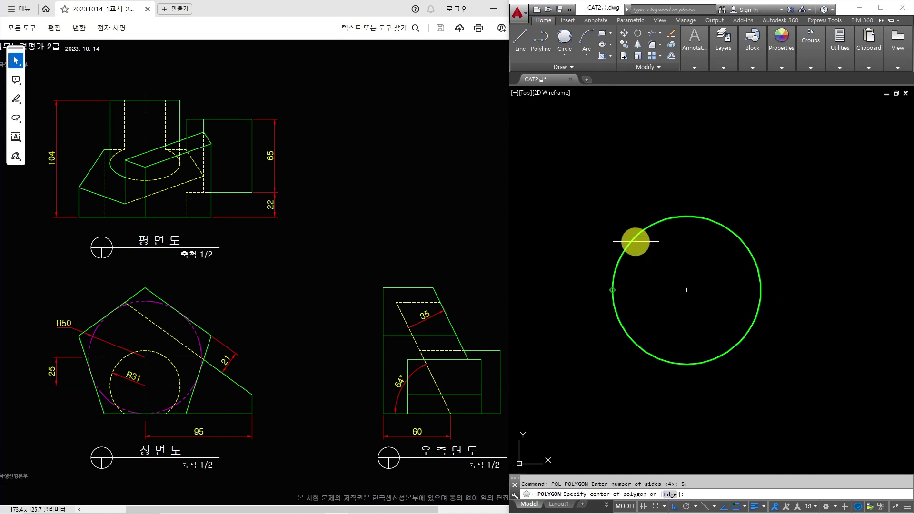
click(685, 290)
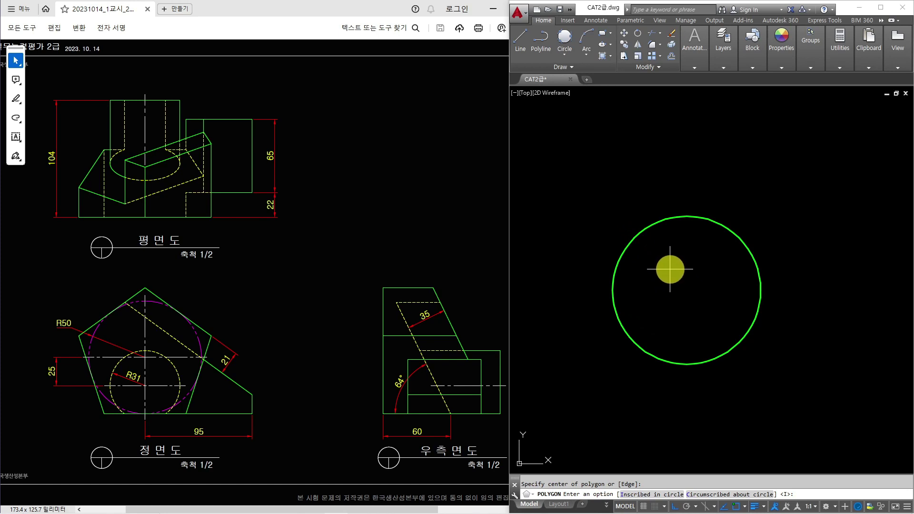
text(c)
key(Return)
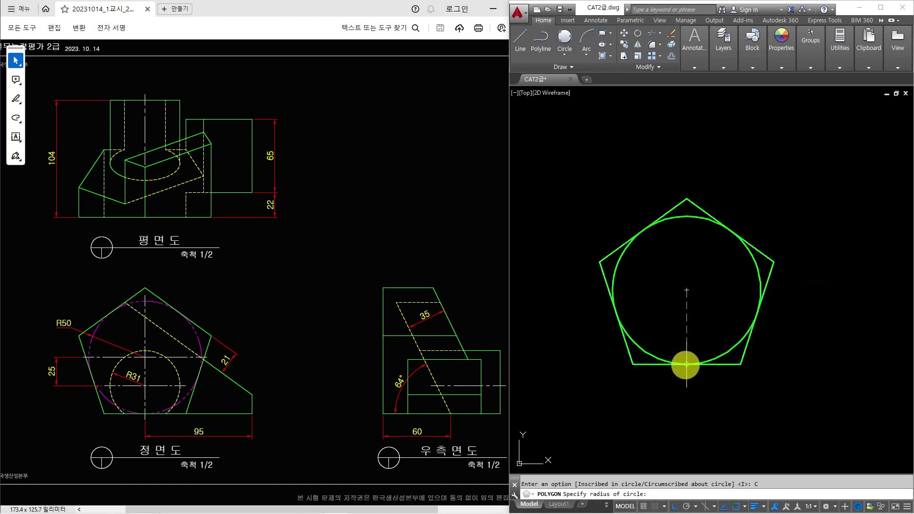
click(685, 369)
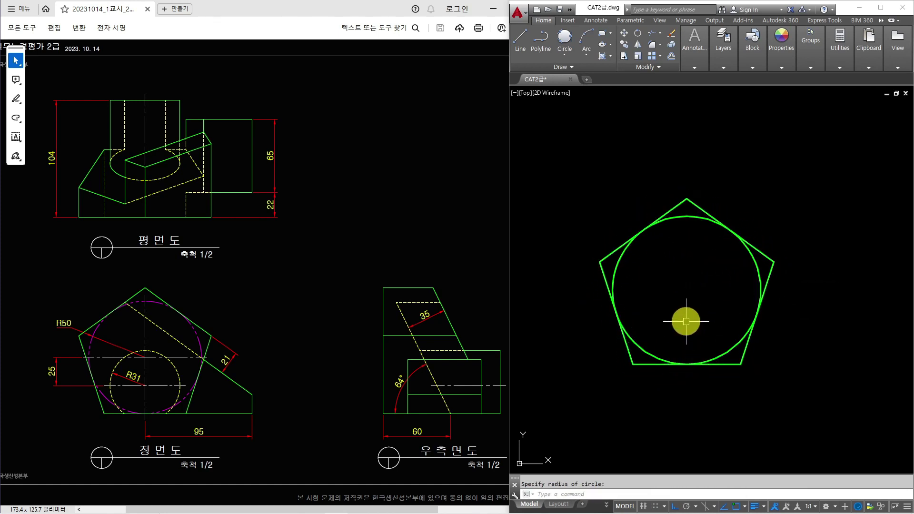
Move the circle inside the pentagon to the 가상선 layer
click(620, 261)
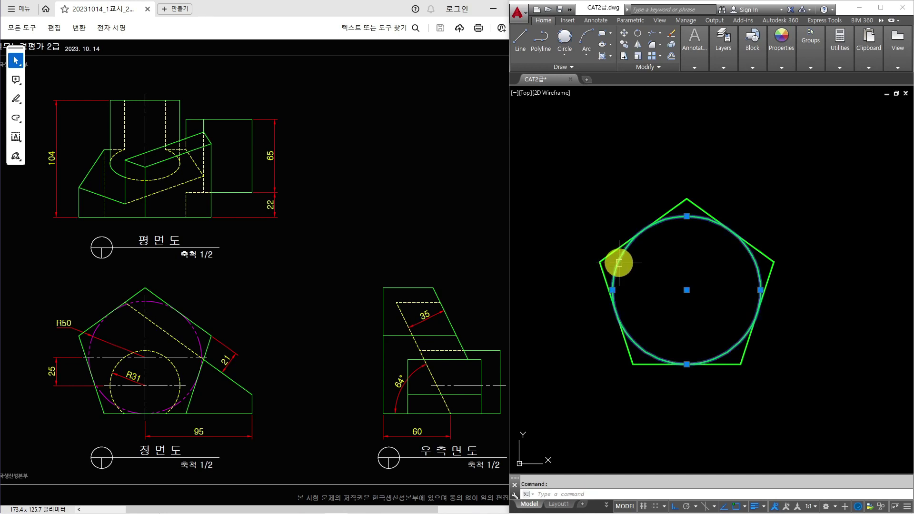
click(723, 61)
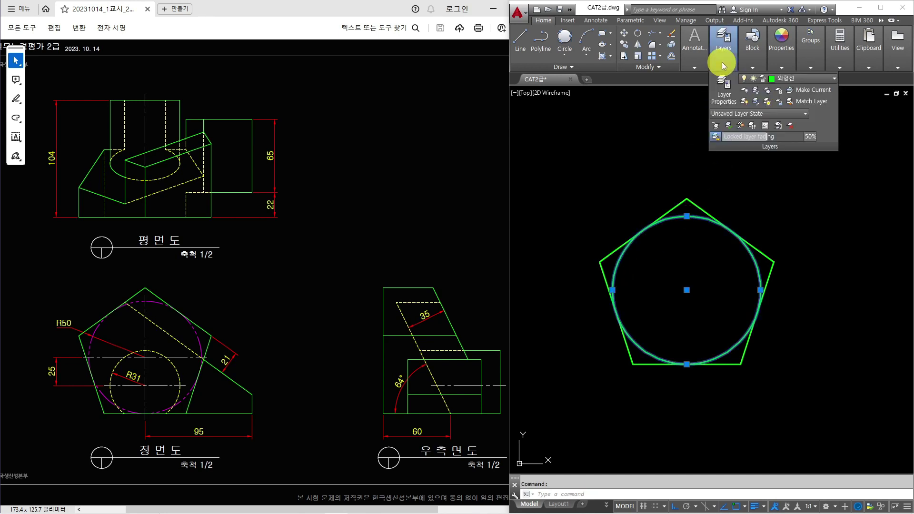
click(789, 78)
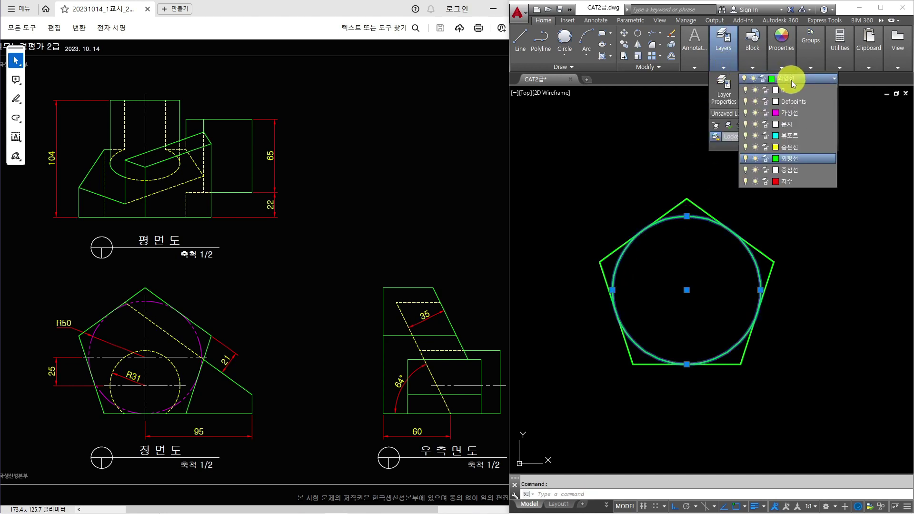
click(792, 113)
key(Escape)
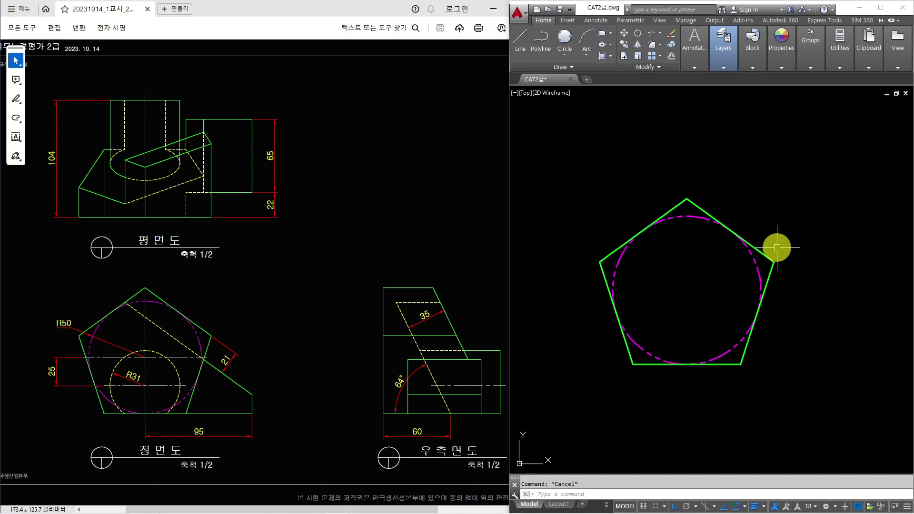
Draw a horizontal line above the pentagon, continuing from its right end into a vertical line down beside the pentagon
middle_drag(773, 253, 758, 249)
text(l)
key(Return)
scroll(750, 253, down, 3)
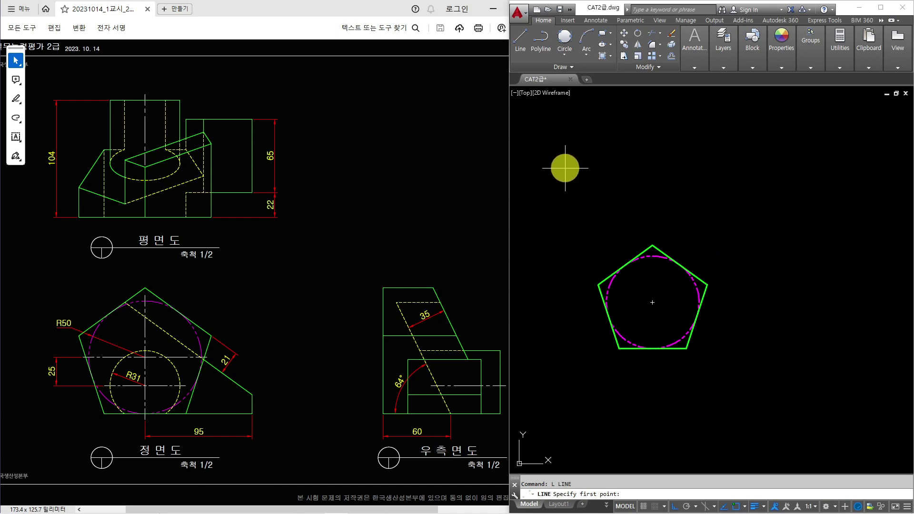
click(565, 168)
click(812, 170)
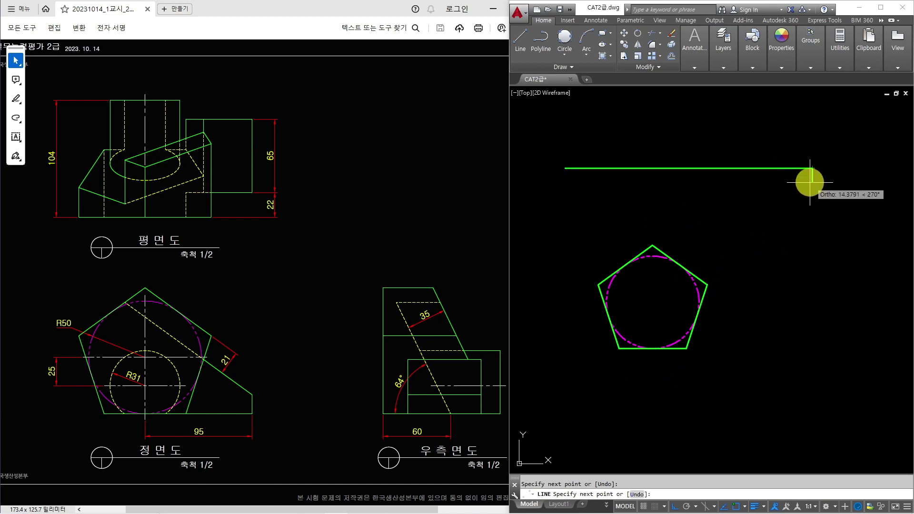
click(806, 398)
key(Return)
Draw a 45° line outward to the upper right from the corner where the horizontal and vertical lines meet
key(Return)
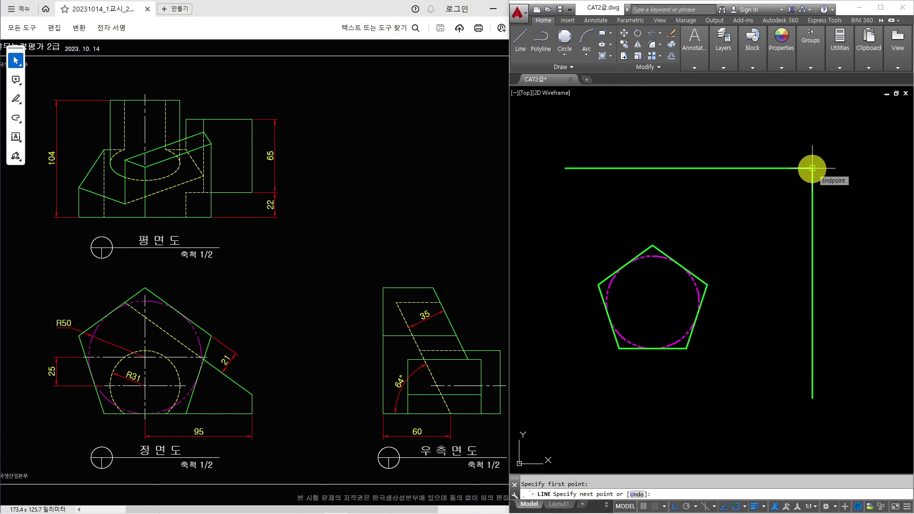
text(<45)
key(Return)
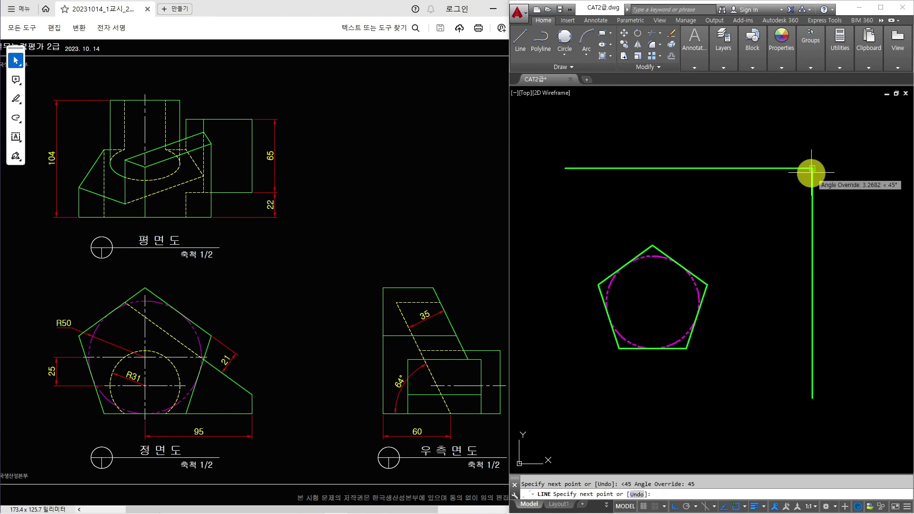
scroll(809, 169, down, 3)
click(875, 116)
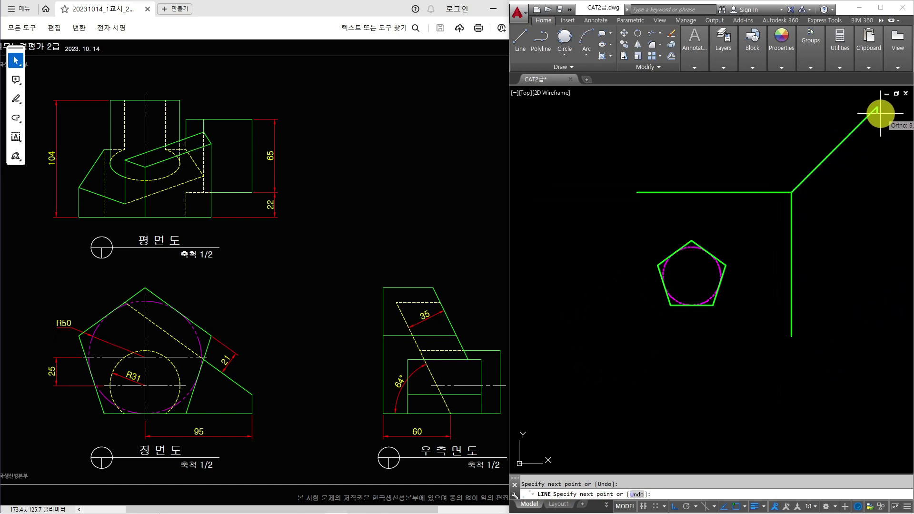
key(Return)
scroll(767, 195, up, 2)
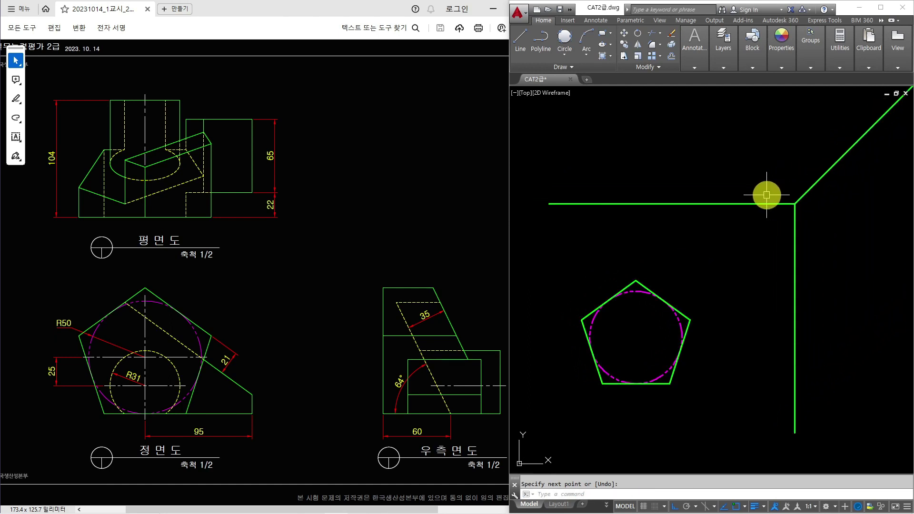
scroll(638, 376, up, 2)
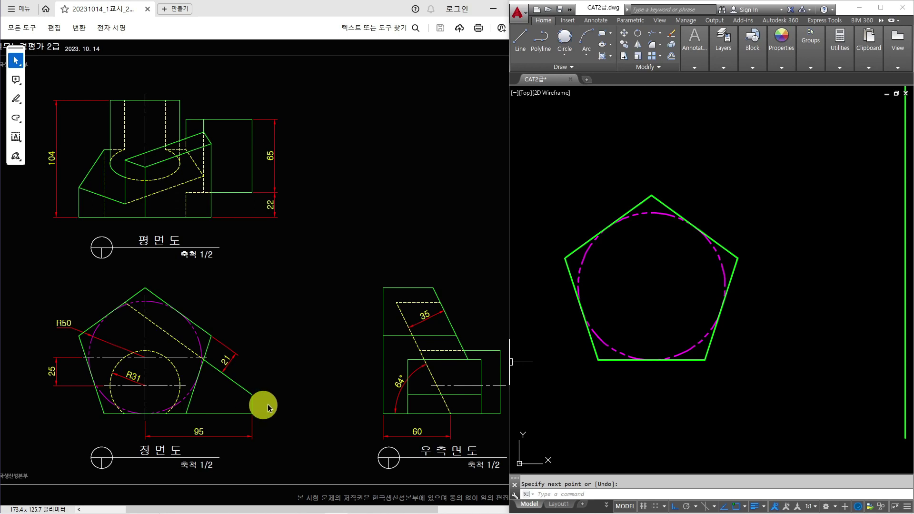
click(789, 311)
click(757, 263)
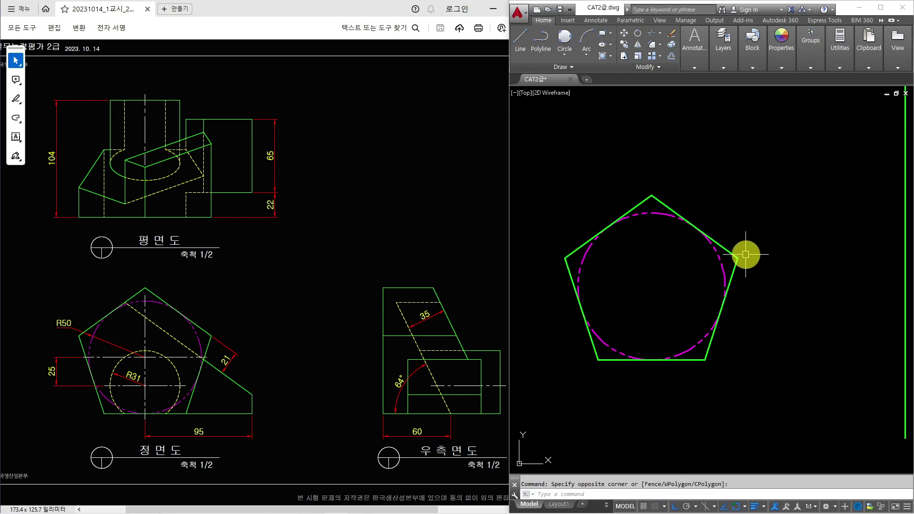
Explode the pentagon into separate lines
text(x)
key(space)
click(735, 256)
key(space)
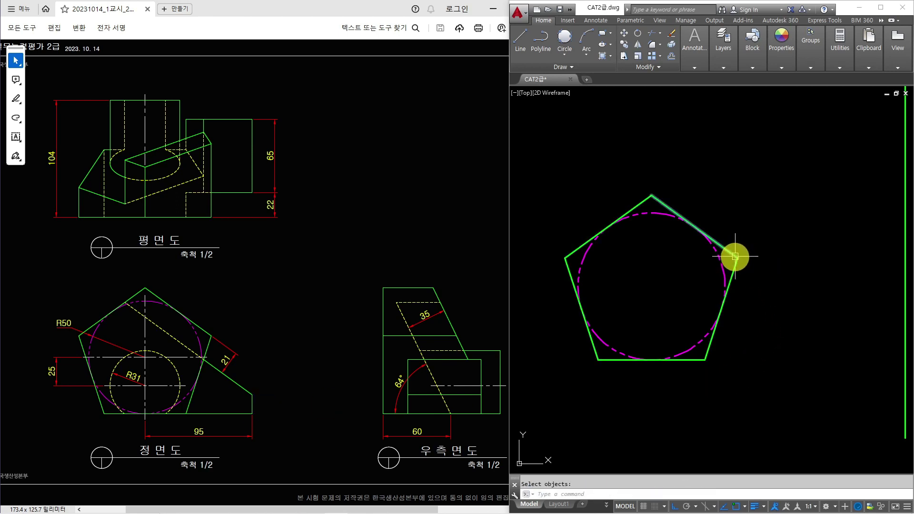
Offset the pentagon's upper-right edge 21 mm toward the inside of the pentagon
text(o)
key(space)
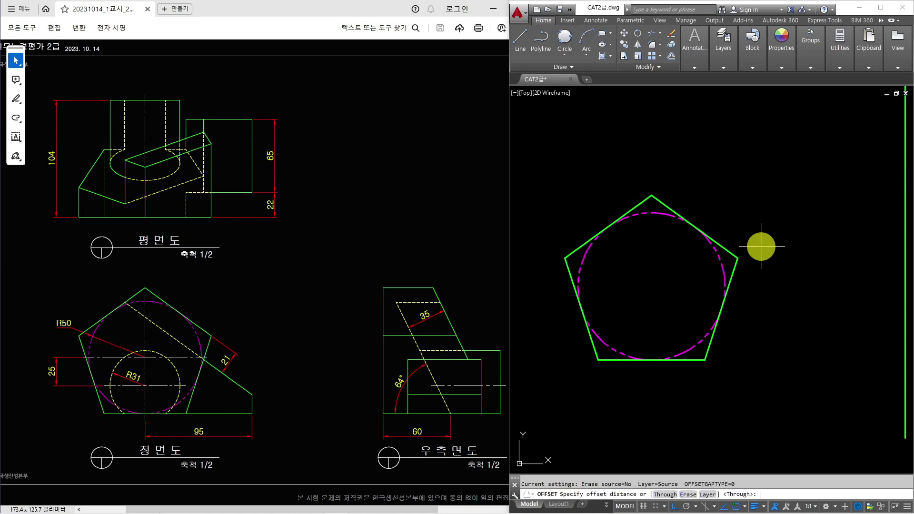
text(21)
key(space)
click(729, 251)
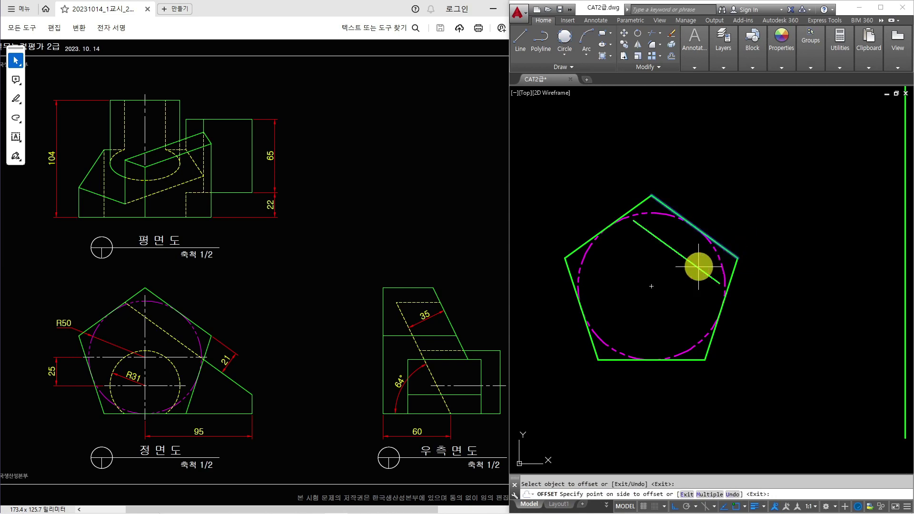
click(667, 286)
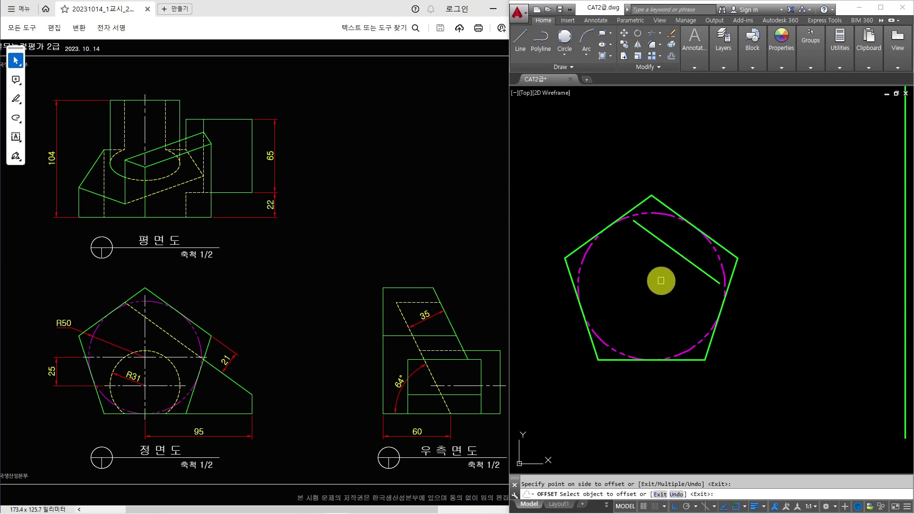
key(Escape)
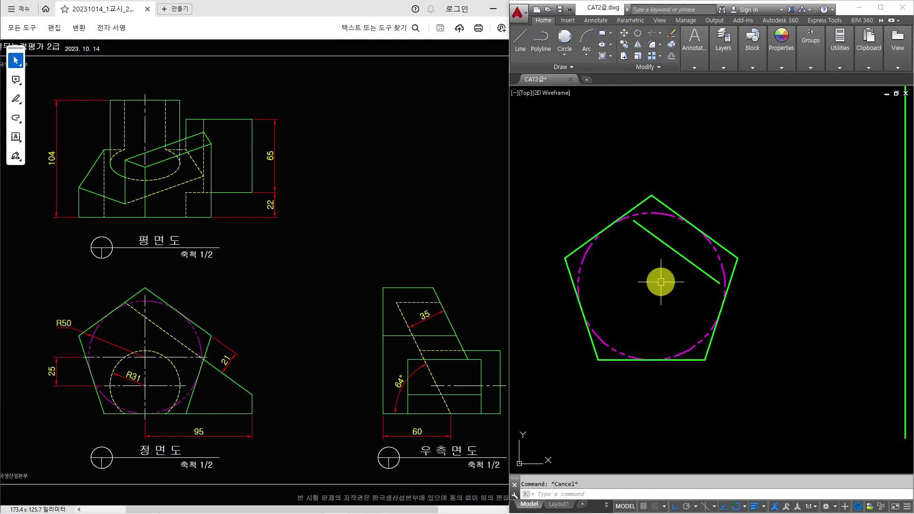
Draw a vertical helper line straight down from the midpoint of the pentagon's bottom edge
text(l)
key(space)
click(651, 360)
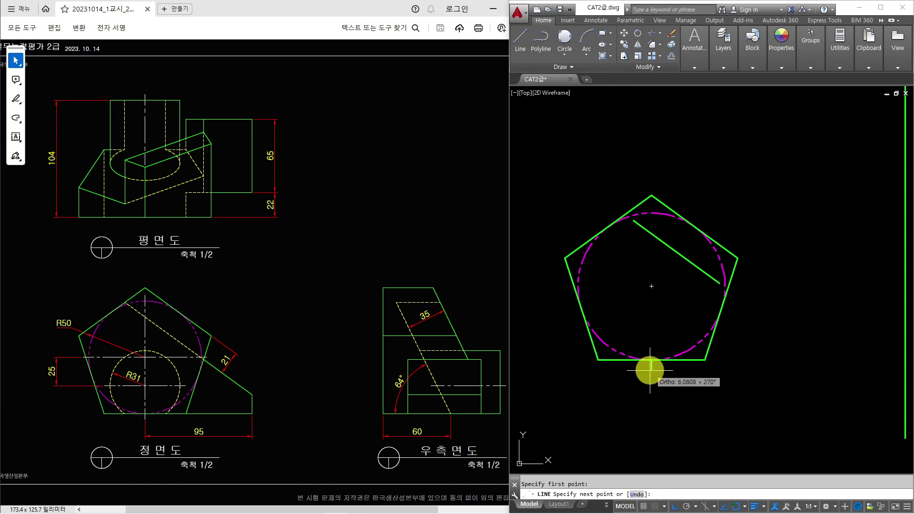
click(648, 429)
key(Escape)
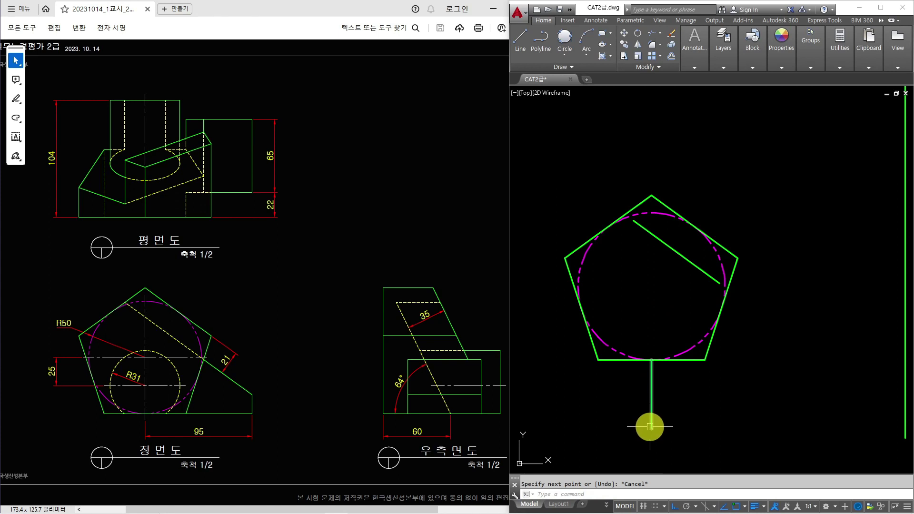
Offset the vertical helper line below the pentagon 95 mm to the right
text(o)
key(space)
text(9)
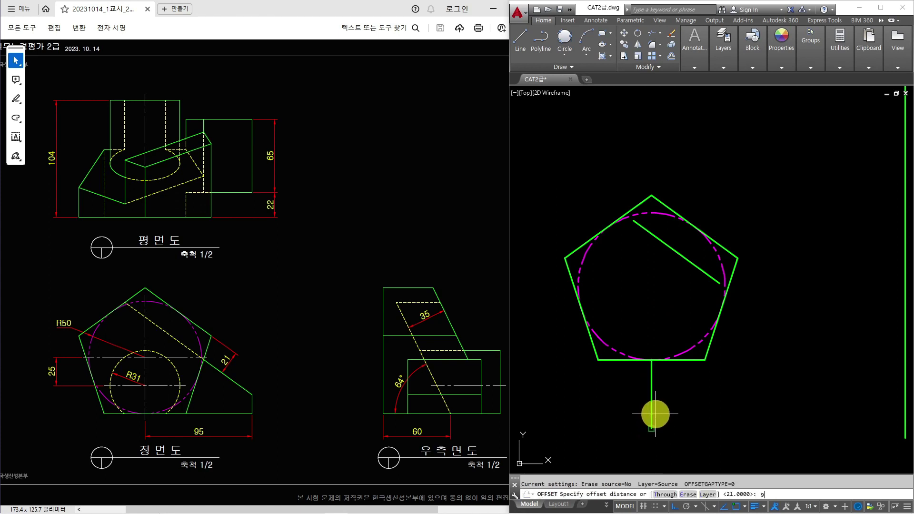
text(5)
key(space)
click(652, 414)
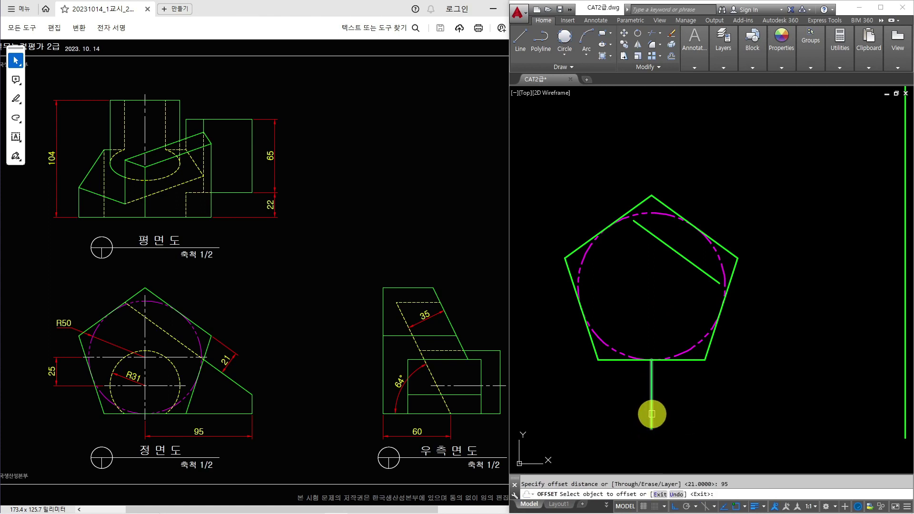
click(713, 404)
key(Escape)
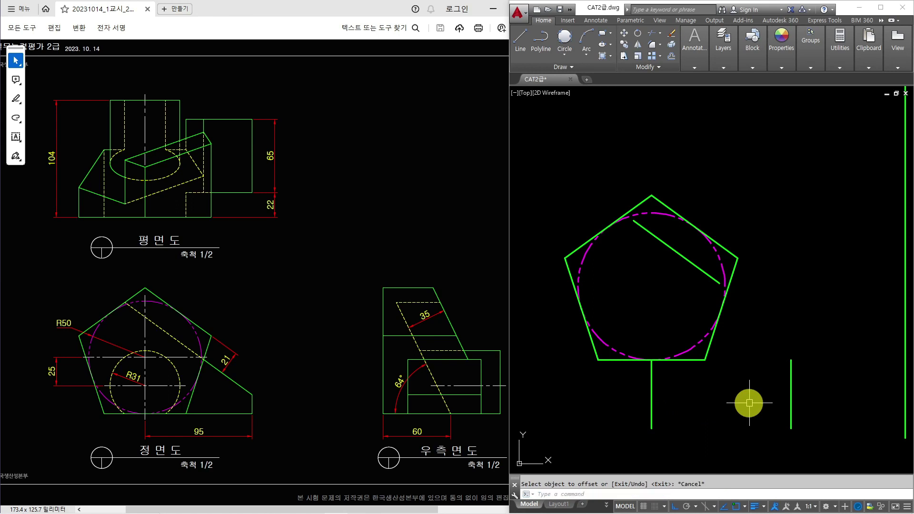
Fillet with radius 0 to join the inner slanted line and the pentagon's bottom edge to the offset vertical line
text(f)
key(space)
text(r)
key(space)
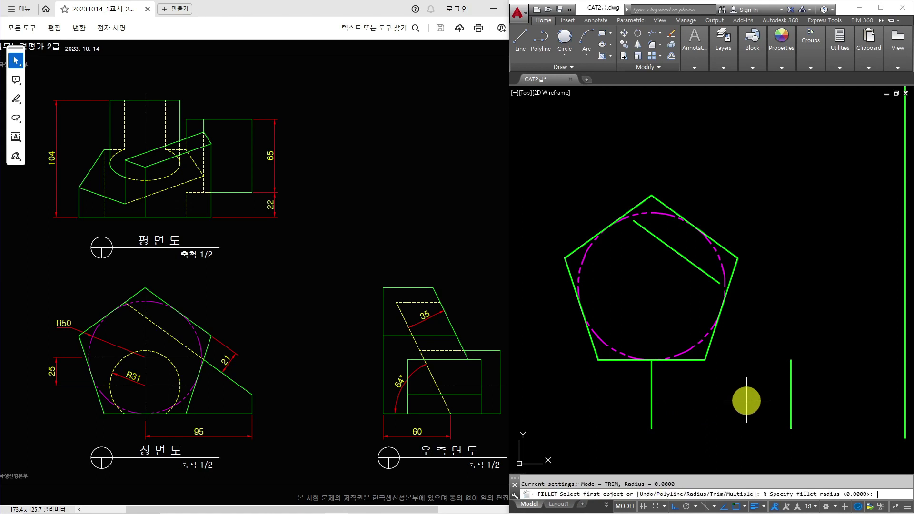
text(0)
key(space)
click(710, 276)
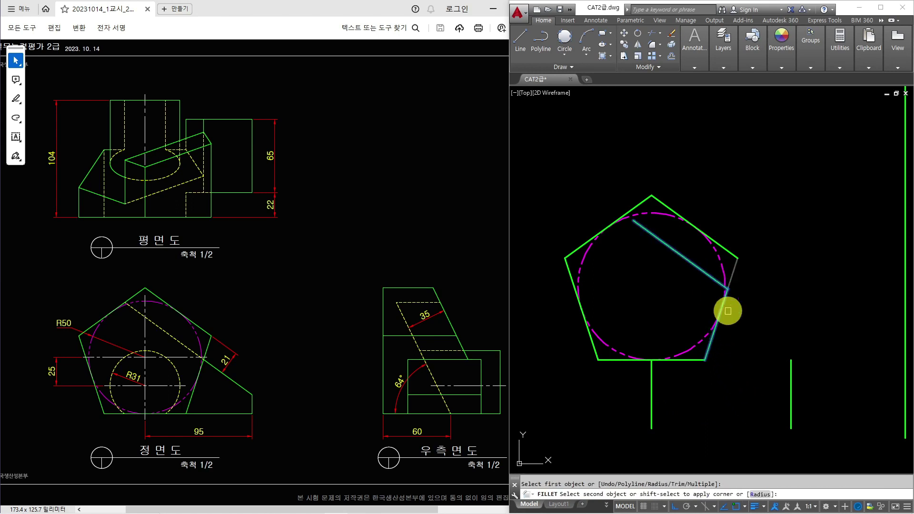
click(790, 370)
key(space)
click(691, 361)
click(790, 350)
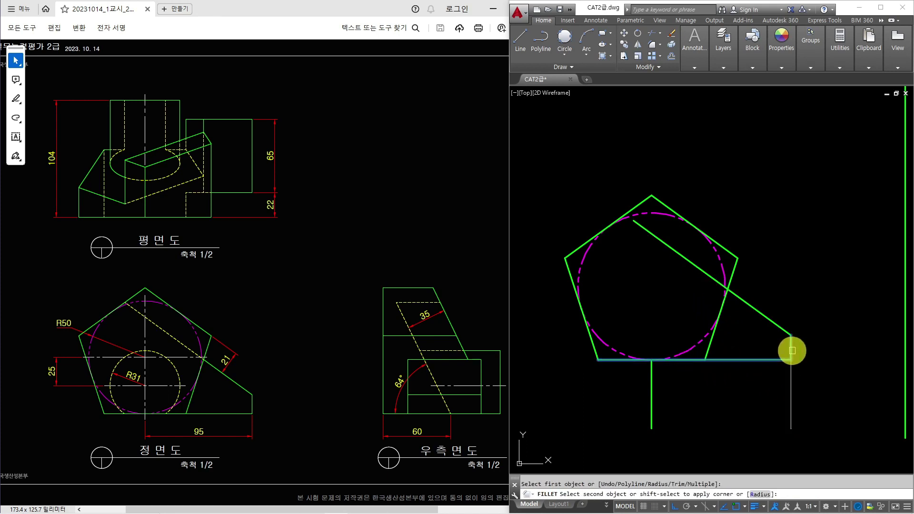
key(Escape)
Erase the vertical helper line below the midpoint of the pentagon's bottom edge
click(700, 383)
click(638, 380)
text(e)
key(space)
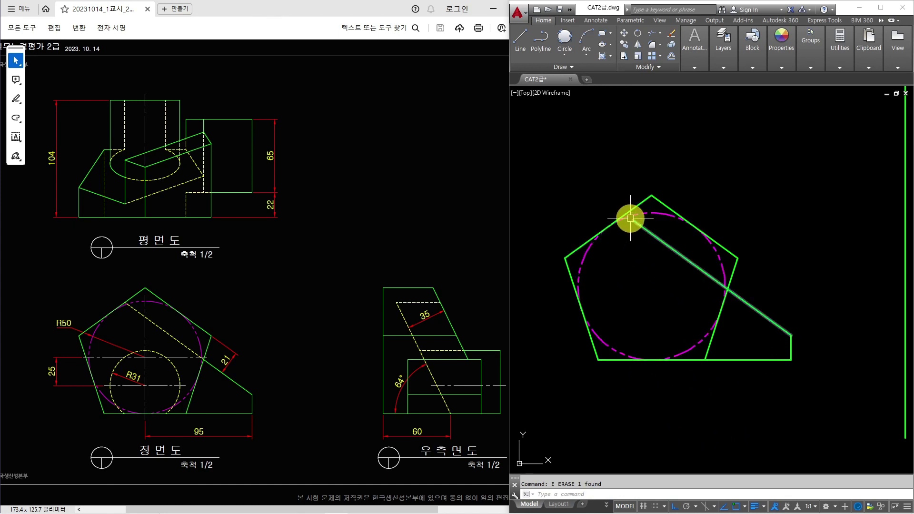
Try to extend the inner slanted line to the pentagon's upper-left edge
text(tr)
key(space)
key(space)
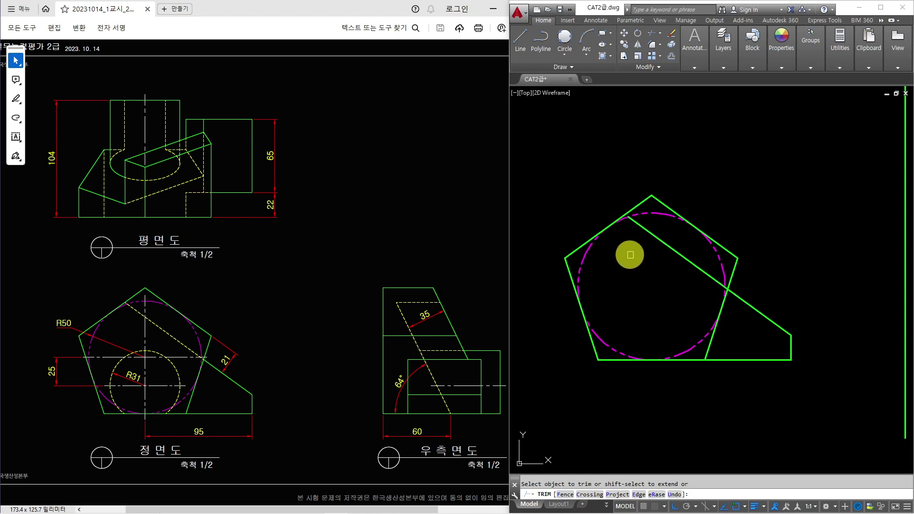
key(Escape)
key(ctrl+z)
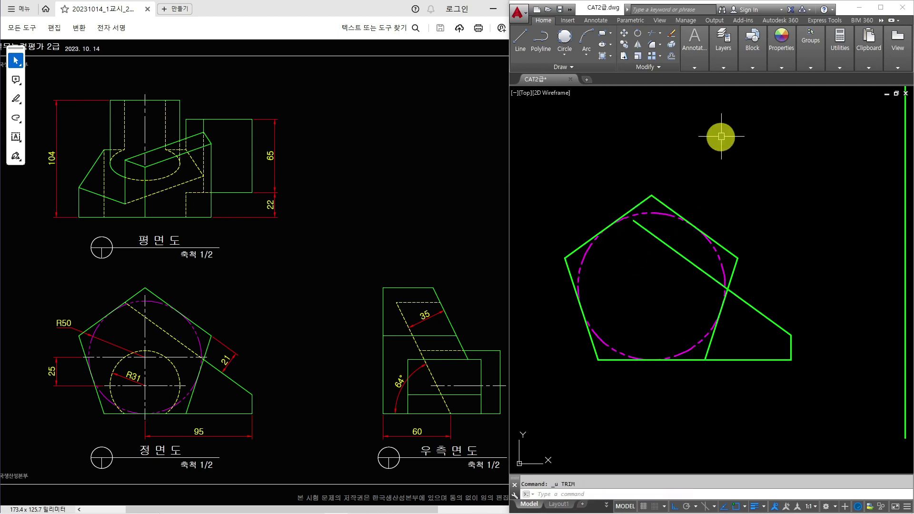
Turn off the 가상선 layer and extend the inner slanted line to the pentagon's upper-left edge
click(725, 65)
click(805, 79)
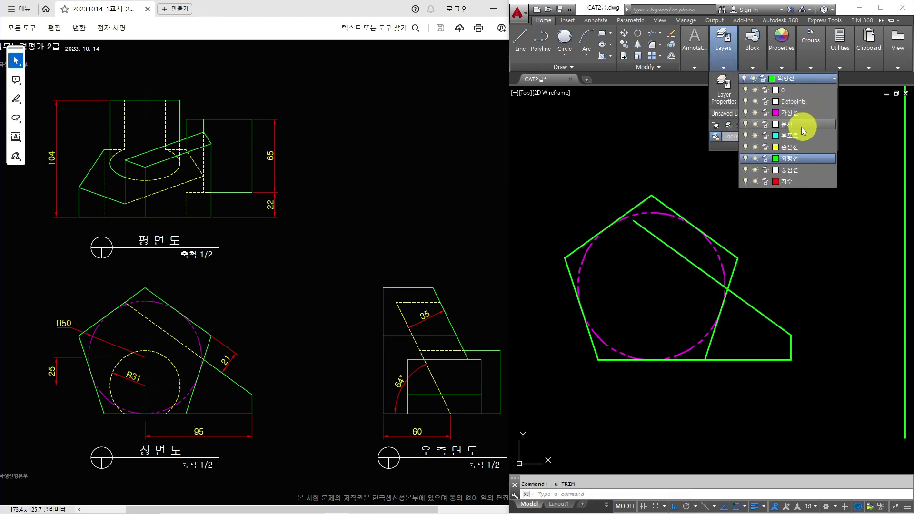
click(746, 115)
text(tr)
key(Return)
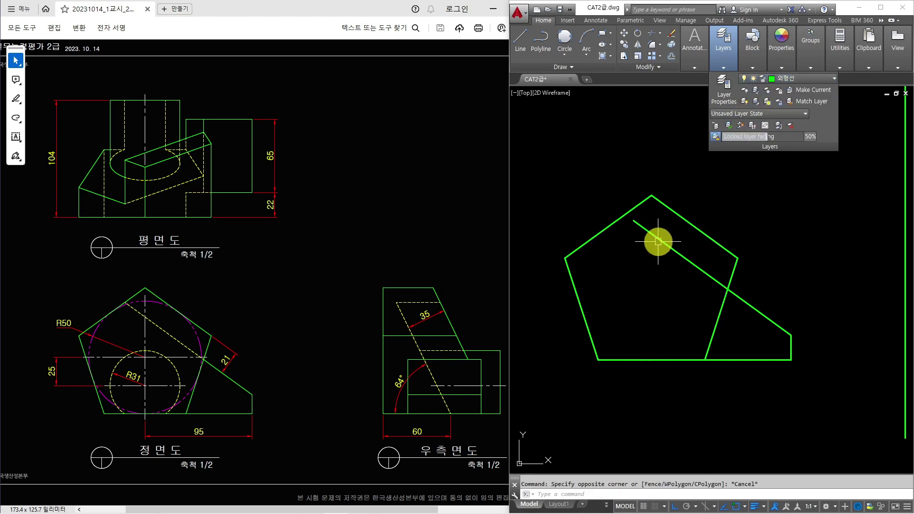
key(Return)
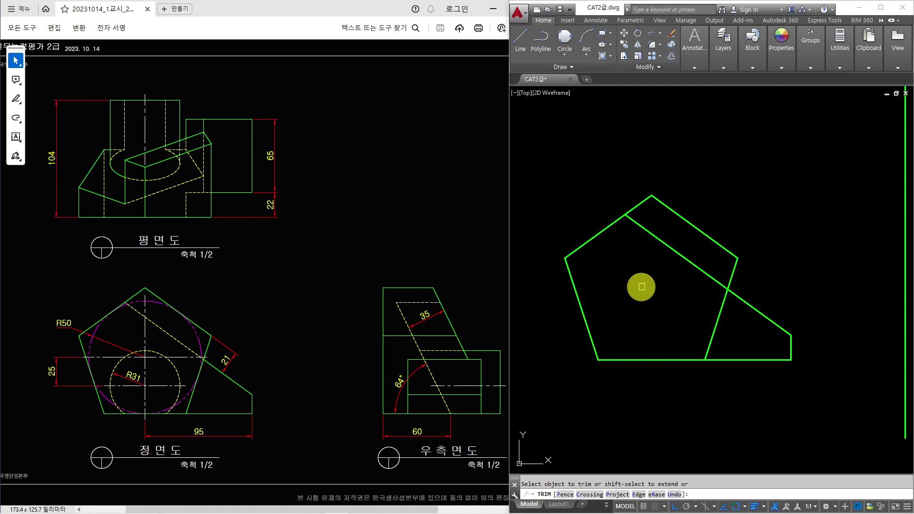
key(Escape)
Break the long slanted line with a small gap just inside the pentagon's lower-right edge
text(br)
key(Return)
click(695, 268)
click(706, 293)
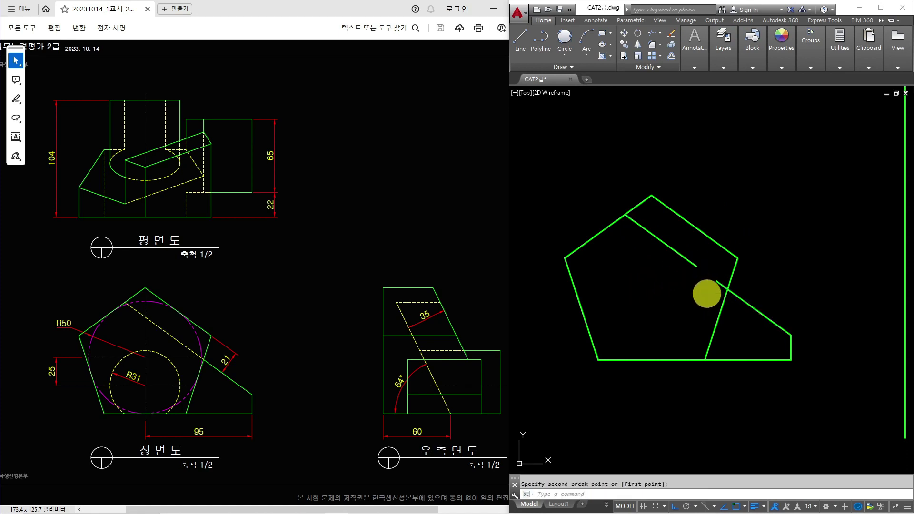
key(Escape)
Trim the outer slanted piece and extend the inner piece so both end at the pentagon's lower-right edge
text(tr)
key(Return)
key(Return)
click(719, 284)
shift+click(688, 261)
key(Escape)
Move the slanted segment inside the pentagon to the 숨은선 layer
click(706, 261)
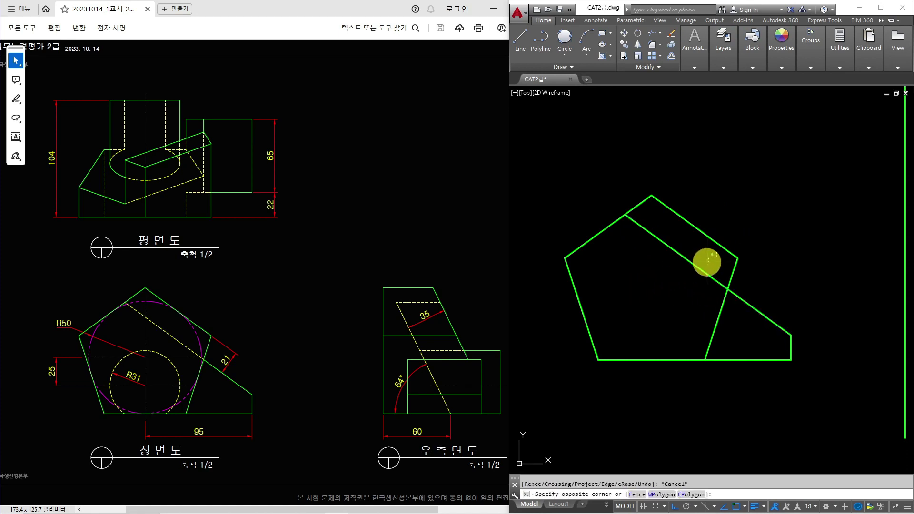
click(692, 262)
click(723, 42)
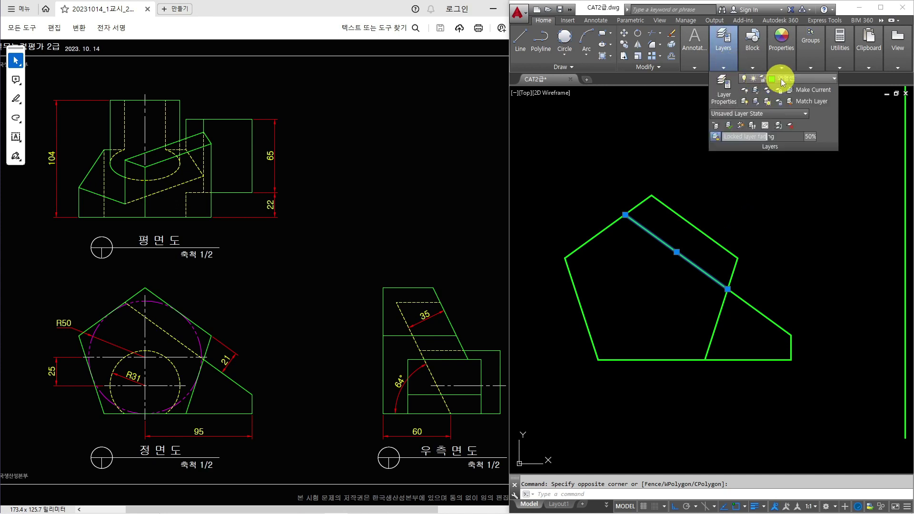
click(786, 79)
key(Escape)
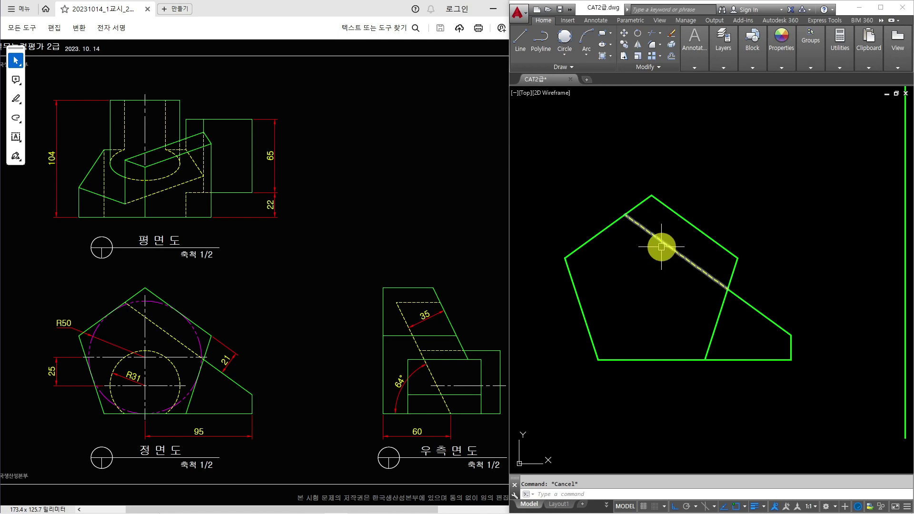
Draw vertical projection lines up from the pentagon's leftmost corner and the front view's right edge, past the horizontal line
text(L)
key(Return)
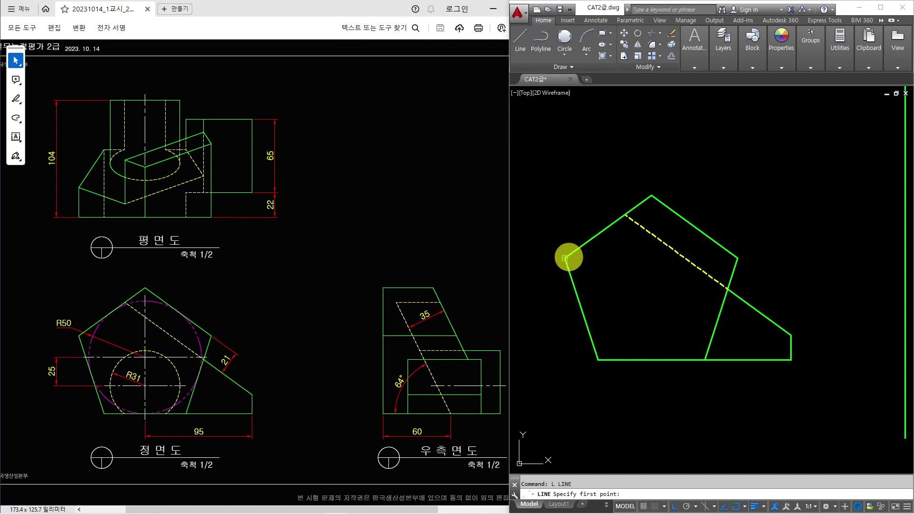
click(565, 258)
scroll(581, 209, down, 2)
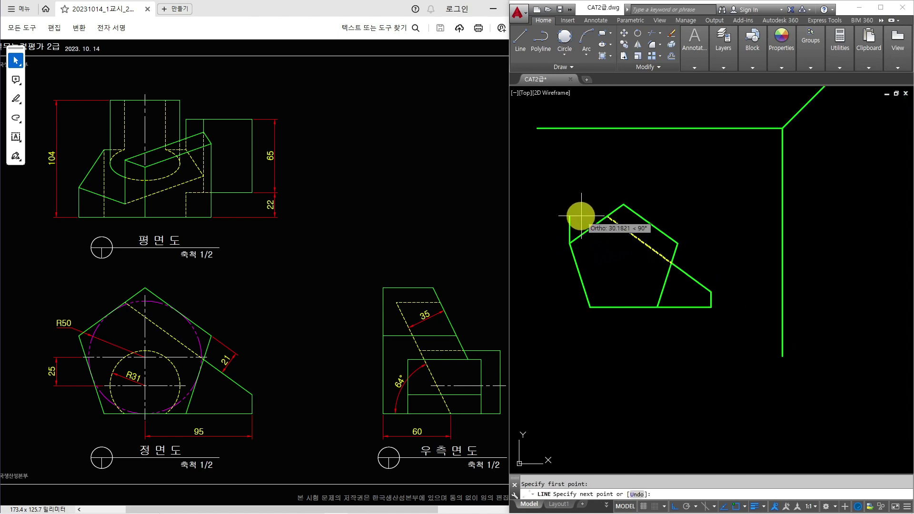
click(604, 111)
key(Return)
key(Return)
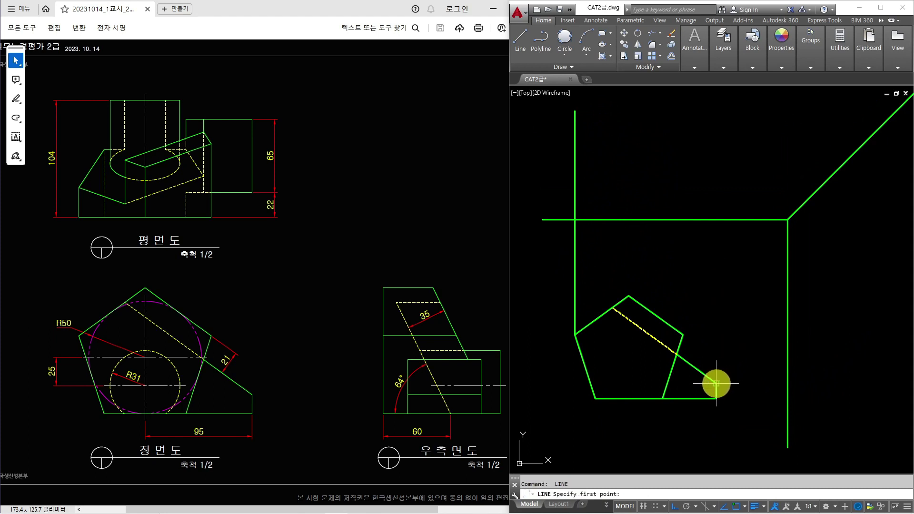
click(716, 383)
click(728, 115)
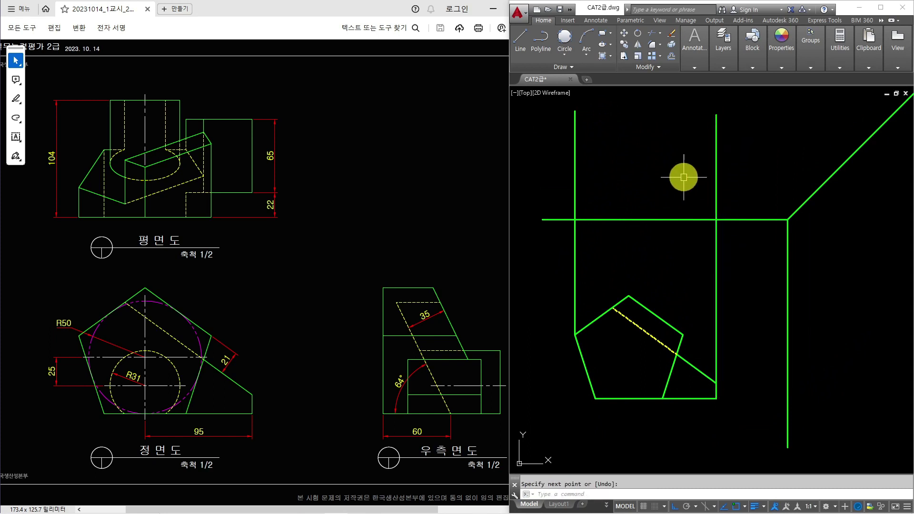
Offset the horizontal line above the front view 104 mm upward
text(o)
key(Return)
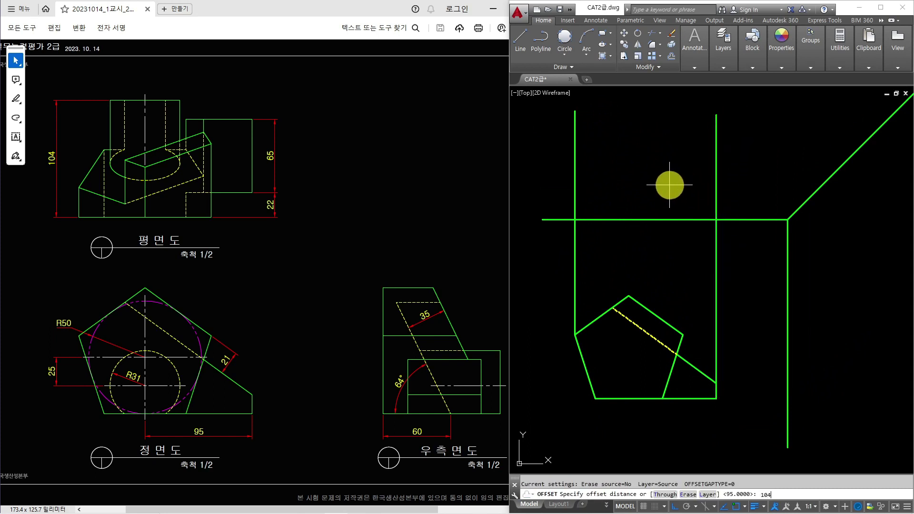
text(104)
key(Return)
click(639, 218)
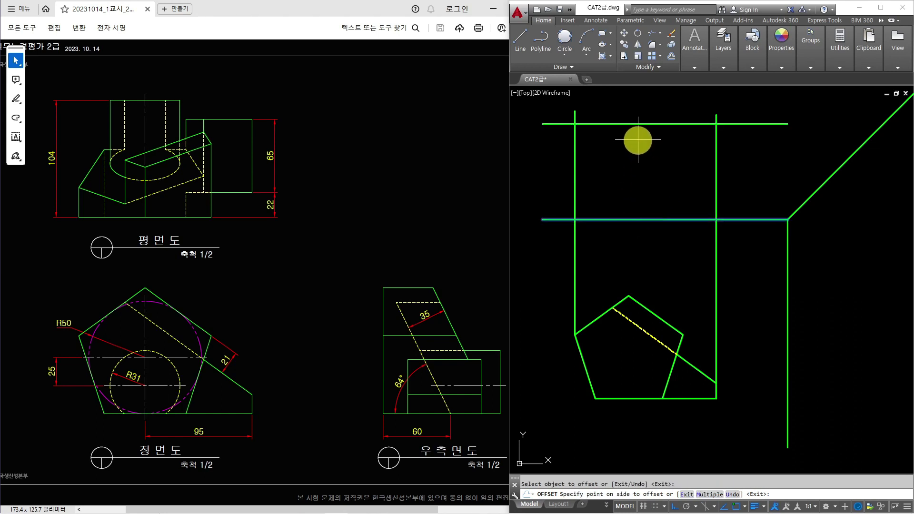
click(637, 141)
key(Escape)
Trim the projection and horizontal lines above the front view so that only the top view's bounding rectangle remains
text(tr)
key(Return)
key(Return)
click(737, 118)
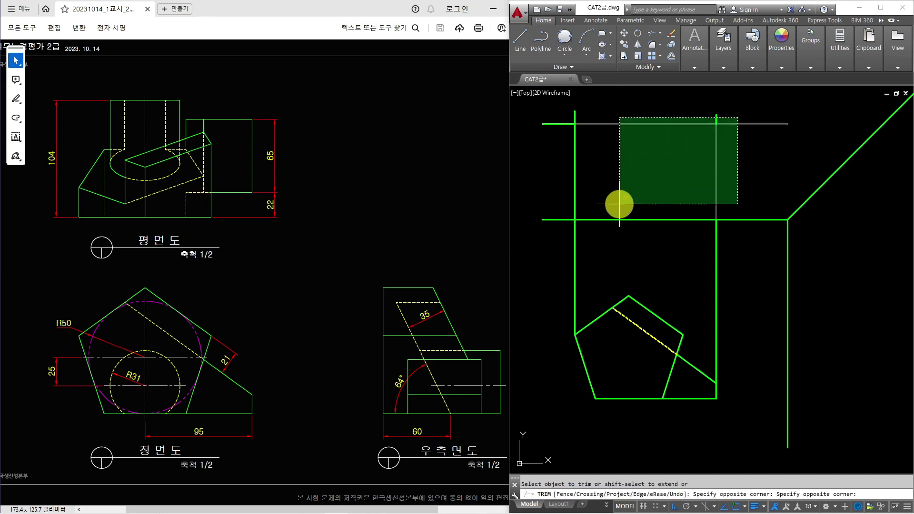
click(559, 241)
middle_drag(591, 238, 587, 250)
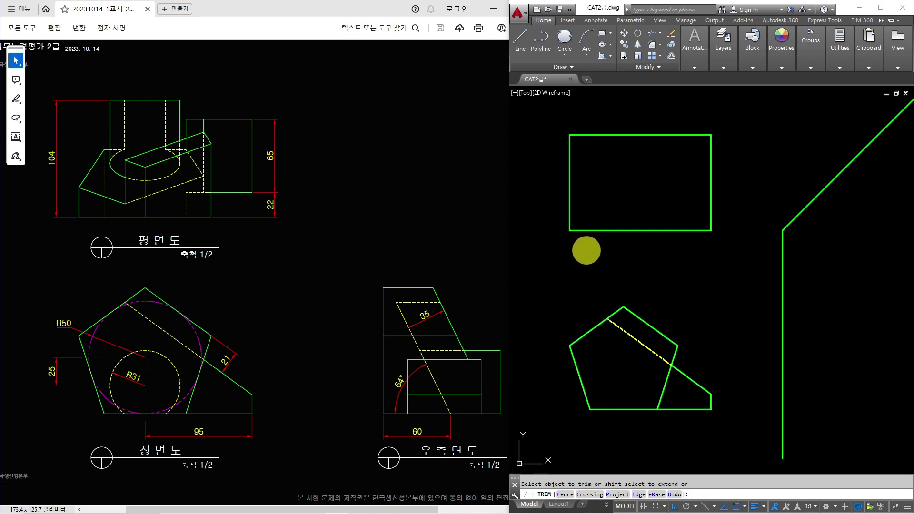
key(Escape)
Draw a horizontal projection line from the rectangle's upper-right corner to the right, past the 45° line
text(l)
key(Return)
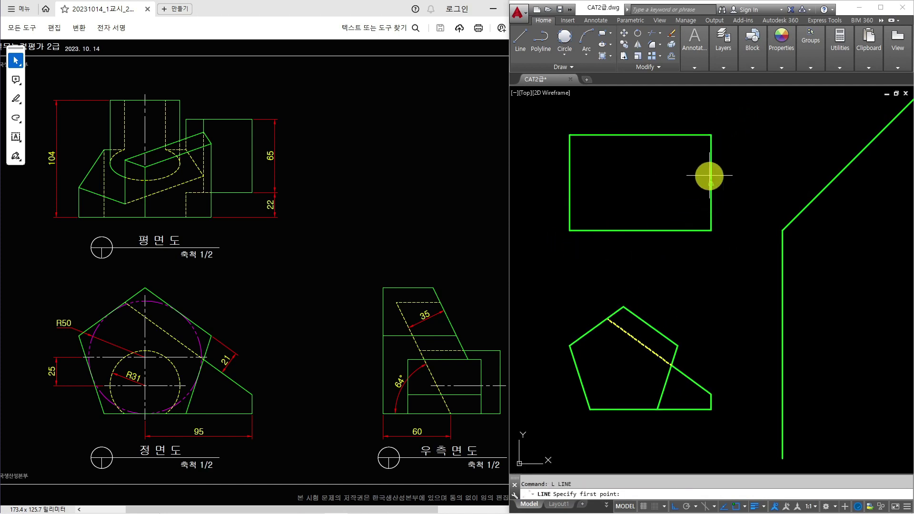
click(710, 135)
middle_drag(745, 153, 721, 155)
scroll(721, 156, down, 2)
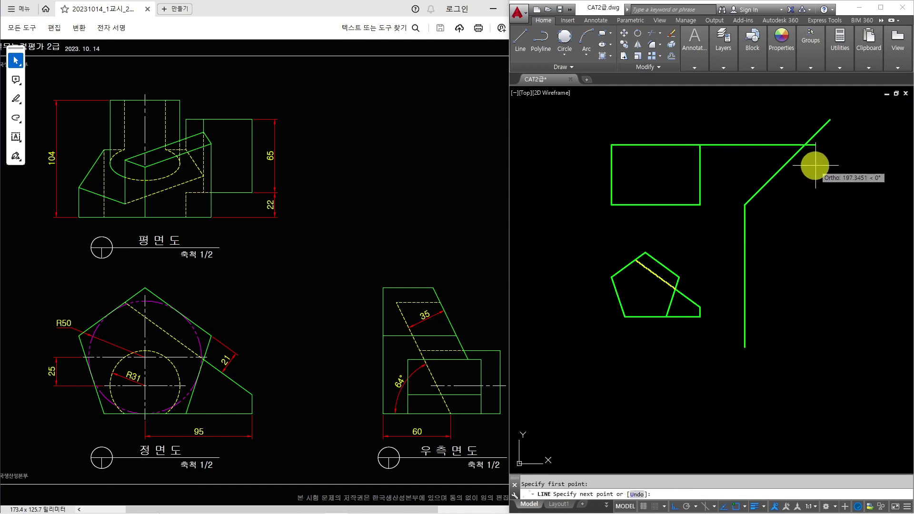
click(842, 159)
scroll(813, 161, up, 2)
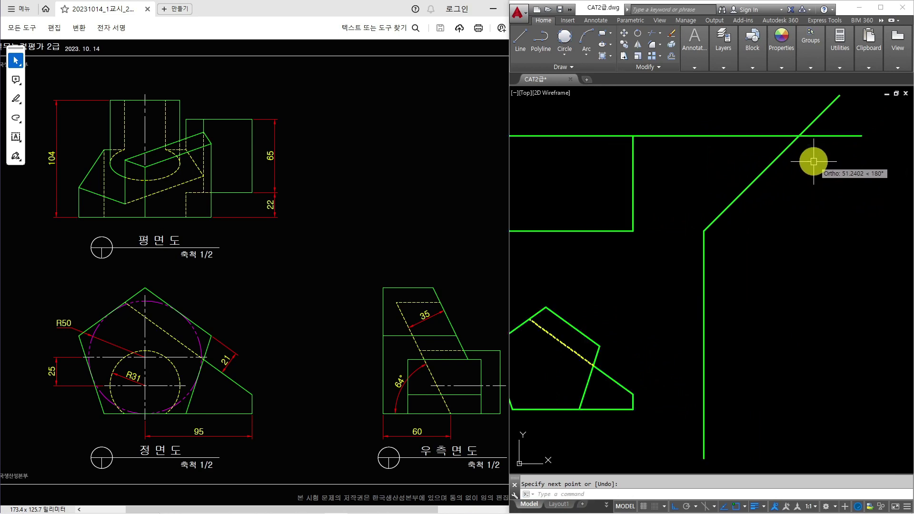
key(Return)
Draw a vertical projection line from the 45° line's intersection with the top horizontal line down past the front view's base
key(Return)
click(799, 137)
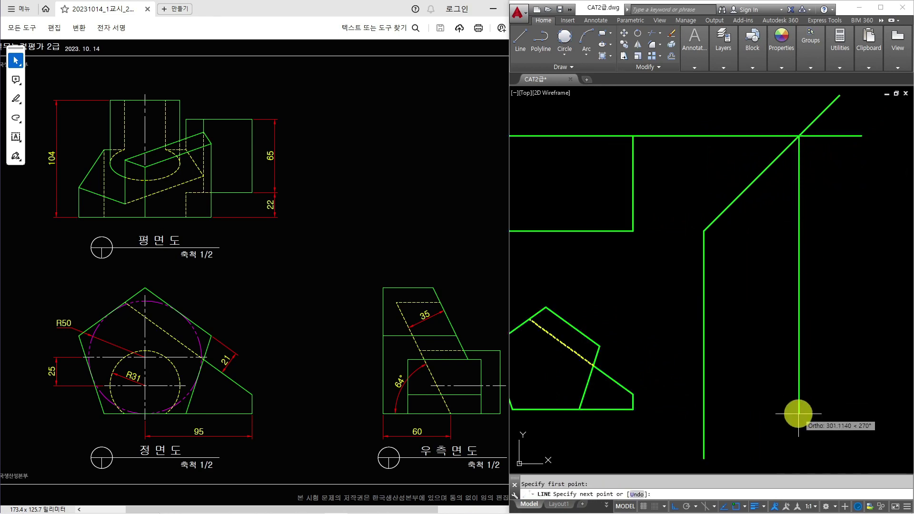
click(795, 450)
key(Return)
Draw horizontal projection lines from the front view's lower-right corner and the pentagon's apex rightward past both vertical projection lines
middle_drag(752, 417, 796, 415)
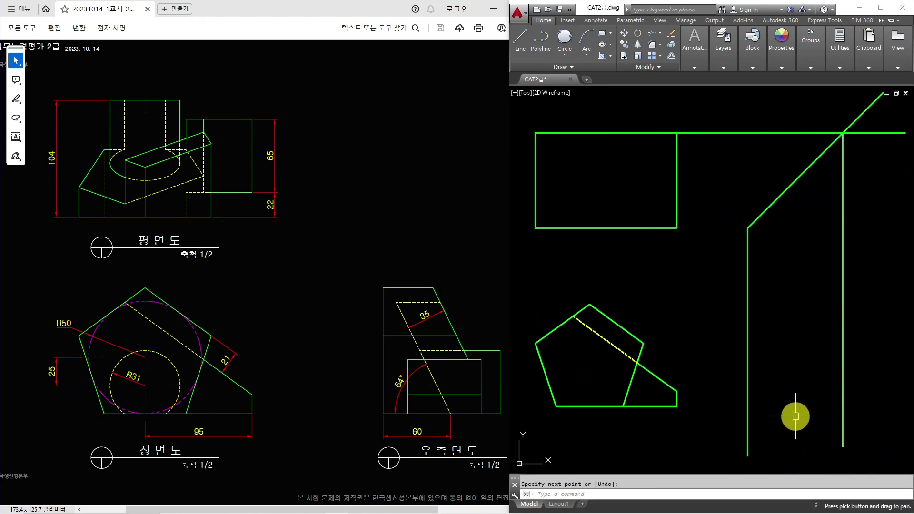
key(Return)
click(675, 407)
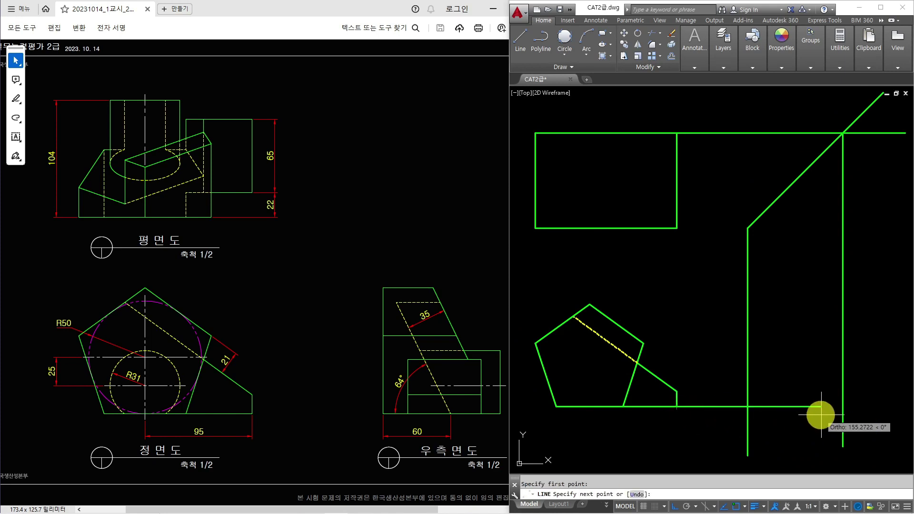
click(884, 406)
key(Return)
key(Return)
click(589, 304)
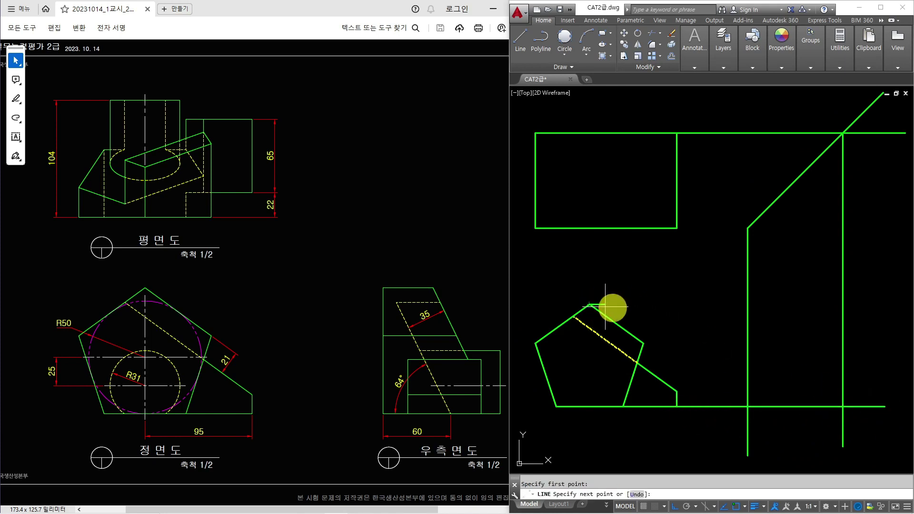
key(Return)
Trim the projection lines beside the front view so that only the right-side view's bounding rectangle remains
text(tr)
key(Return)
click(854, 425)
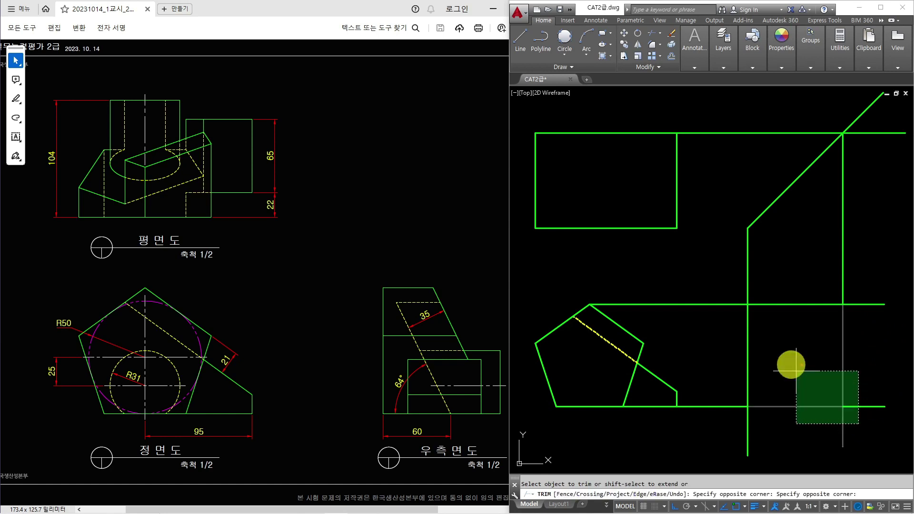
click(728, 290)
key(Escape)
Erase the horizontal projection line between the top view and the 45° line
click(709, 132)
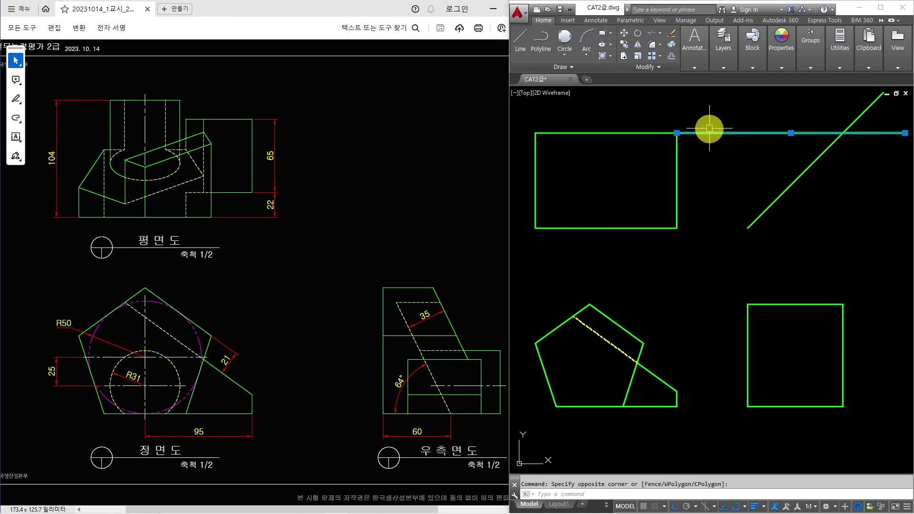
text(e)
key(Return)
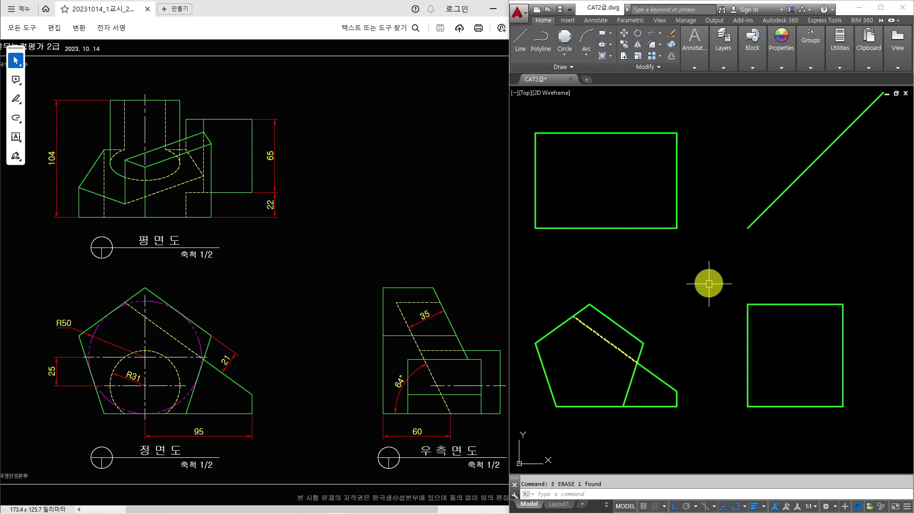
Make the 치수 layer current
click(724, 66)
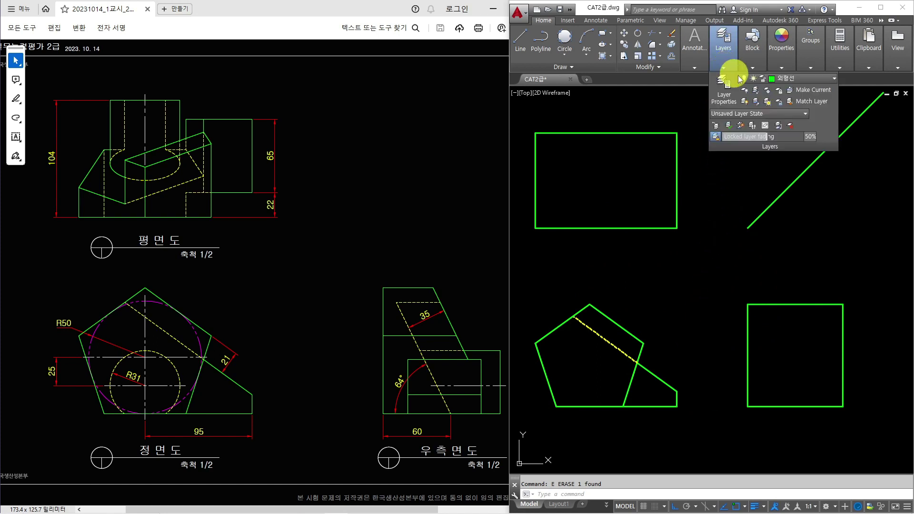
click(798, 79)
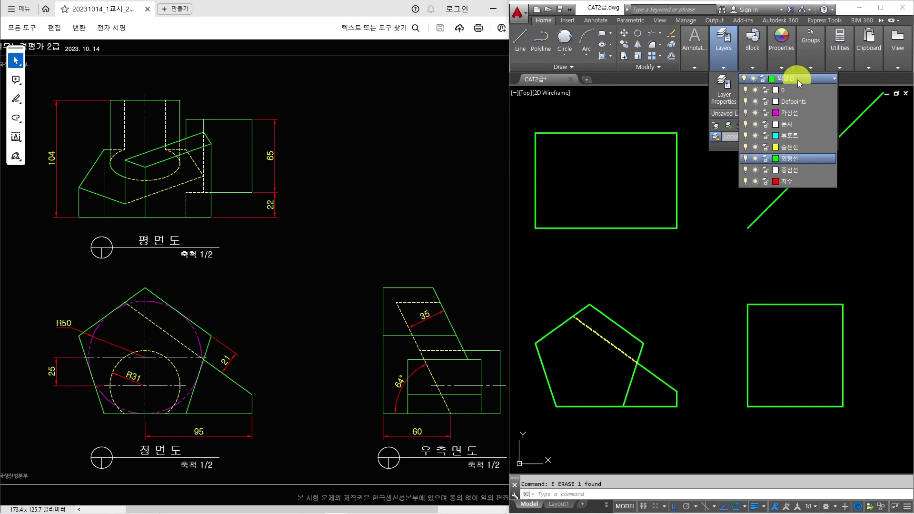
click(788, 182)
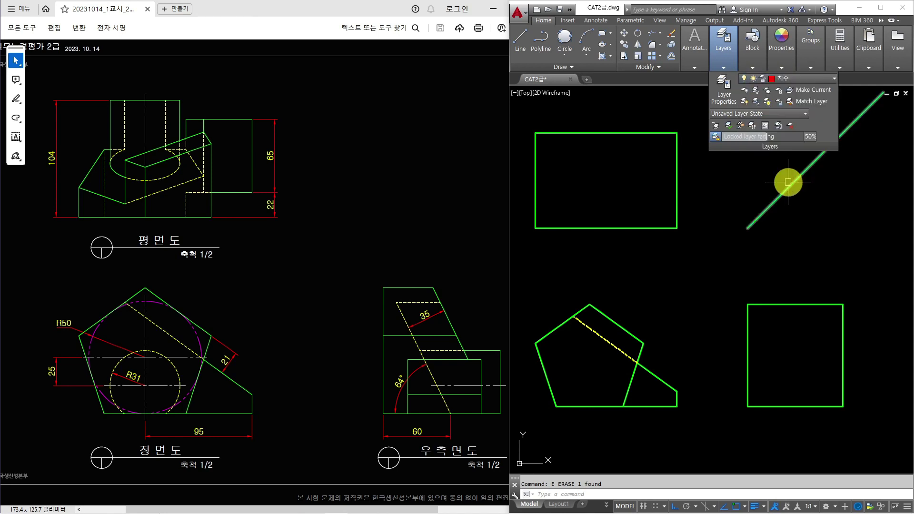
click(673, 312)
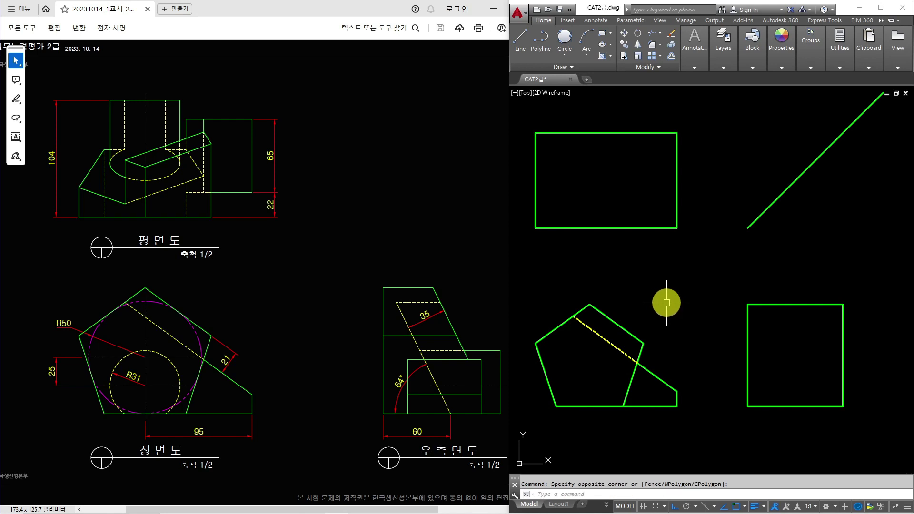
Turn on the 가상선 layer to show the phantom circle inside the front view's pentagon
middle_drag(667, 303, 743, 235)
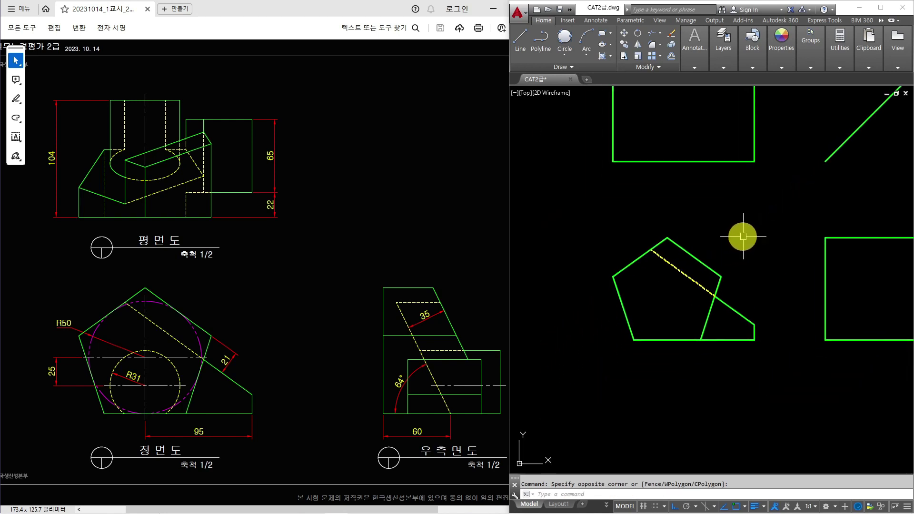
scroll(657, 318, up, 2)
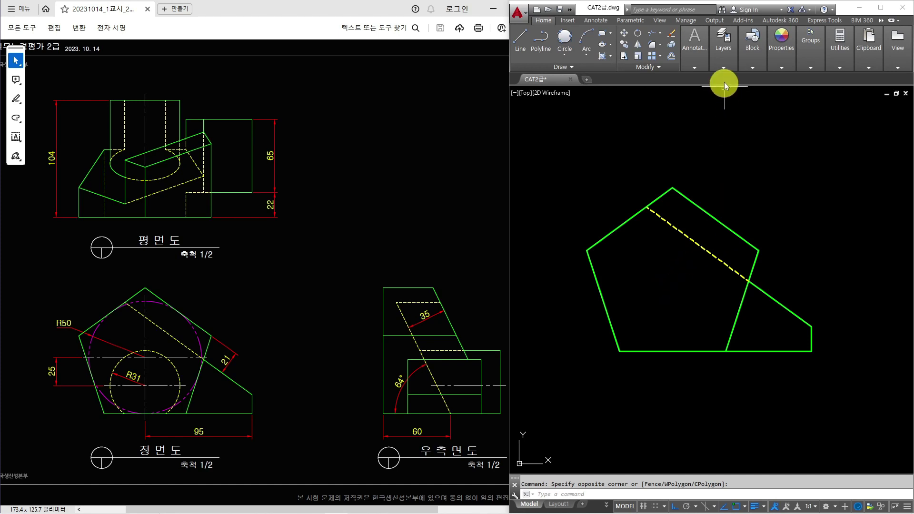
click(723, 67)
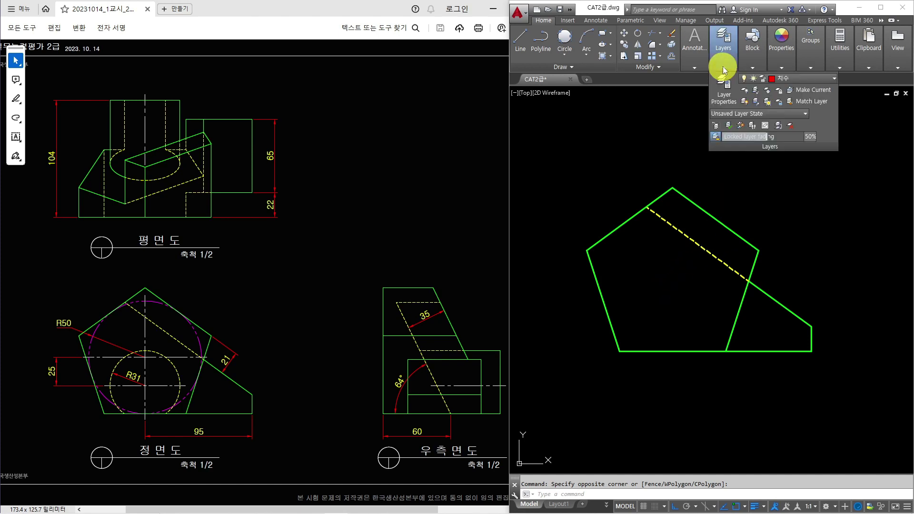
click(788, 79)
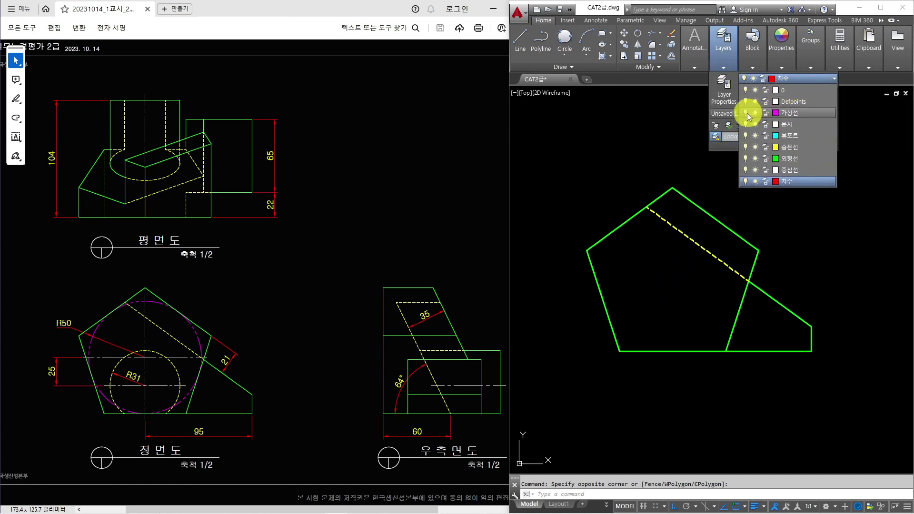
click(746, 113)
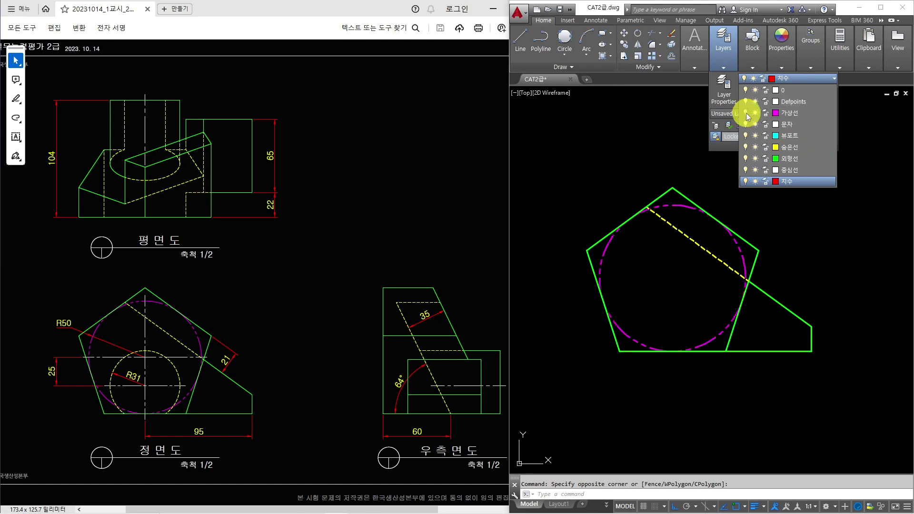
click(640, 162)
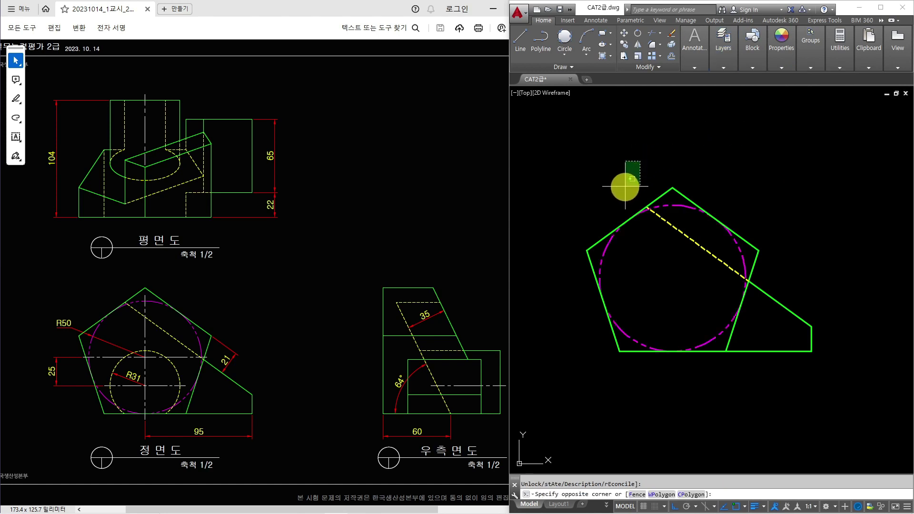
key(Escape)
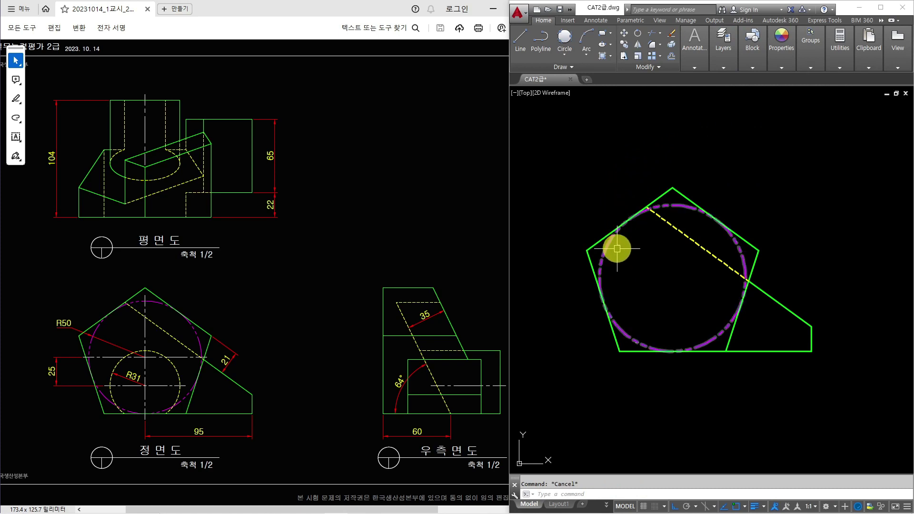
Draw a 25 mm vertical line downward from the center of the pentagon's phantom circle
text(l)
key(Return)
click(668, 279)
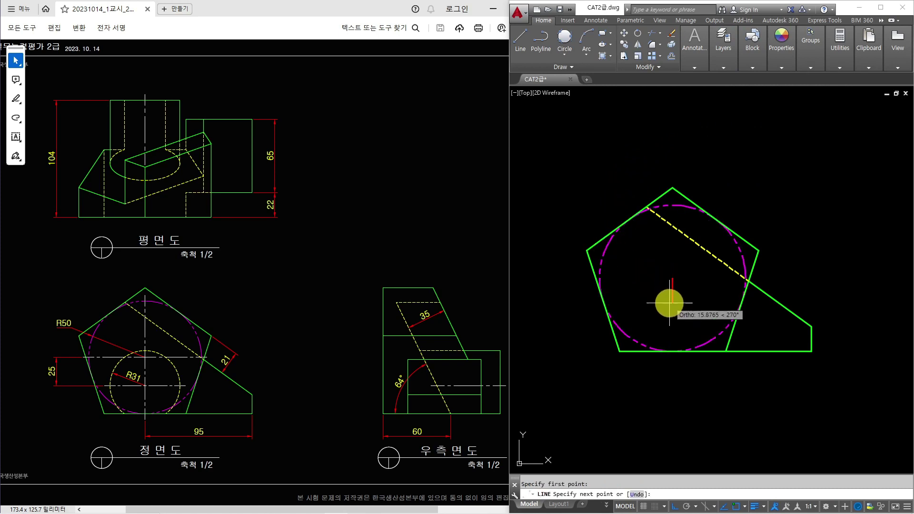
text(25)
key(Return)
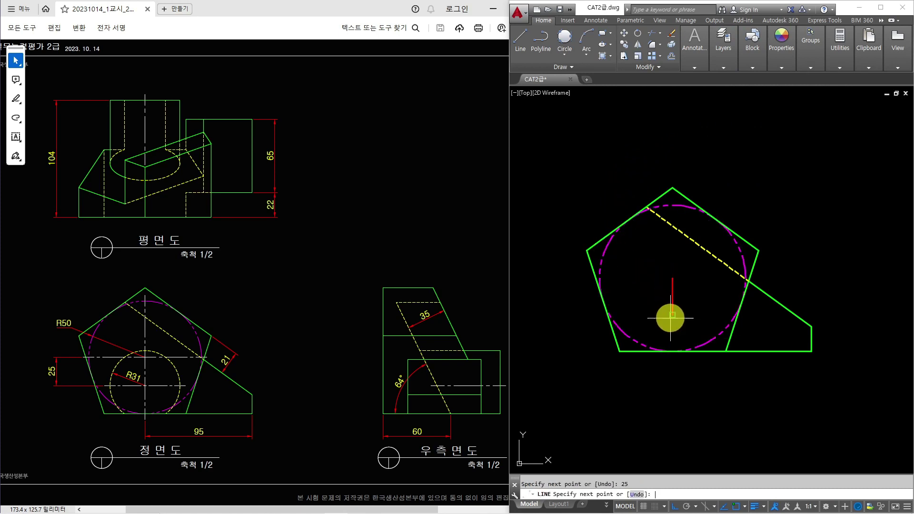
Draw a circle of radius 31 mm centered on the lower end of the short vertical line
text(c)
key(Return)
click(672, 315)
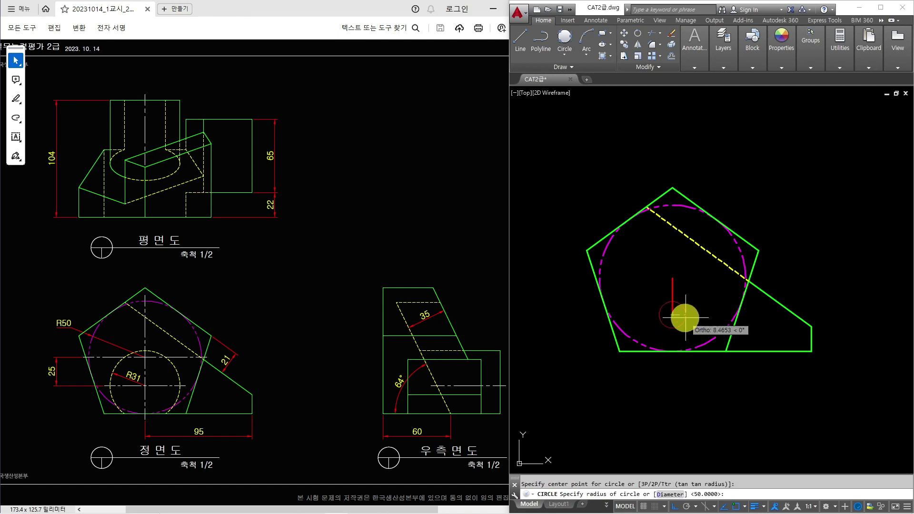
text(31)
key(Return)
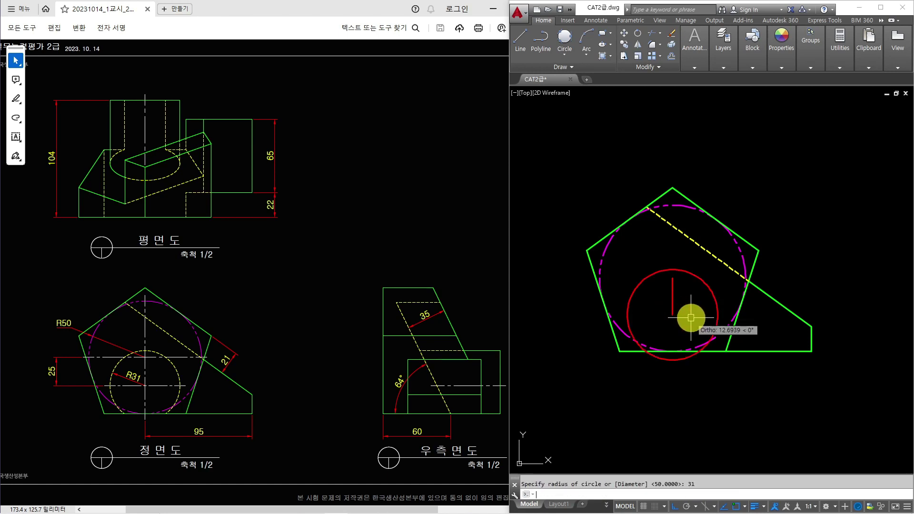
Erase the vertical helper line inside the new circle
click(688, 303)
click(665, 305)
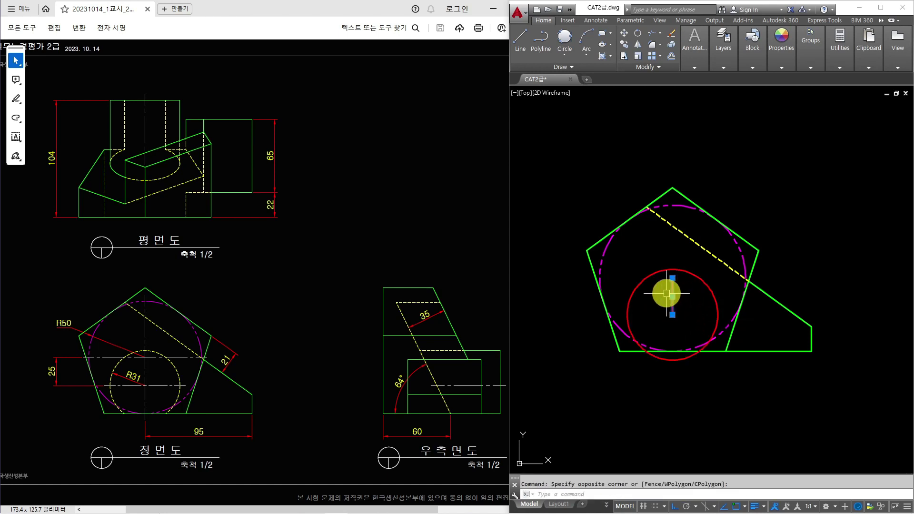
text(e)
key(Return)
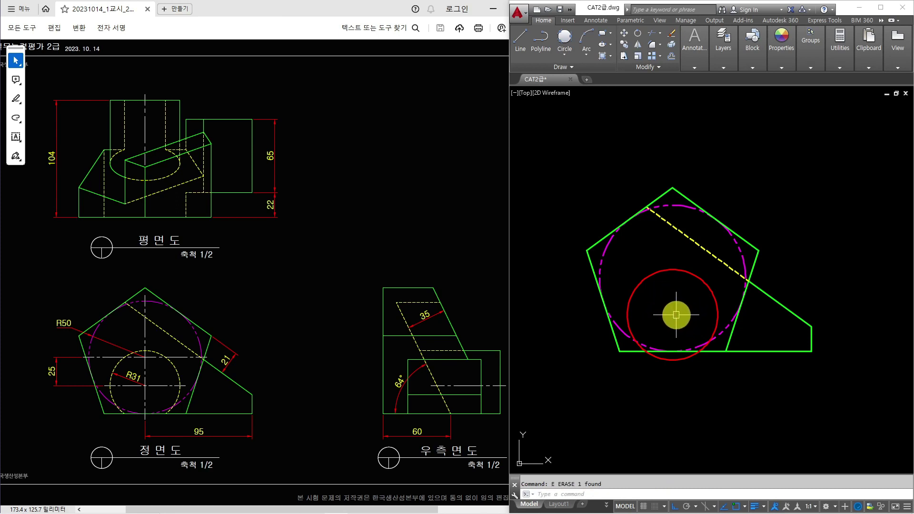
Turn off the 가상선 layer to hide the phantom circle
click(723, 67)
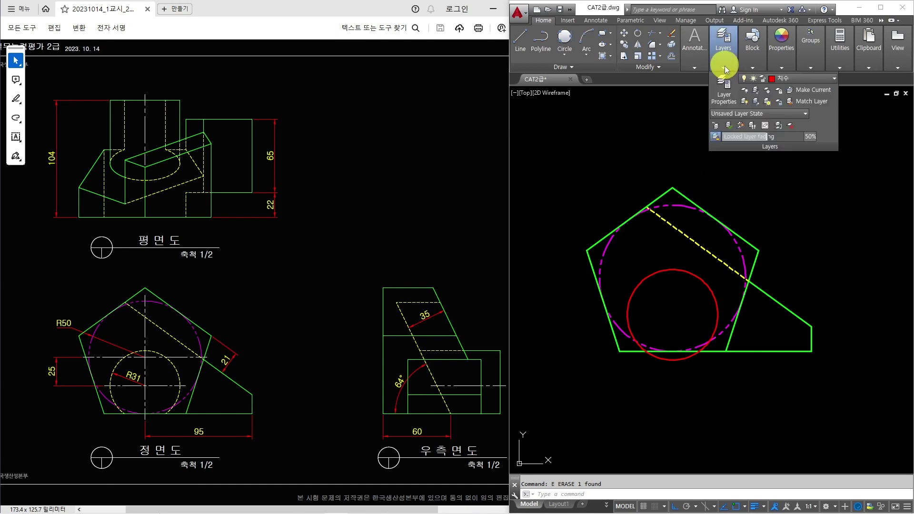
click(789, 79)
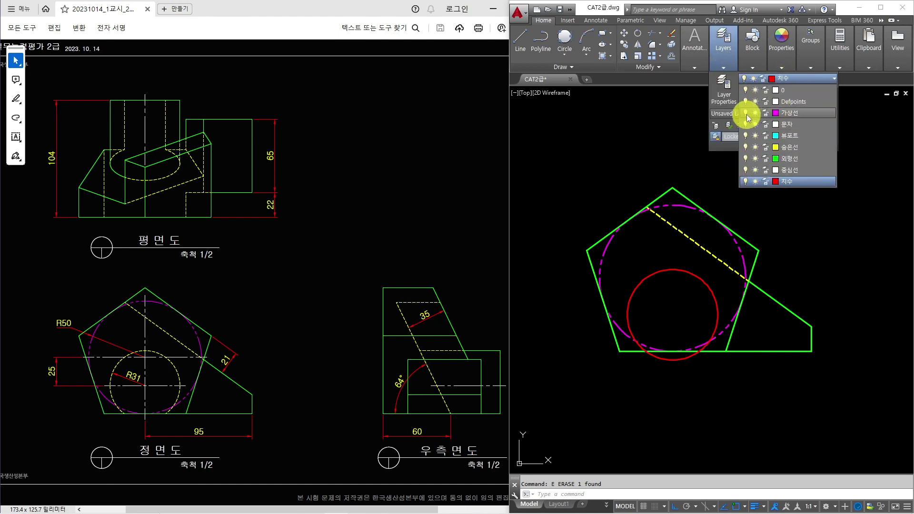
click(747, 115)
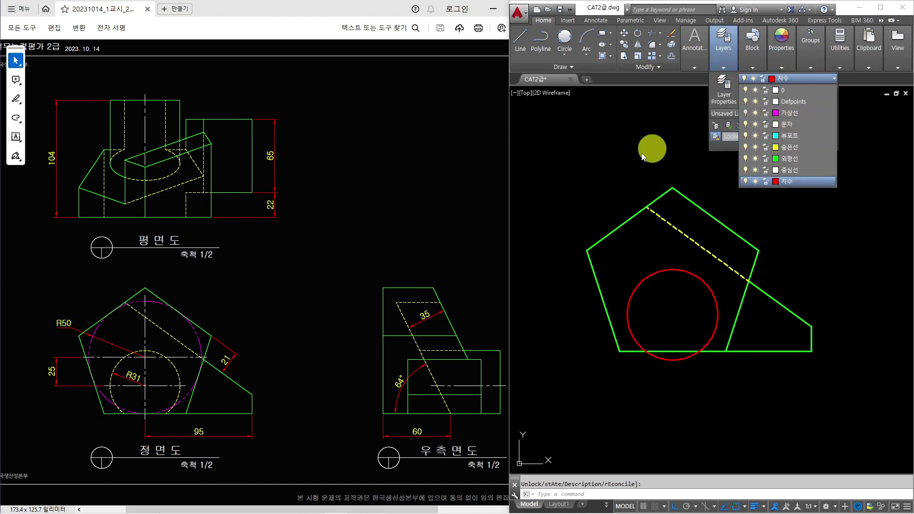
click(629, 159)
key(Escape)
Trim the part of the radius 31 mm circle that extends below the front view's bottom edge
text(tr)
key(space)
key(space)
click(670, 362)
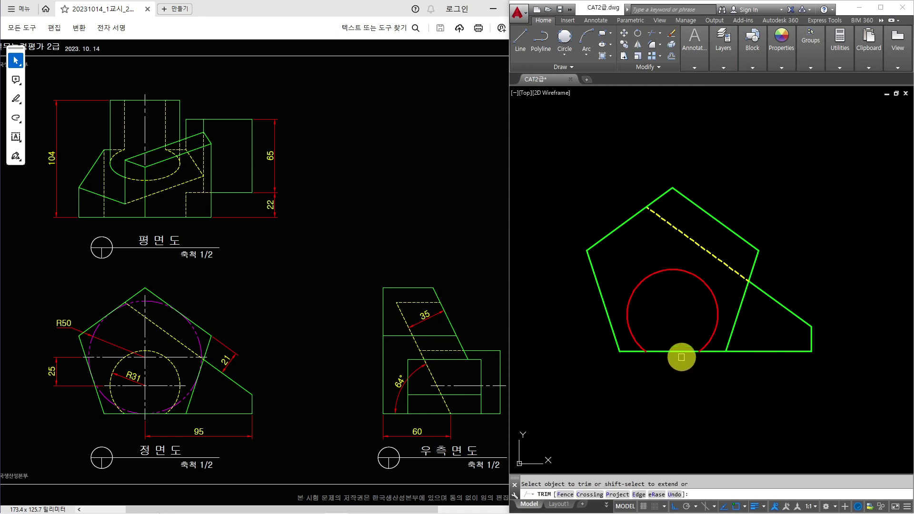
key(Escape)
Match the trimmed circle's properties to the yellow dashed hidden line in the pentagon
text(ma)
key(space)
click(718, 261)
click(709, 276)
click(697, 285)
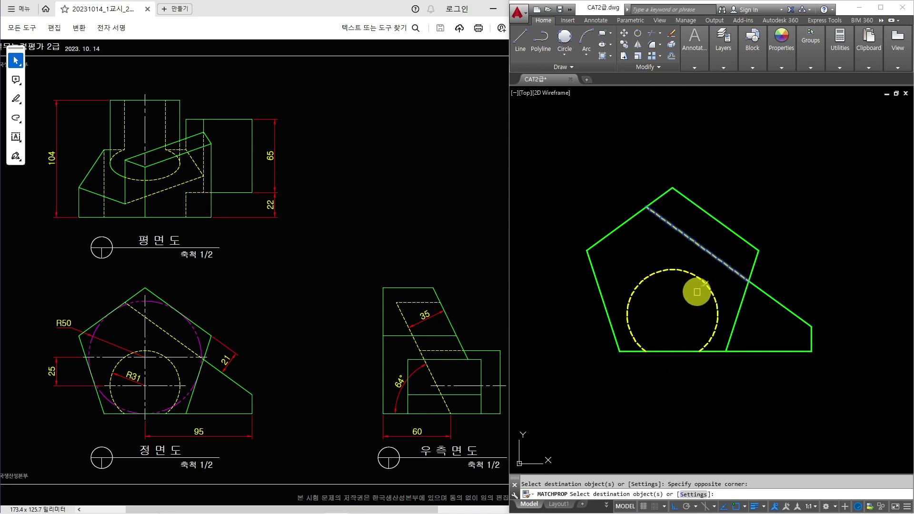
key(Escape)
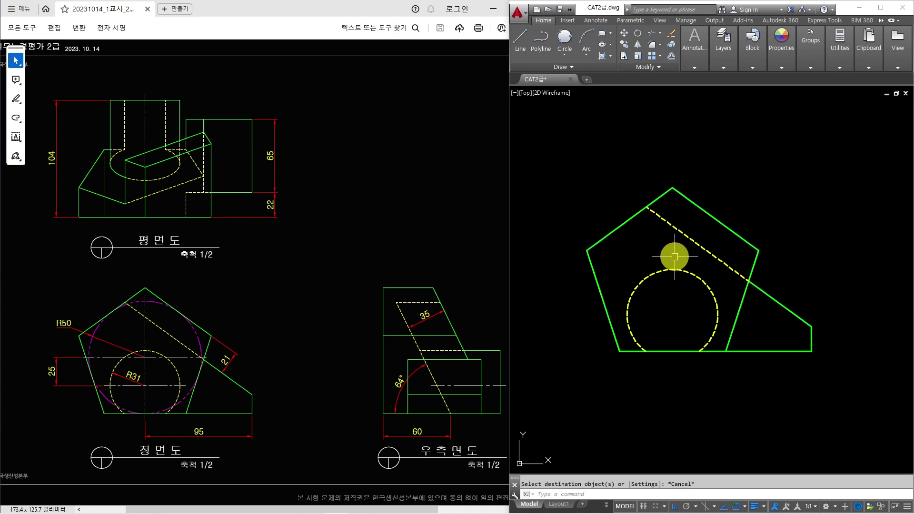
Offset the left edge of the right-side view's rectangle 60 mm to the right
mouse_move(824, 279)
middle_down()
mouse_move(673, 279)
mouse_move(785, 287)
mouse_move(730, 281)
middle_up()
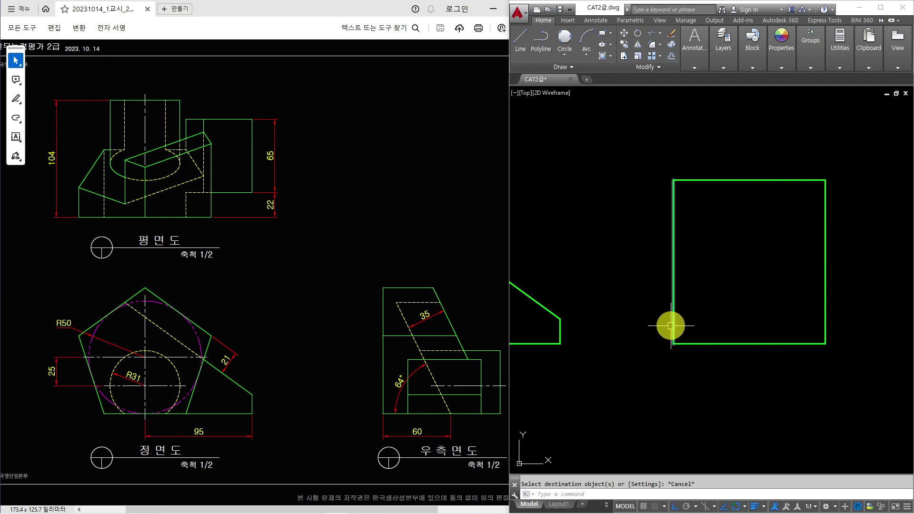
text(o)
key(Return)
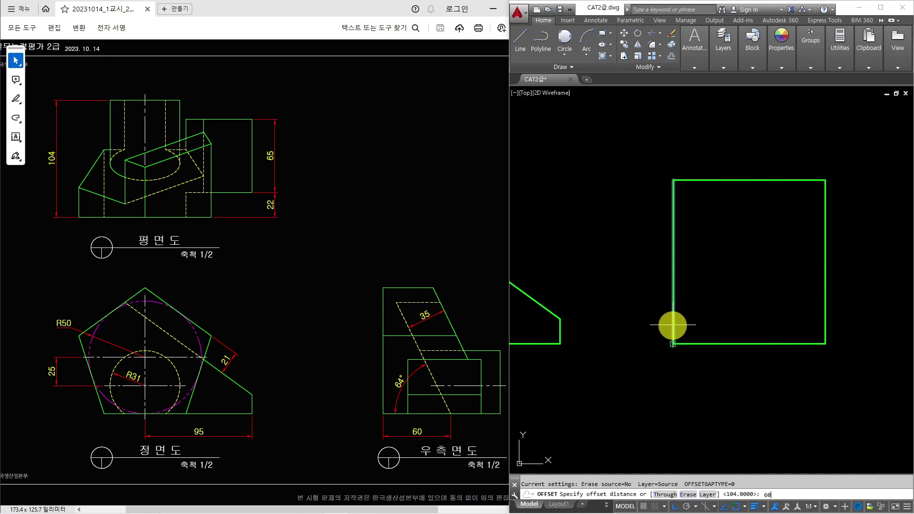
key(Return)
click(672, 325)
key(Escape)
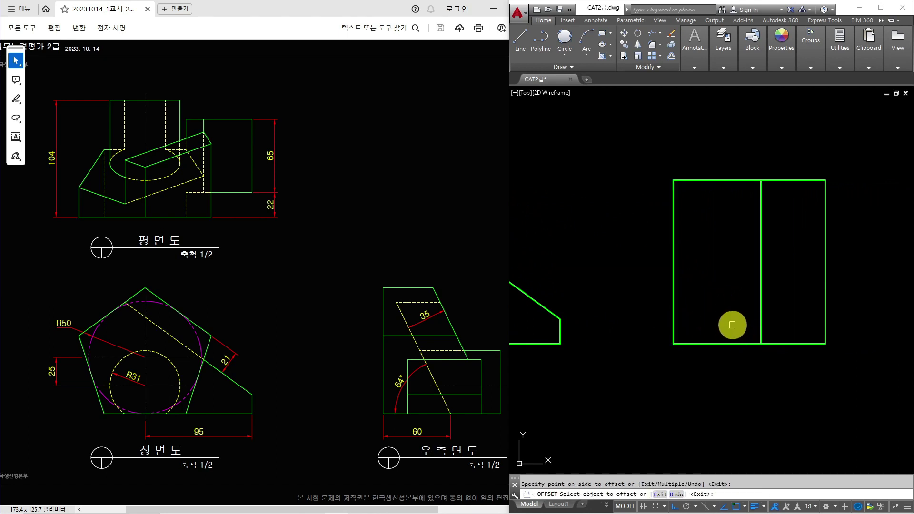
Rotate a copy of the right-side view's bottom edge by -64° about its intersection with the 60 mm offset line
text(r)
key(Escape)
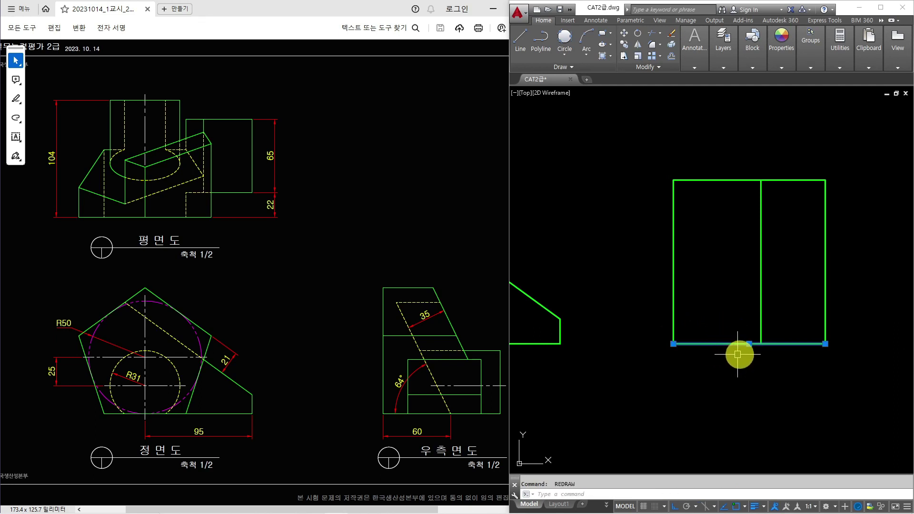
text(ro)
key(Return)
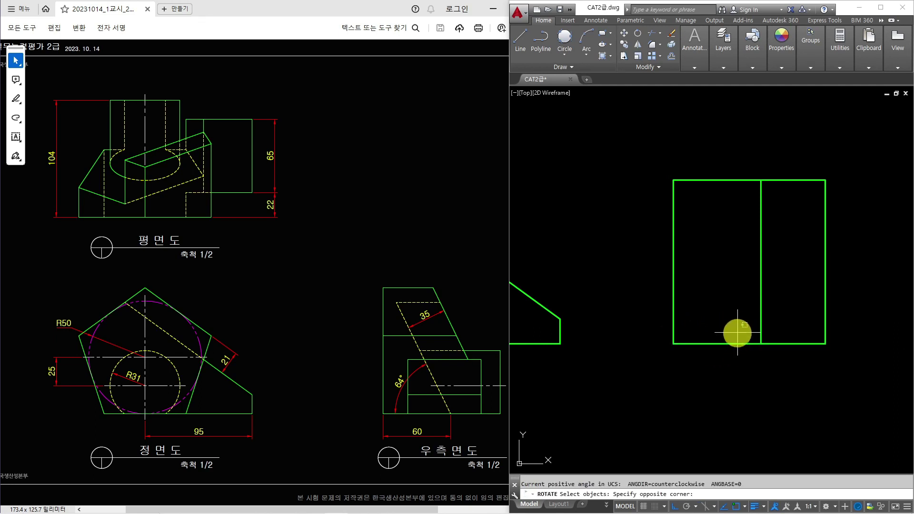
click(758, 344)
key(Return)
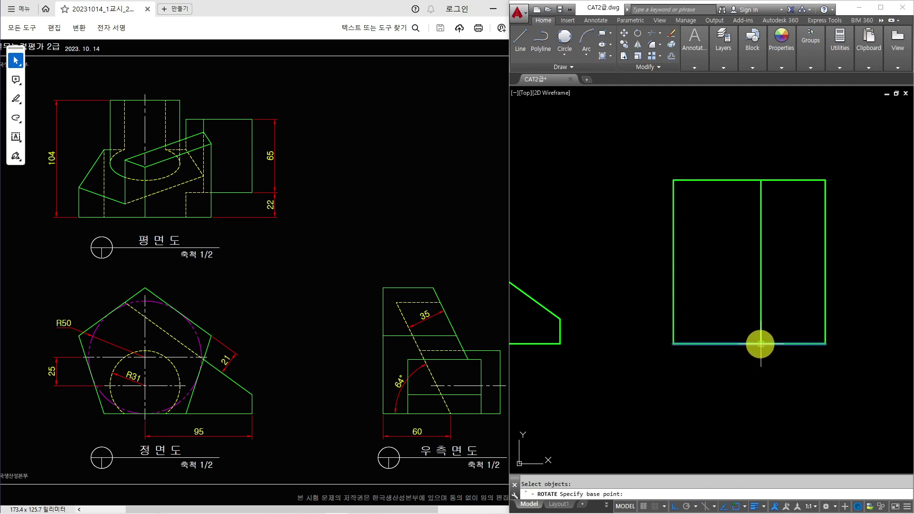
click(759, 344)
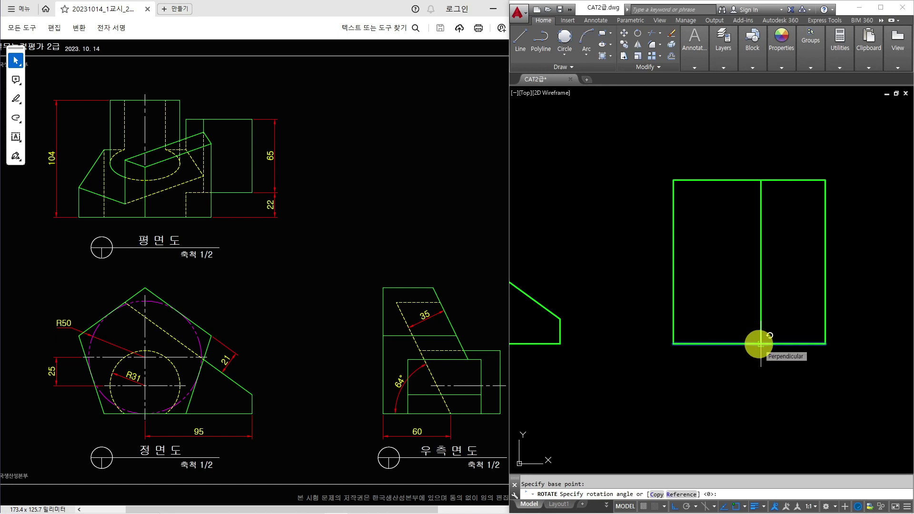
text(c)
key(Return)
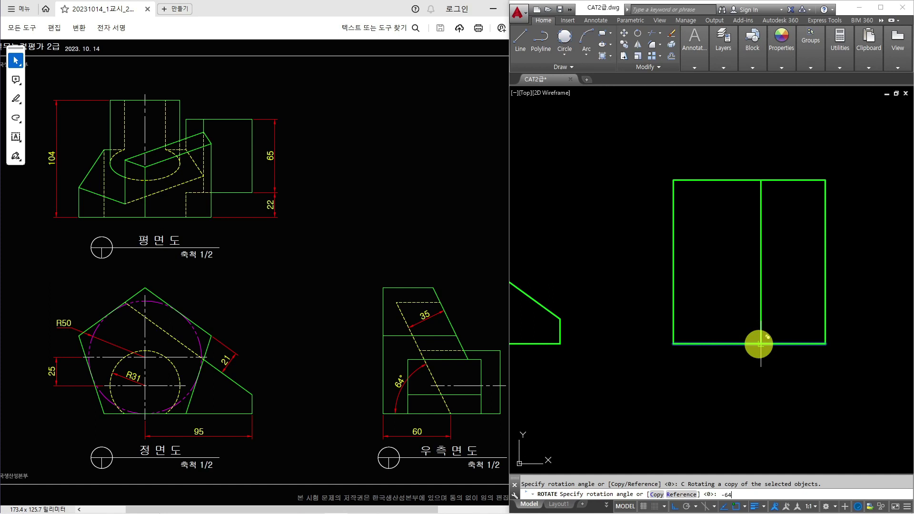
key(Return)
Check the angle between the inclined line and the right-side view's bottom edge with an angular dimension preview
text(dan)
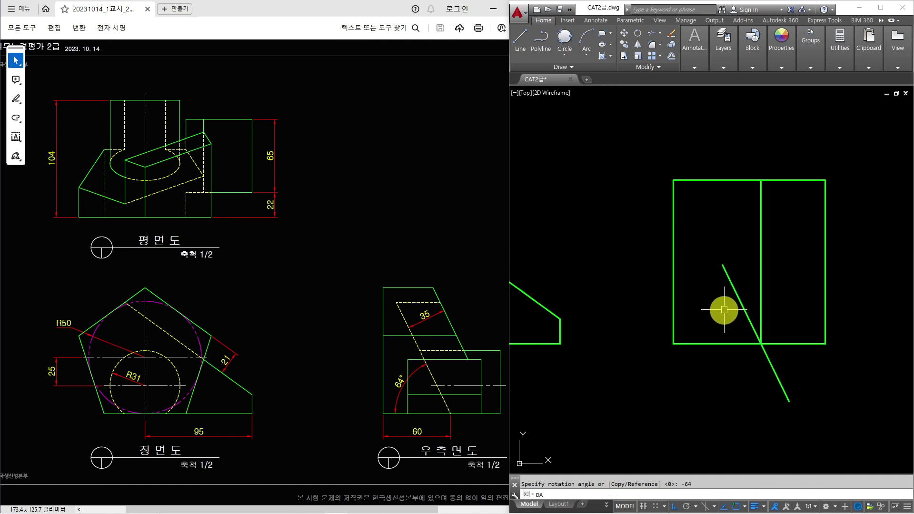
key(Return)
click(741, 309)
click(716, 344)
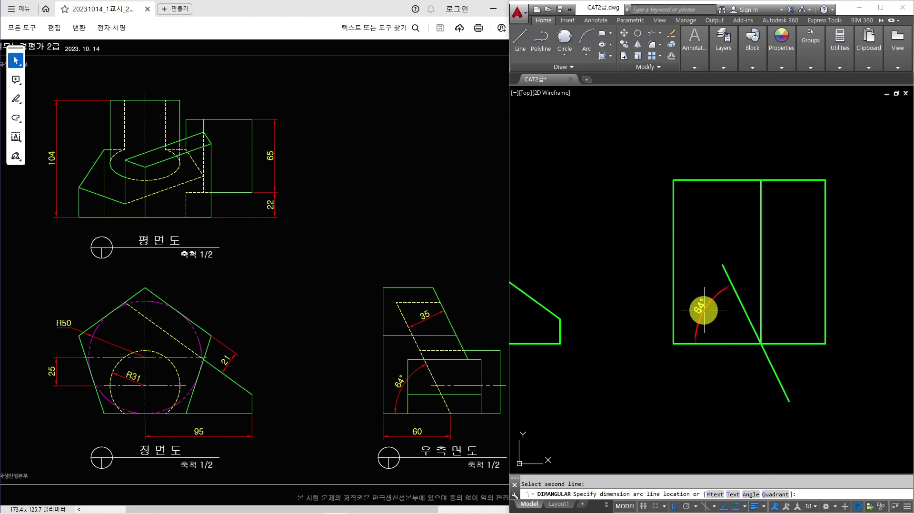
key(Escape)
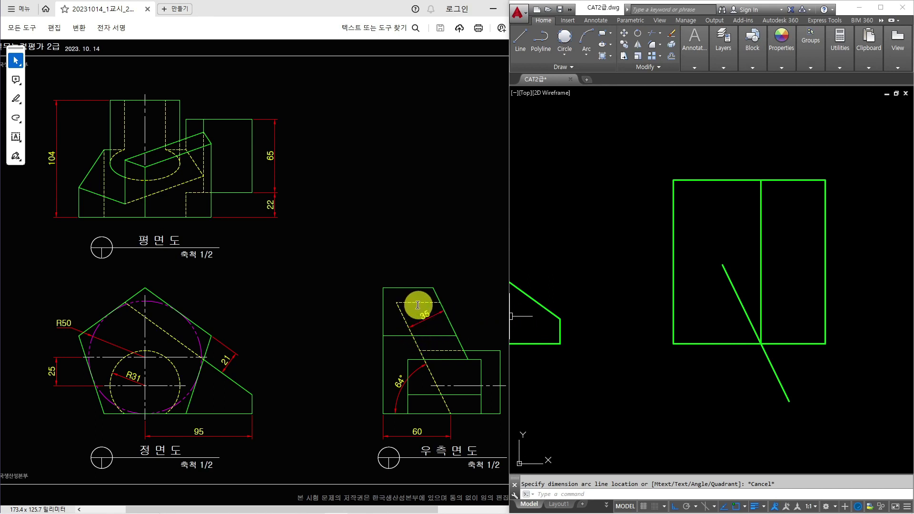
drag(0, 259, 317, 316)
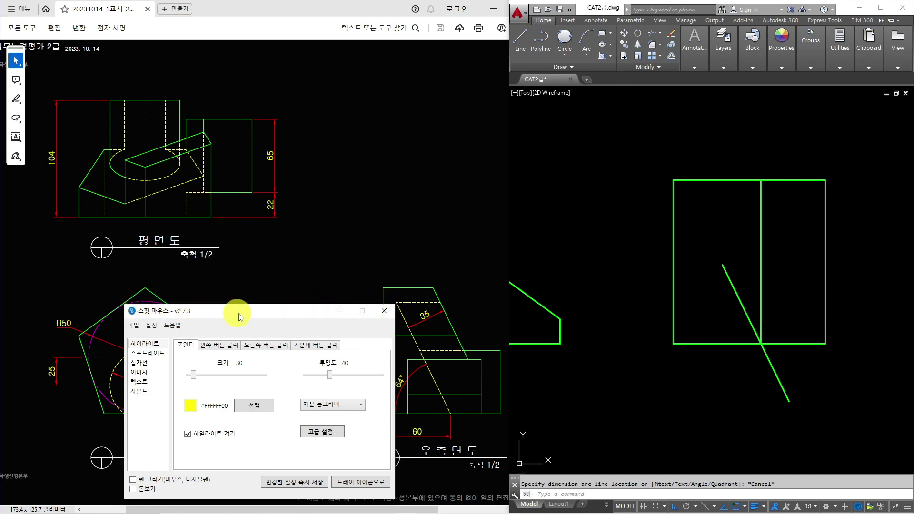
drag(235, 312, 0, 232)
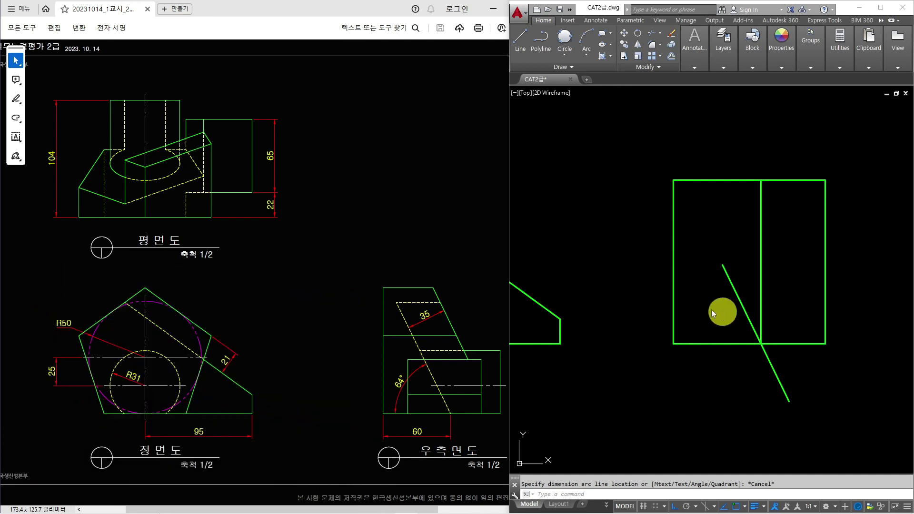
Draw a horizontal projection line from the upper end of the pentagon's hidden line across the right-side view
middle_drag(565, 267, 656, 301)
scroll(659, 294, down, 2)
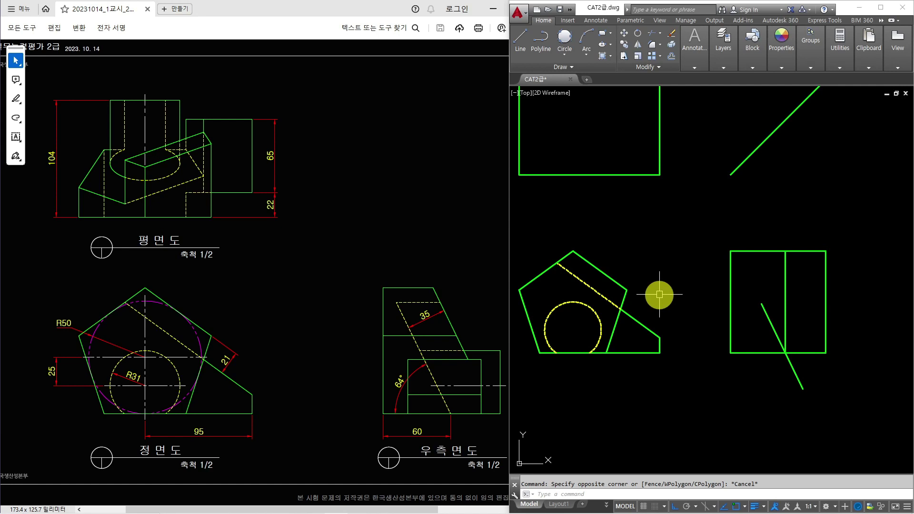
text(l)
key(Return)
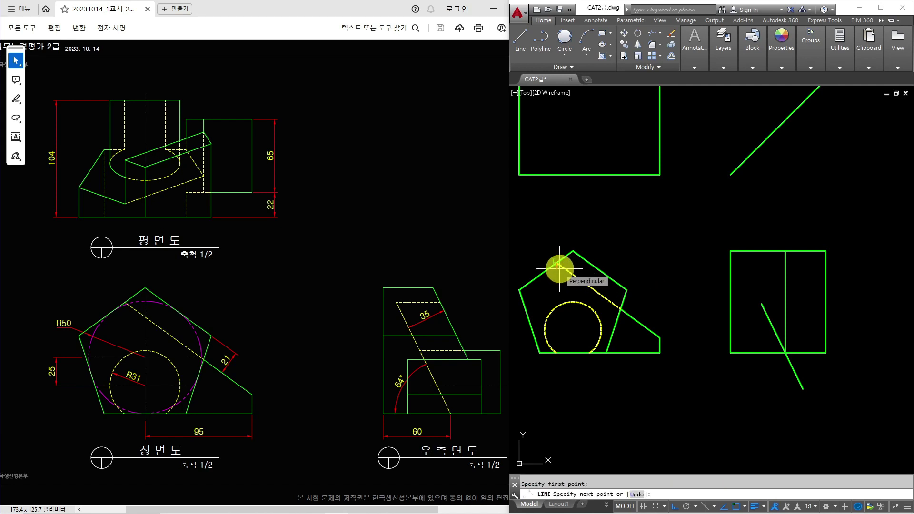
click(870, 263)
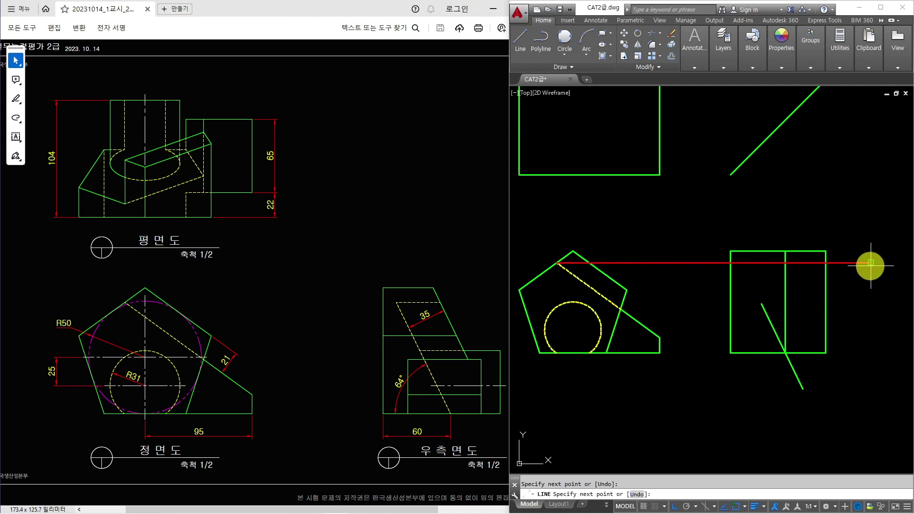
key(Escape)
Join the inclined line and the horizontal projection line into a corner with a zero-radius Fillet, keeping the projection line's right part
text(f)
key(Return)
click(764, 312)
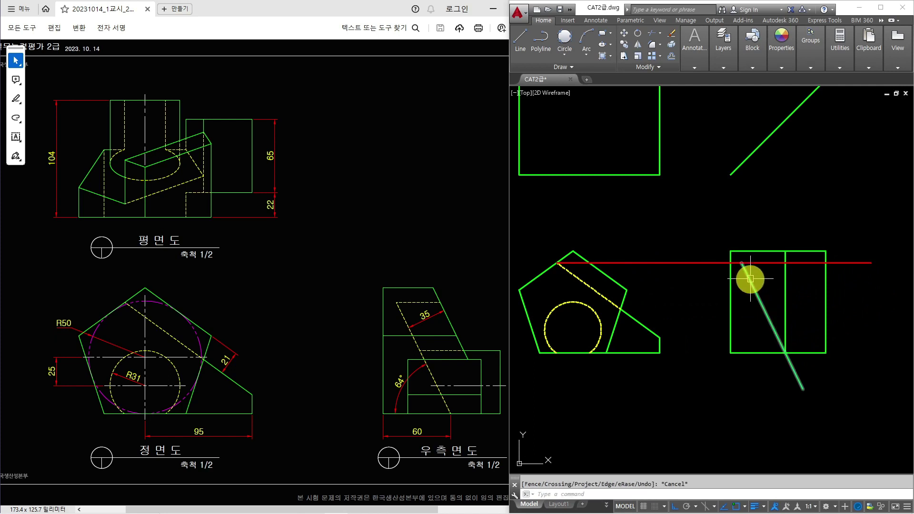
click(754, 266)
key(Escape)
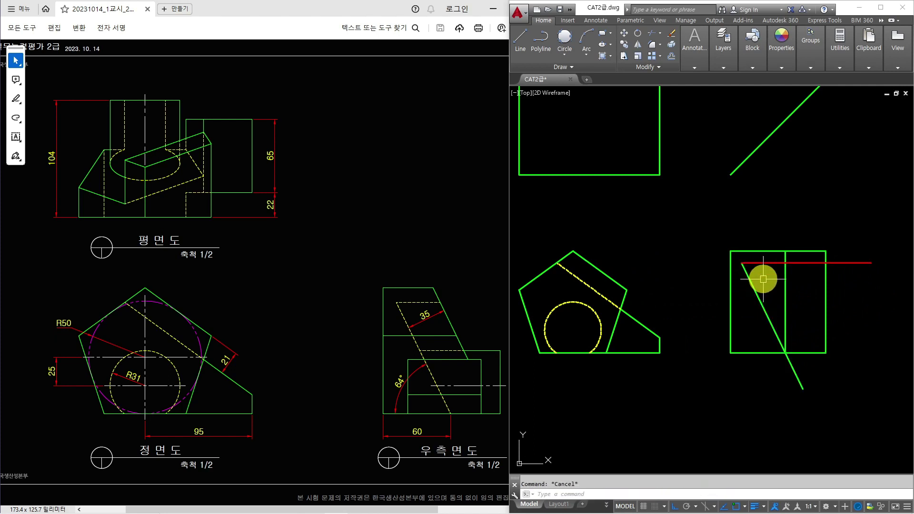
Trim the part of the inclined line that extends below the right-side view's bottom edge
text(tr)
key(Return)
key(Return)
click(796, 373)
scroll(817, 318, up, 2)
middle_drag(791, 310, 750, 327)
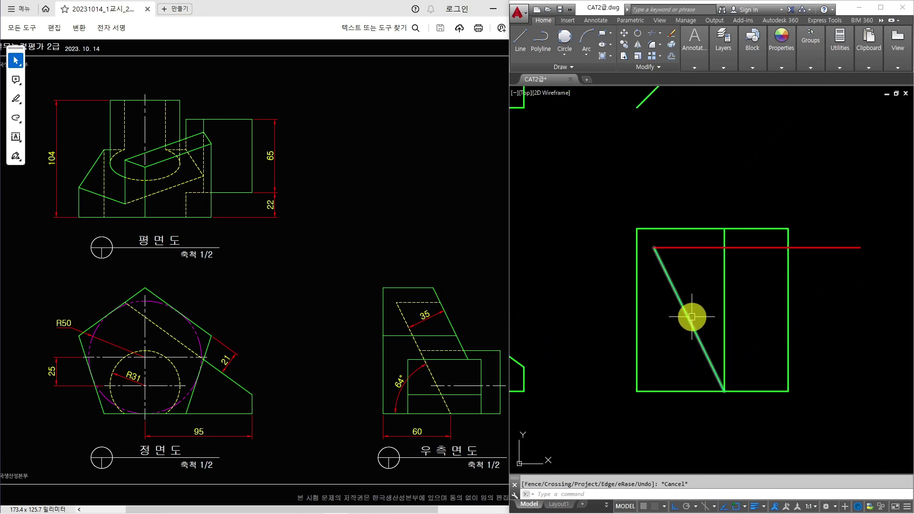
key(Escape)
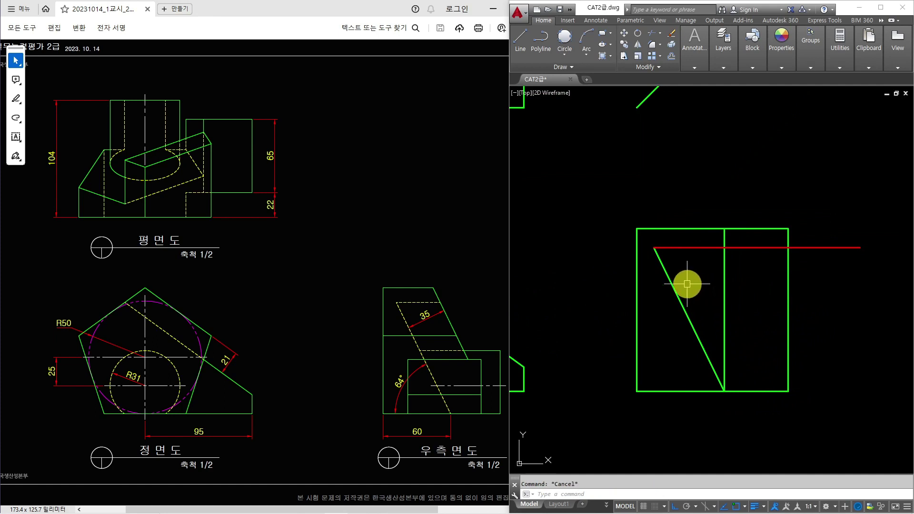
Offset the inclined line in the right-side view 35 mm to the right
text(o)
key(Return)
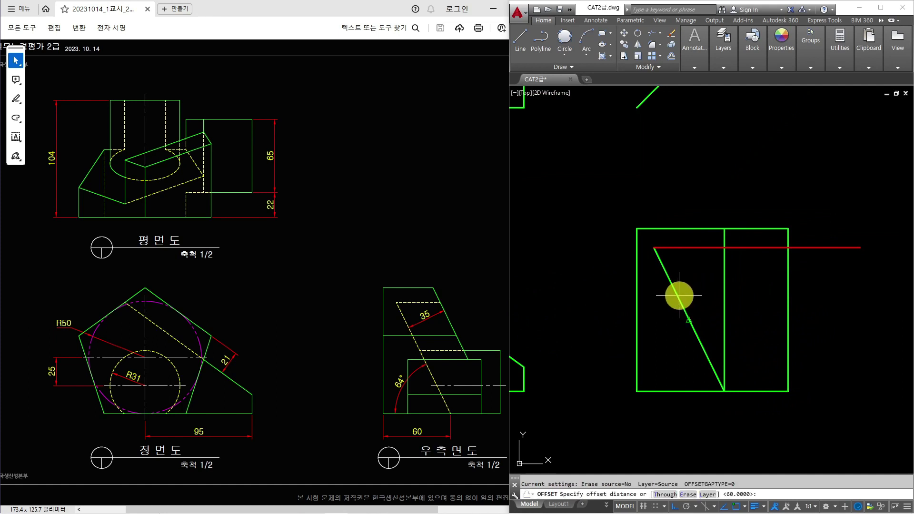
key(Return)
click(679, 295)
click(749, 280)
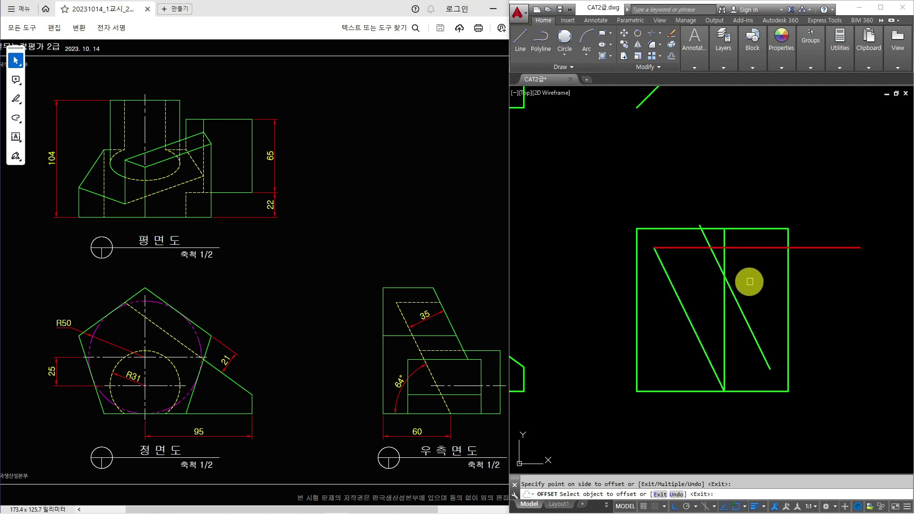
key(Escape)
Join the right-side view's top edge to the offset inclined line with a zero-radius Fillet, and erase the vertical 60 mm construction line
text(f)
key(Return)
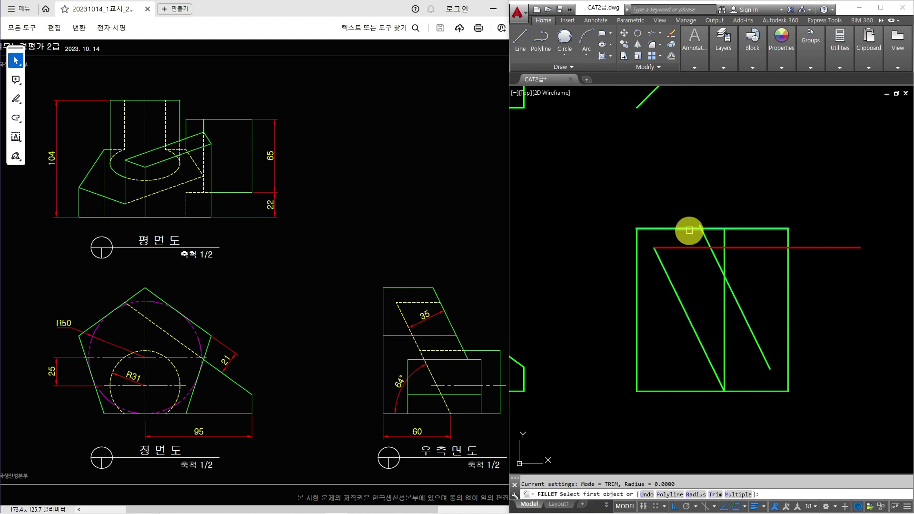
click(694, 229)
click(705, 237)
click(724, 237)
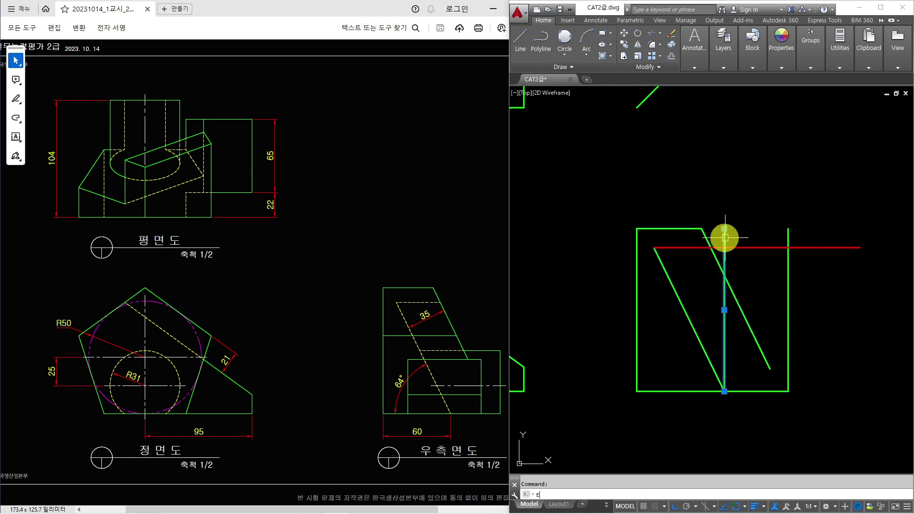
key(Delete)
Trim the horizontal projection line back to the right-hand inclined line
text(tr)
key(Return)
key(Return)
click(811, 248)
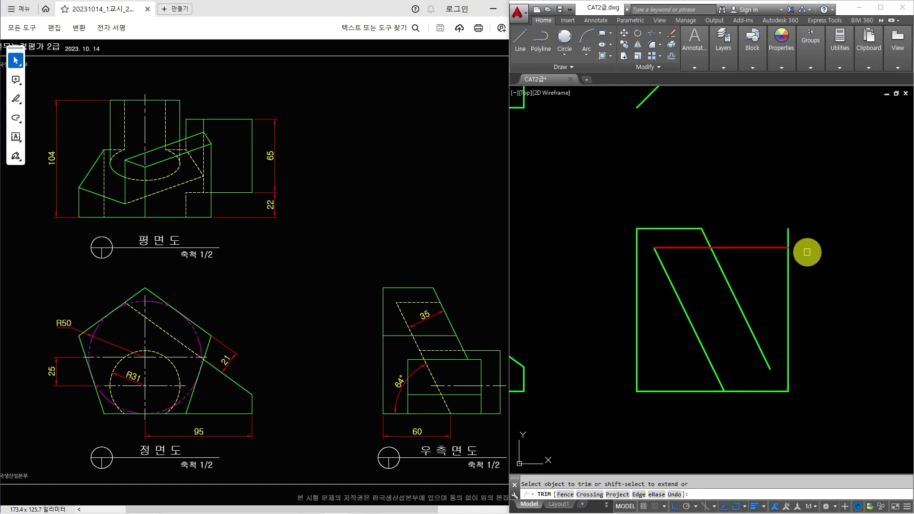
click(761, 247)
key(Escape)
Move the short horizontal line and the left inclined line in the right-side view to the 숨은선 layer
click(680, 261)
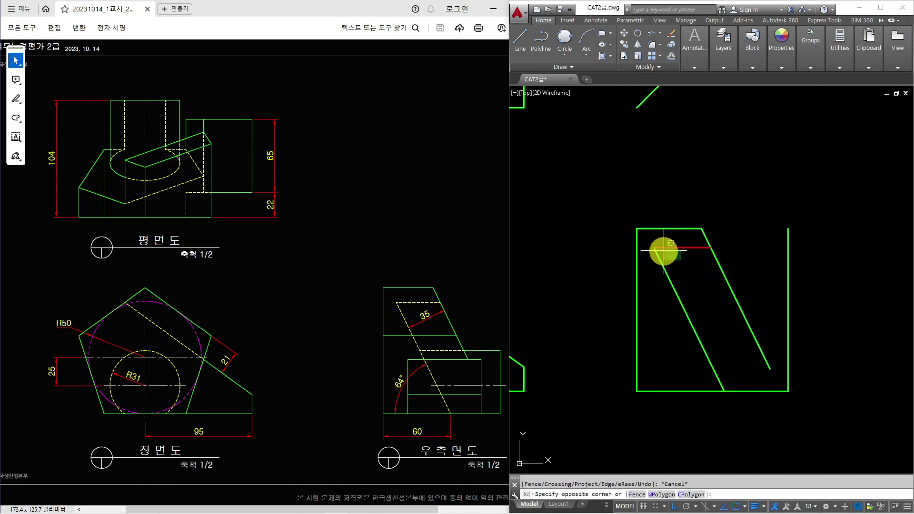
click(657, 244)
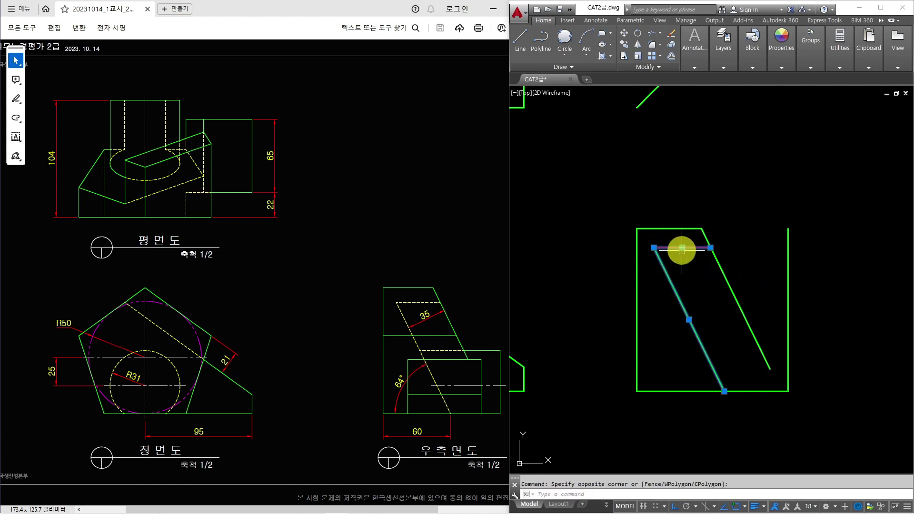
click(723, 67)
click(775, 78)
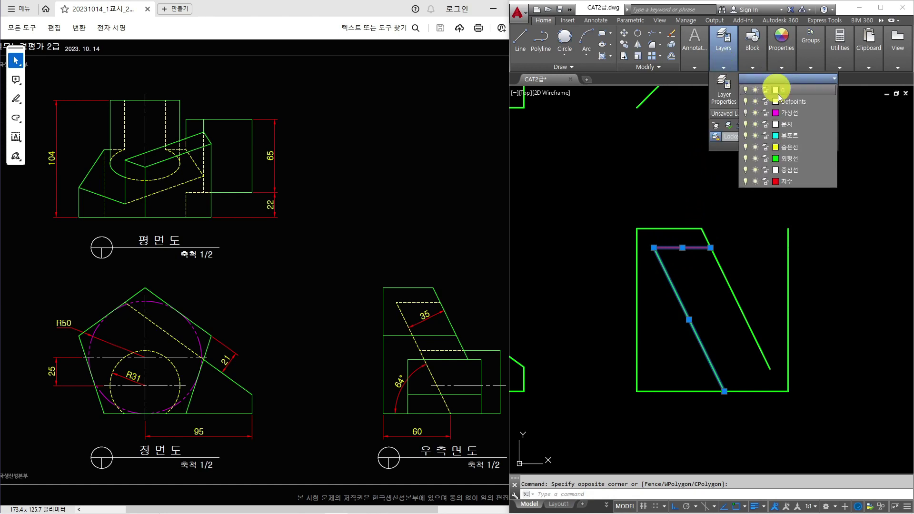
click(786, 144)
key(Escape)
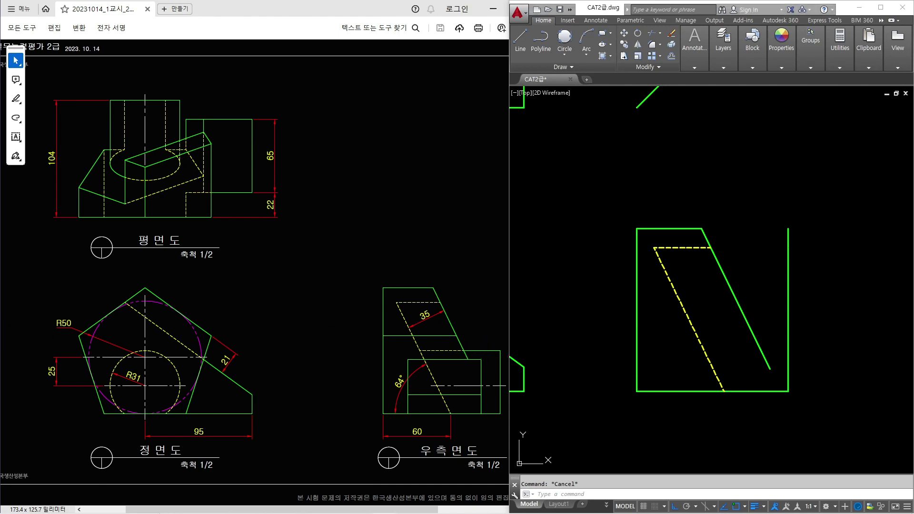
drag(0, 325, 0, 222)
mouse_move(349, 272)
mouse_down()
mouse_move(558, 363)
mouse_move(555, 393)
mouse_move(543, 360)
mouse_up()
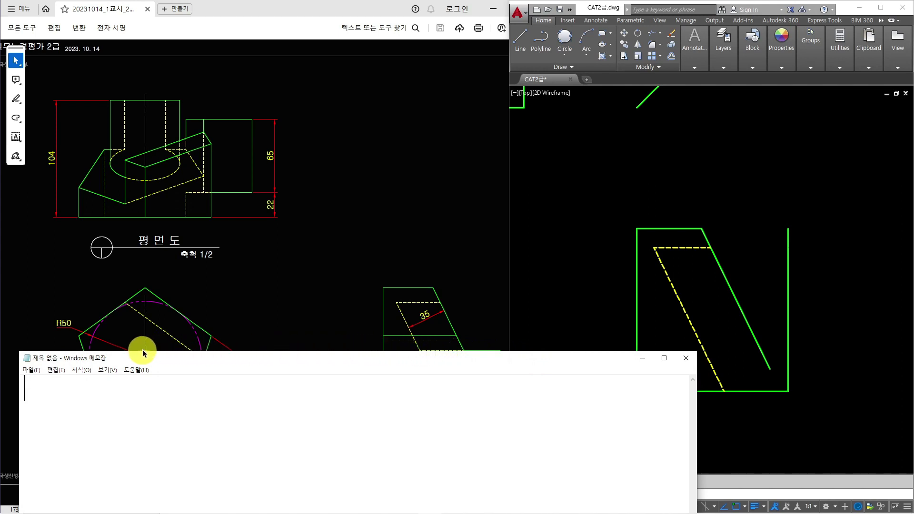
drag(142, 350, 143, 352)
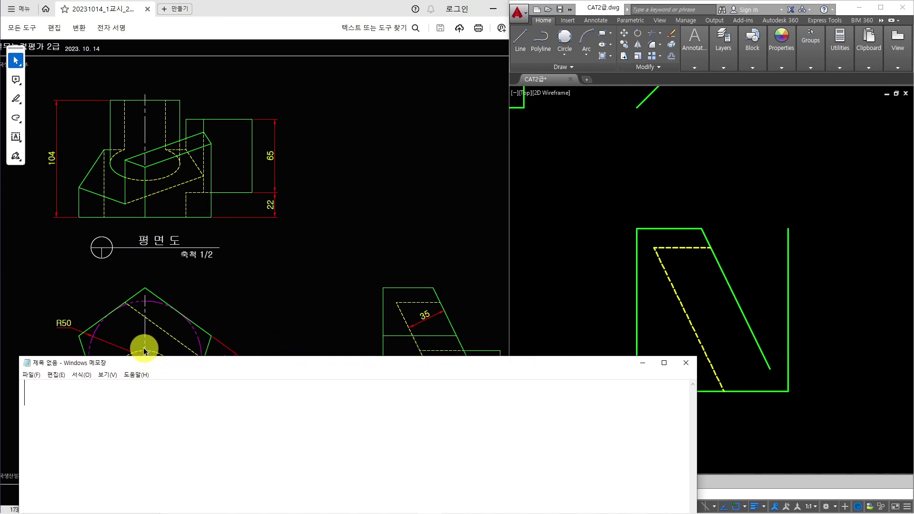
click(565, 281)
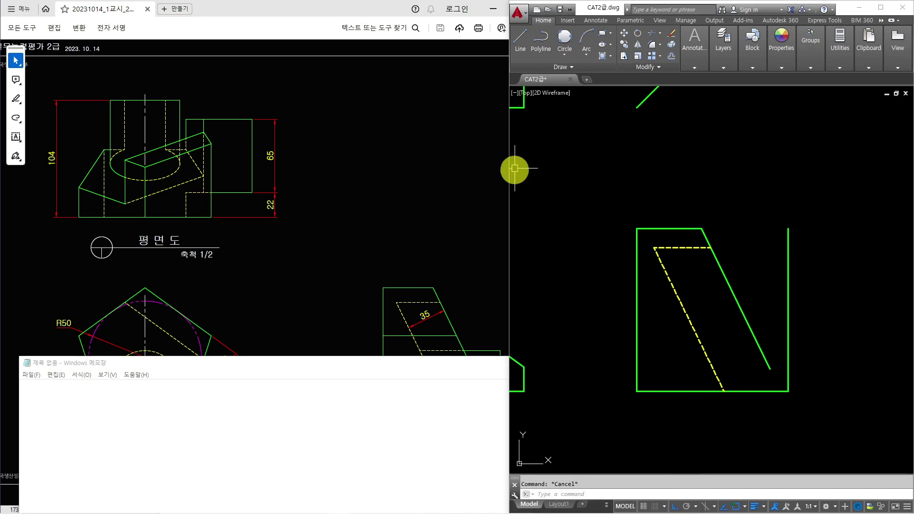
click(393, 29)
click(614, 279)
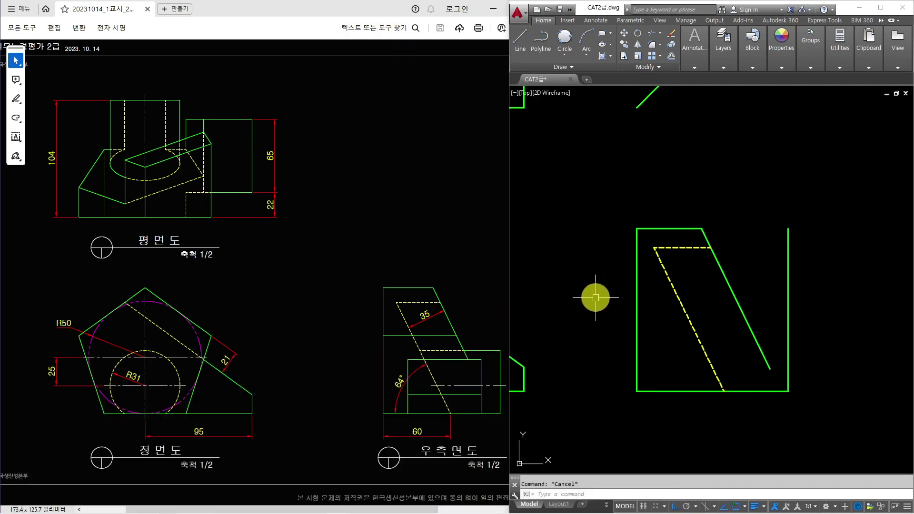
Draw a horizontal projection line from the top quadrant of the front view's hidden circle across the right-side view
scroll(595, 298, down, 2)
middle_drag(595, 297, 774, 308)
text(;)
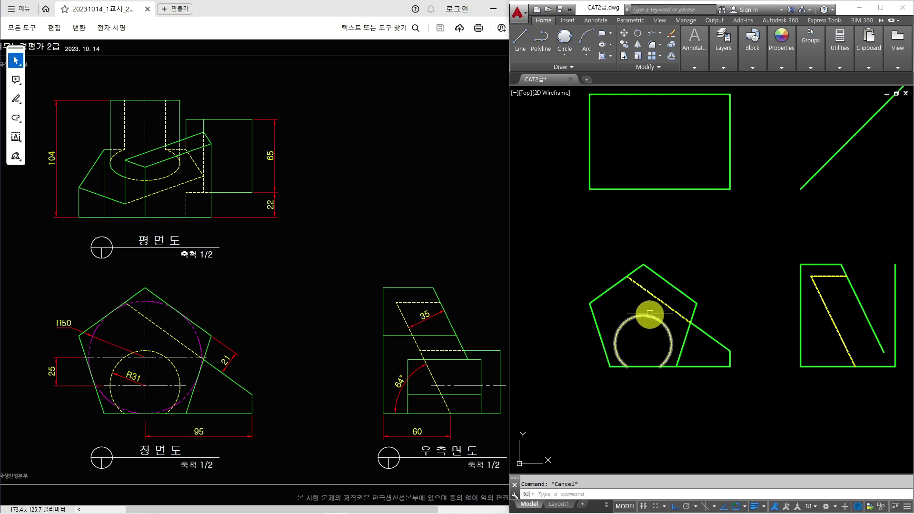
click(648, 314)
middle_drag(766, 315, 699, 314)
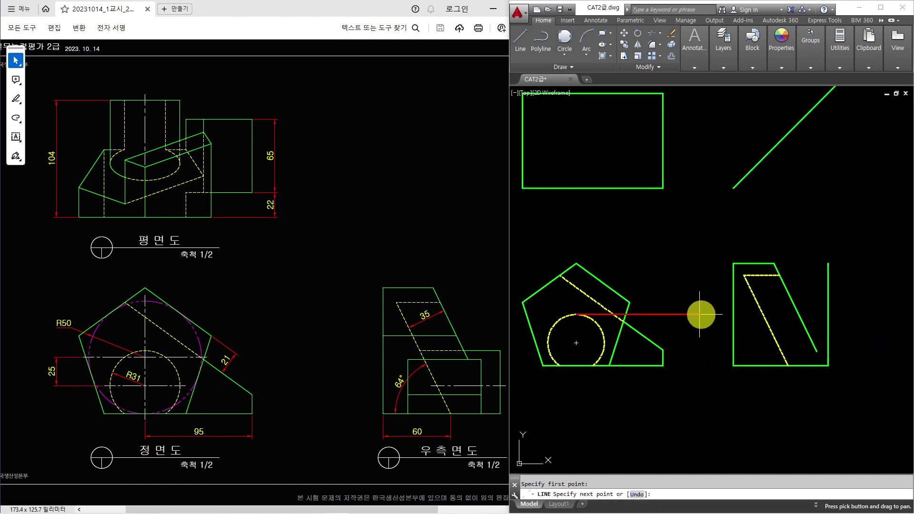
click(875, 314)
key(Escape)
Trim the right-side view's right edge above the new projection line, and trim that line back to the right edge and the hidden inclined line
middle_drag(841, 313, 778, 306)
text(tr)
key(space)
key(space)
click(764, 290)
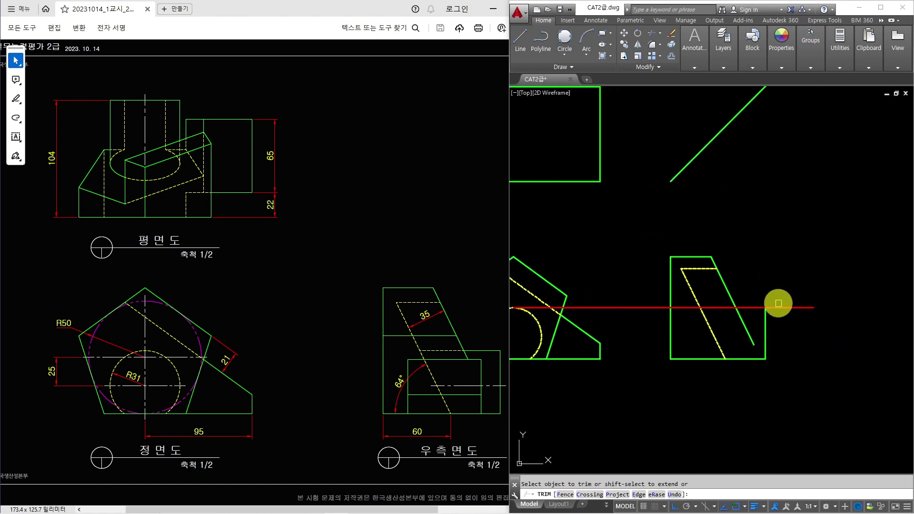
key(space)
key(space)
click(699, 303)
key(space)
click(687, 306)
key(Escape)
key(Escape)
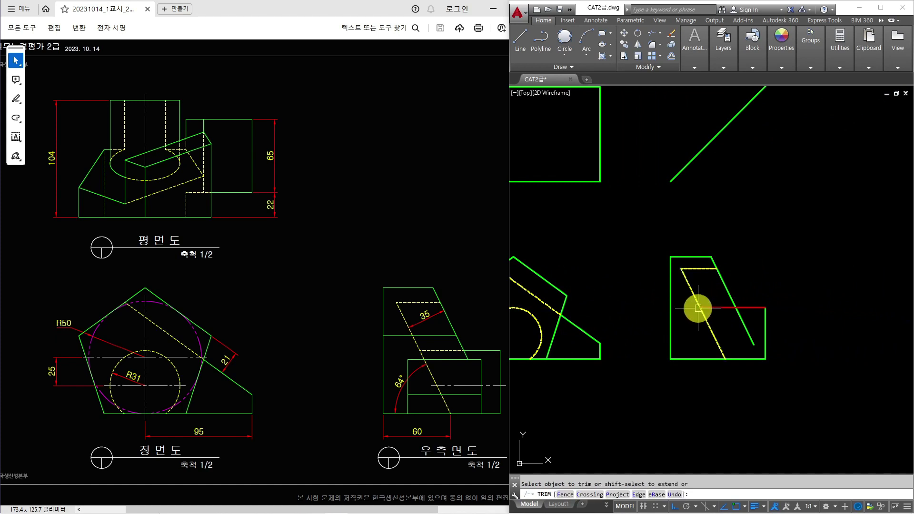
Trim the part of the green inclined line that extends below the horizontal projection line
scroll(755, 315, up, 2)
key(space)
key(space)
click(739, 319)
key(Escape)
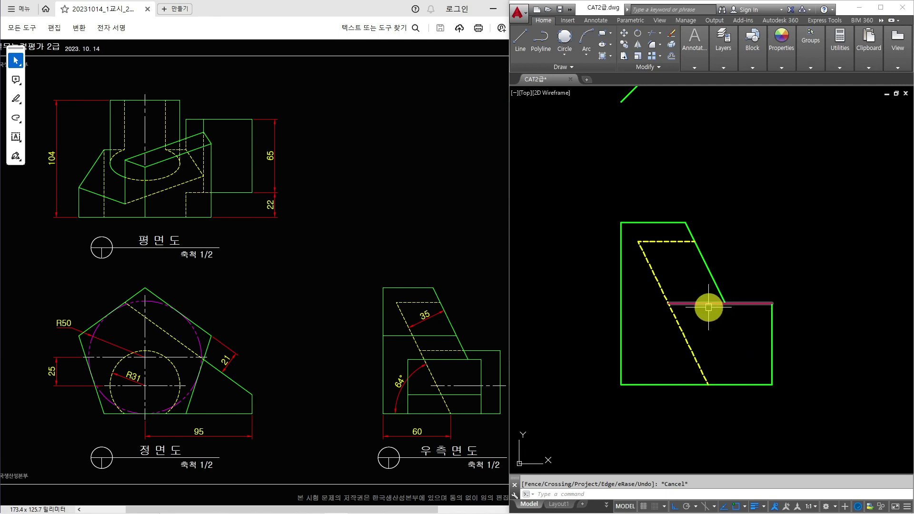
Break the horizontal projection line in the right-side view where the green inclined edge meets it
scroll(703, 310, up, 2)
key(space)
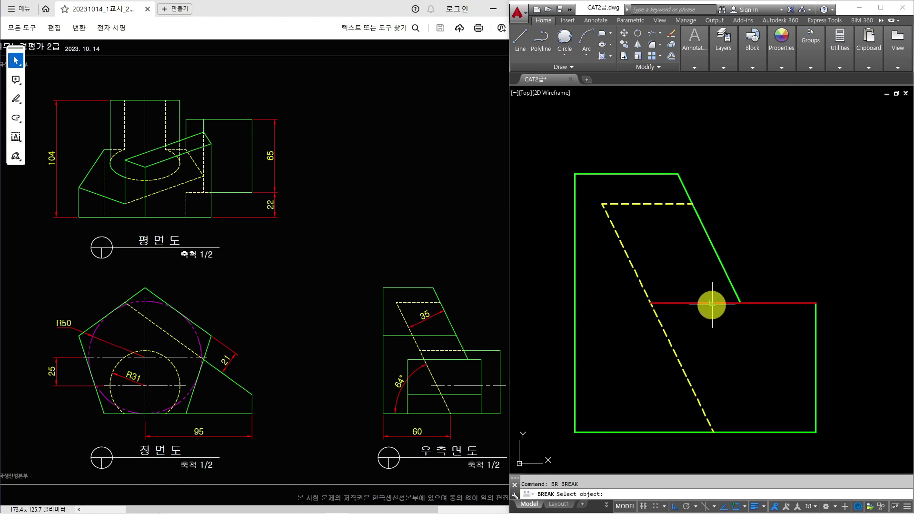
click(712, 303)
click(726, 320)
key(Escape)
text(tr)
key(space)
key(space)
click(729, 304)
shift+click(709, 306)
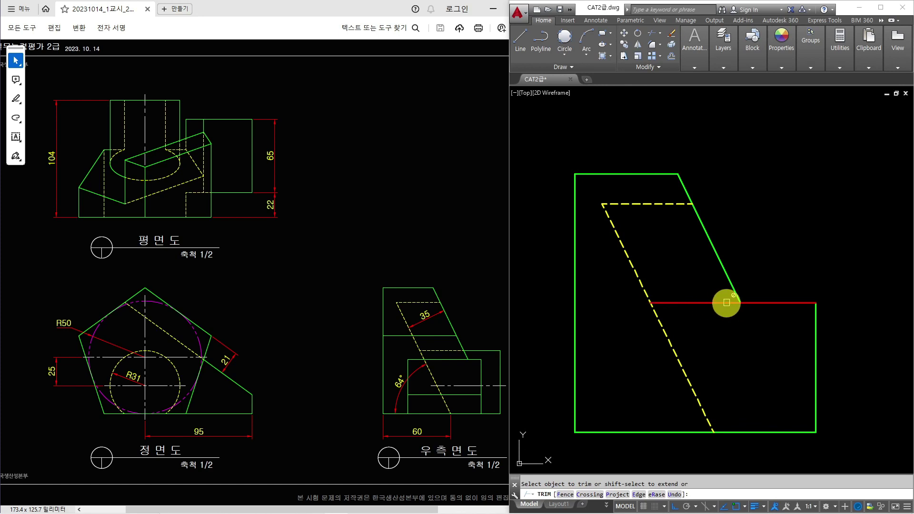
key(Escape)
Match the broken line's right part to the green outline and its left part to the hidden inclined line
text(ma)
key(space)
click(738, 296)
click(750, 303)
key(Escape)
key(space)
click(657, 322)
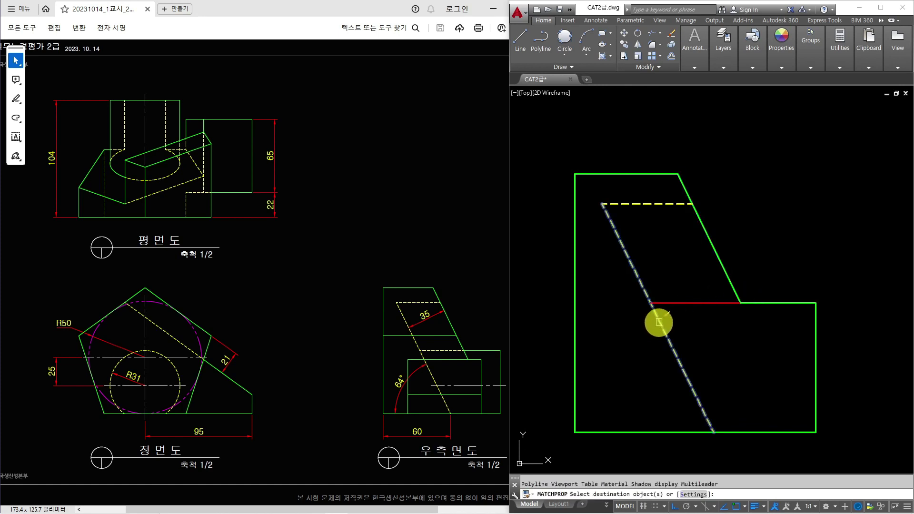
click(671, 306)
key(Escape)
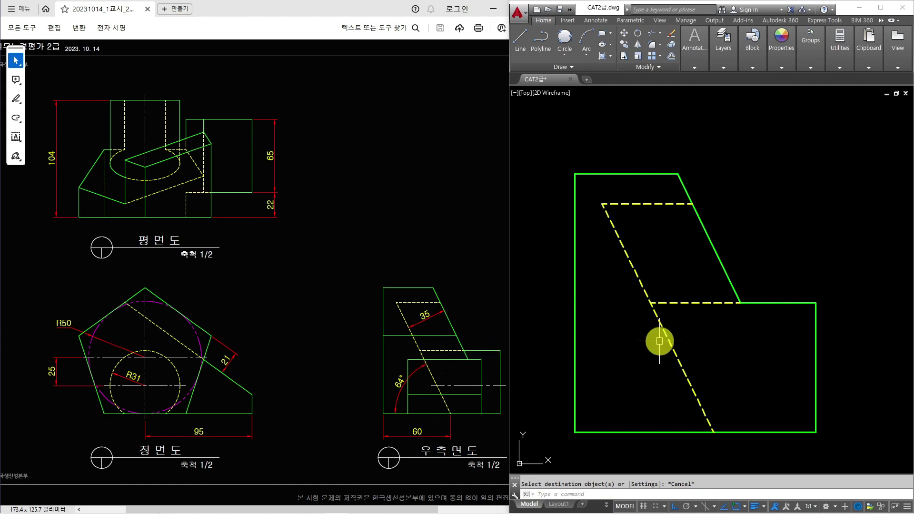
Draw a horizontal projection line from where the front view's sloped edge meets the pentagon's right edge, across the right-side view
scroll(780, 321, down, 4)
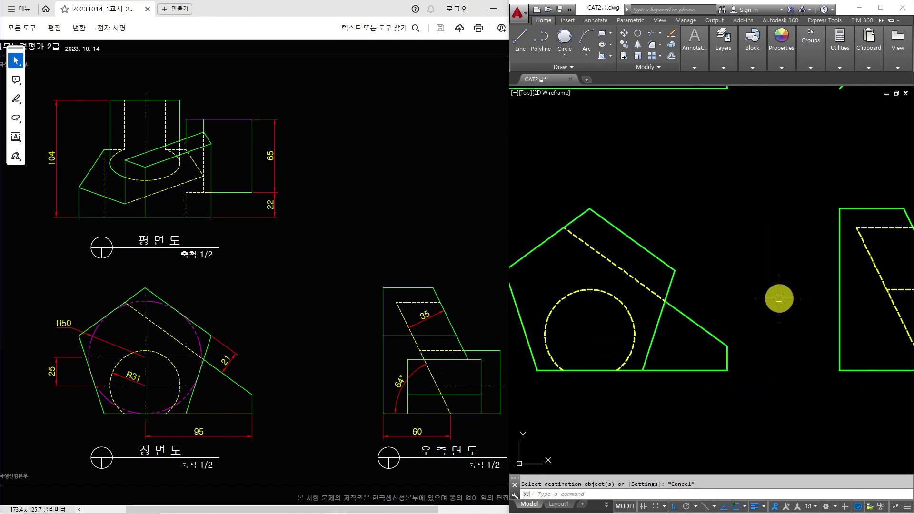
text(l)
key(space)
click(668, 305)
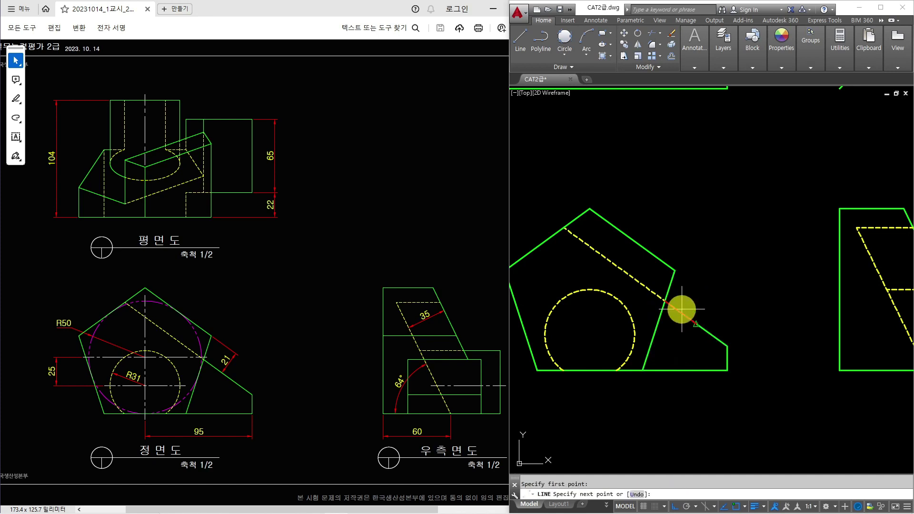
middle_drag(860, 310, 647, 312)
click(840, 311)
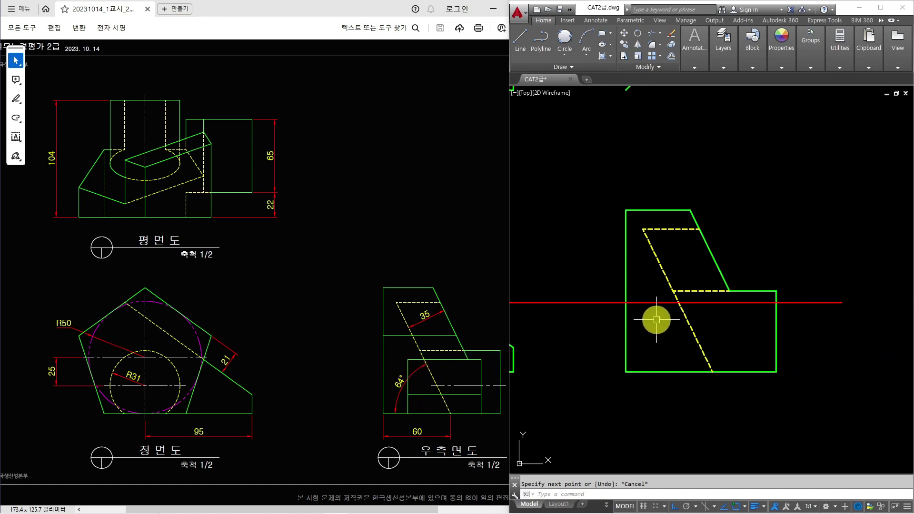
Offset the top view's bottom edge upward by 22 mm
scroll(761, 369, down, 2)
middle_drag(664, 329, 753, 397)
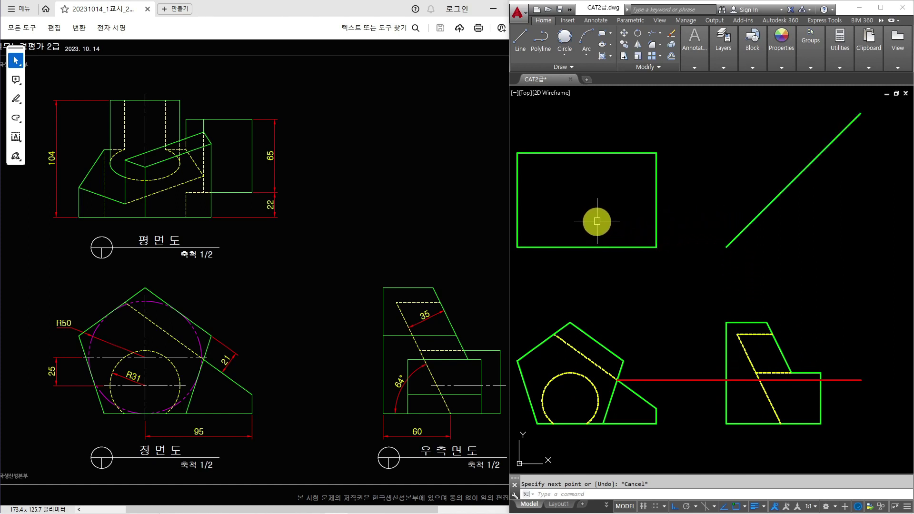
middle_drag(637, 224, 657, 227)
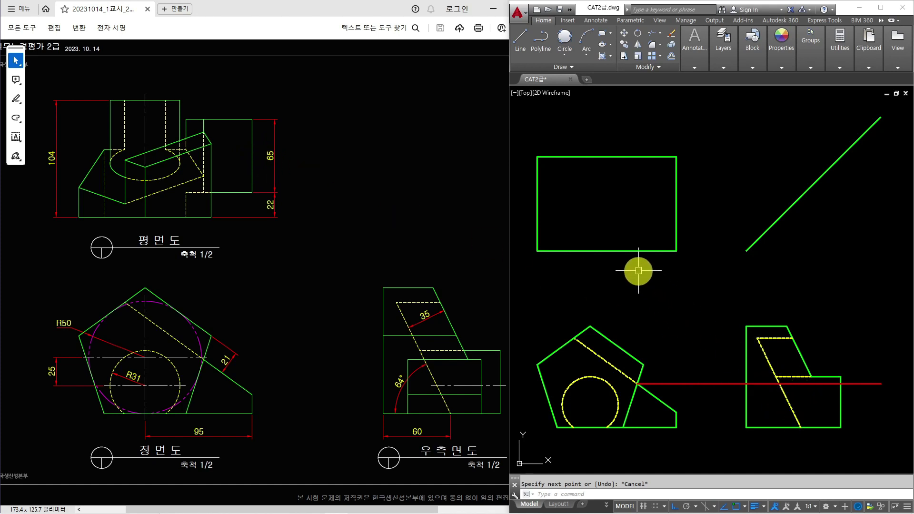
text(o)
key(Return)
text(22)
key(Return)
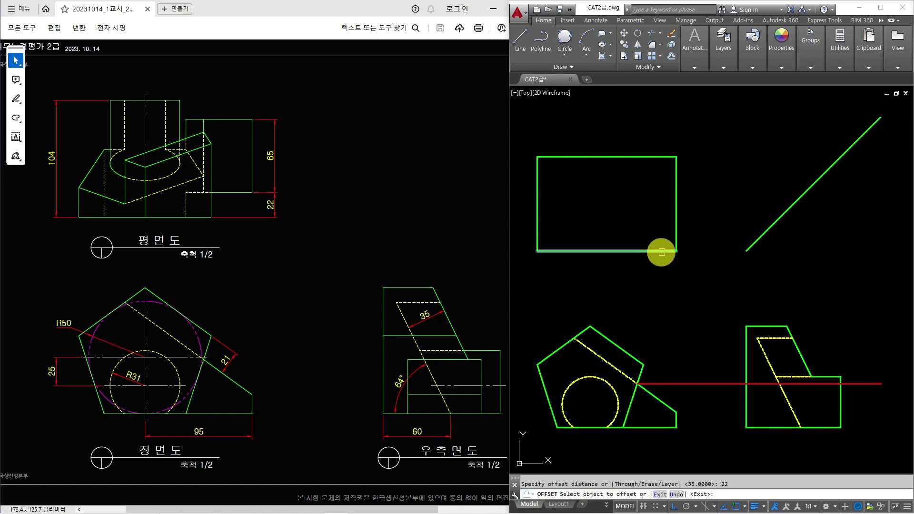
click(659, 251)
click(660, 215)
Offset the new lower line in the top view upward by 65 mm
key(Return)
key(Return)
text(65)
key(Return)
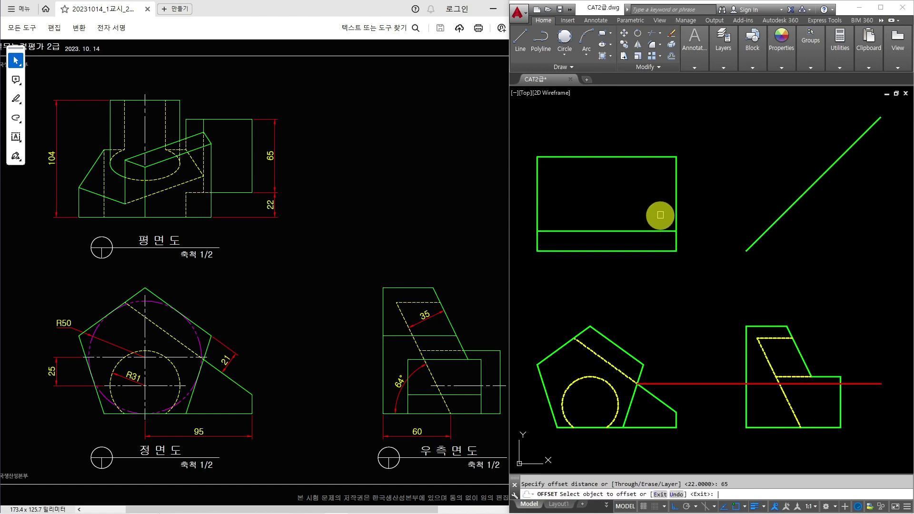
click(655, 230)
click(655, 188)
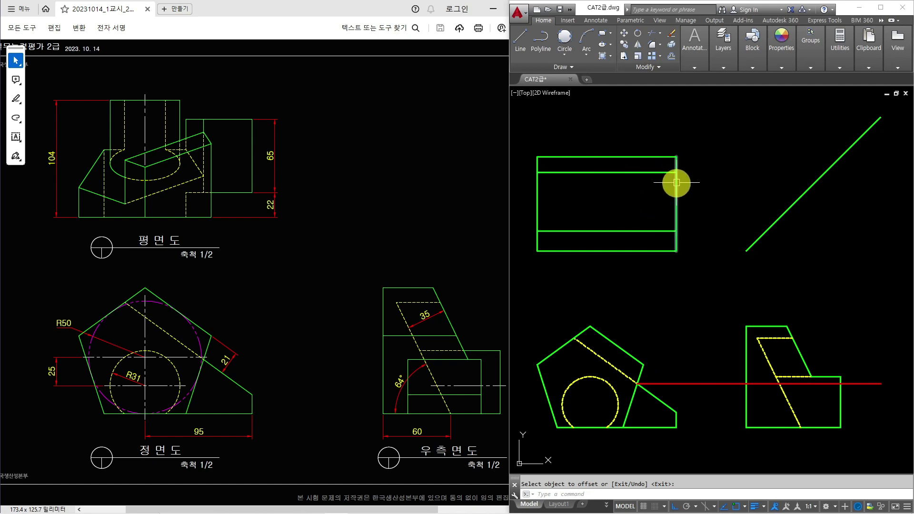
key(Escape)
Project the top view's lower offset line horizontally past the diagonal line, and from that intersection vertically down through the right-side view
text(l)
key(Return)
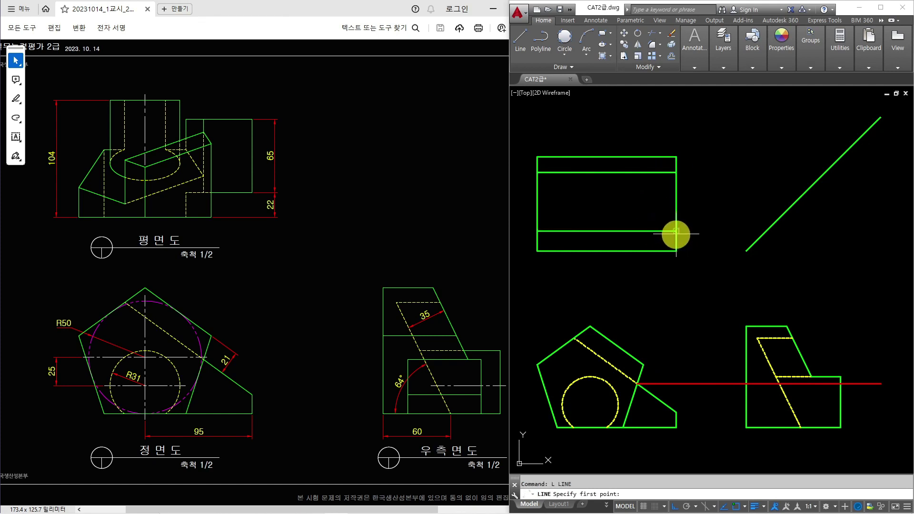
click(676, 231)
click(766, 231)
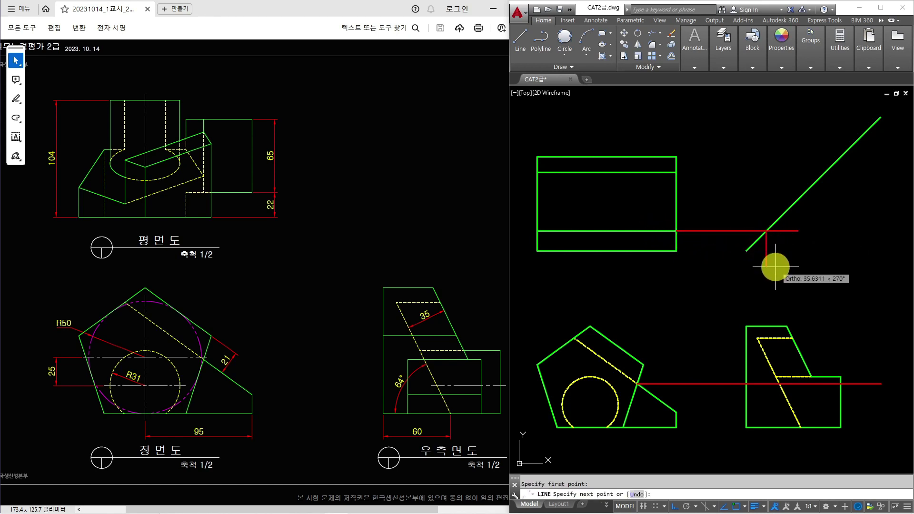
click(782, 448)
key(Return)
Project the top view's upper offset line horizontally past the diagonal line, and from that intersection vertically down through the right-side view
key(Return)
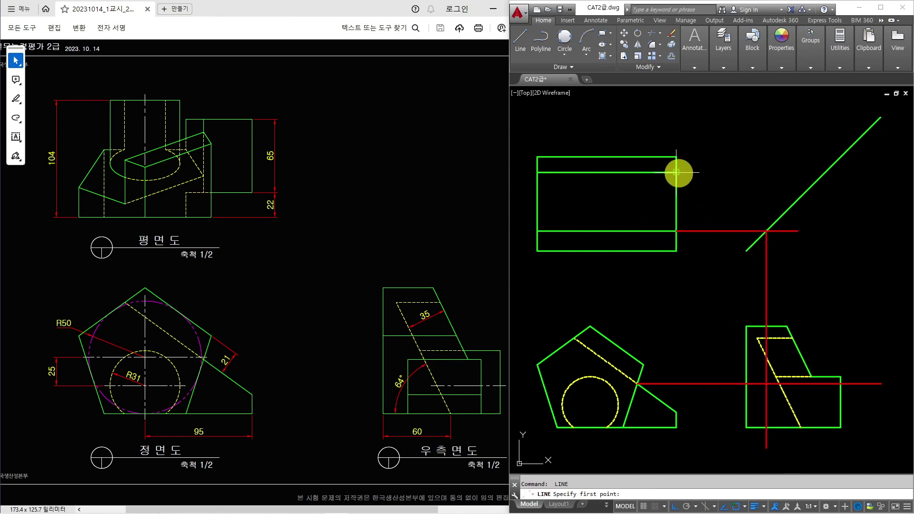
click(676, 172)
click(875, 176)
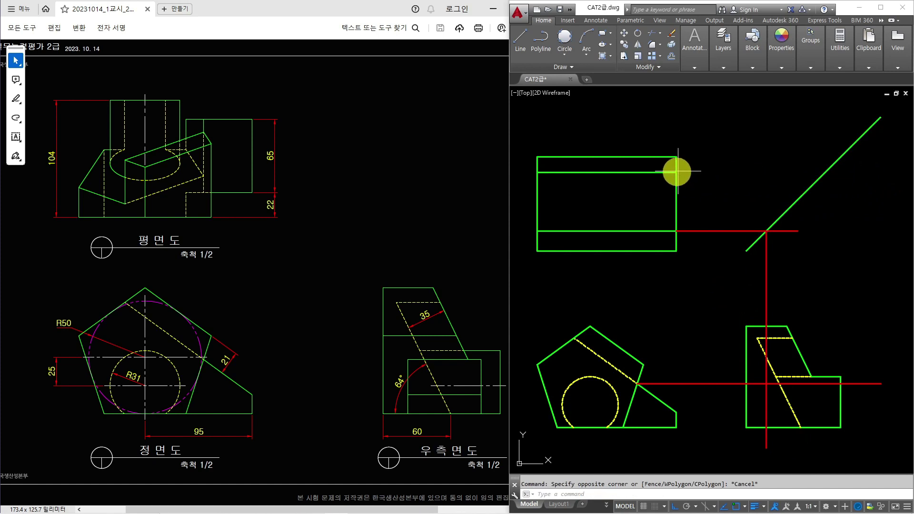
key(Escape)
key(Return)
click(823, 172)
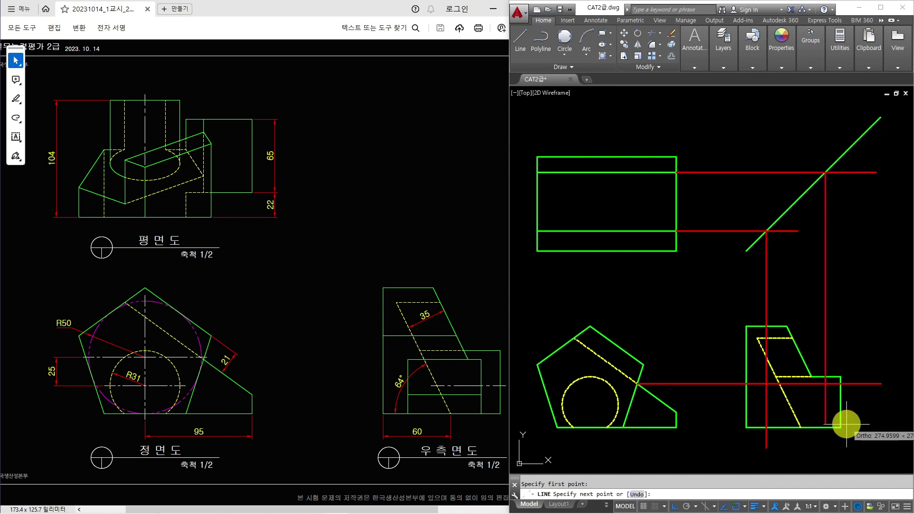
click(833, 450)
key(Escape)
Use Fillet to join the horizontal projection line to both vertical projection lines with sharp corners in the right-side view
middle_drag(835, 445, 777, 411)
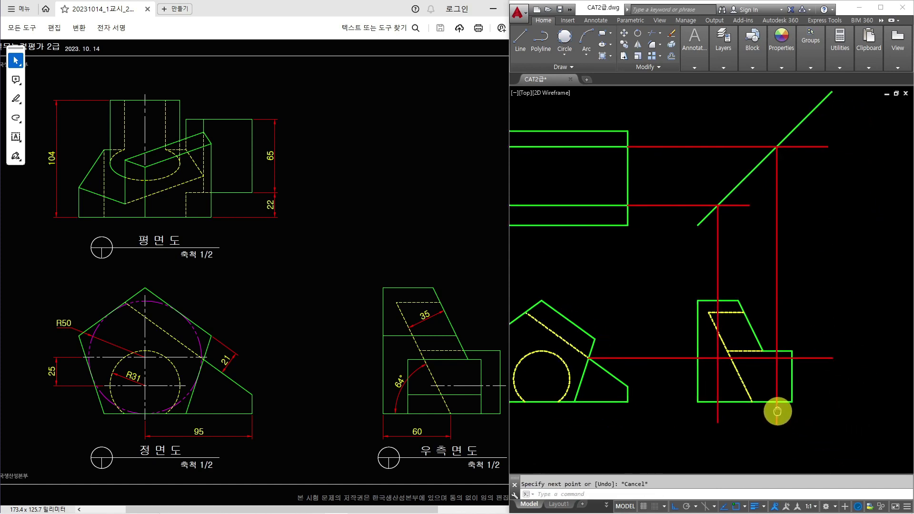
text(f)
key(Return)
scroll(761, 402, up, 4)
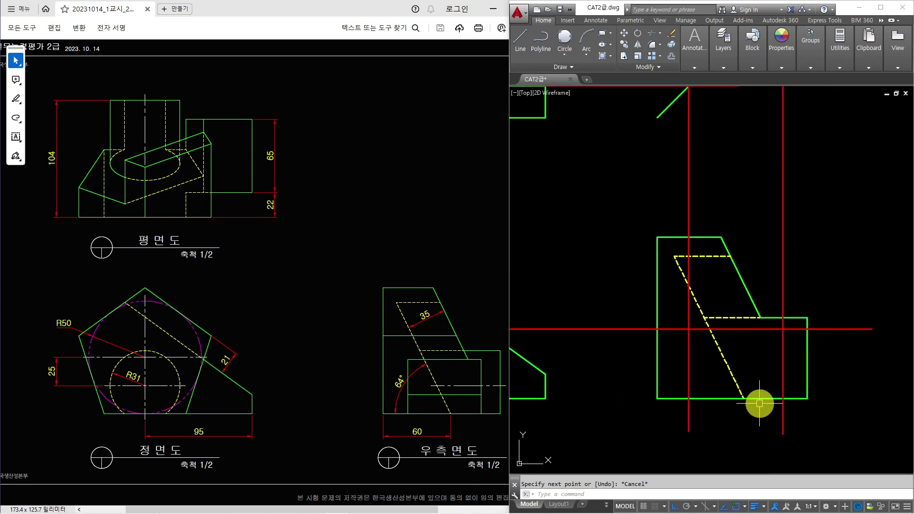
click(648, 299)
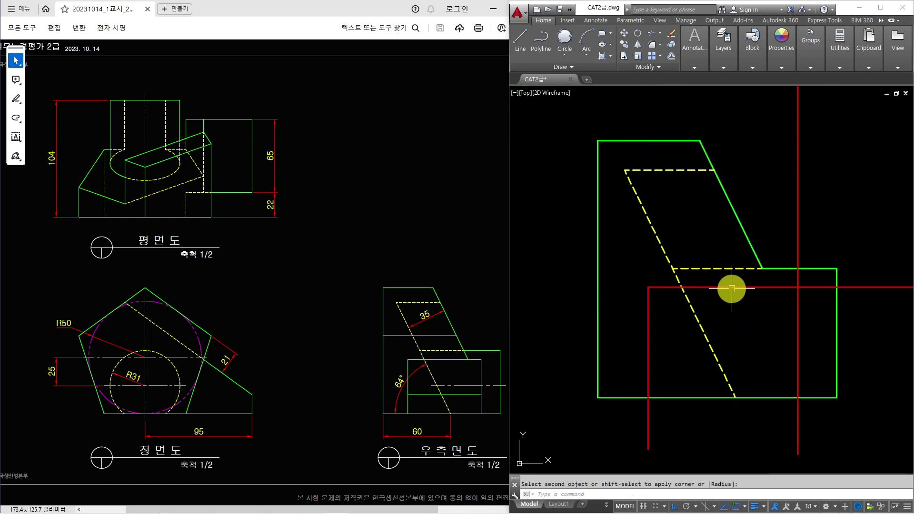
click(773, 295)
Trim the ends of both vertical projection lines that extend below the right-side view's bottom edge
middle_drag(793, 363, 791, 339)
text(tr)
key(Return)
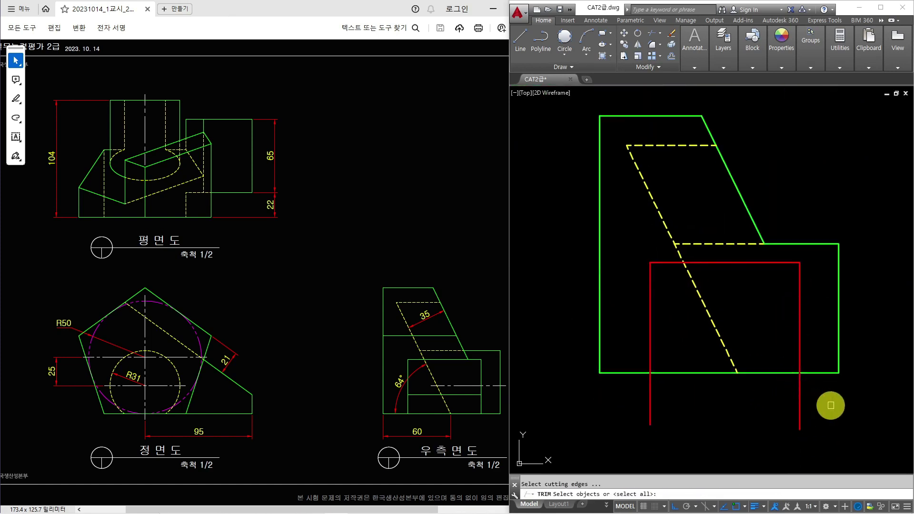
click(831, 405)
click(651, 396)
key(Return)
Match the three red lines of the inner rectangle to the green bottom edge of the right-side view
text(ma)
key(Return)
click(677, 373)
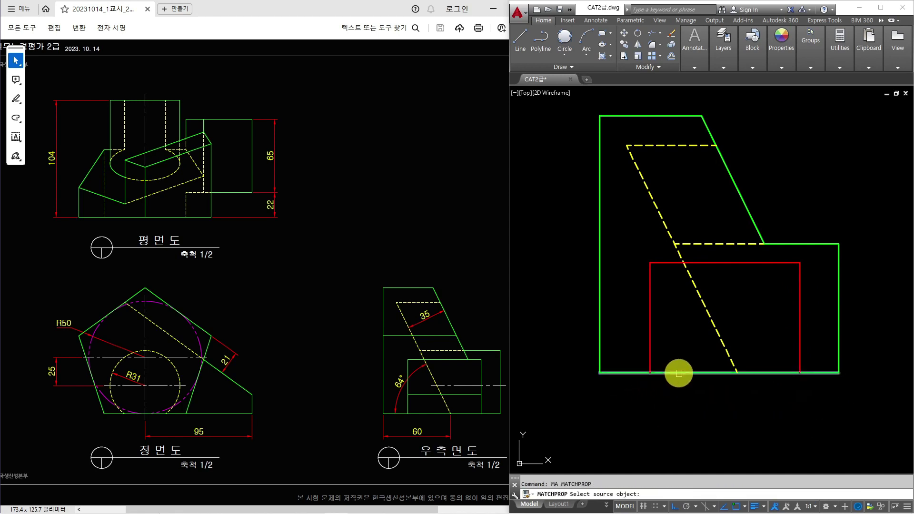
click(659, 312)
click(648, 284)
key(Escape)
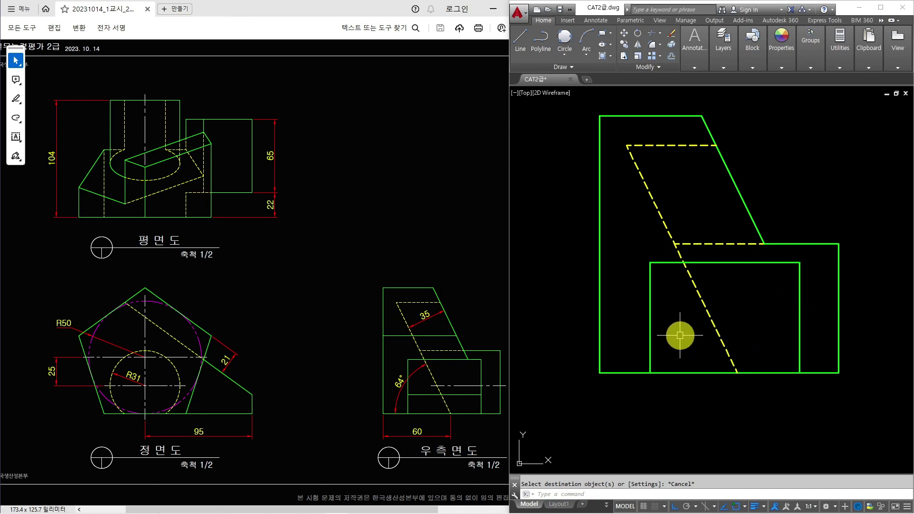
Draw a horizontal projection line from the top of the front view's short right edge across the right-side view
scroll(741, 338, down, 3)
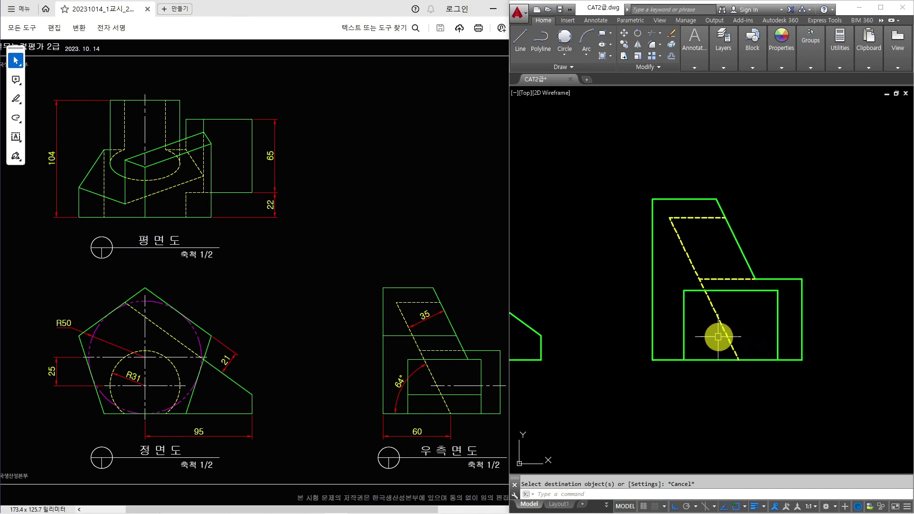
mouse_move(718, 337)
middle_down()
mouse_move(824, 339)
mouse_move(768, 329)
mouse_move(722, 340)
middle_up()
text(l)
key(Return)
click(654, 334)
click(893, 333)
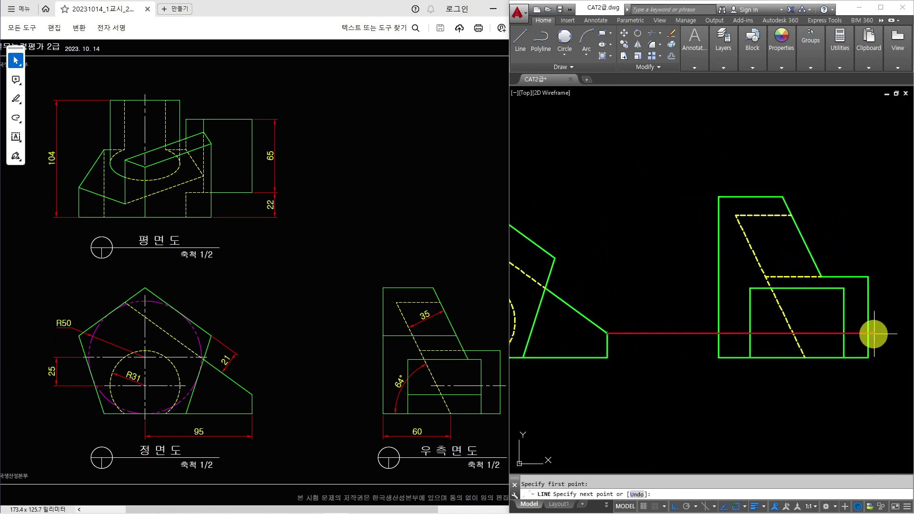
key(Return)
Trim the new projection line back to the two vertical sides of the inner rectangle
text(tr)
key(Return)
click(861, 315)
click(737, 318)
key(Return)
click(738, 334)
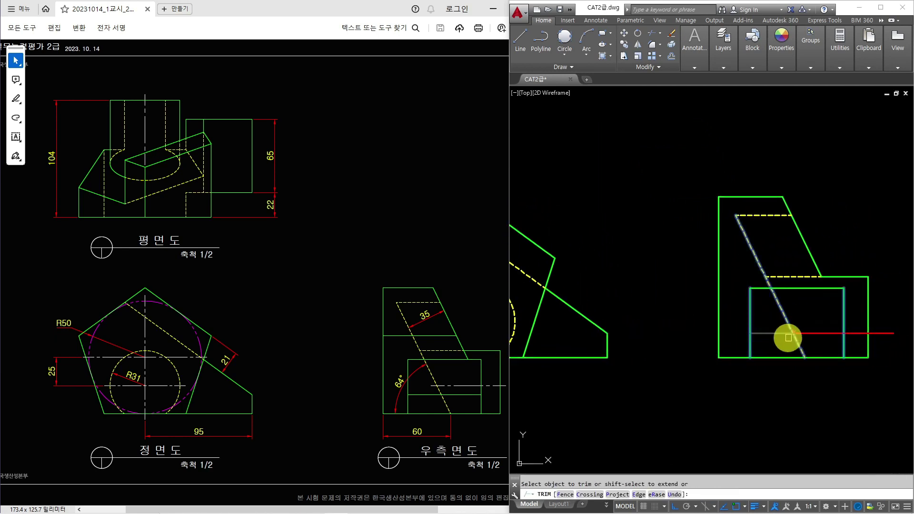
click(859, 333)
key(Escape)
Match the red horizontal line inside the rectangle to the rectangle's green right side
text(MA)
key(Return)
click(844, 323)
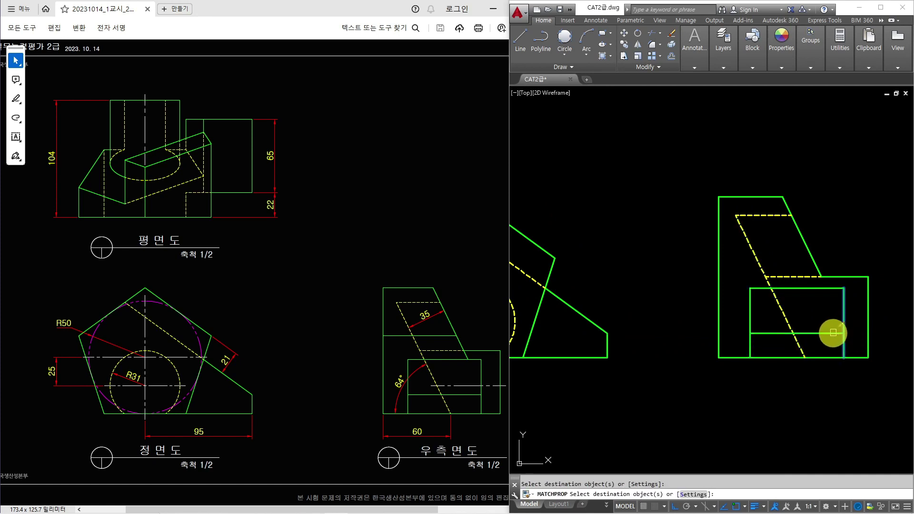
click(829, 333)
key(Escape)
text(L)
key(Return)
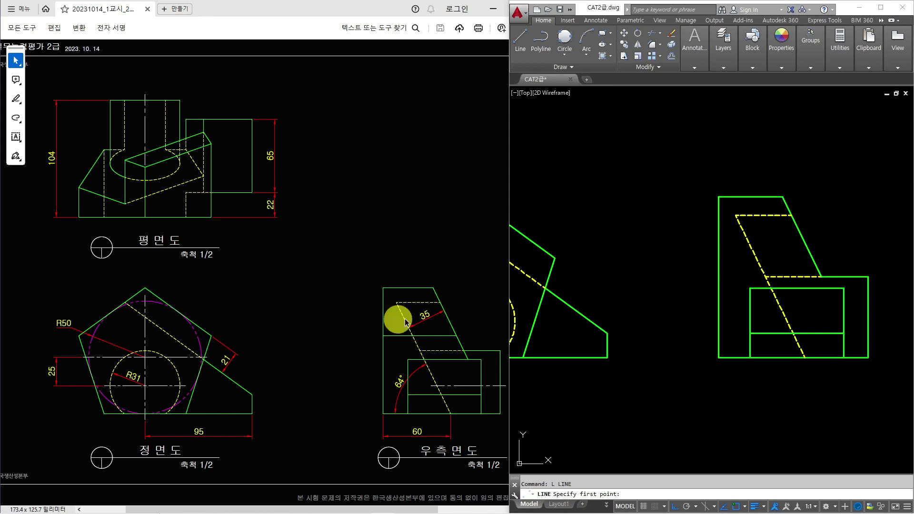
click(573, 262)
key(Escape)
click(577, 261)
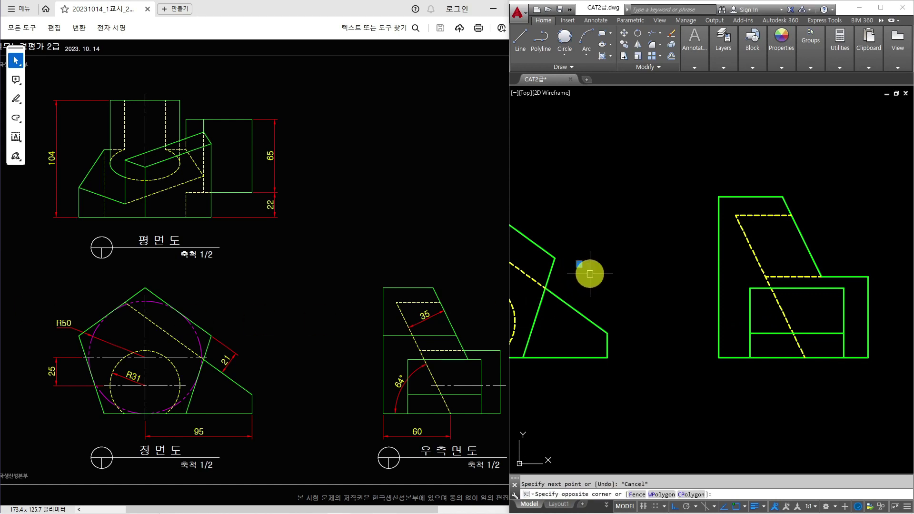
key(Escape)
Draw a horizontal projection line from the pentagon's right vertex in the front view across the right-side view
text(L)
key(Return)
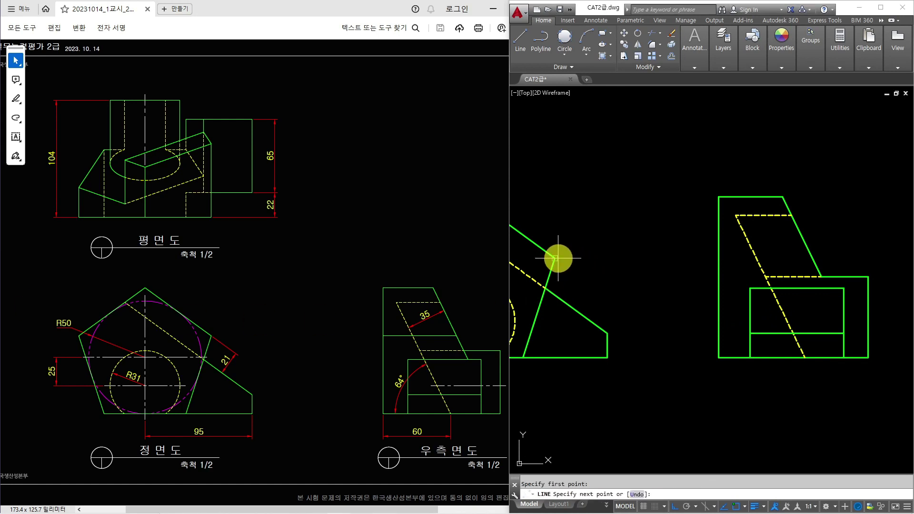
click(863, 247)
key(space)
Trim the pentagon vertex's projection line back to the right-side view's left edge and green inclined edge
text(tr)
key(space)
key(space)
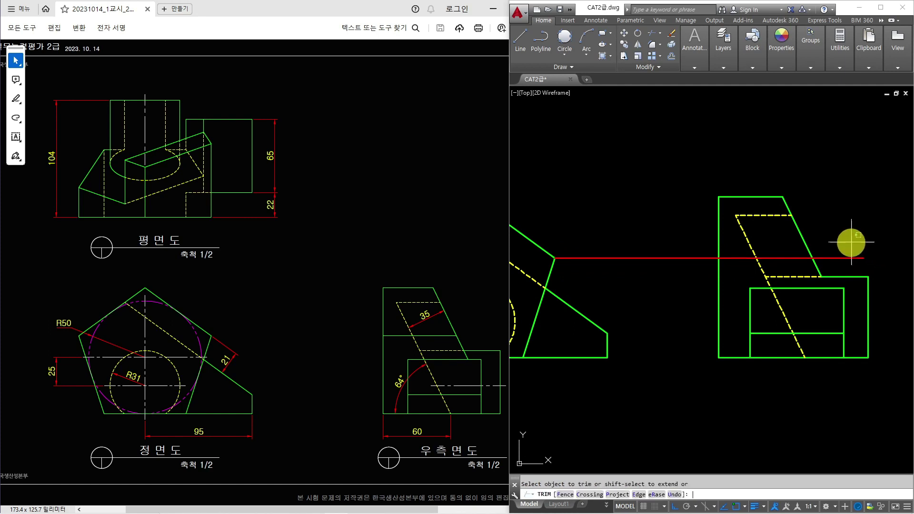
click(839, 258)
click(704, 257)
key(Escape)
Match the trimmed red horizontal line to the green left edge of the right-side view
text(M)
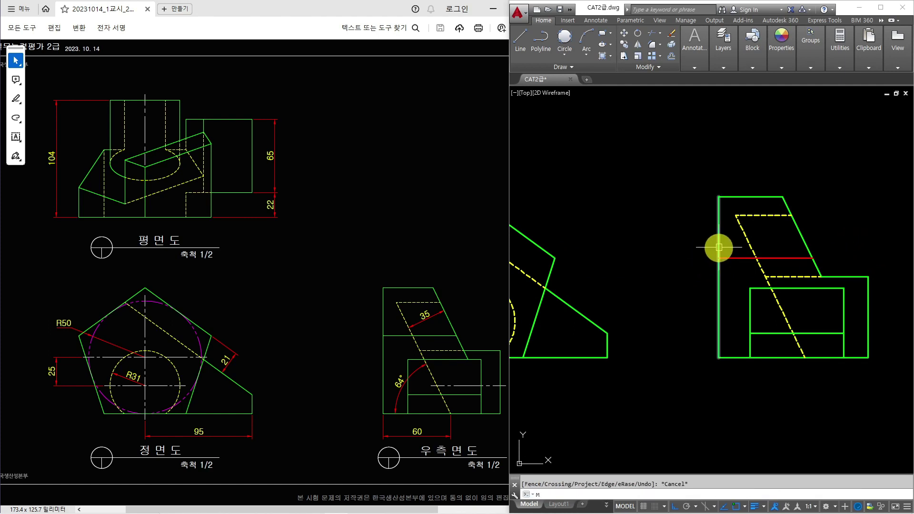
text(A)
key(space)
click(718, 247)
click(728, 257)
key(Escape)
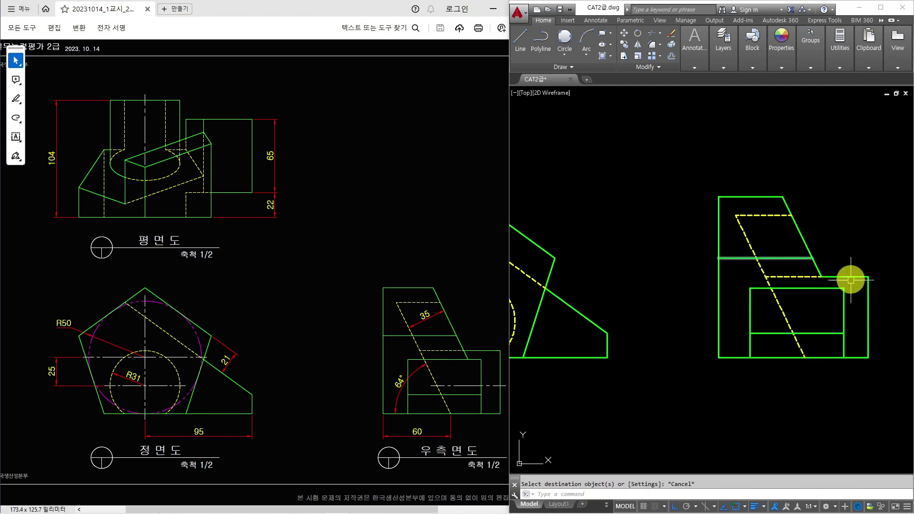
Erase the two red horizontal projection lines between the top view and the diagonal line
scroll(764, 324, down, 3)
middle_drag(744, 330, 733, 351)
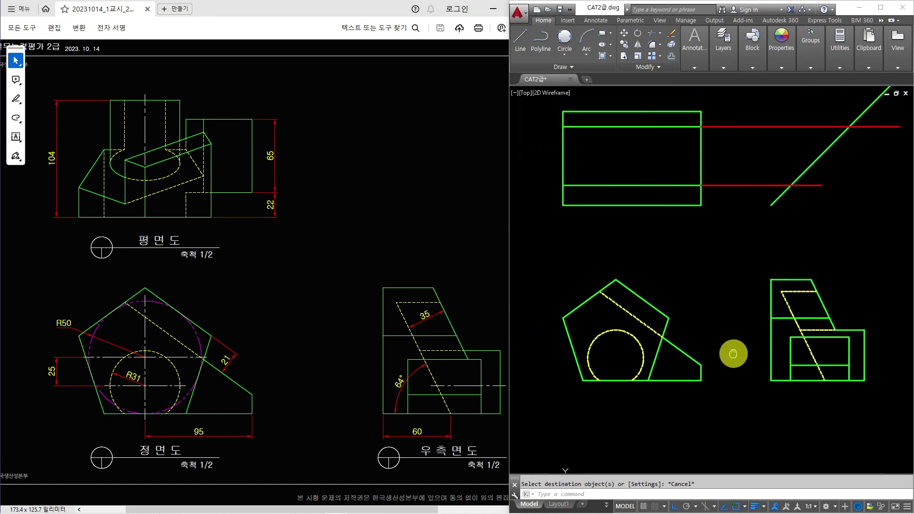
click(739, 231)
click(712, 121)
text(E)
key(space)
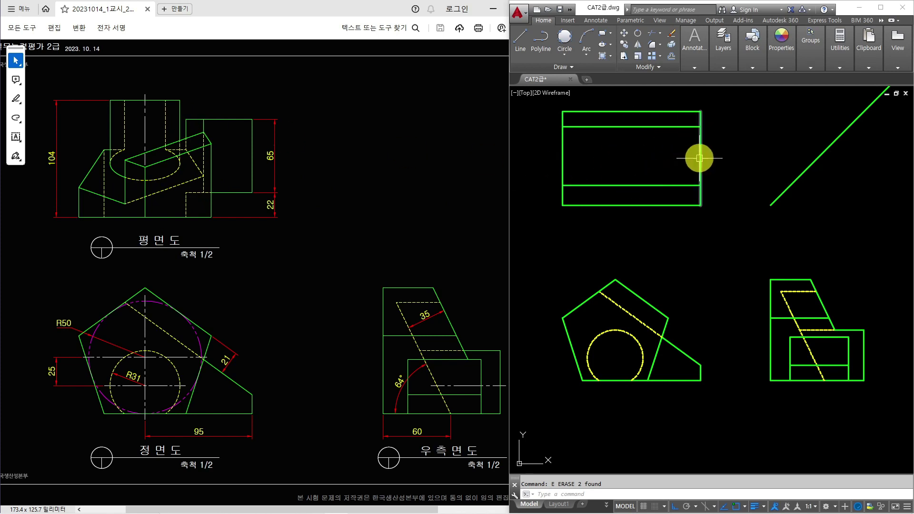
text(c)
key(Return)
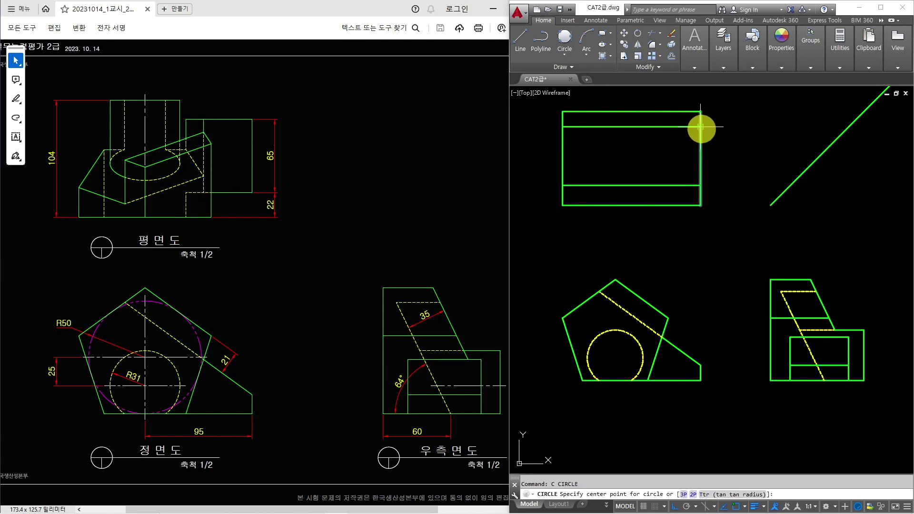
click(700, 126)
key(Escape)
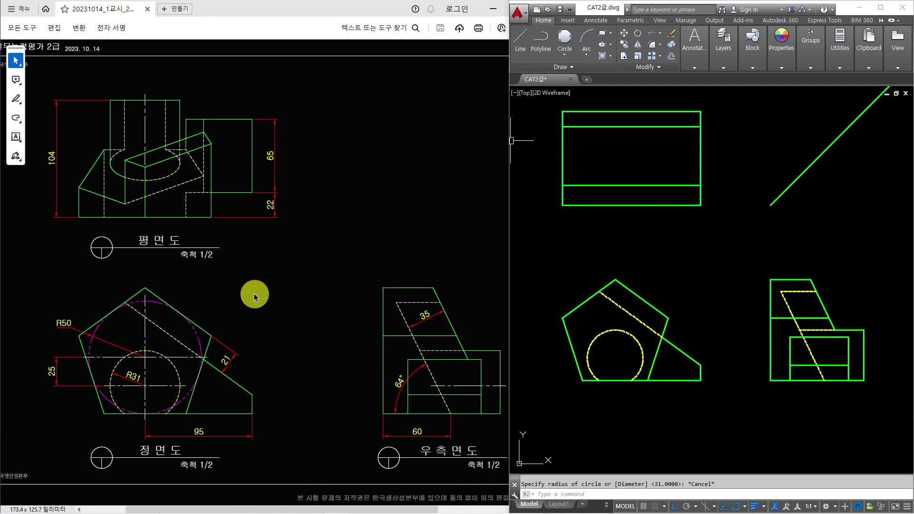
key(super)
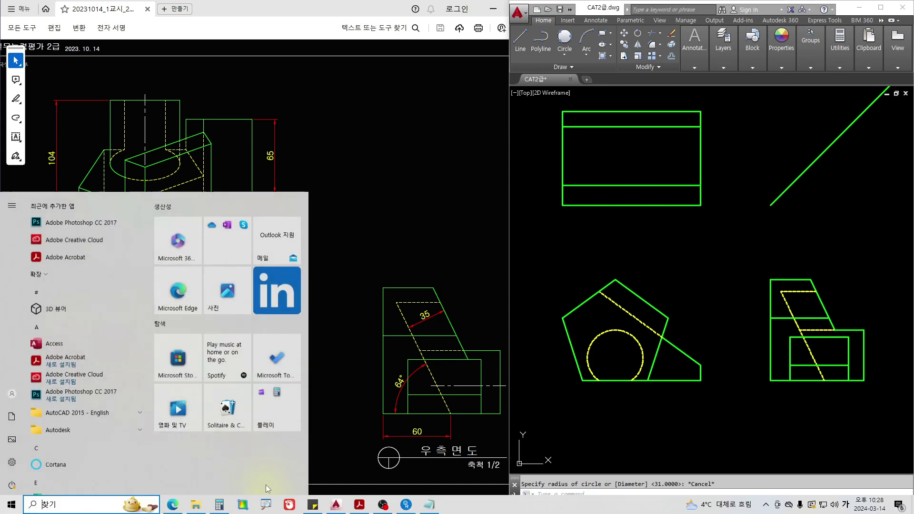
click(416, 504)
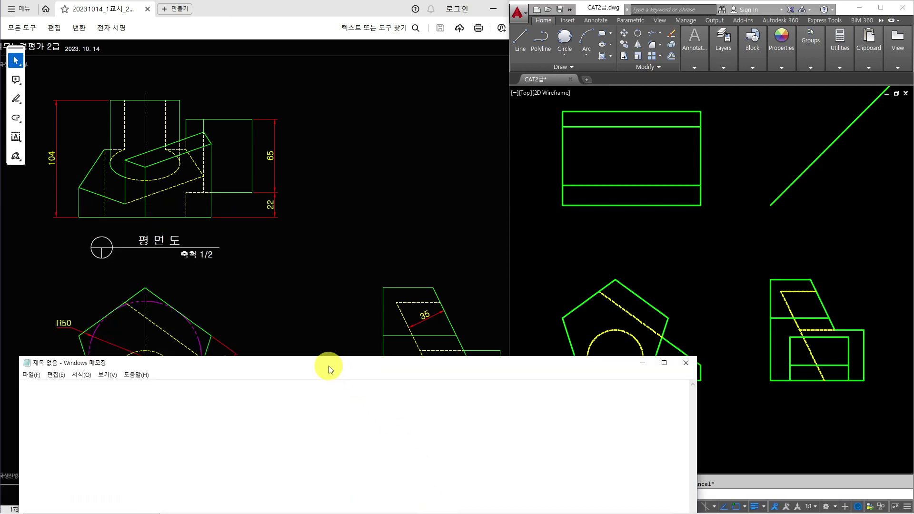
mouse_move(327, 365)
mouse_down()
mouse_move(495, 228)
mouse_move(530, 99)
mouse_move(527, 68)
mouse_move(502, 83)
mouse_up()
drag(498, 86, 498, 86)
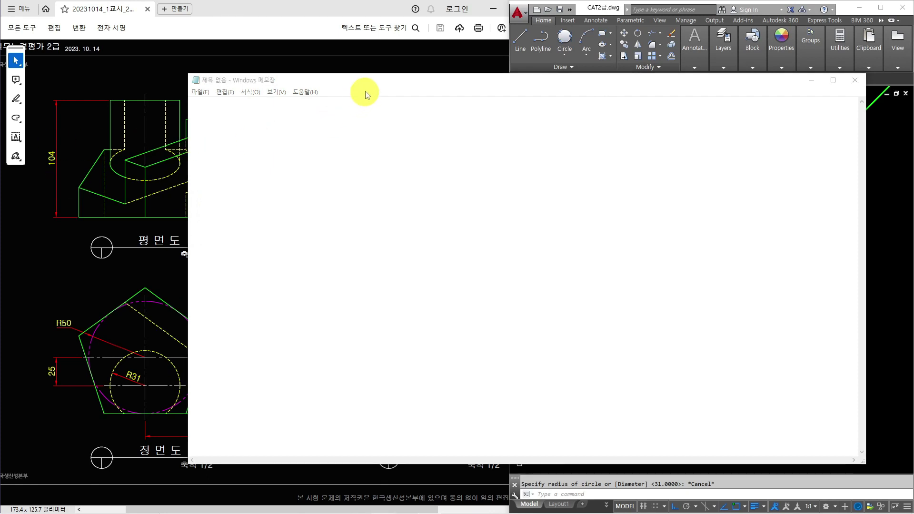
drag(382, 82, 0, 84)
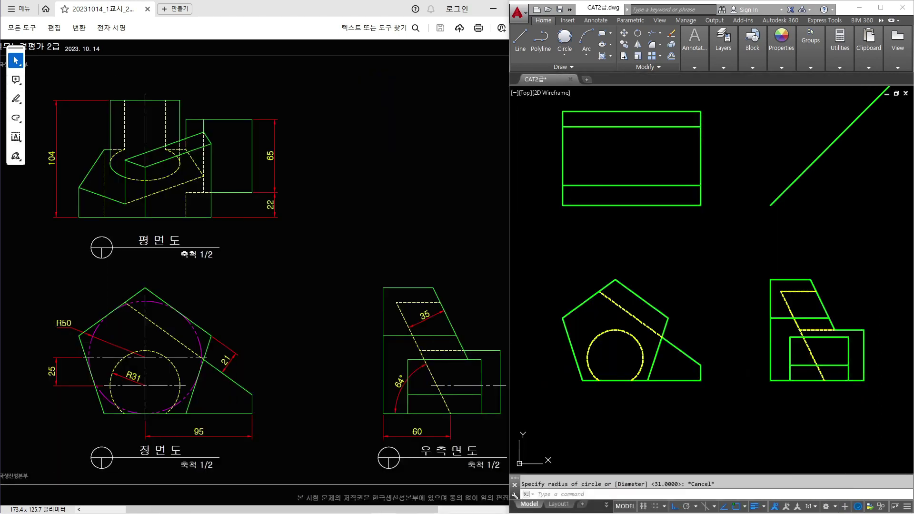
Draw a vertical projection line from the front view pentagon's lower-right vertex up through the top view
text(l)
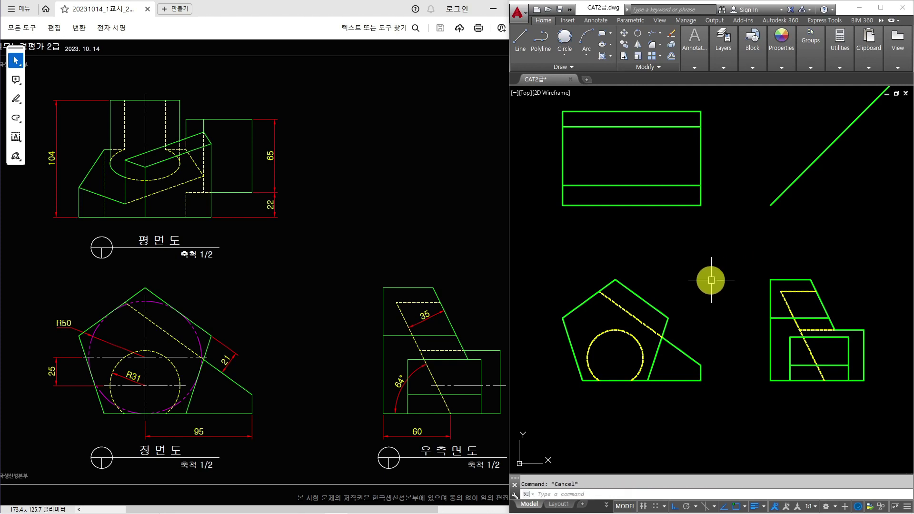
key(Return)
click(647, 379)
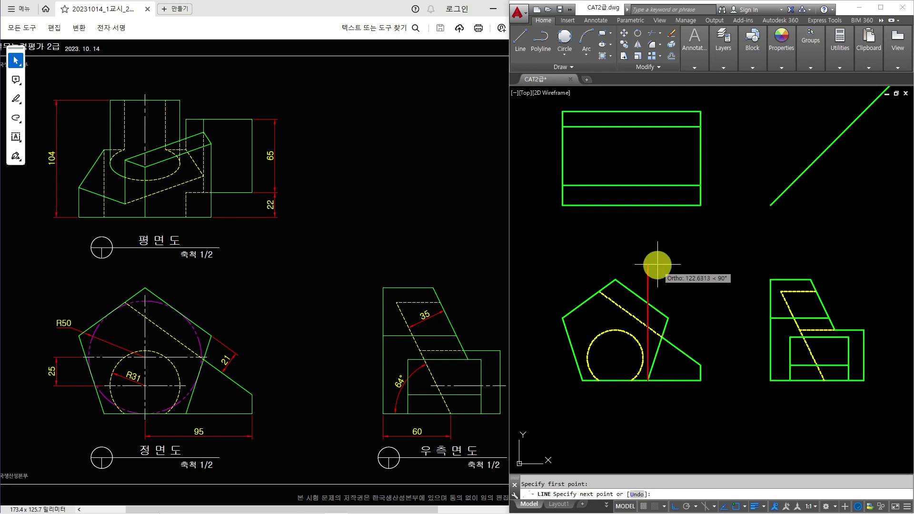
middle_drag(654, 178, 648, 206)
key(Return)
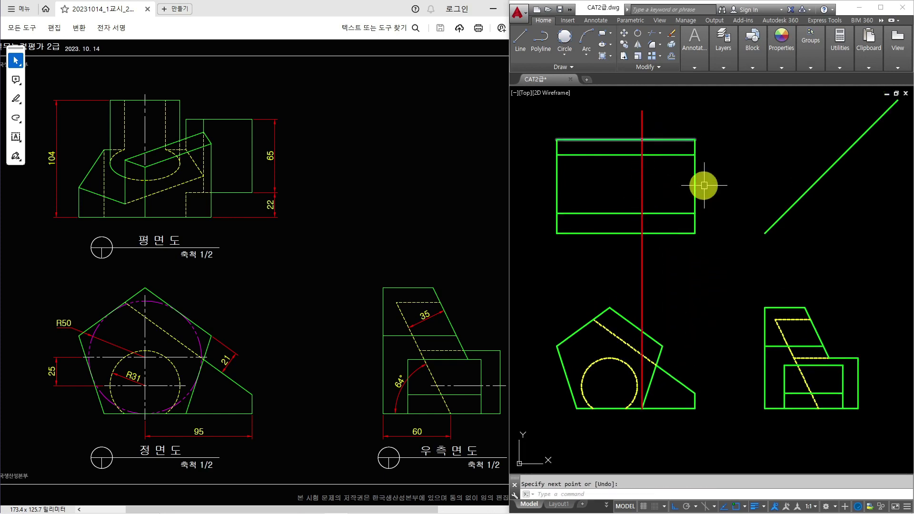
Fillet the vertical projection line with the top view's upper inner horizontal line to form a corner
text(tr)
key(Return)
key(Return)
key(Escape)
text(f)
key(Return)
key(Return)
click(653, 155)
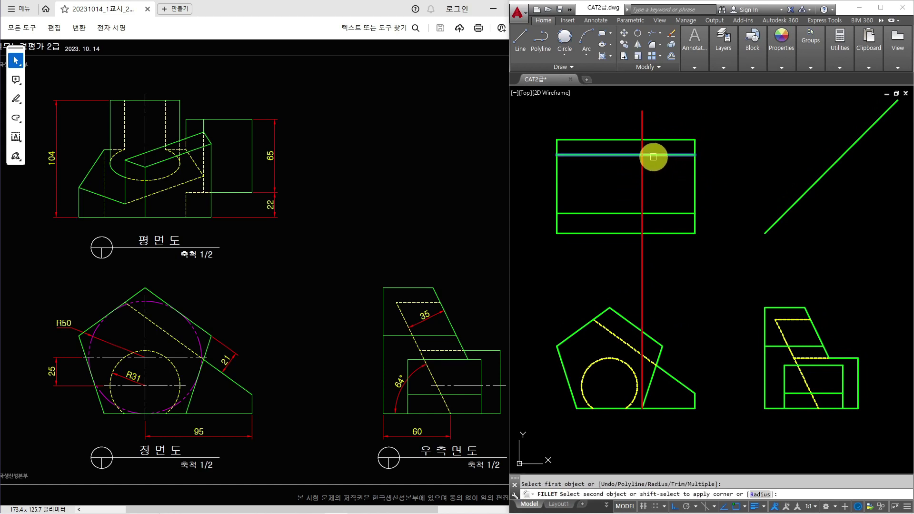
click(641, 168)
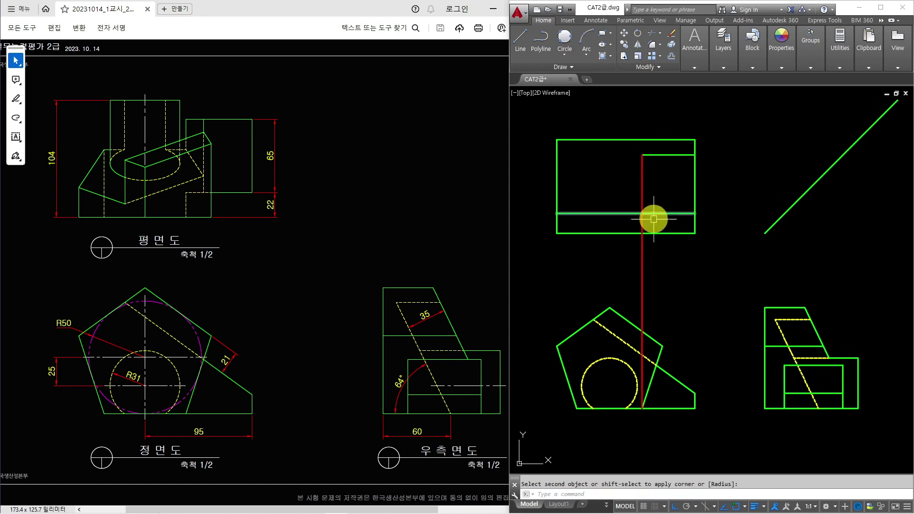
key(Return)
key(Escape)
Trim the lower inner line left of the projection line and the projection line's part below the top view
text(tr)
key(Return)
key(Return)
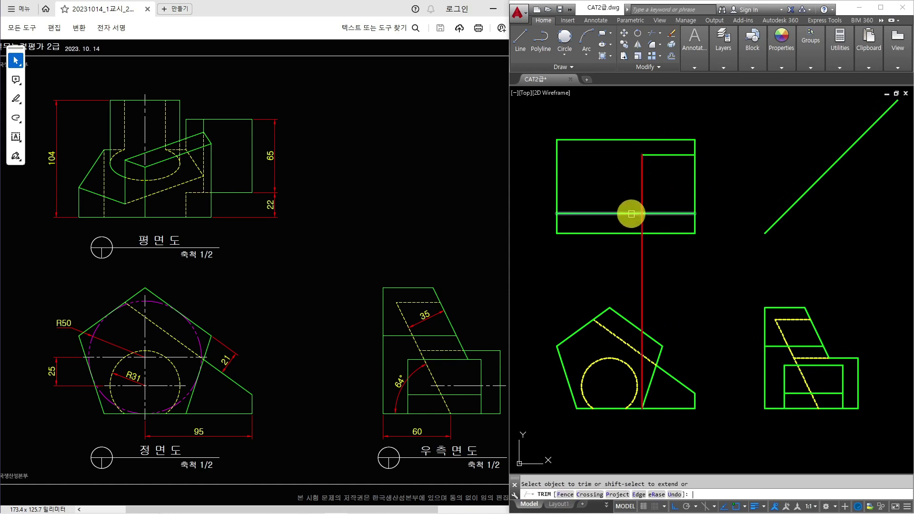
click(630, 213)
click(641, 258)
click(635, 261)
key(Return)
key(Escape)
key(Escape)
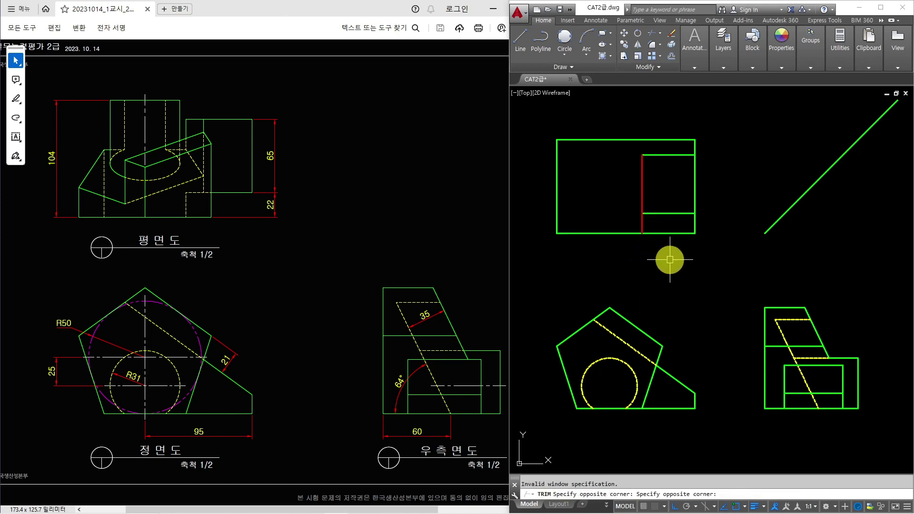
Trim the top view's right edge above and below the inner rectangle and the red line's stub beneath it
middle_drag(699, 234, 699, 243)
click(658, 215)
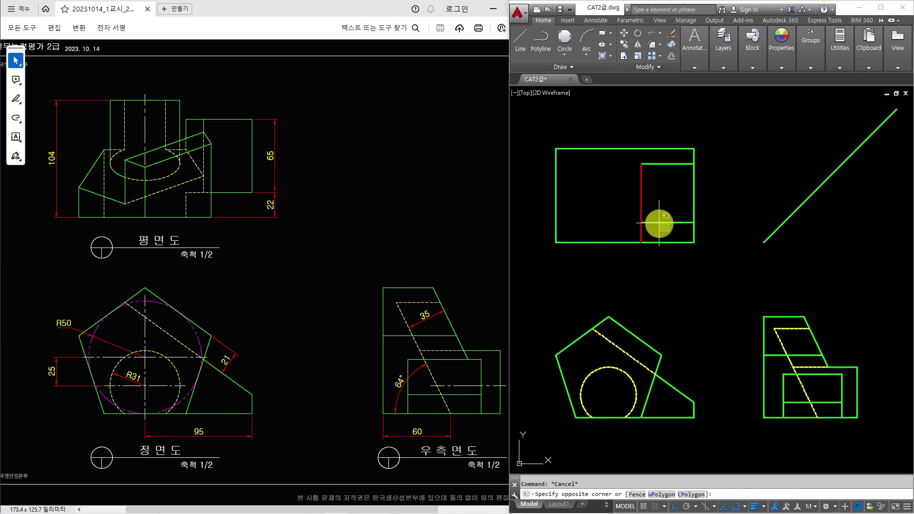
key(Escape)
text(tr)
key(Return)
key(Return)
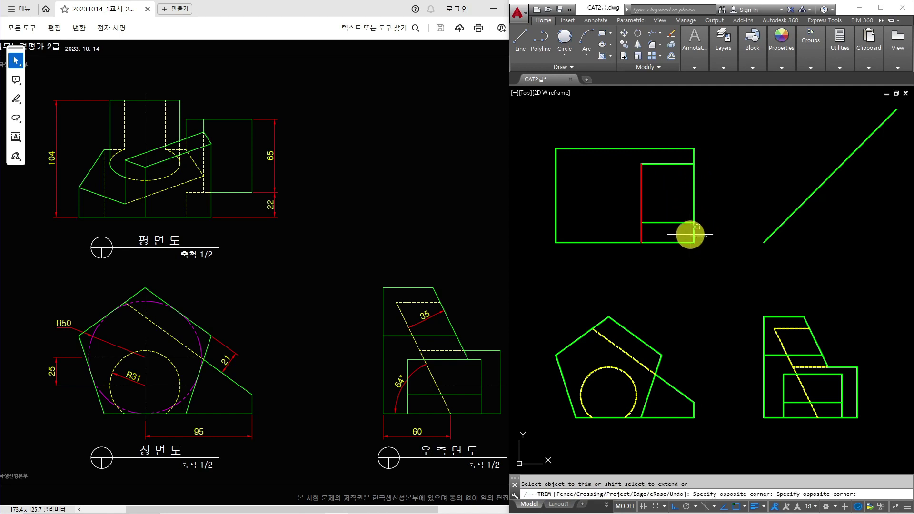
click(694, 233)
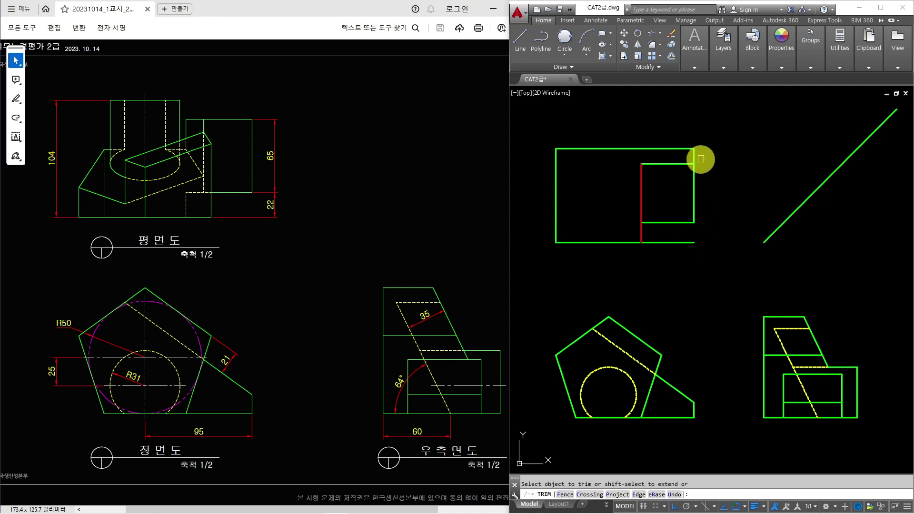
click(642, 233)
key(Escape)
Match the inner rectangle's red left edge to its green bottom edge
text(ma)
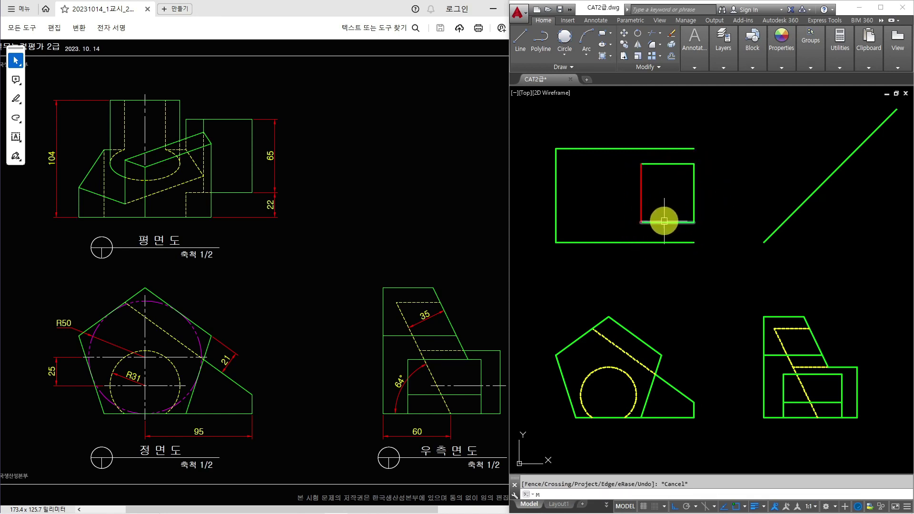
key(Return)
click(665, 222)
click(640, 203)
key(Escape)
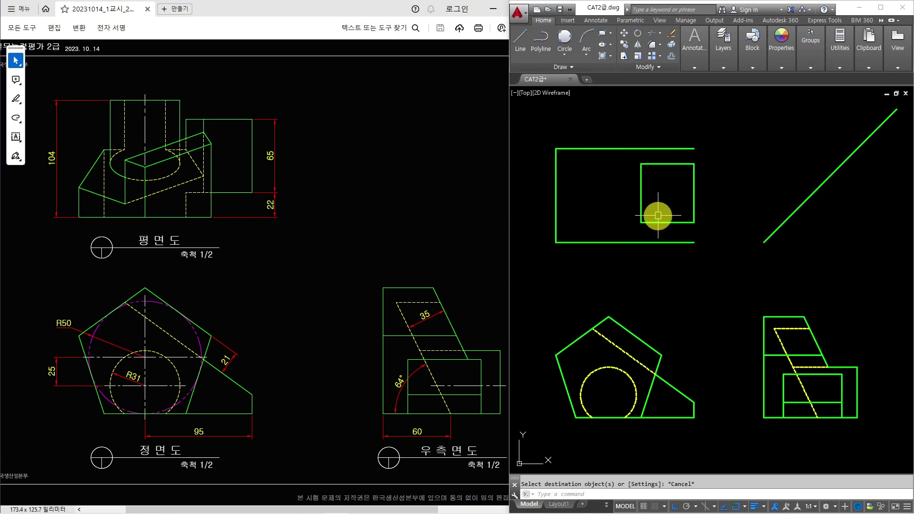
Draw projection lines from the pentagon's apex, vertically through the top view and horizontally across the right-side view
middle_drag(636, 284, 644, 281)
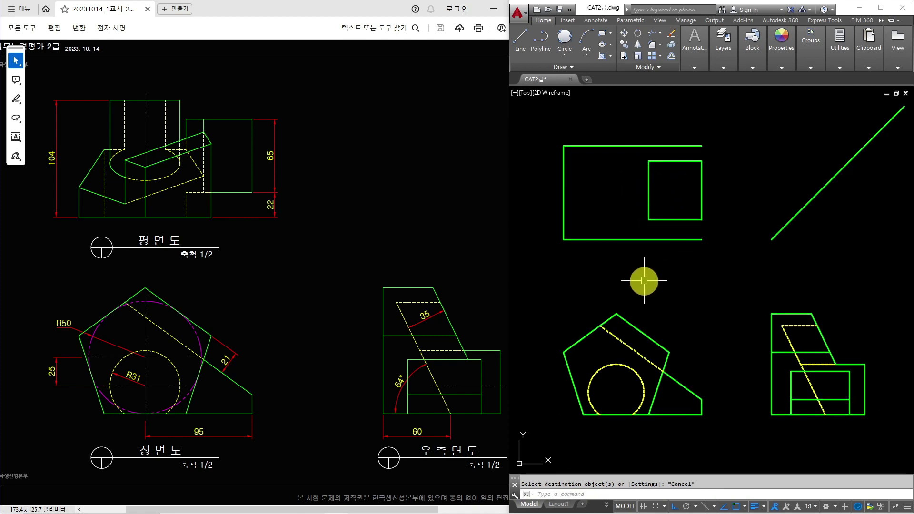
key(Return)
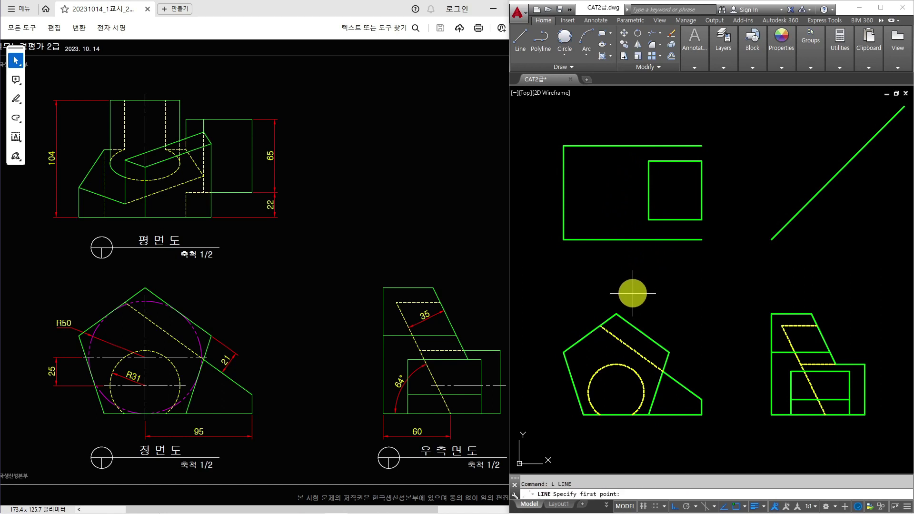
click(616, 314)
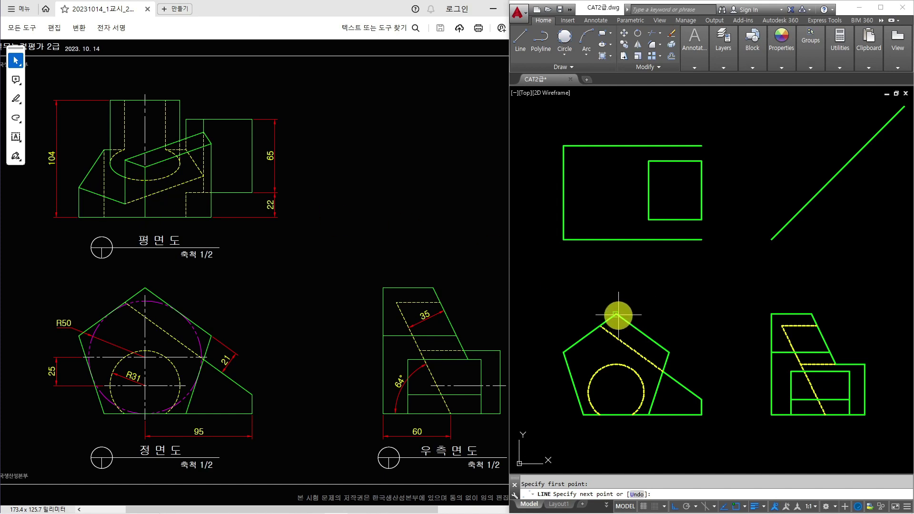
click(626, 113)
key(Return)
key(Return)
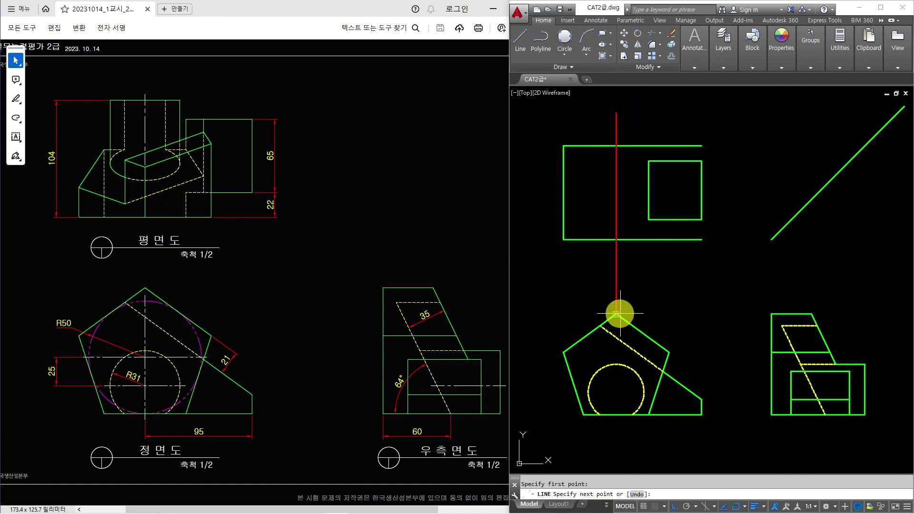
click(889, 314)
key(Return)
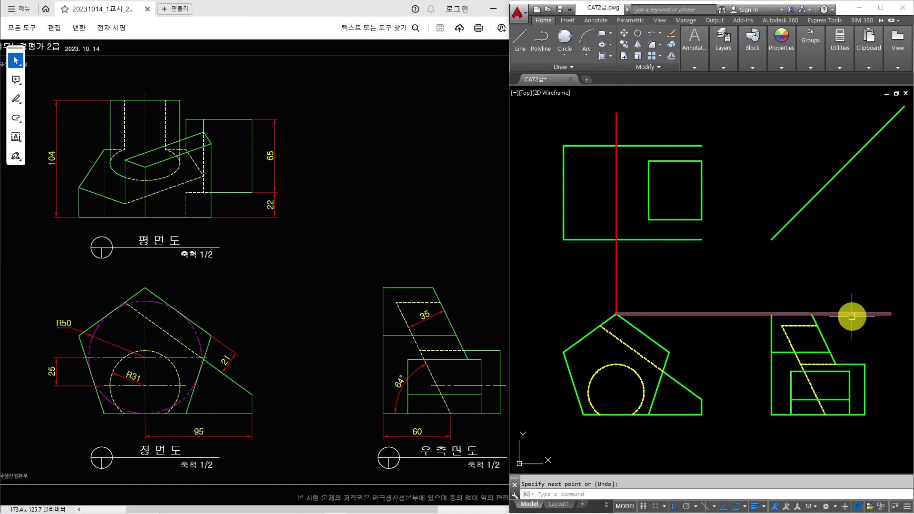
Draw a vertical line from the right-side view's upper-left corner past the diagonal's lower end, and a horizontal line from that end through the top view
scroll(860, 373, up, 2)
middle_drag(865, 381, 821, 363)
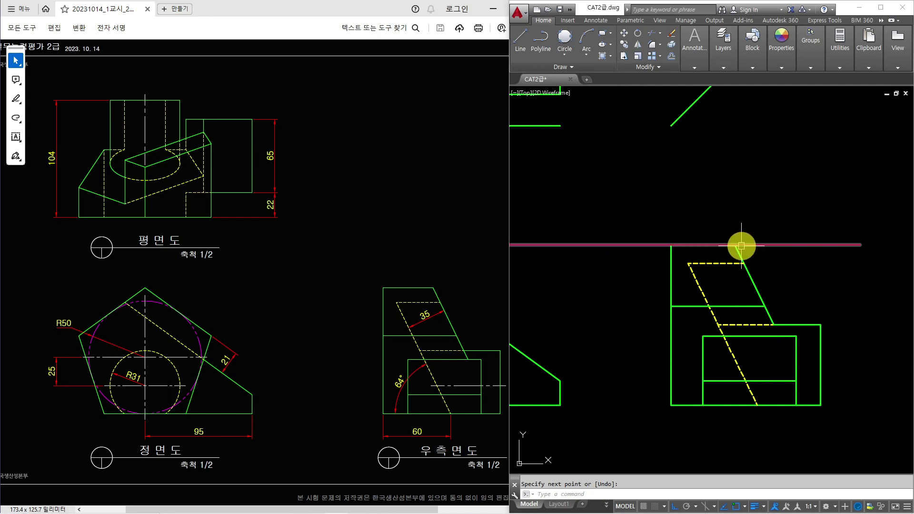
scroll(741, 246, down, 3)
text(l)
key(space)
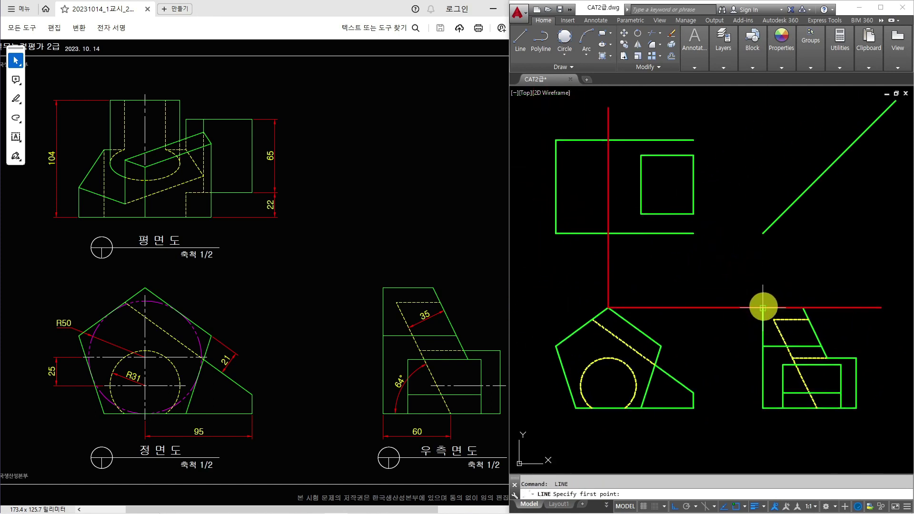
click(763, 307)
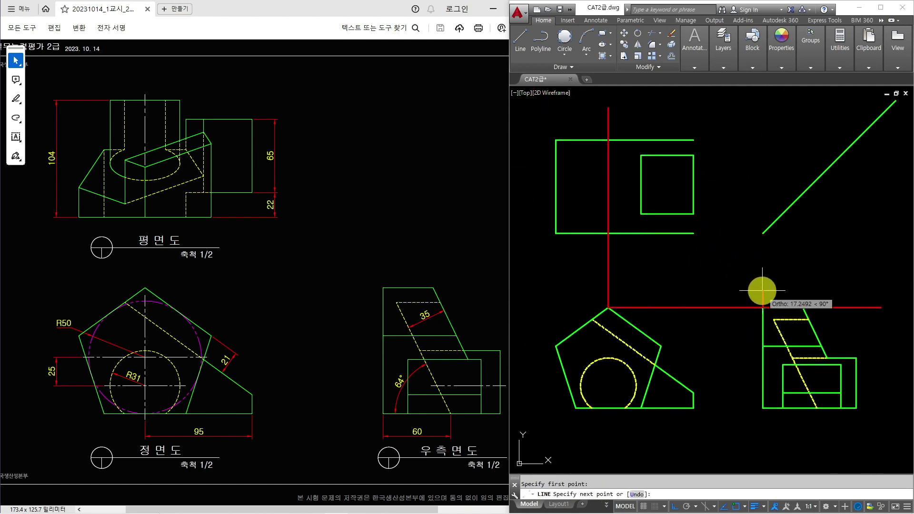
click(762, 189)
key(space)
key(space)
click(763, 232)
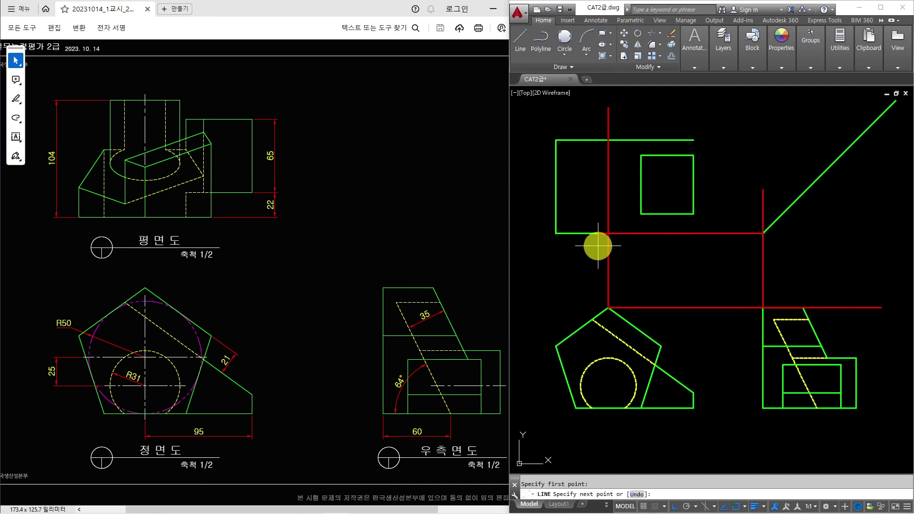
key(space)
Draw a small marker circle where the apex's vertical projection line crosses the top view's bottom edge
text(c)
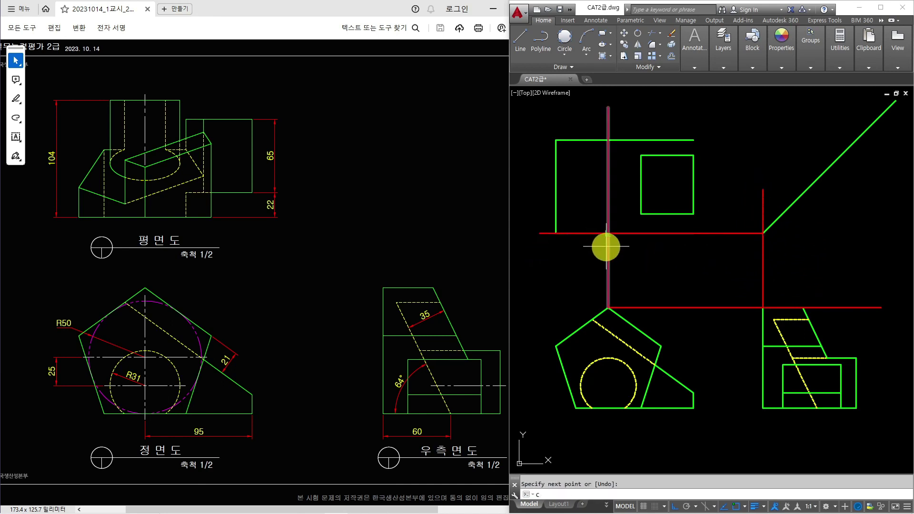
key(space)
scroll(609, 231, up, 4)
click(608, 238)
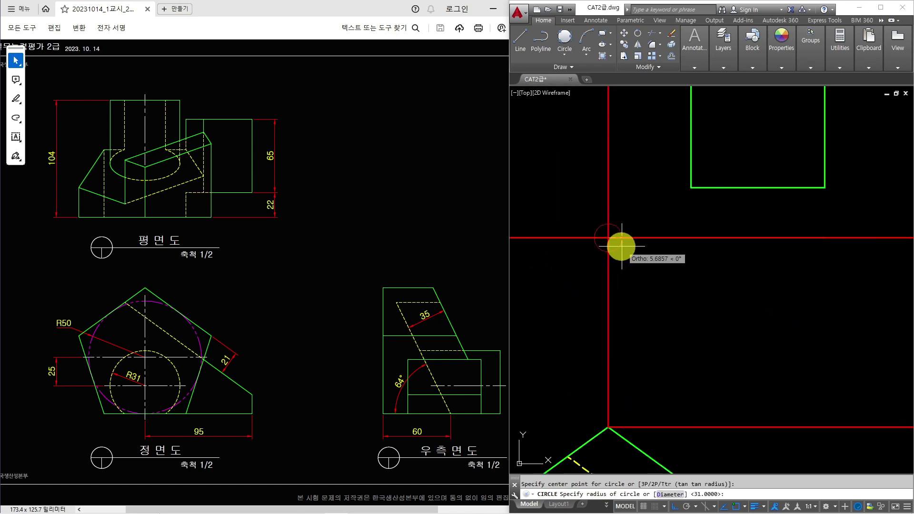
key(Escape)
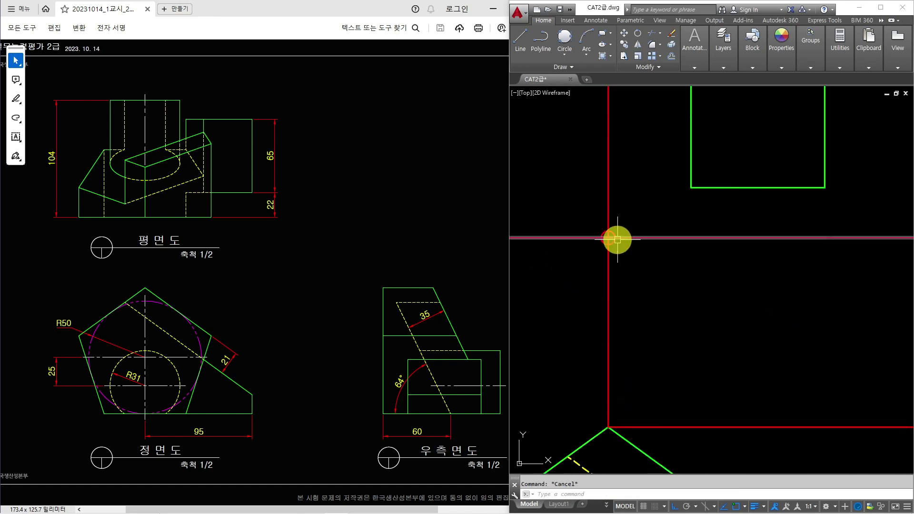
Try to erase the vertical projection line from the pentagon's apex through the top view, and undo the erasure
scroll(604, 238, down, 2)
middle_drag(626, 262, 637, 267)
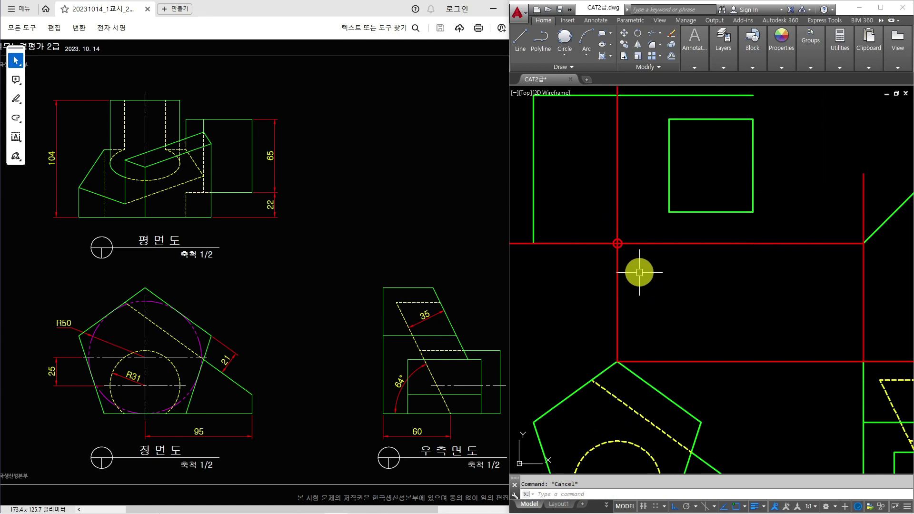
scroll(640, 273, down, 2)
text(e)
key(space)
click(649, 279)
click(616, 290)
key(space)
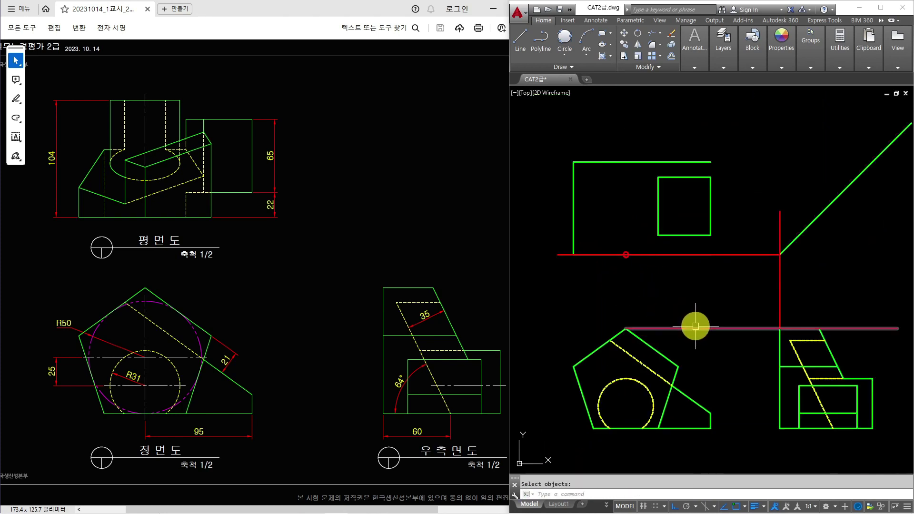
key(ctrl+z)
Erase the red horizontal line along the top view's bottom edge and the red vertical line at the diagonal's lower end
text(e)
key(space)
click(746, 255)
key(space)
click(780, 273)
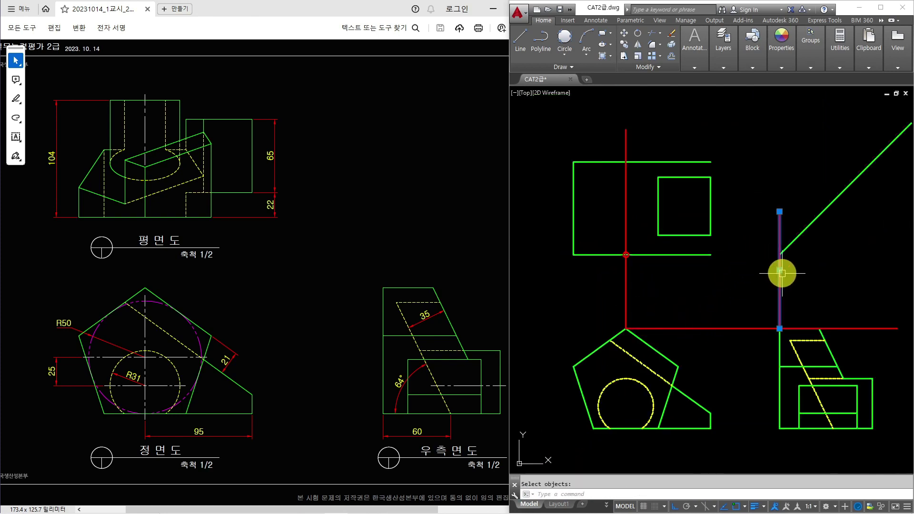
text(e)
key(space)
Draw a vertical line from the right-side view's upper-right corner past the diagonal, and a horizontal line from their crossing into the top view
text(l)
key(space)
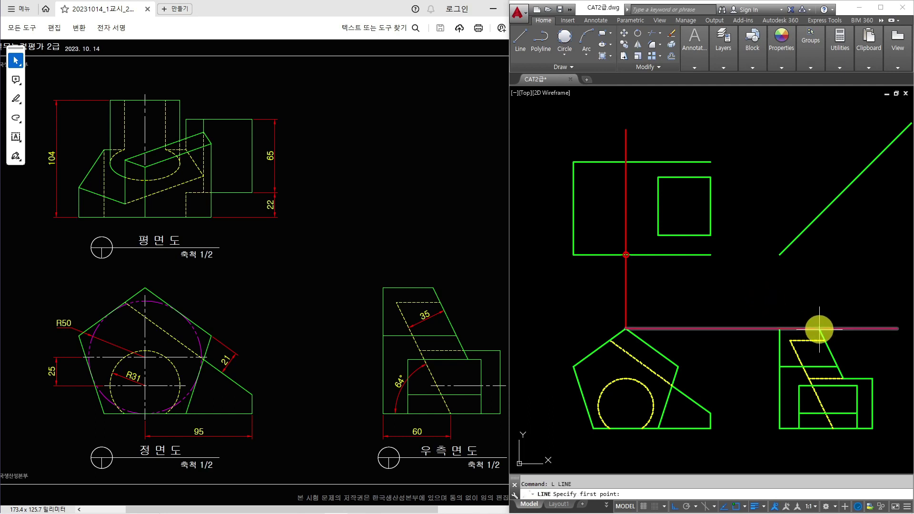
click(818, 328)
click(818, 179)
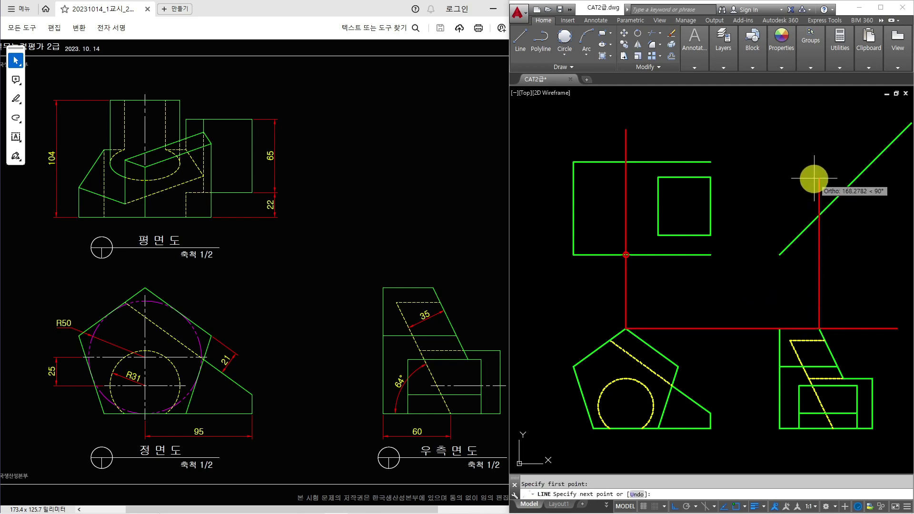
key(space)
key(space)
click(818, 215)
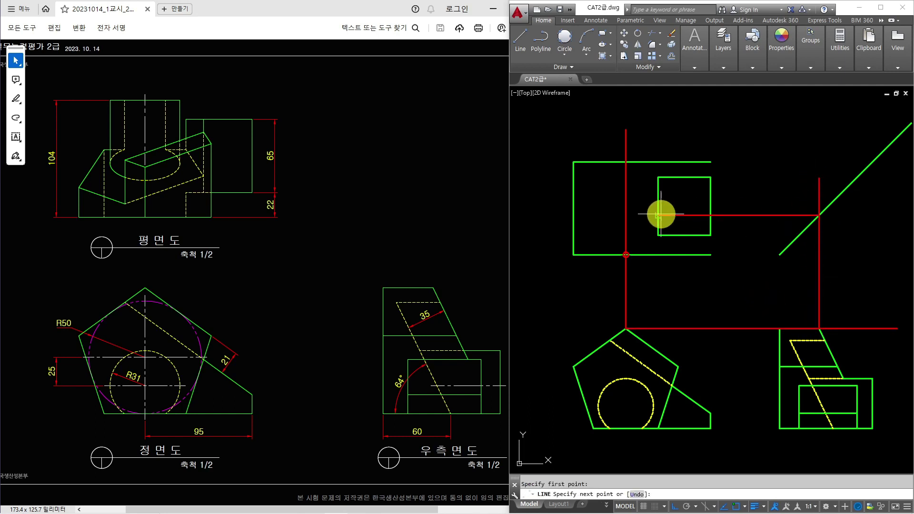
click(598, 215)
key(space)
Draw a marker circle of radius 3 where the new horizontal line crosses the pentagon apex's vertical projection line in the top view
text(c)
key(space)
click(625, 216)
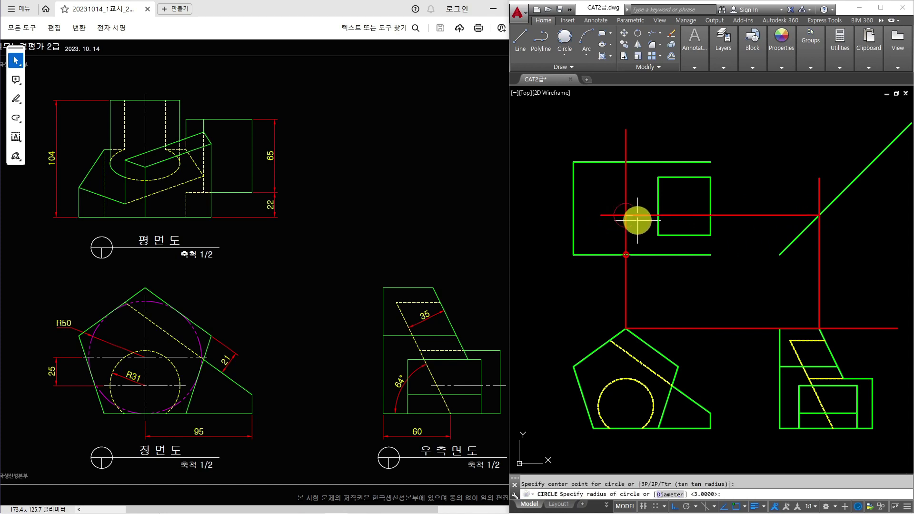
key(Escape)
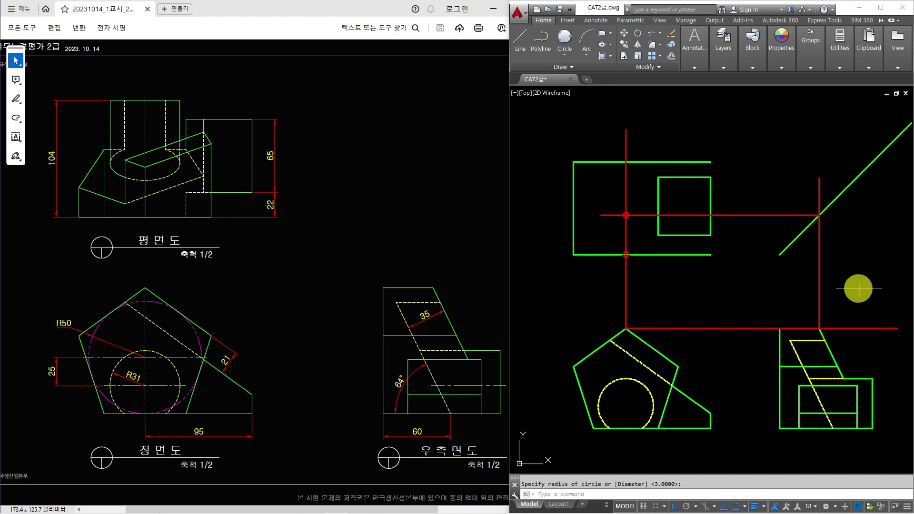
Erase the four red projection lines linking the three views, keeping the marker circles in the top view
click(857, 286)
click(621, 285)
click(741, 358)
click(720, 212)
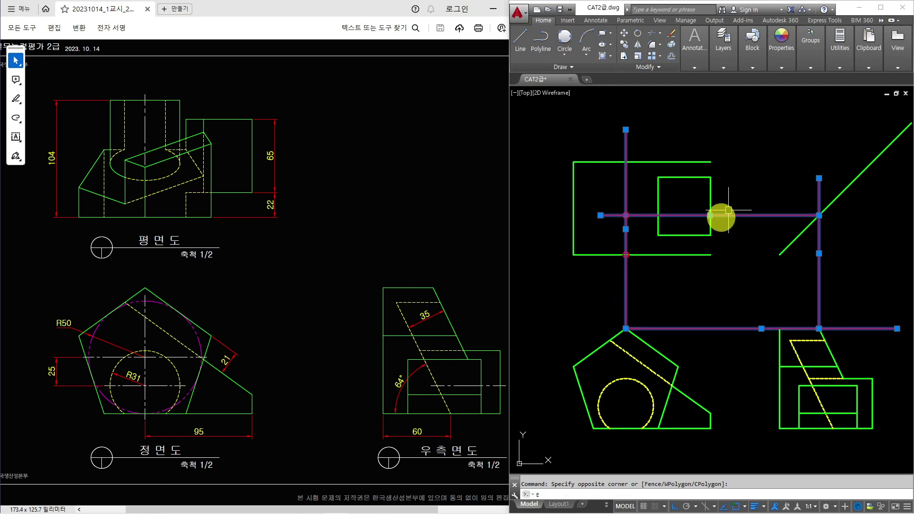
text(e)
key(space)
Connect the two marker circles in the top view with a vertical line and erase the markers
scroll(610, 239, up, 2)
middle_drag(627, 240, 654, 245)
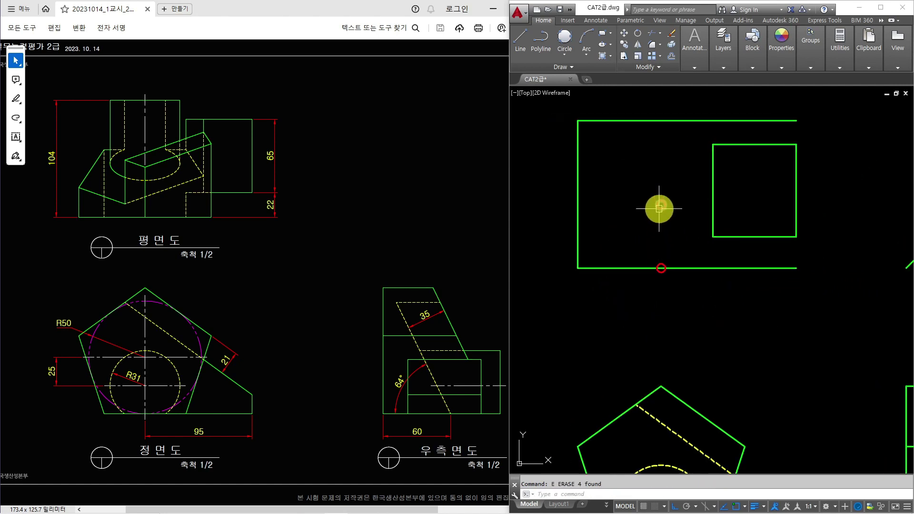
scroll(661, 209, up, 2)
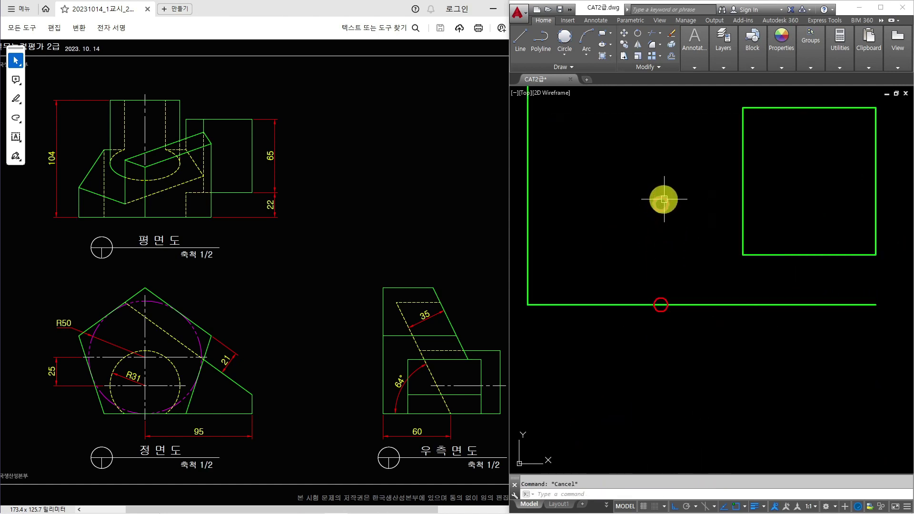
click(660, 304)
key(space)
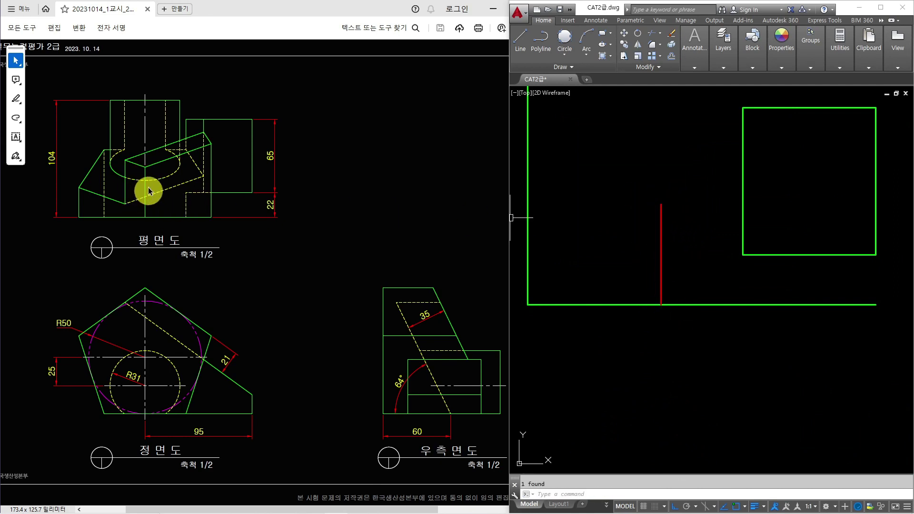
Match the new vertical line in the top view to the properties of the green bottom edge
text(ma)
key(space)
click(687, 304)
click(681, 285)
click(643, 276)
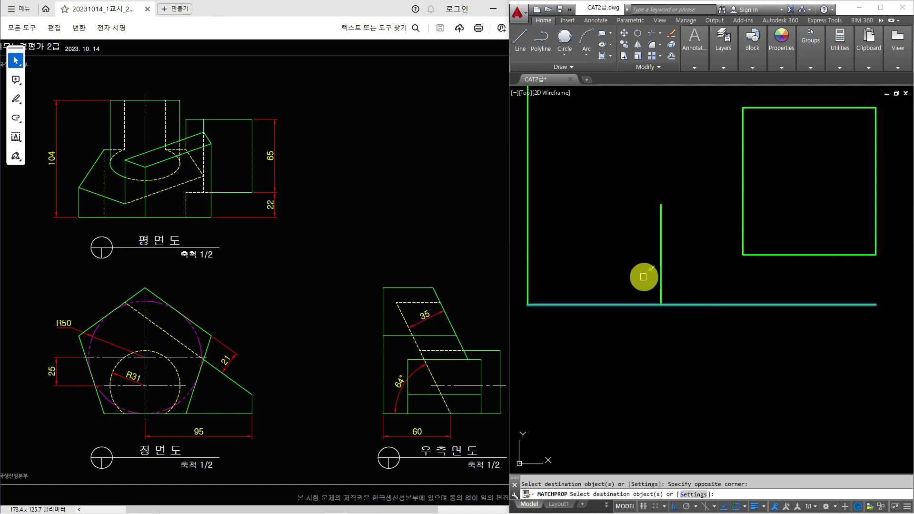
key(space)
scroll(647, 271, down, 5)
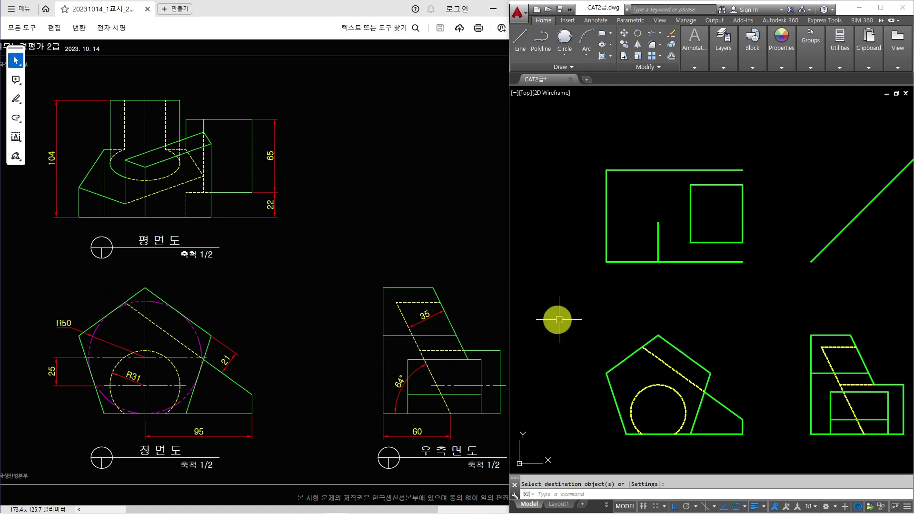
Draw a vertical projection line from the dashed line's upper end on the pentagon up through the top view
click(664, 316)
click(664, 318)
text(l)
key(Return)
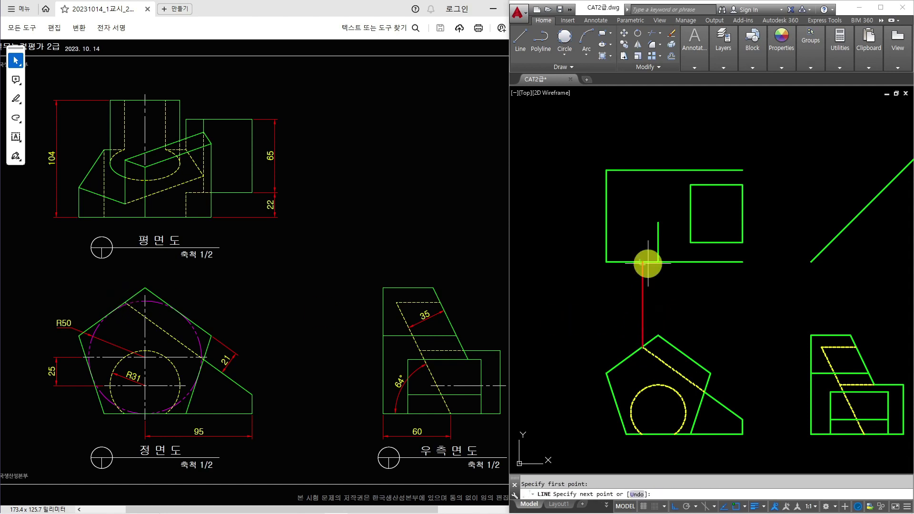
click(643, 133)
key(Return)
Draw a horizontal projection line from the dashed line's upper end on the pentagon through the right-side view
key(Return)
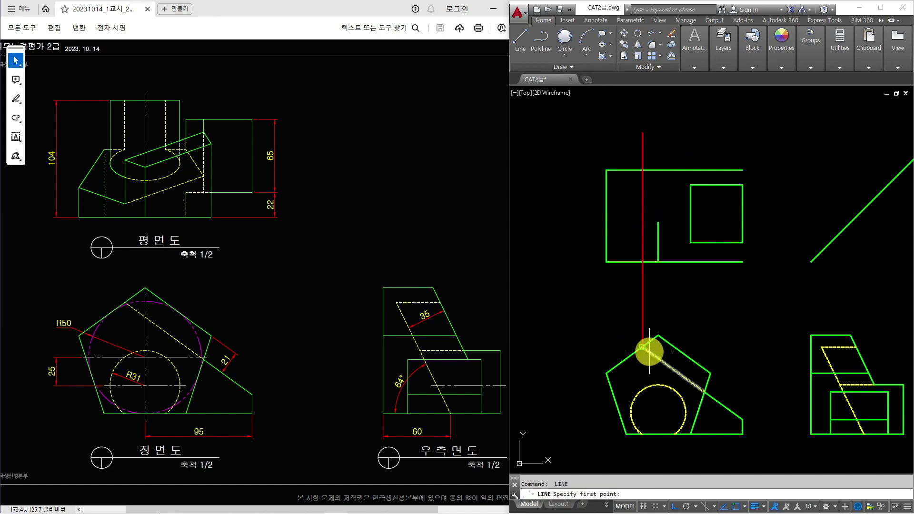
click(649, 348)
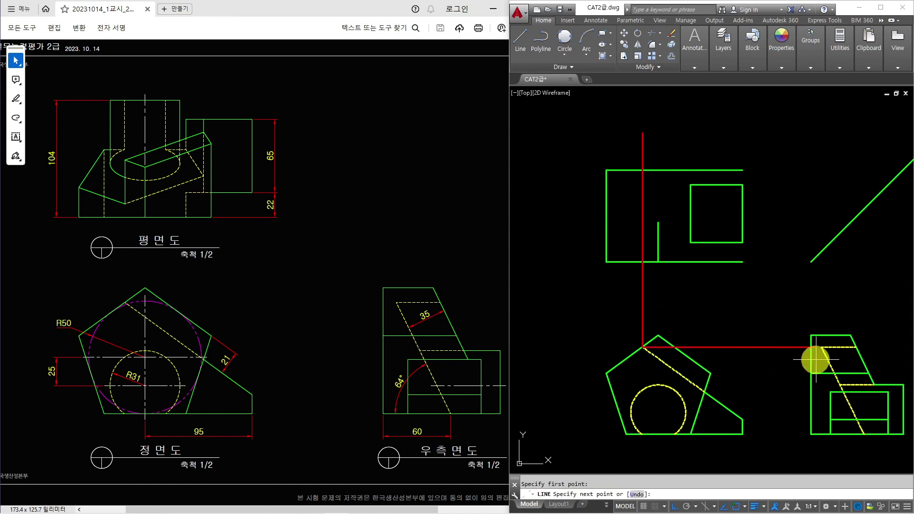
scroll(724, 357, up, 5)
click(879, 330)
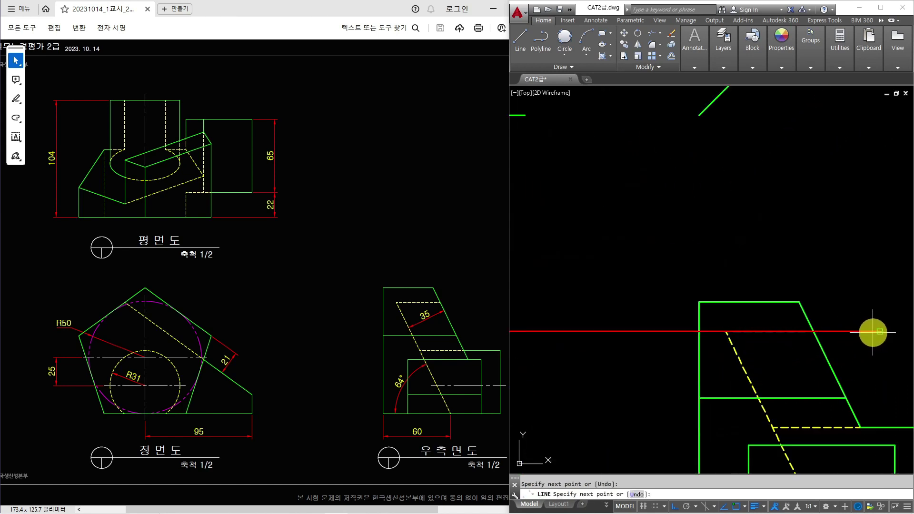
key(Return)
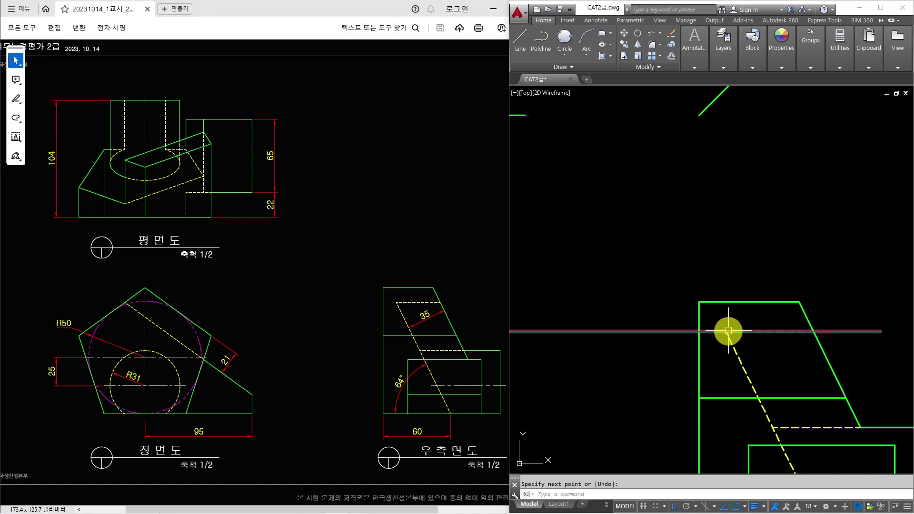
Try to erase the horizontal projection line through the right-side view, and undo the erasure
middle_drag(728, 330, 730, 296)
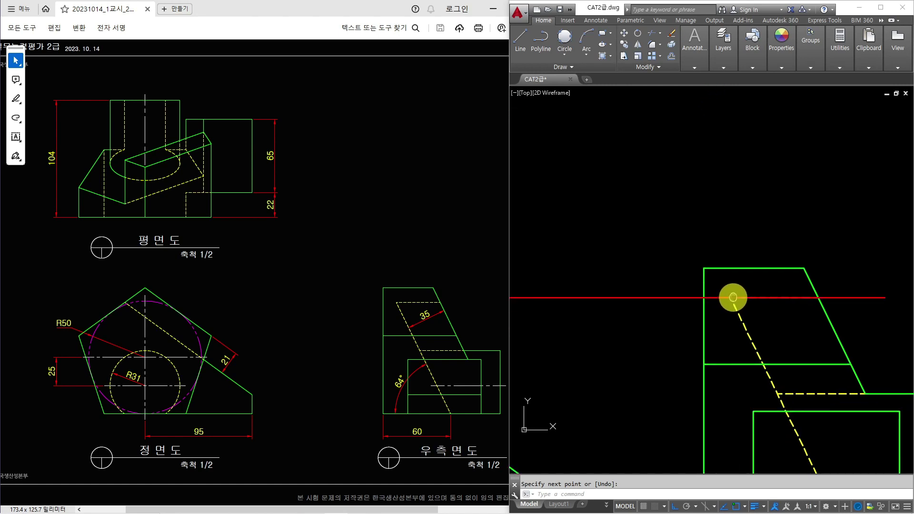
click(706, 297)
text(e)
key(Return)
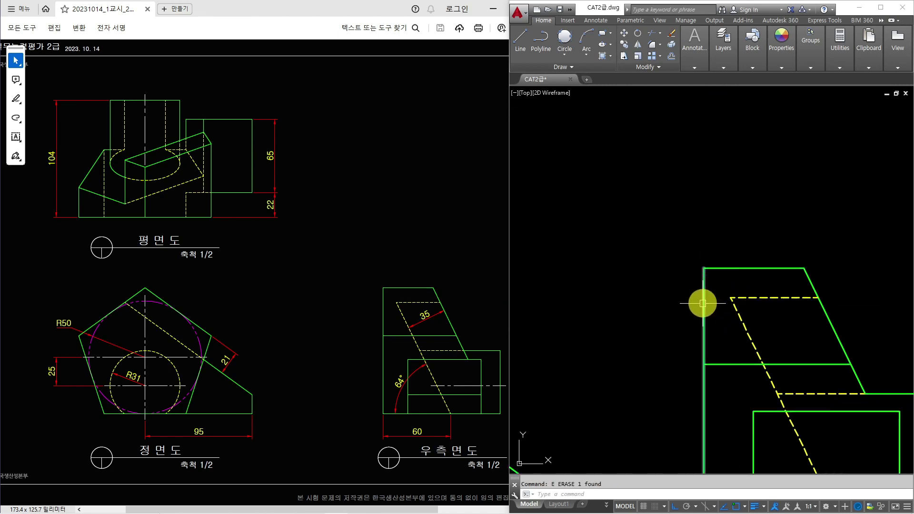
key(ctrl+z)
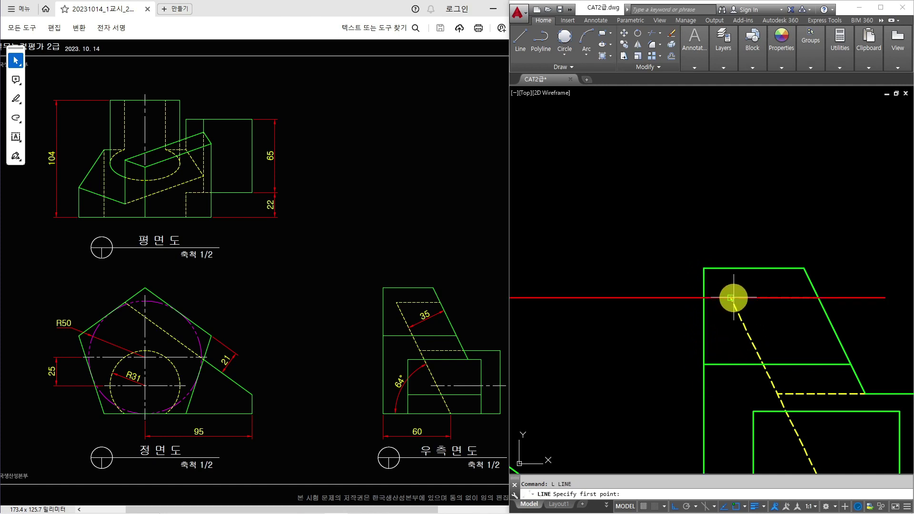
Draw a vertical line from the right-side view's slanted dashed line's upper end past the diagonal, and a horizontal line from there through the top view
click(733, 297)
scroll(742, 281, down, 3)
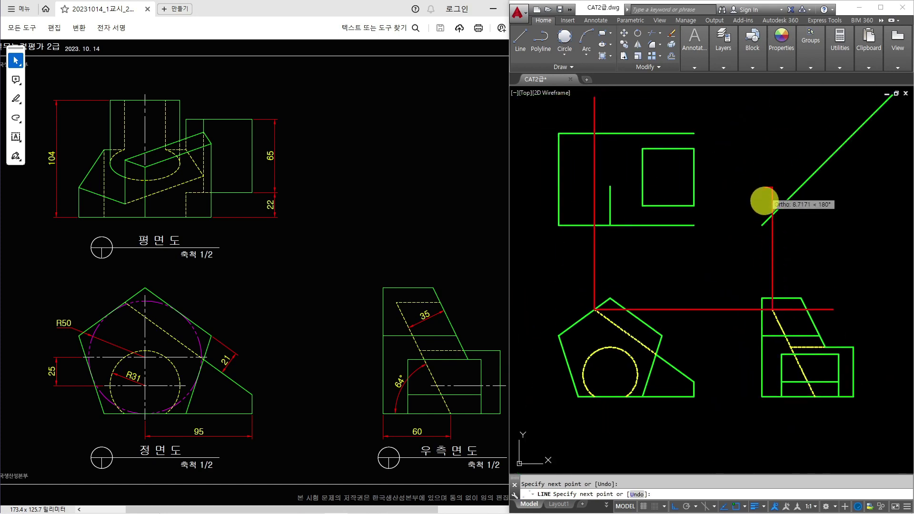
click(767, 215)
click(547, 219)
key(Return)
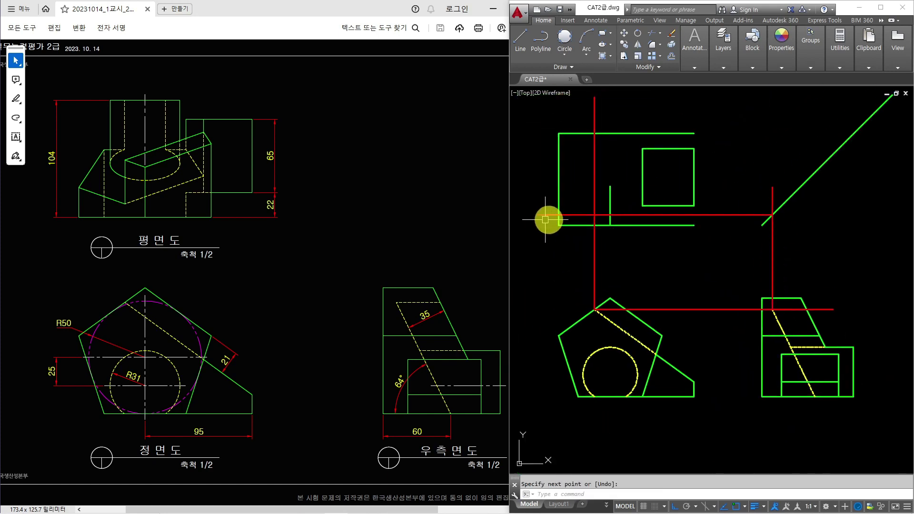
Draw a marker circle of radius 3 where the red horizontal and vertical projection lines cross in the top view
text(c)
key(Return)
scroll(595, 216, up, 2)
click(593, 217)
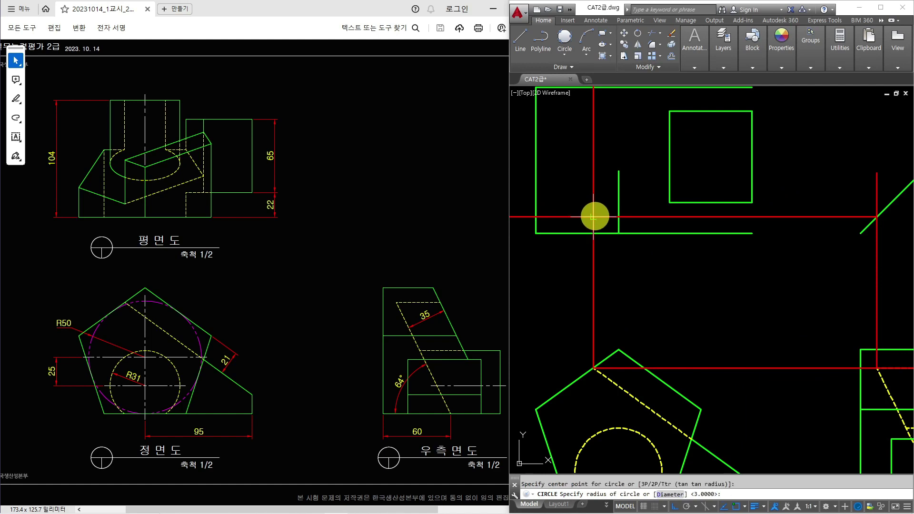
key(Escape)
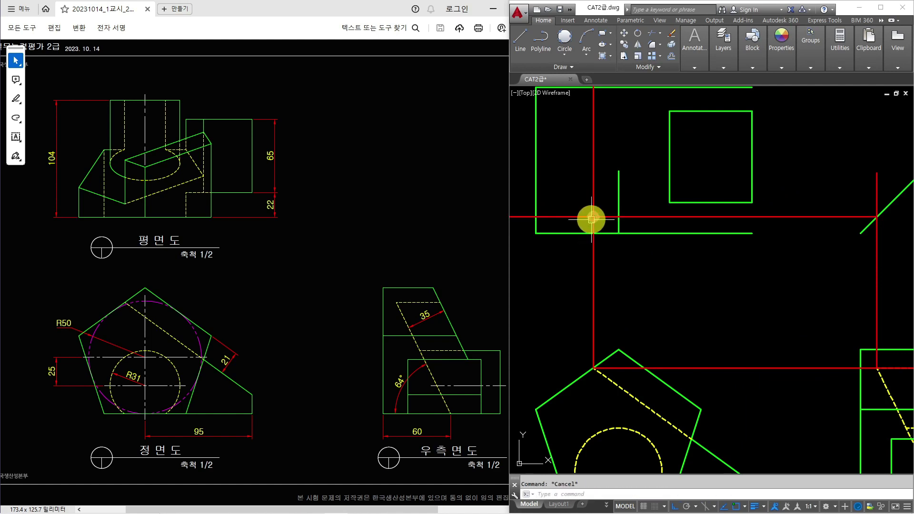
Erase the horizontal projection line through the top view and the vertical one above the right-side view
click(833, 210)
click(824, 227)
click(888, 244)
click(865, 264)
text(e)
key(Return)
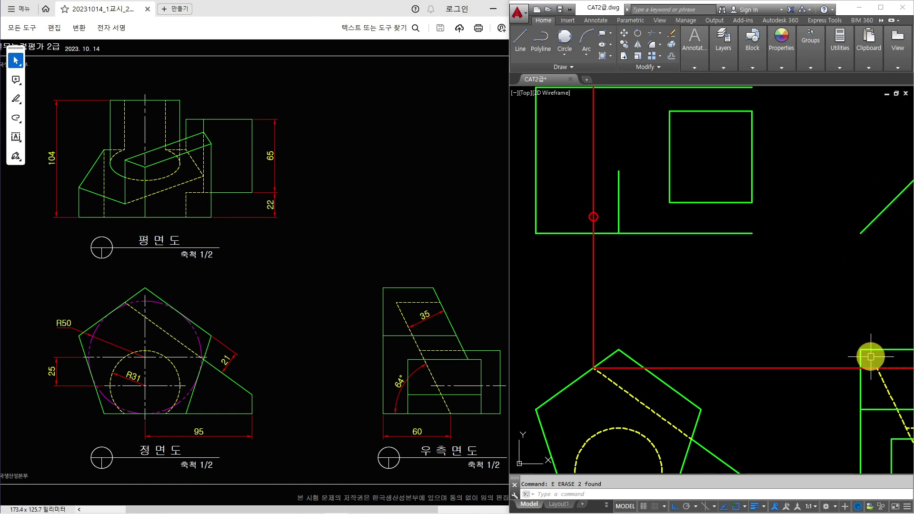
Draw a vertical line from the right-side view's sloped edge at the projection line past the diagonal, and a horizontal line into the top view
middle_drag(866, 357, 766, 336)
text(l)
key(Return)
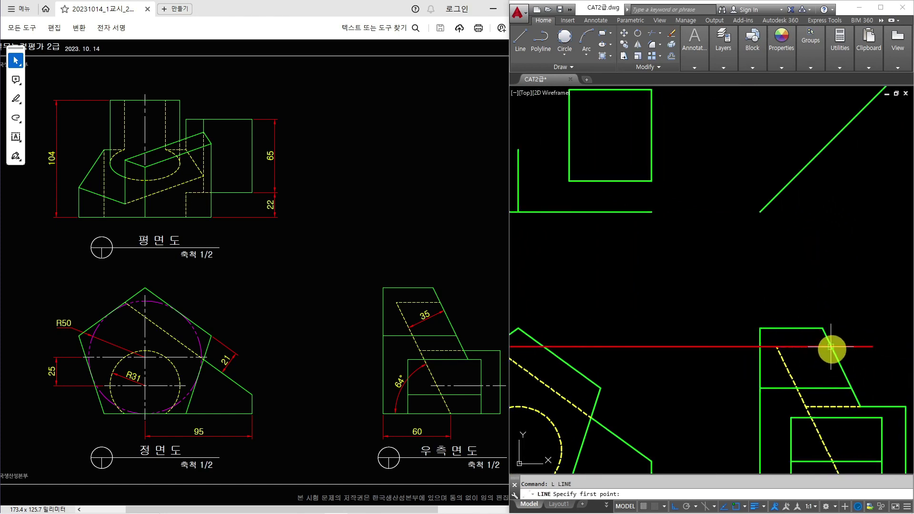
click(831, 349)
scroll(836, 259, down, 2)
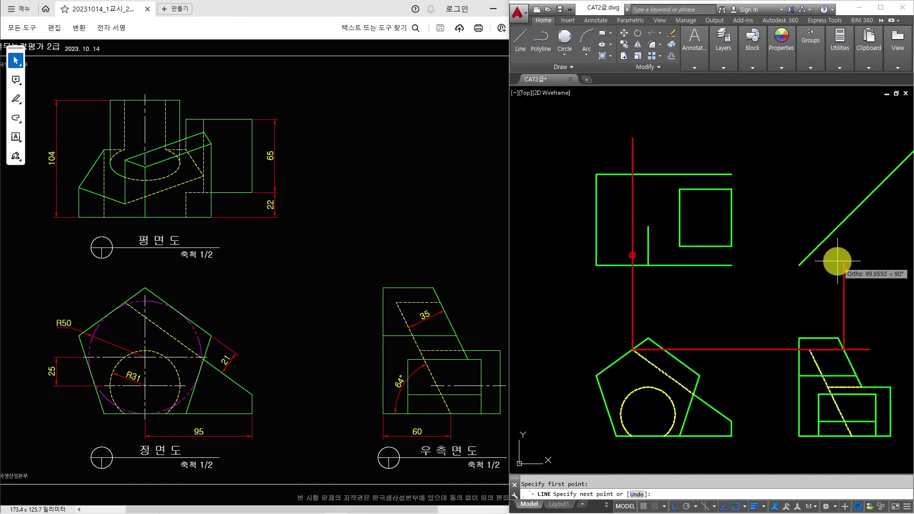
click(842, 219)
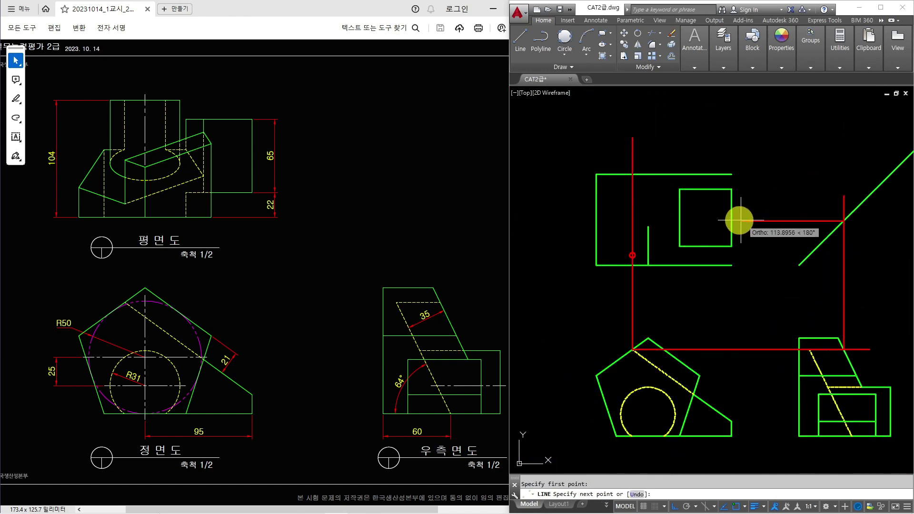
Draw a second marker circle of radius 3 where the new horizontal line crosses the vertical projection line in the top view
scroll(630, 222, up, 2)
text(c)
key(Return)
click(633, 220)
key(Return)
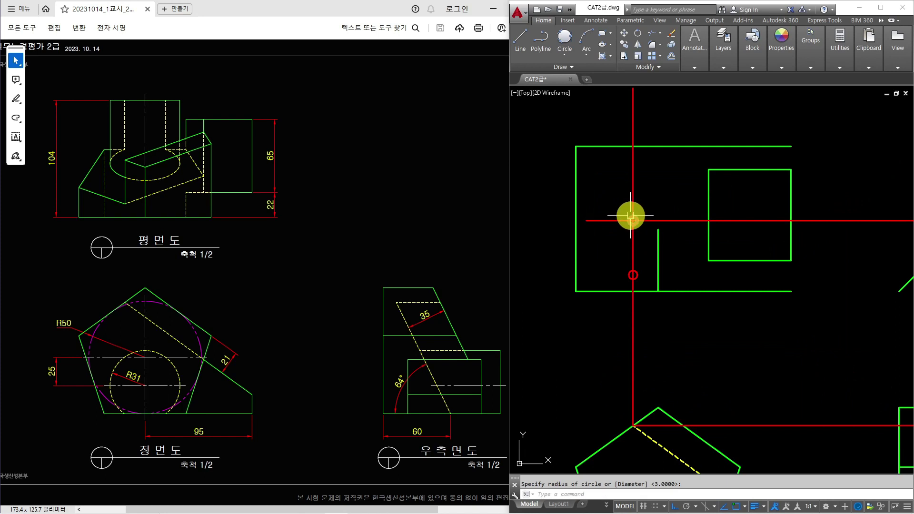
Erase the four remaining red projection lines between the views, keeping both marker circles
scroll(637, 226, down, 2)
click(872, 301)
click(618, 310)
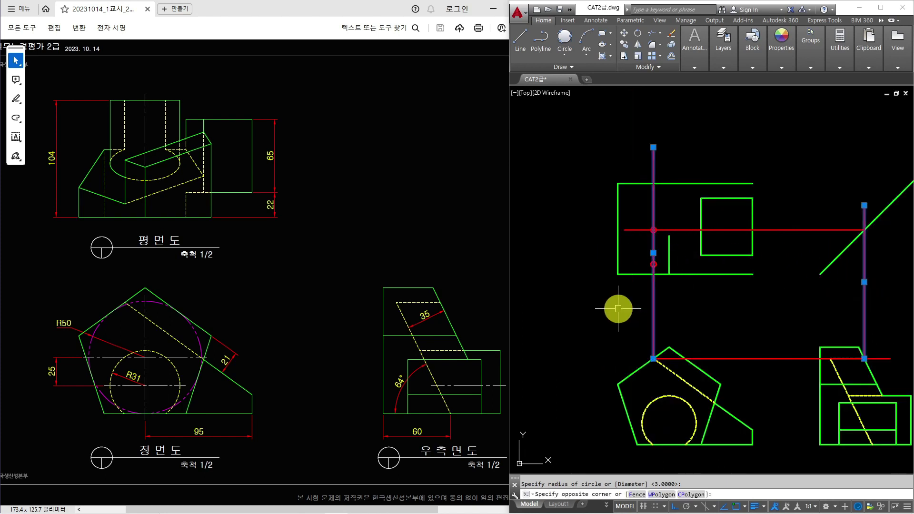
click(791, 385)
click(759, 219)
text(e)
key(Return)
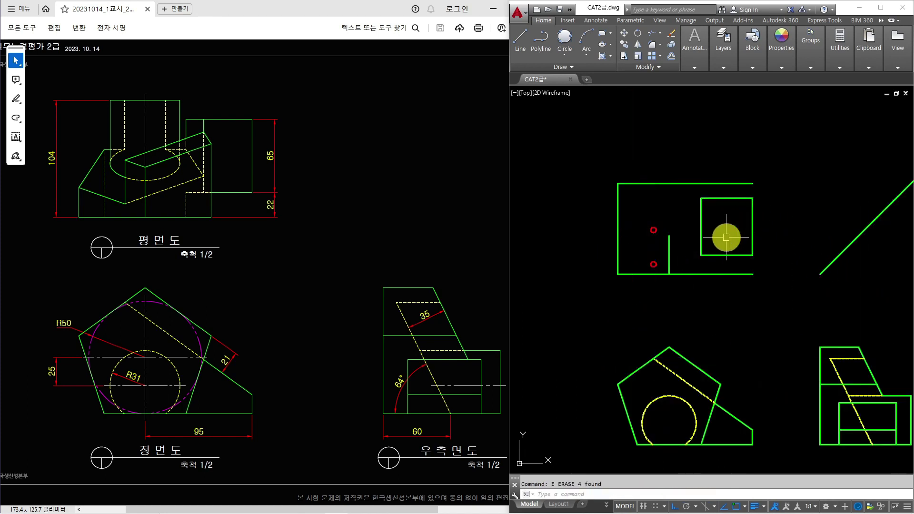
Draw a vertical line between the two marker circle centers and a sloped line from the upper marker to the green vertical line's upper end
scroll(649, 242, up, 4)
text(l)
key(Return)
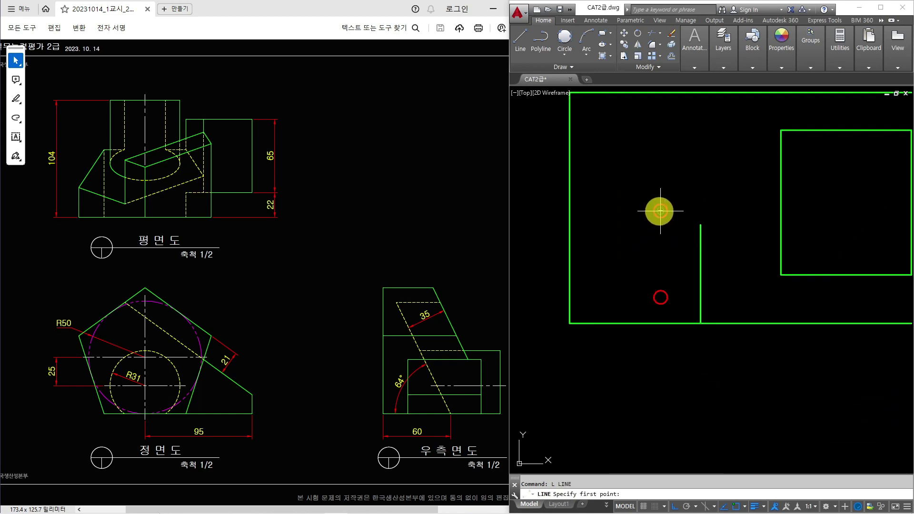
click(660, 297)
key(Return)
key(Return)
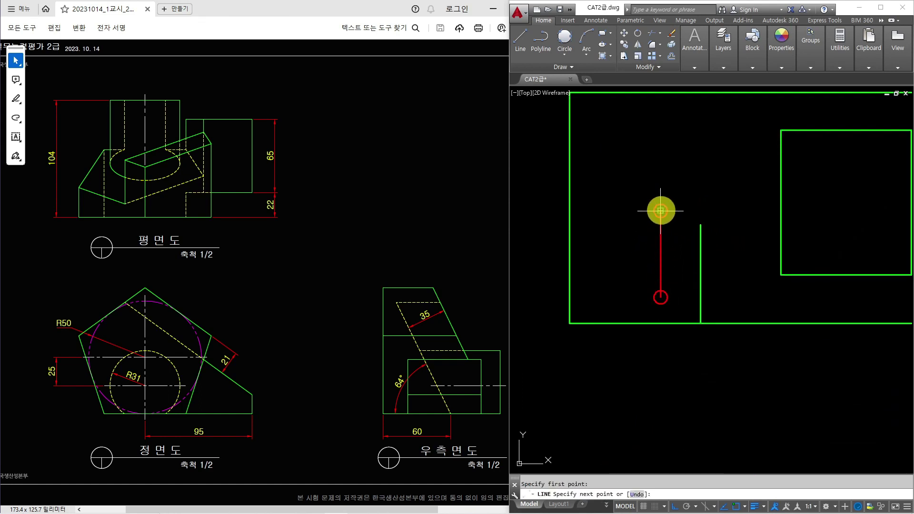
click(660, 210)
click(700, 225)
key(Return)
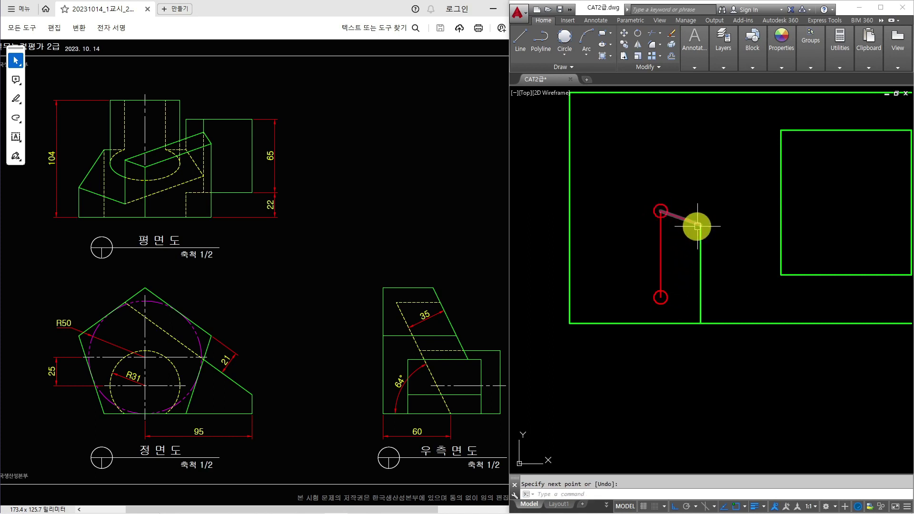
Erase the upper and lower marker circles in the top view
text(E)
key(Return)
click(665, 206)
key(Return)
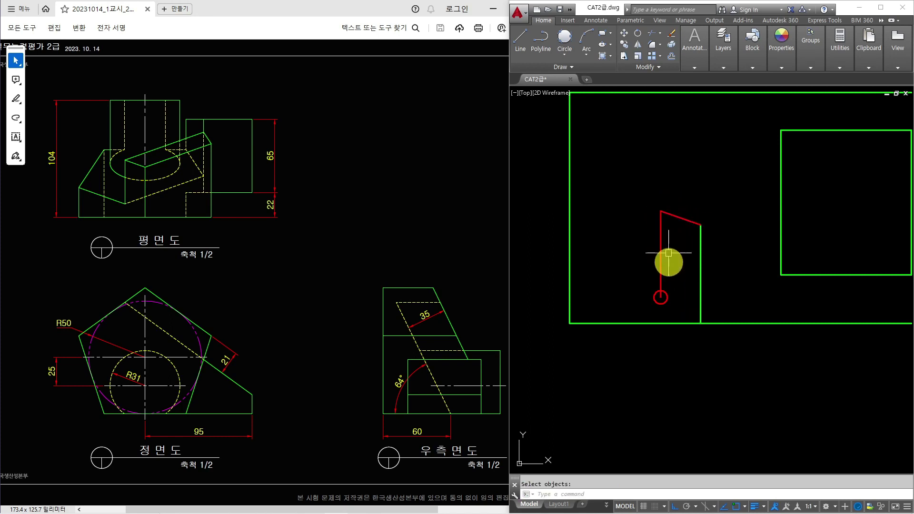
click(667, 295)
text(E)
key(Return)
Match the red vertical line and sloped line in the top view to the green outline's properties
text(M)
click(673, 217)
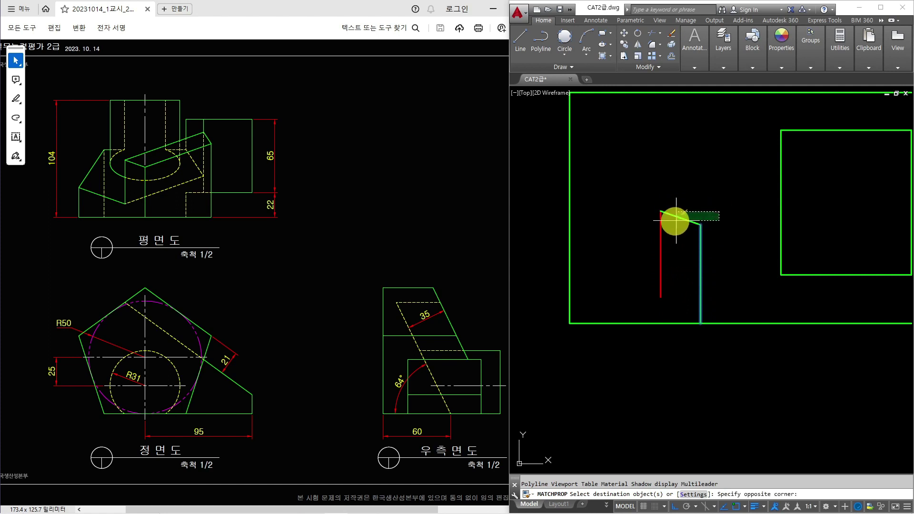
click(659, 258)
key(Escape)
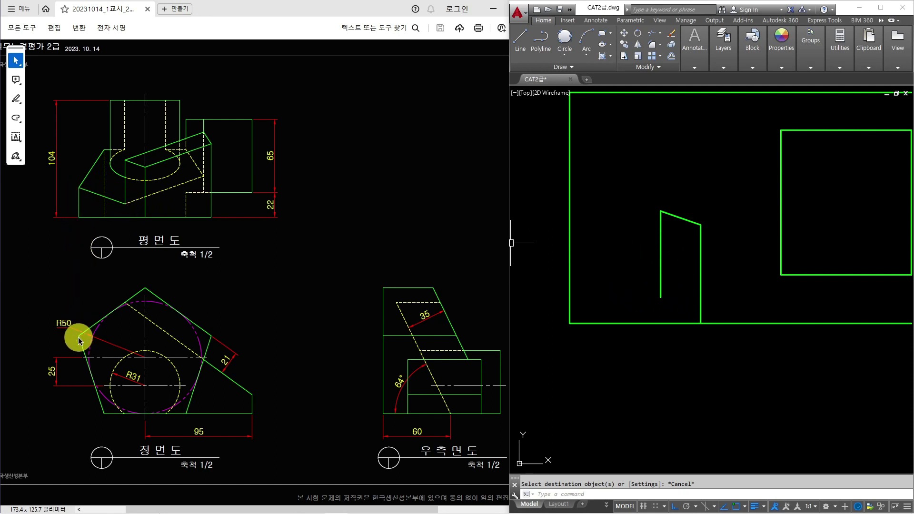
Draw a vertical projection line from the front-view pentagon's left vertex up past the top view's upper edge
scroll(568, 366, down, 2)
text(l)
key(Return)
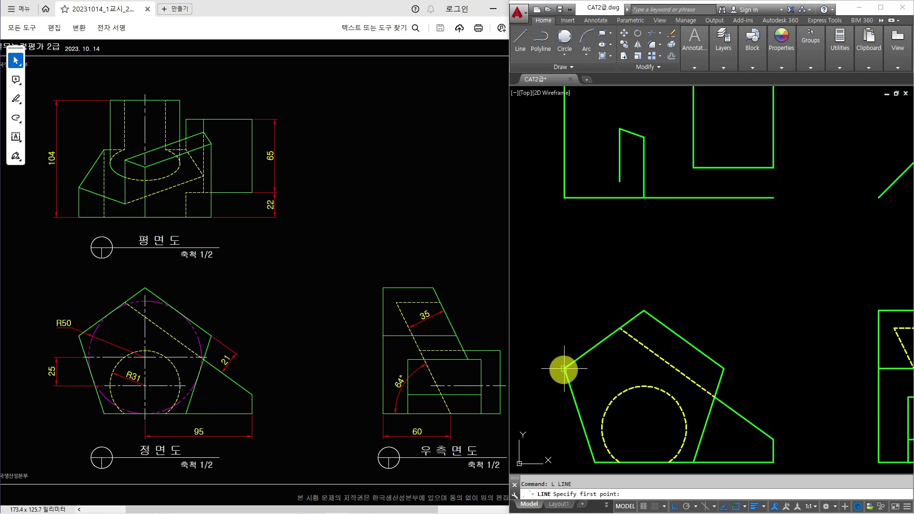
click(563, 369)
scroll(565, 368, down, 3)
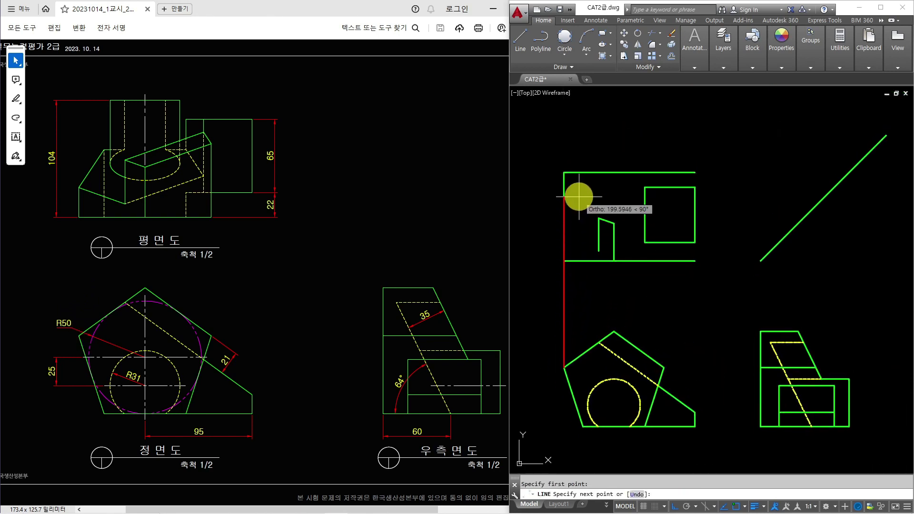
click(579, 145)
key(Return)
Draw a horizontal projection line from the pentagon's left vertex across and past the right-side view
key(Return)
click(565, 367)
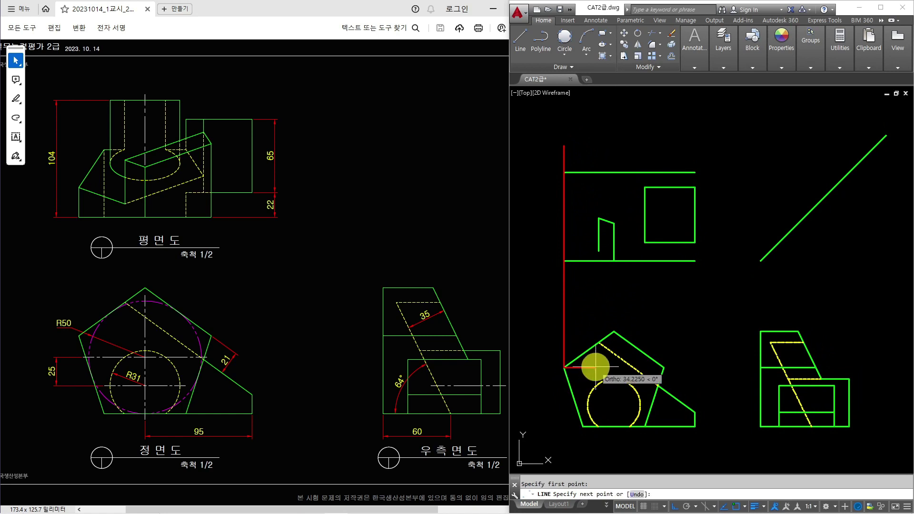
click(856, 367)
key(Return)
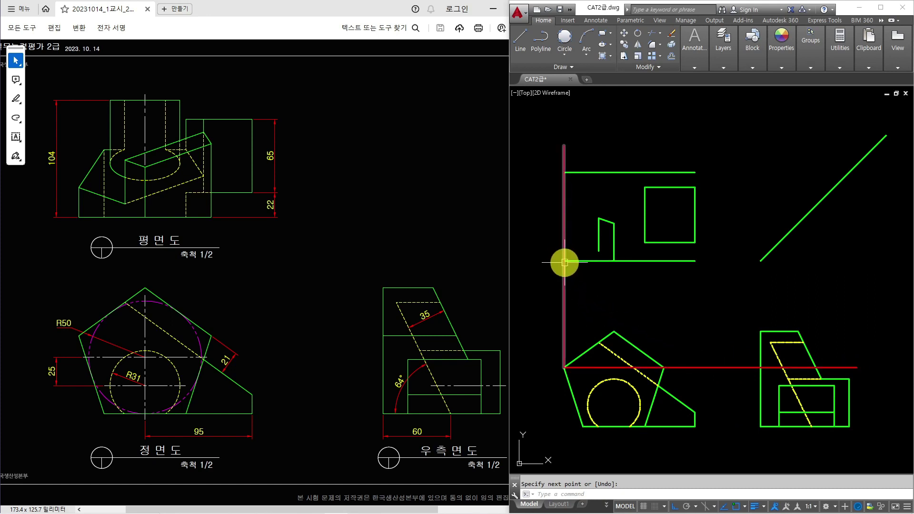
Draw a projection line from the horizontal line's crossing with the side view's left edge up to the 45° line's lower end
key(space)
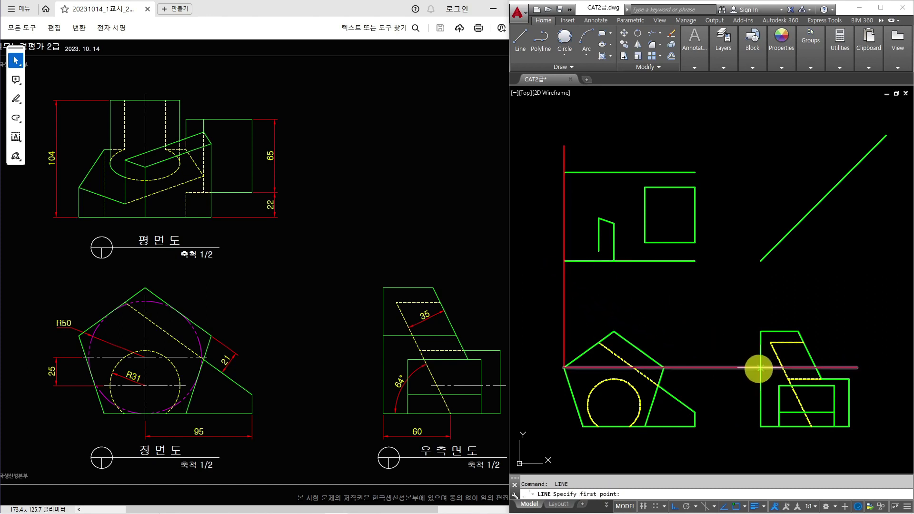
click(760, 367)
click(760, 261)
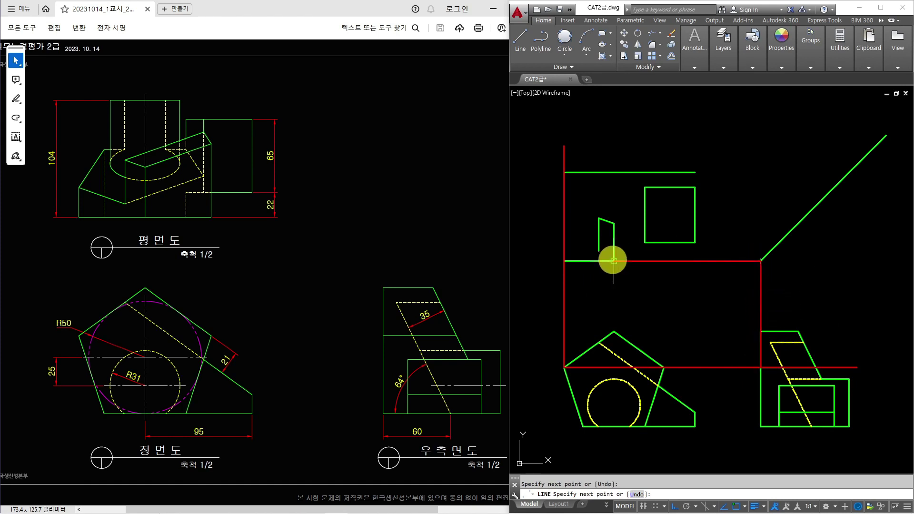
Mark the projected lower-left corner of the top view with a radius 3 circle and erase the two red projection lines used
click(563, 261)
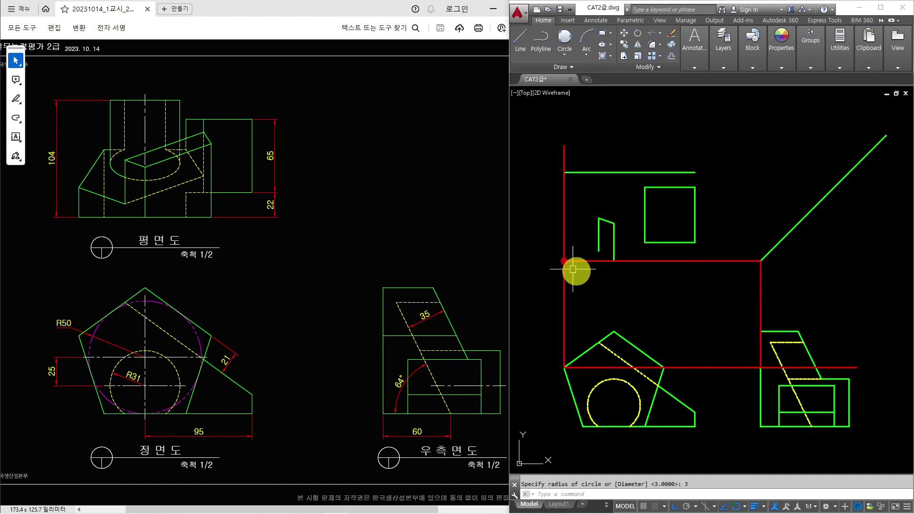
key(Escape)
click(810, 299)
click(727, 284)
click(717, 266)
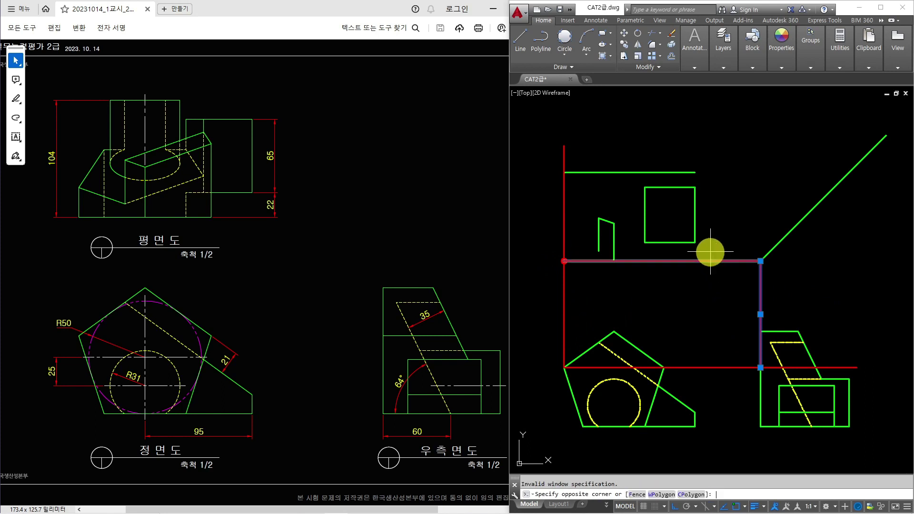
click(710, 252)
text(e)
key(Return)
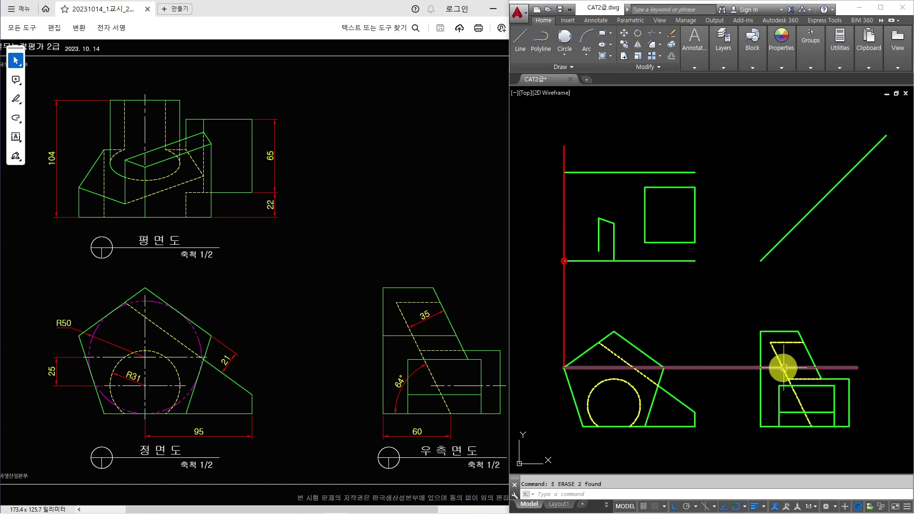
Project the intersection of the side view's solid slanted edge and the horizontal construction line up to the 45° line and across the top view
scroll(782, 368, up, 4)
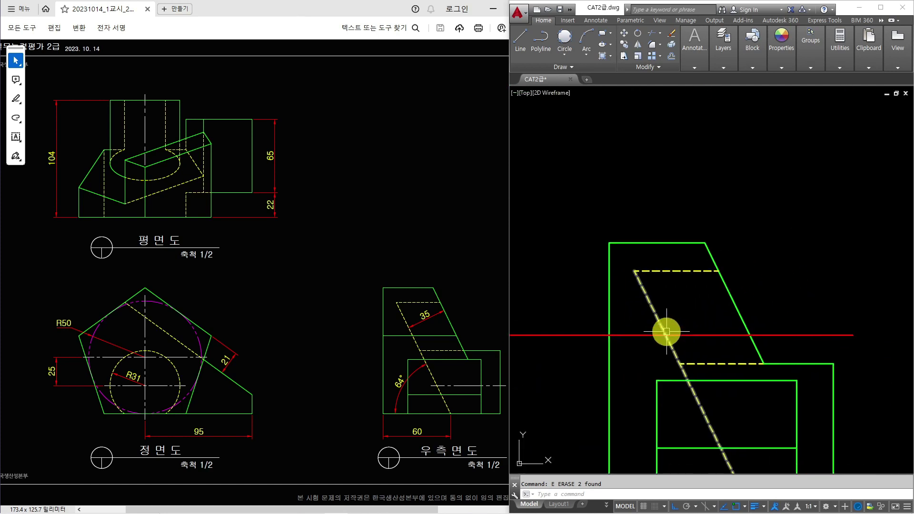
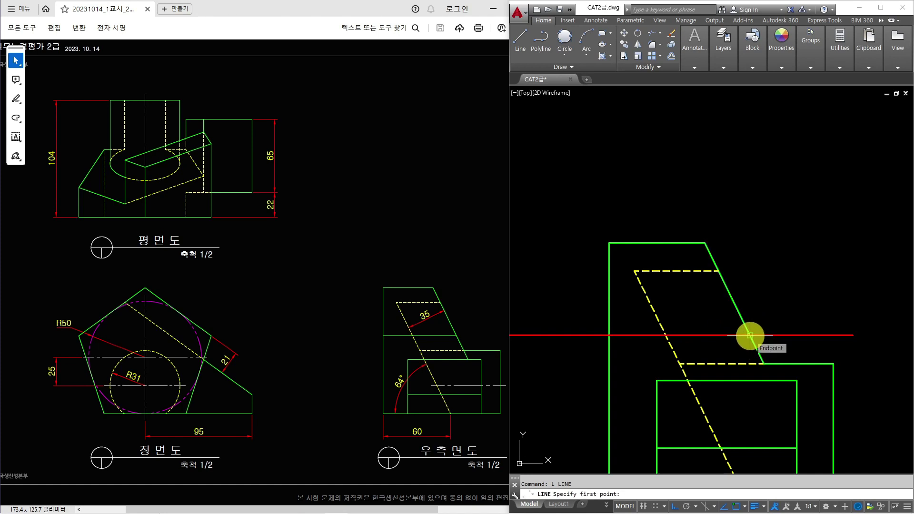
click(748, 335)
scroll(745, 309, down, 4)
middle_drag(744, 292, 811, 337)
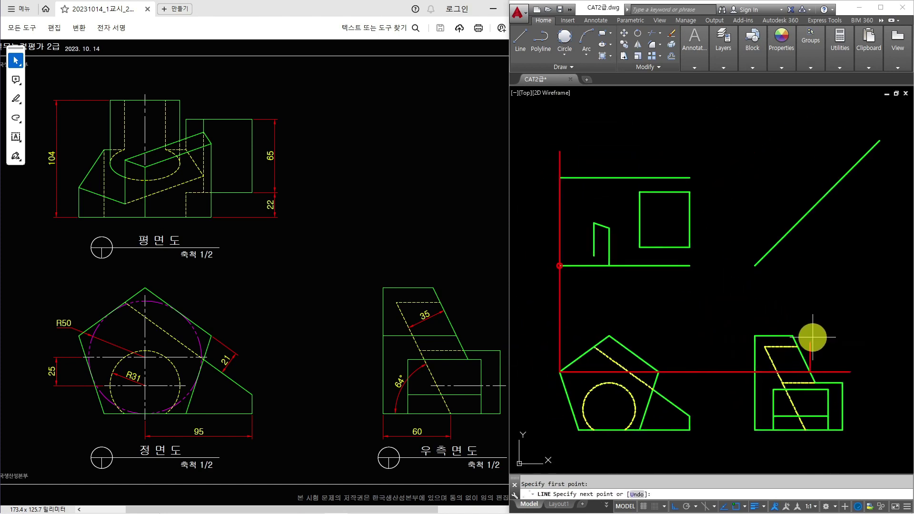
key(space)
key(space)
click(808, 209)
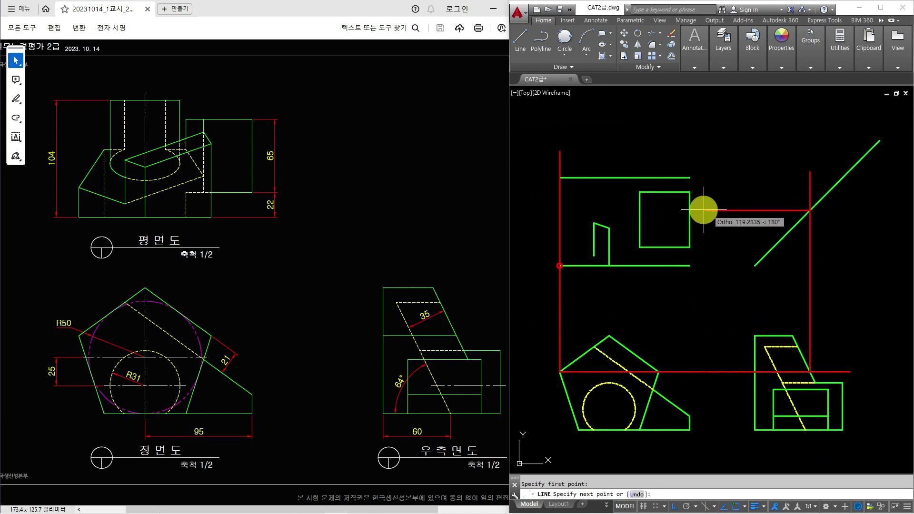
click(540, 207)
key(space)
Erase the vertical and horizontal projection lines just drawn from the solid slanted edge
scroll(544, 235, up, 2)
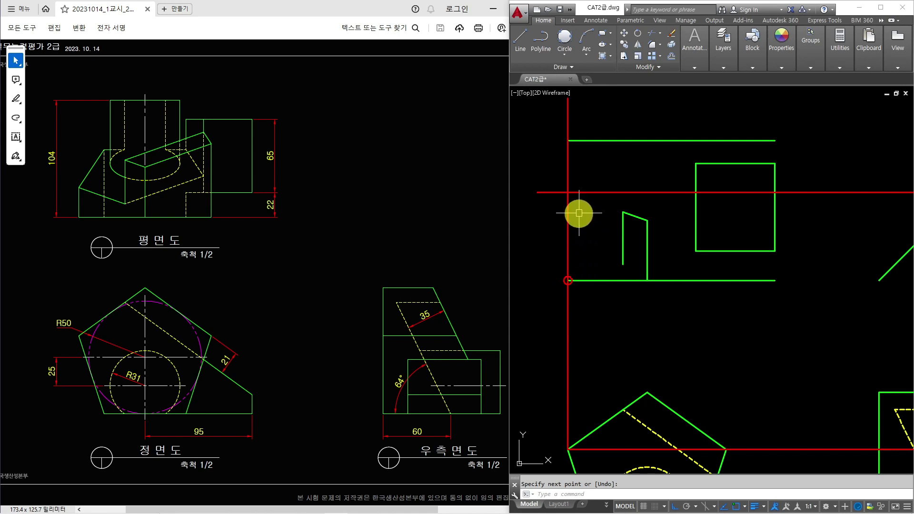
scroll(678, 246, down, 2)
middle_drag(678, 246, 604, 236)
click(721, 190)
click(710, 212)
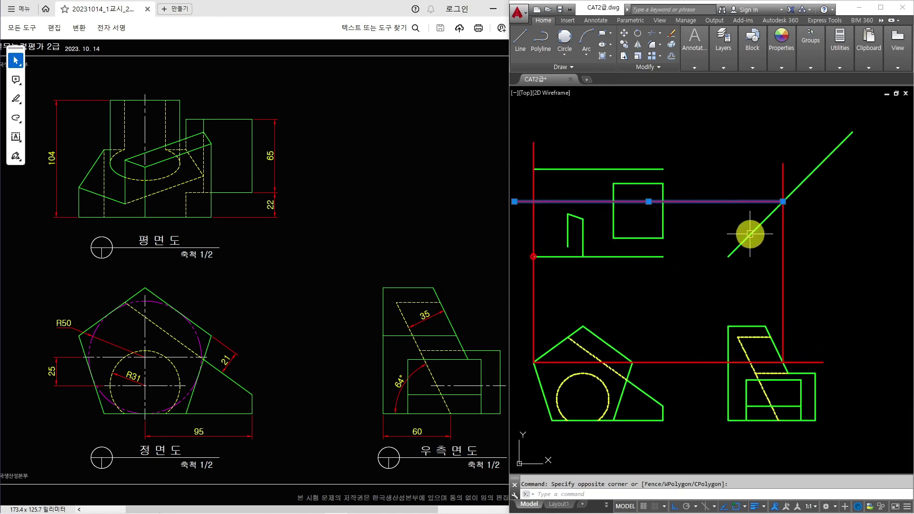
click(812, 295)
click(779, 297)
text(E)
key(Return)
middle_drag(781, 303, 799, 294)
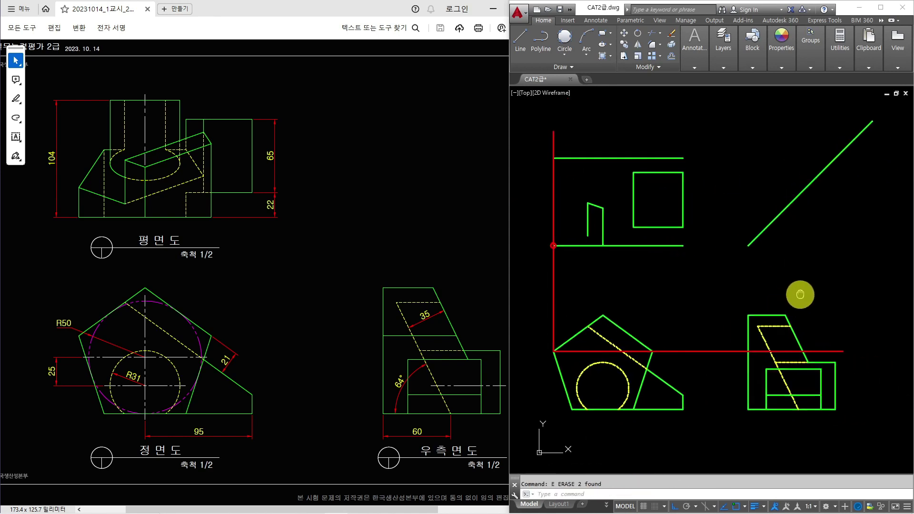
Project the intersection of the dashed slanted line and the horizontal construction line up to the 45° line and across past the top view's vertical
text(L)
key(Return)
scroll(771, 353, up, 4)
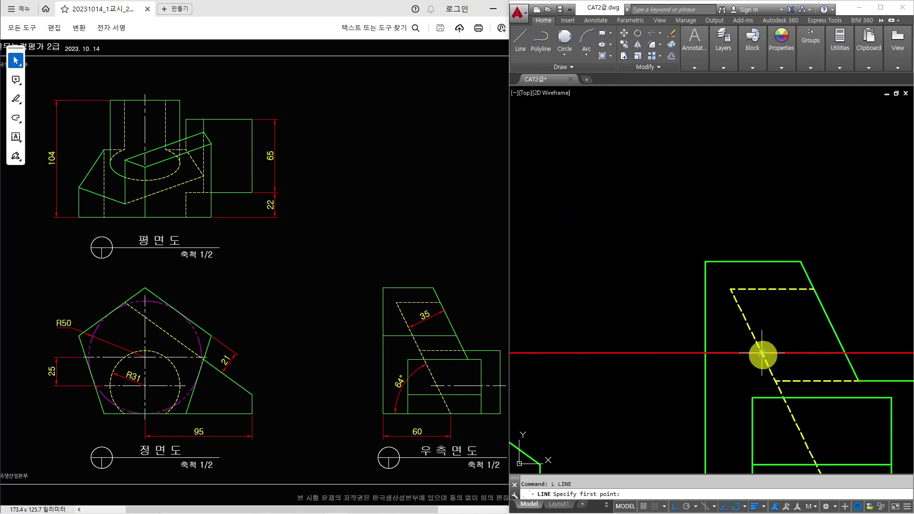
click(765, 353)
scroll(767, 259, down, 4)
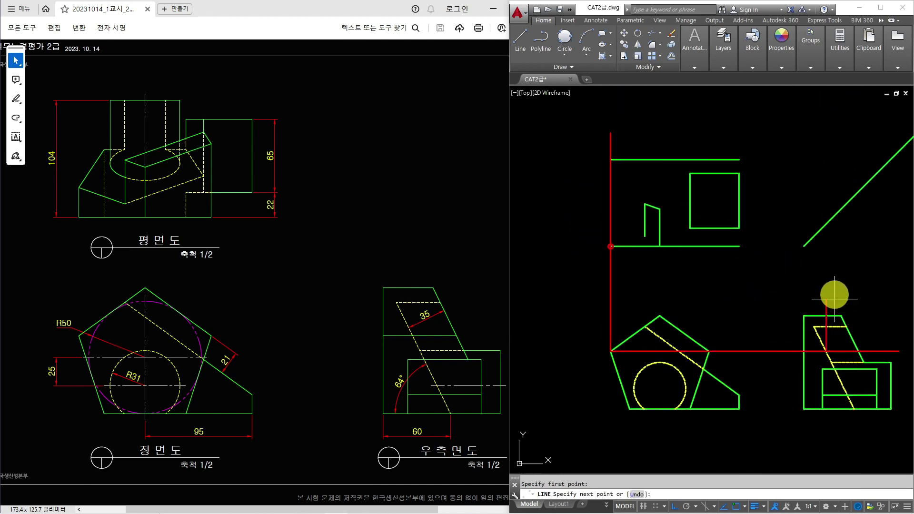
click(826, 224)
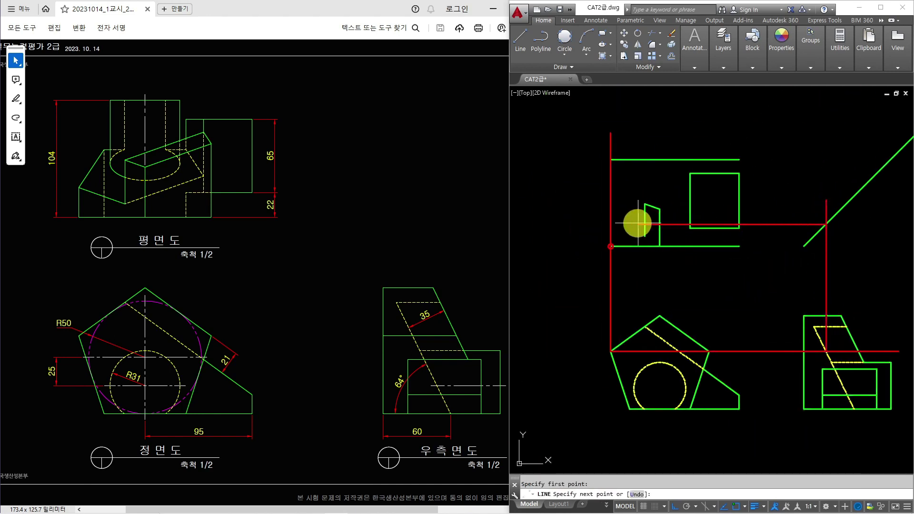
scroll(606, 224, up, 2)
click(605, 223)
Mark the crossing of the projection line and the top view's left vertical line with a radius 3 circle
key(Return)
text(c)
key(Return)
click(605, 223)
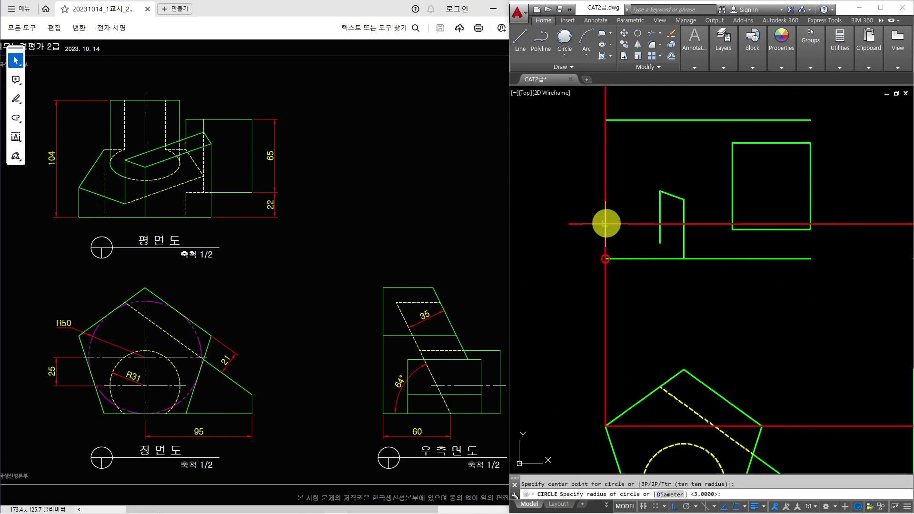
key(Return)
scroll(601, 230, down, 2)
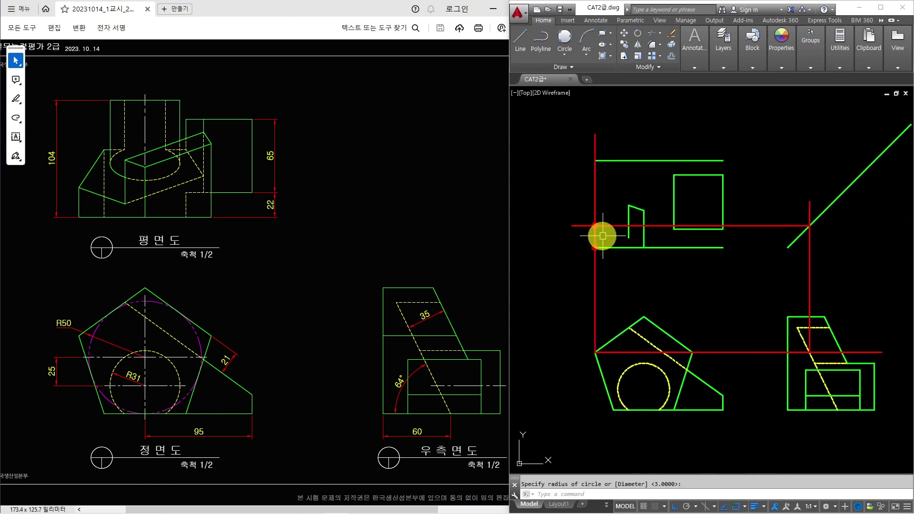
Erase the four red construction lines linking the three views
key(Escape)
click(815, 286)
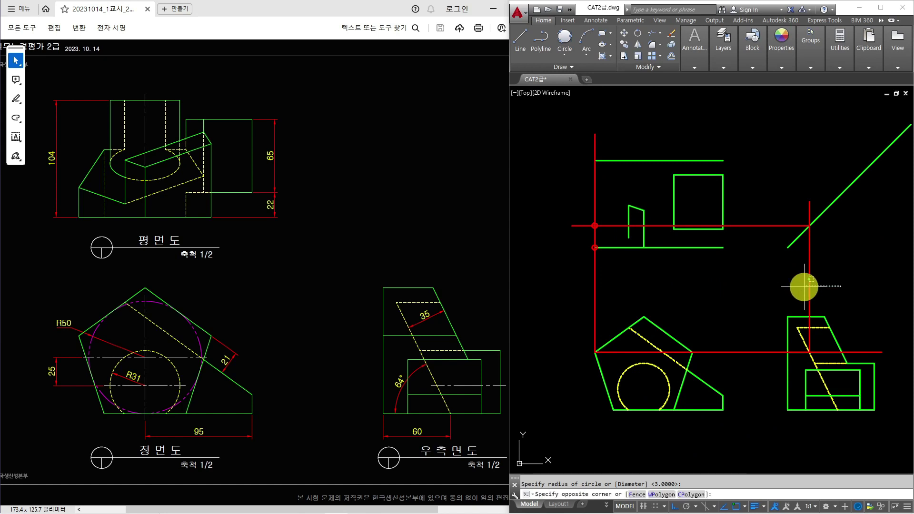
click(585, 287)
click(766, 383)
click(741, 209)
text(e)
key(Return)
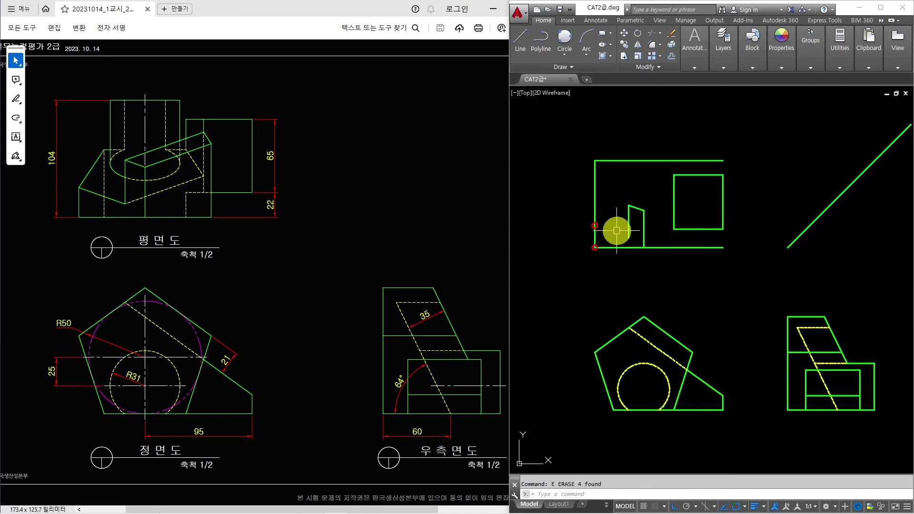
Draw a slanted line in the top view from the upper circle mark to the free lower end of the short vertical edge
scroll(604, 233, up, 4)
text(l)
key(Return)
middle_drag(585, 224, 606, 255)
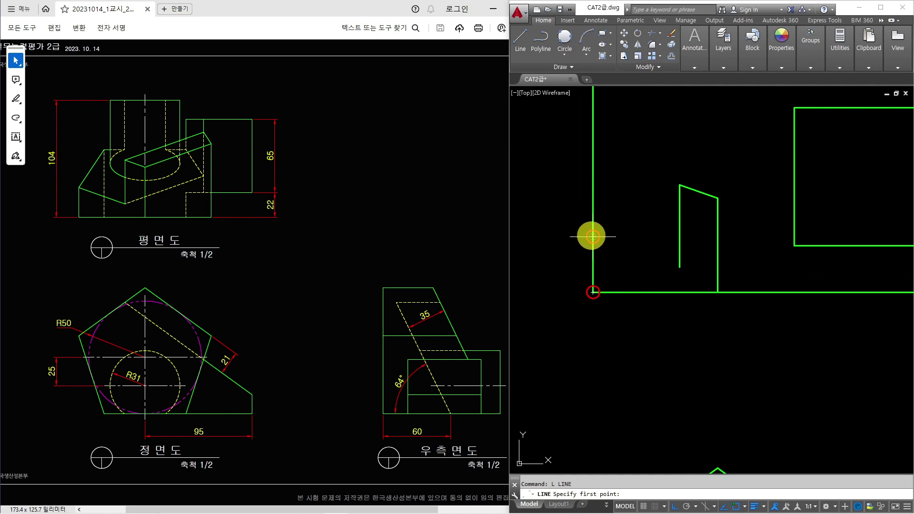
click(592, 236)
click(679, 267)
key(Return)
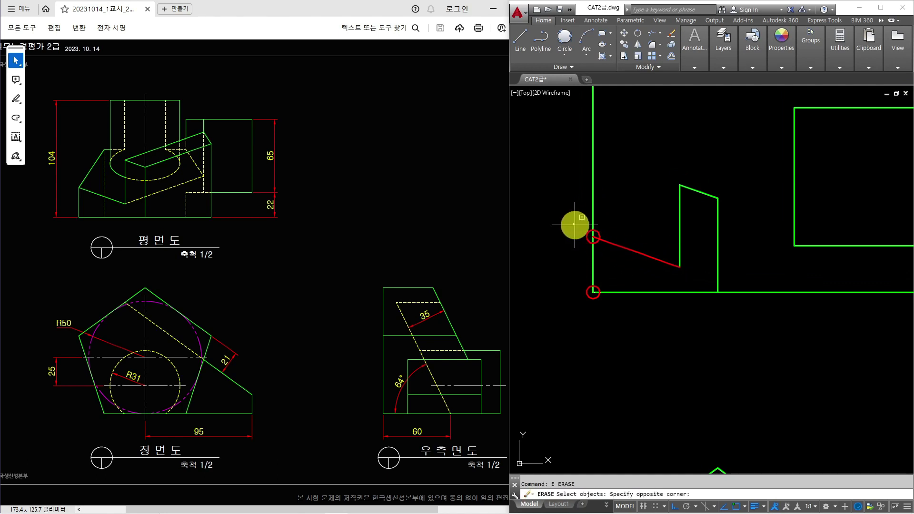
Erase the two circle marks and trim the top view's left vertical line above the new slanted line
text(tr)
key(Return)
scroll(611, 235, down, 2)
key(Return)
click(615, 212)
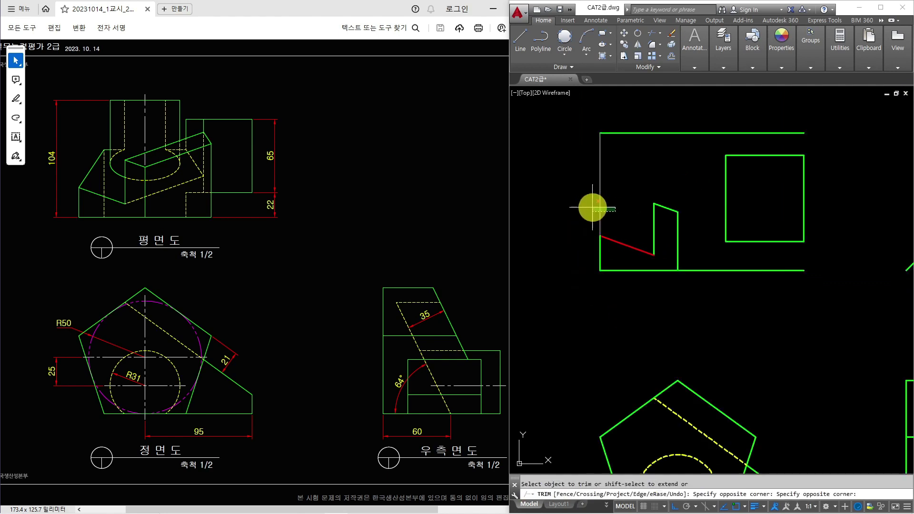
click(591, 207)
key(Escape)
Match the red slanted line's properties to the green left edge of the top view
text(ma)
key(Return)
click(599, 252)
click(614, 241)
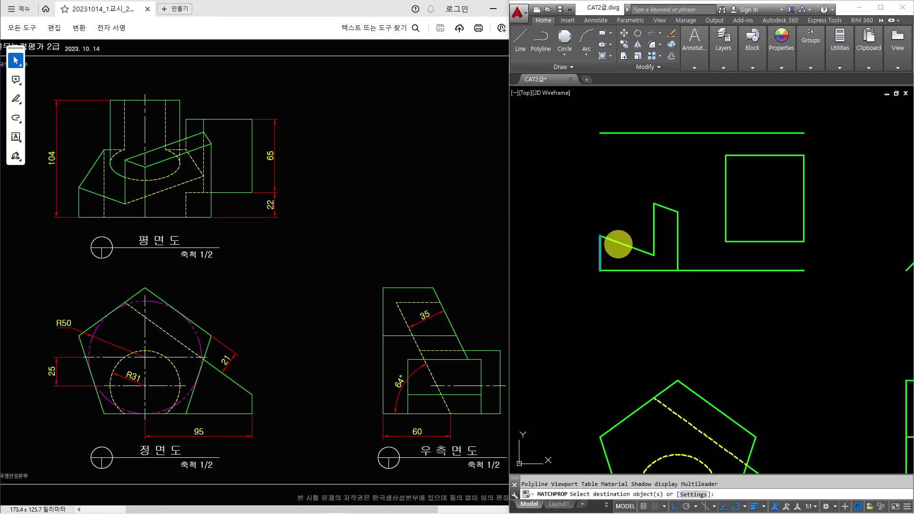
key(Escape)
scroll(679, 277, down, 3)
middle_drag(620, 247, 626, 252)
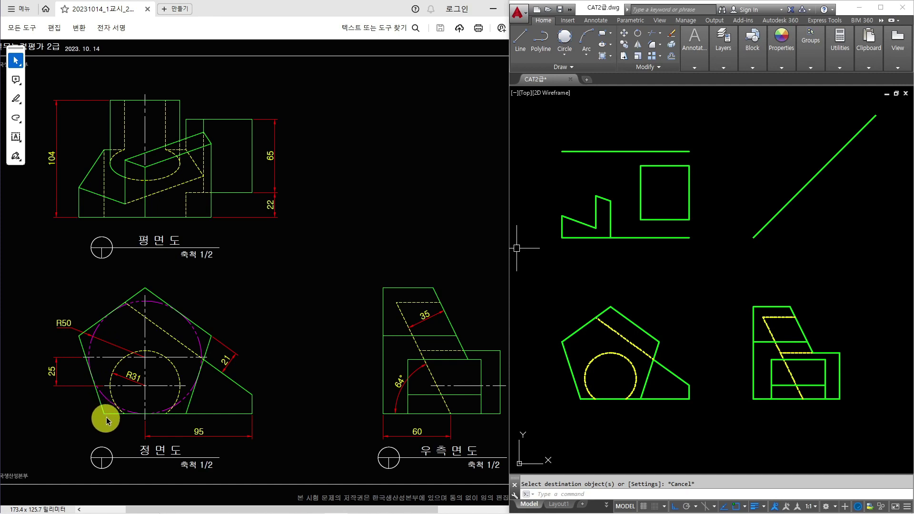
Draw a vertical construction line from the pentagon's lower-left corner up through the top view
click(602, 426)
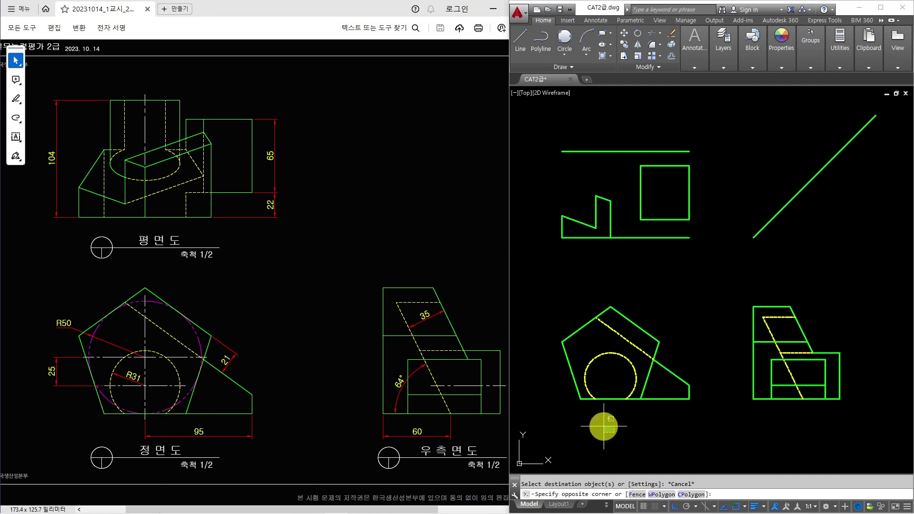
click(602, 423)
text(l)
key(space)
click(580, 399)
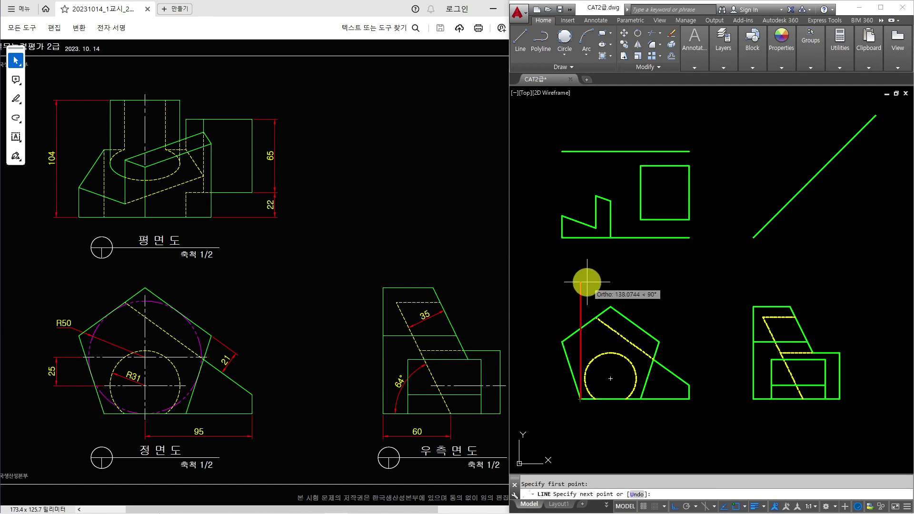
click(581, 124)
key(space)
Draw a horizontal construction line from the pentagon's lower-left corner across and past the side view's base
key(space)
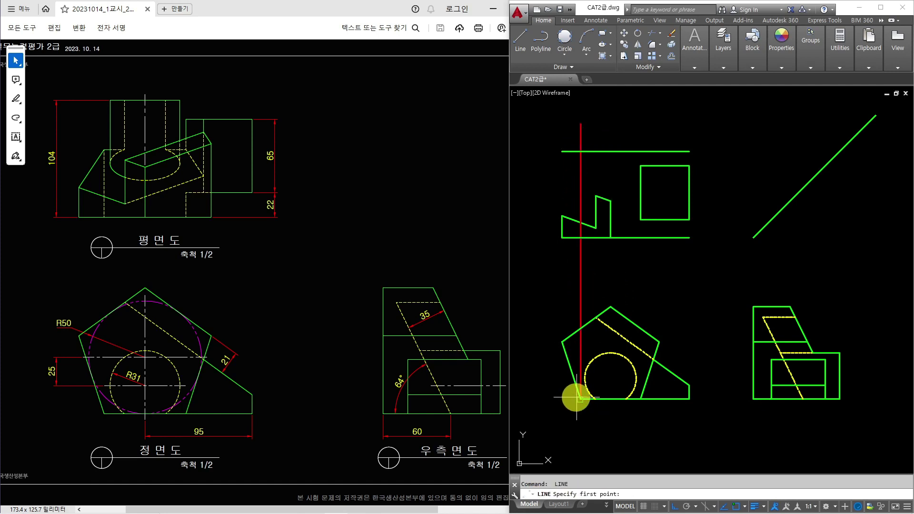
click(578, 398)
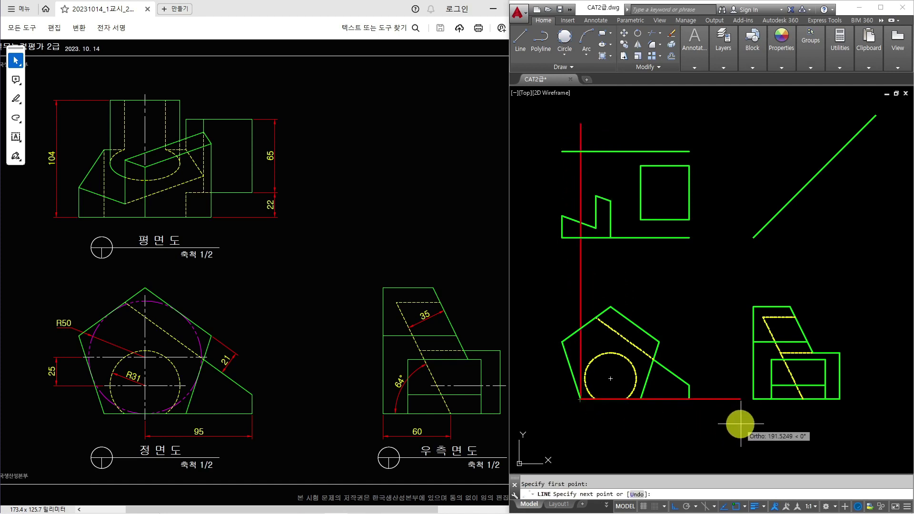
click(878, 424)
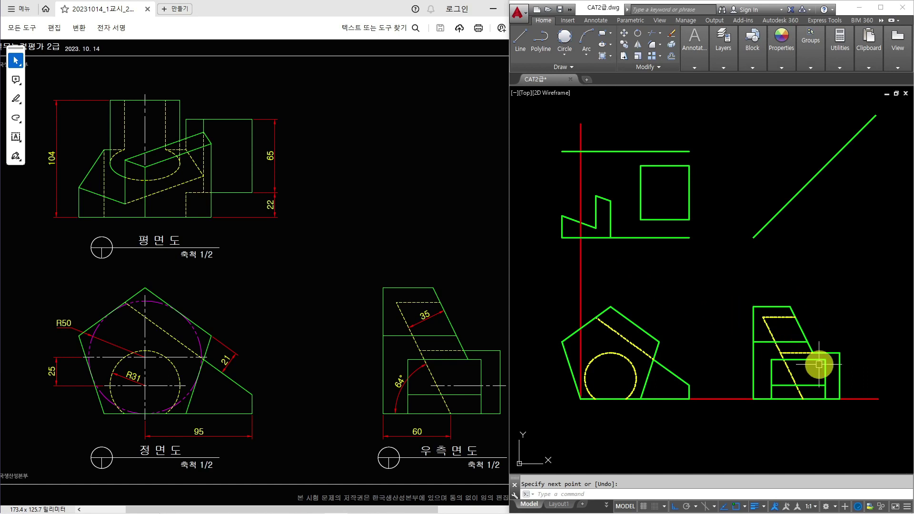
Extend the side view's solid slanted edge down to the top edge of the inner rectangle
scroll(821, 368, up, 4)
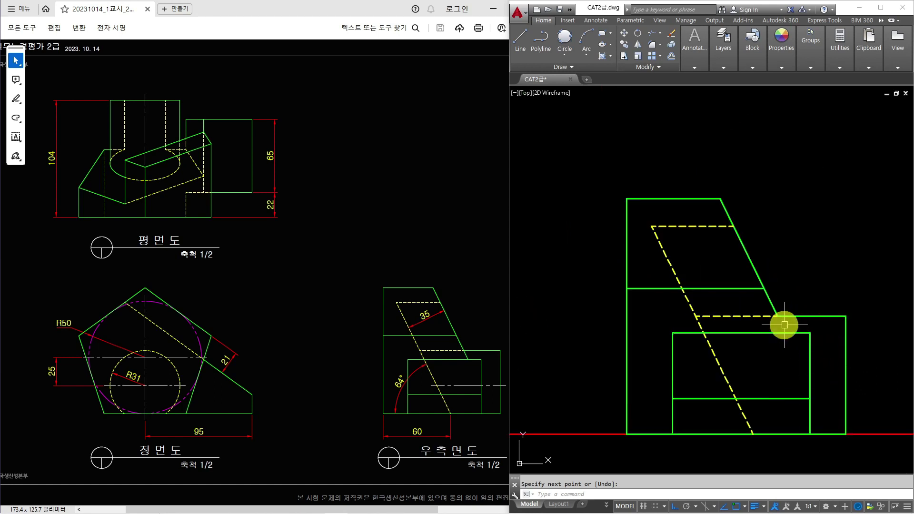
key(space)
text(tr)
key(space)
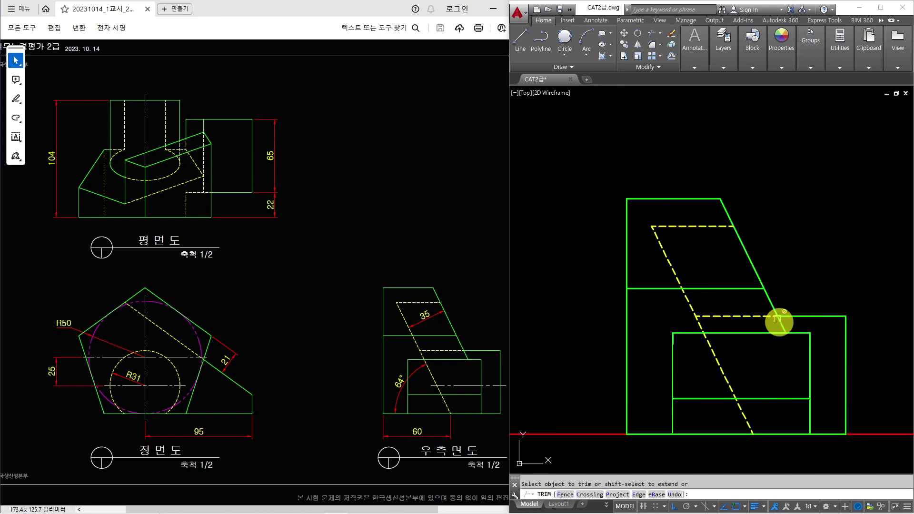
key(Escape)
scroll(776, 327, down, 5)
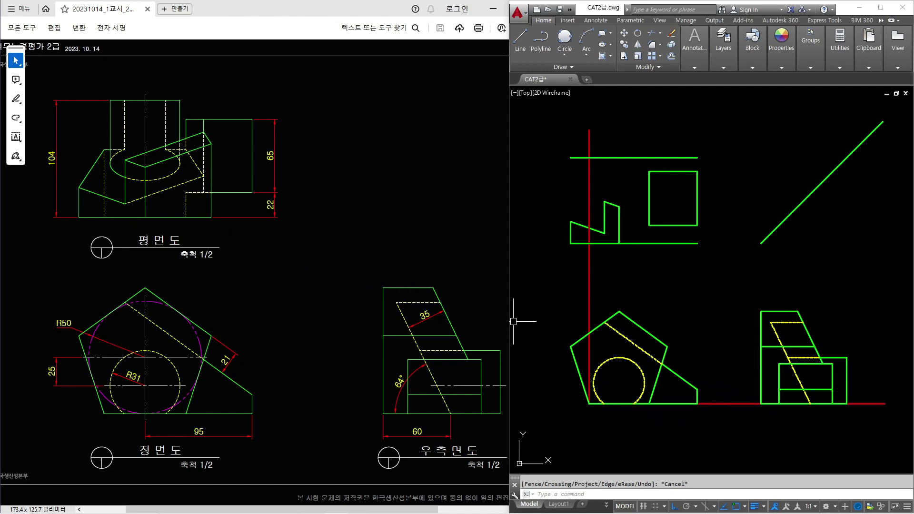
drag(0, 171, 737, 184)
drag(245, 183, 195, 159)
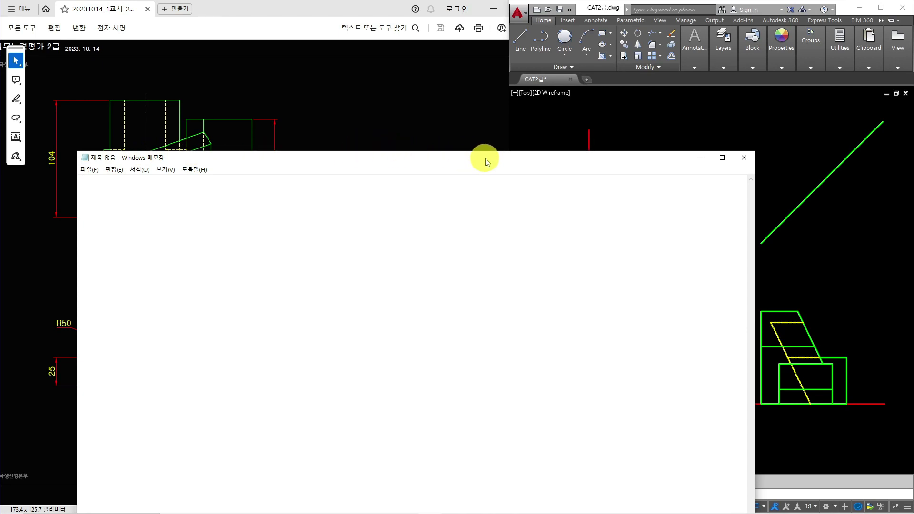
mouse_move(485, 159)
mouse_down()
mouse_move(0, 125)
mouse_move(0, 117)
mouse_up()
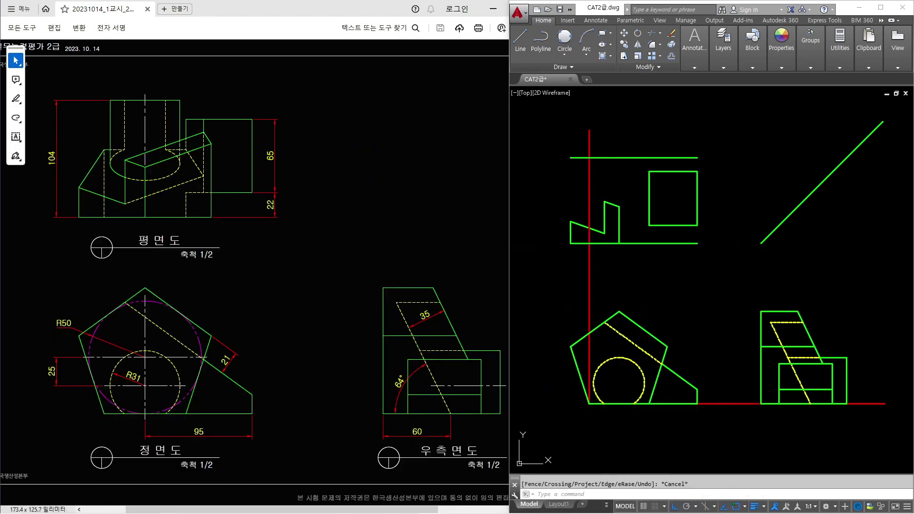
Try projecting a horizontal line from above the top view's raised edge to the 45° line and vertically down through the side view
click(688, 281)
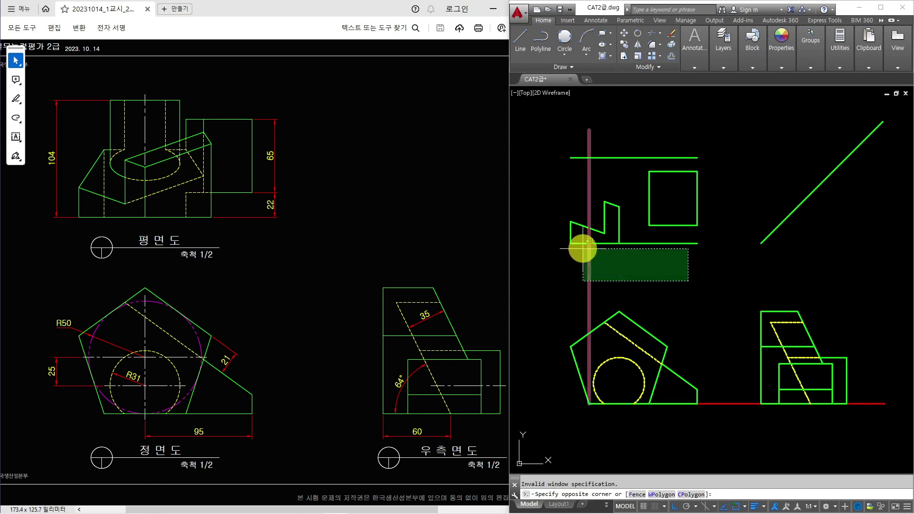
click(627, 287)
key(Return)
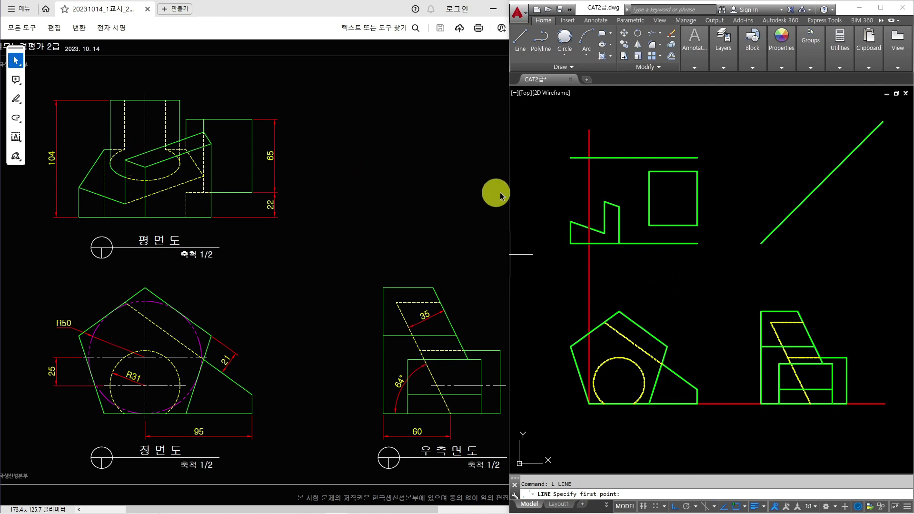
scroll(605, 205, up, 4)
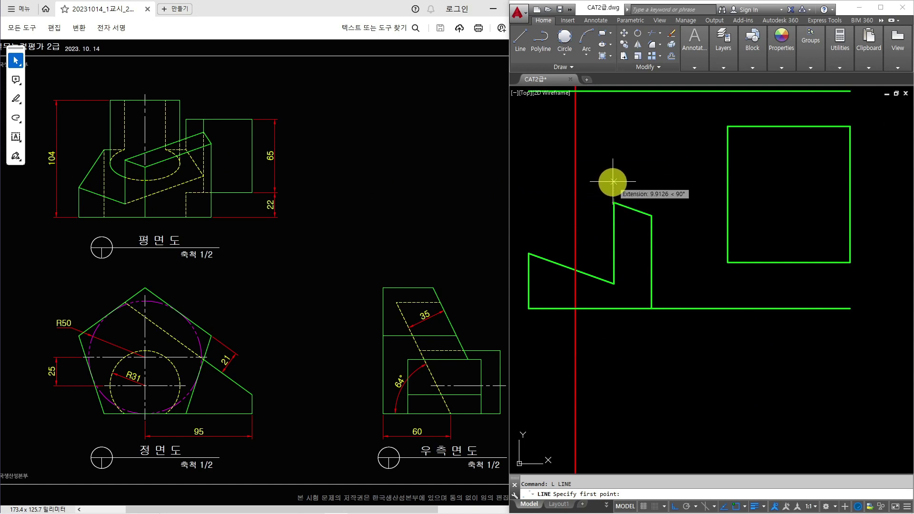
click(613, 181)
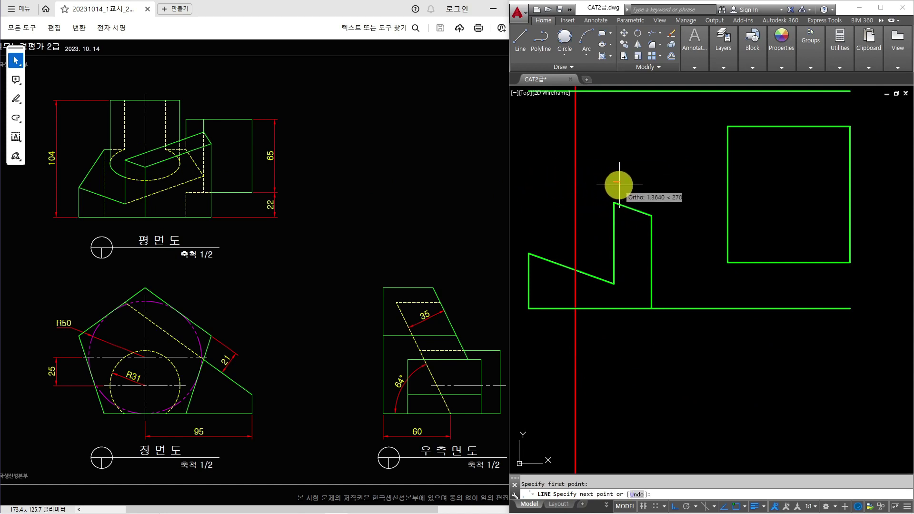
scroll(618, 185, down, 4)
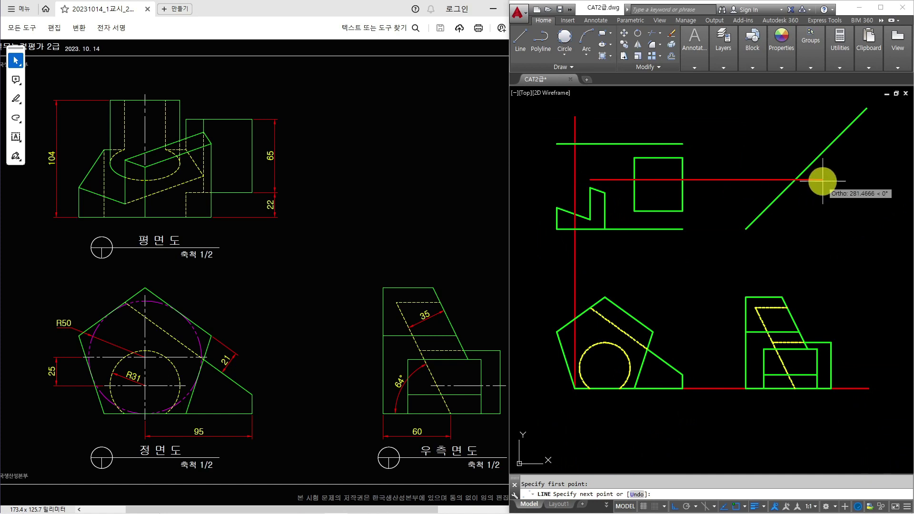
click(795, 179)
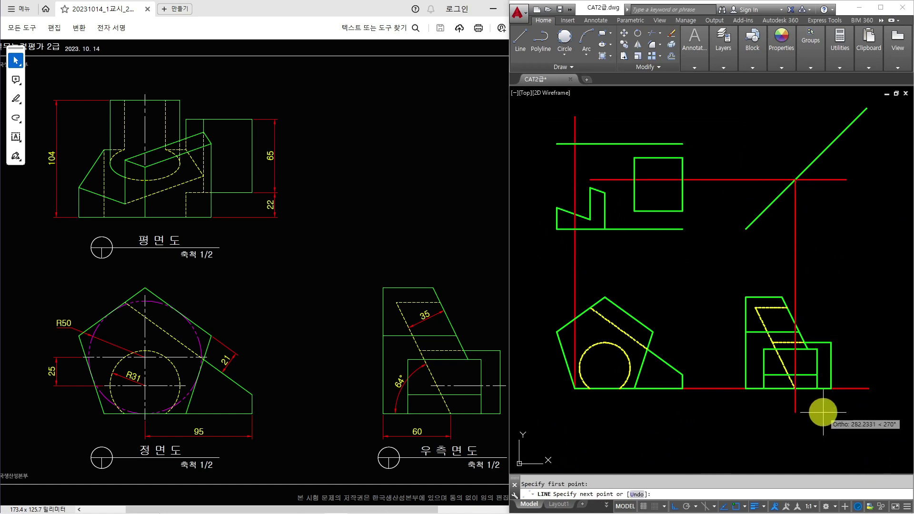
click(811, 430)
key(Return)
Erase the trial vertical projection line and the horizontal construction line along the side view's base
scroll(811, 406, up, 4)
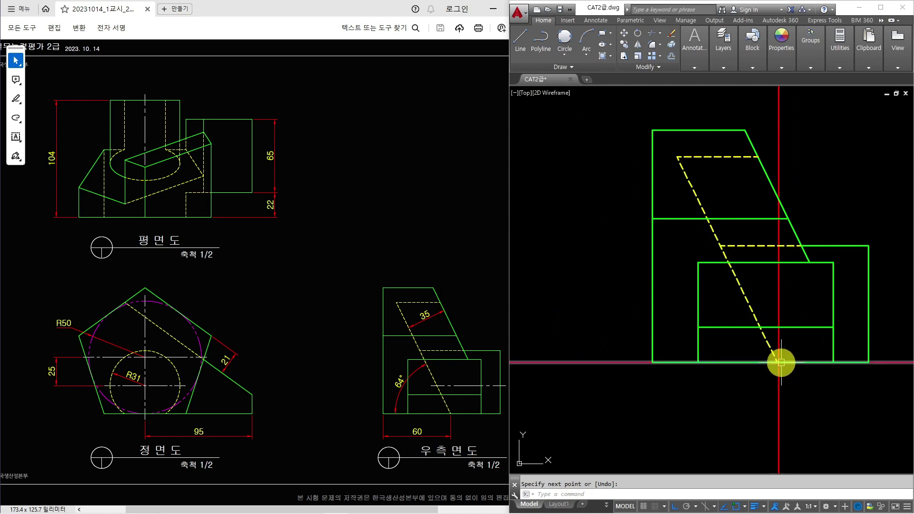
click(786, 391)
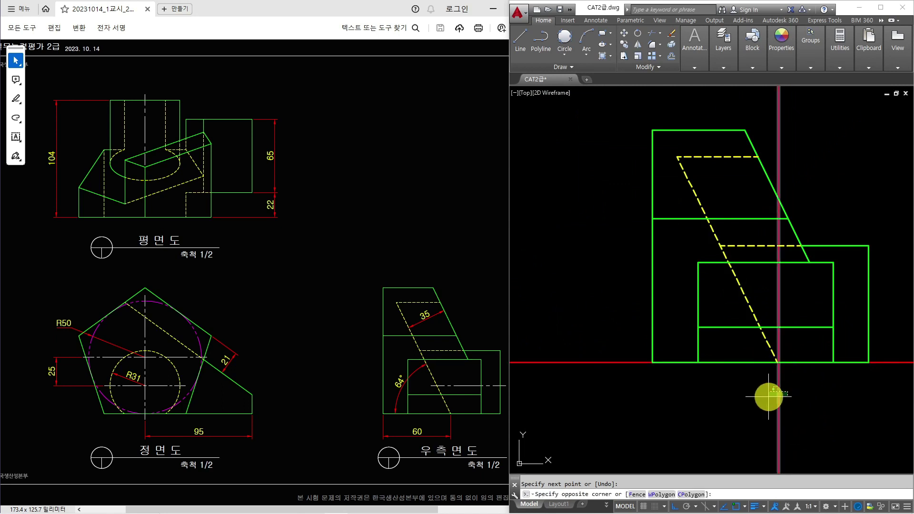
click(768, 397)
key(Delete)
click(890, 383)
click(880, 353)
key(Delete)
text(;)
key(Return)
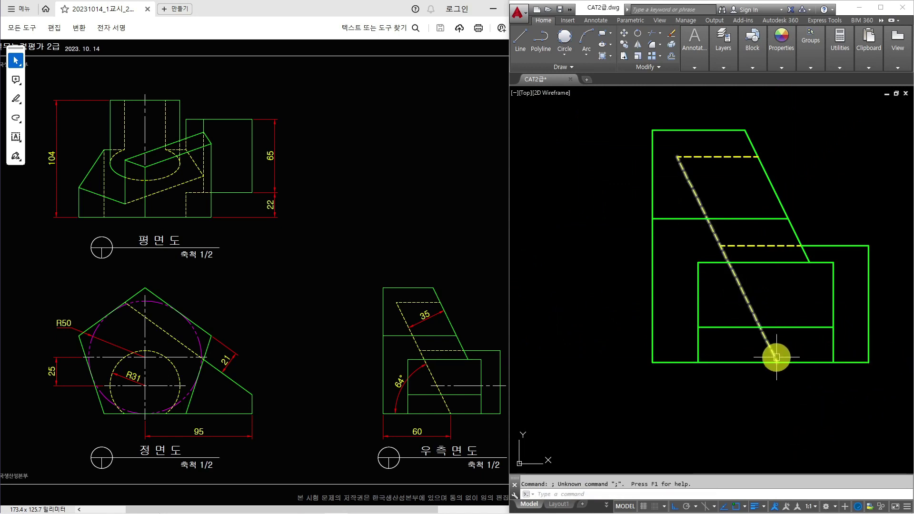
Draw a vertical construction line from the lower end of the side view's dashed slanted line up past the 45° line
text(l)
key(Return)
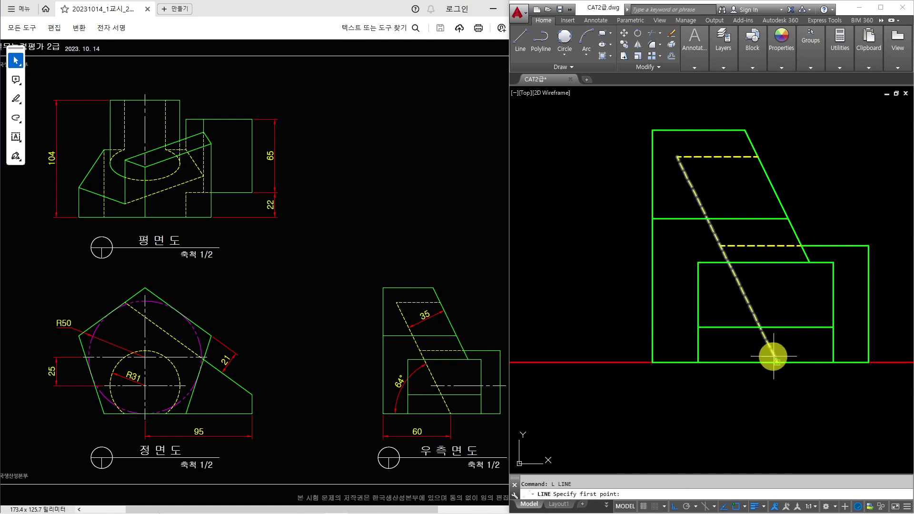
click(773, 357)
scroll(775, 357, down, 4)
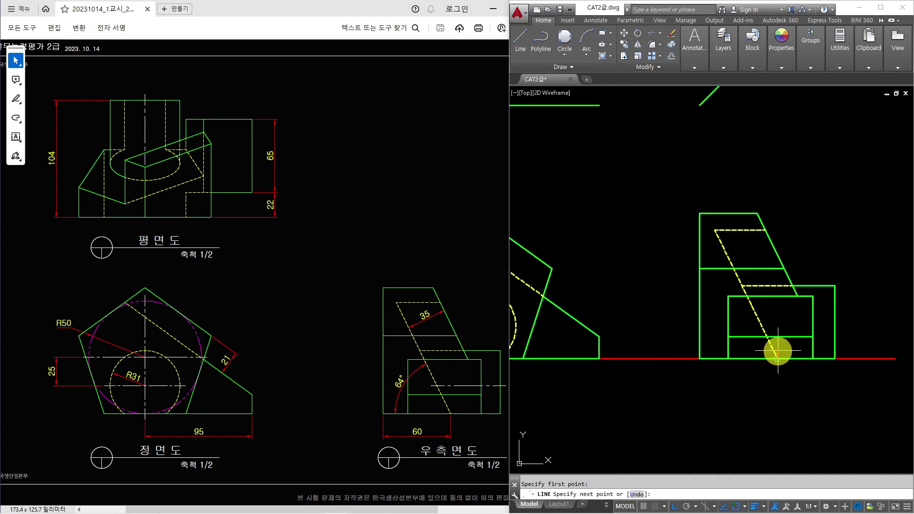
click(801, 155)
key(Escape)
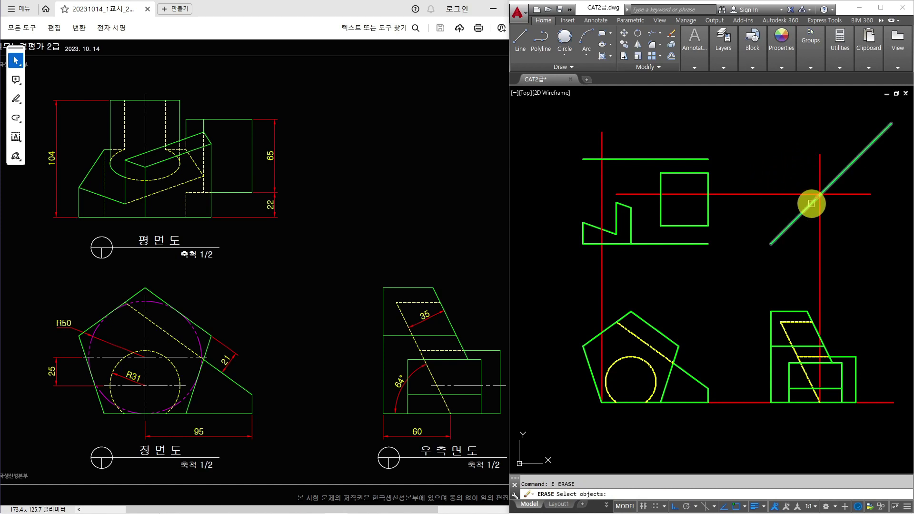
Erase the trial horizontal line and draw one from the vertical projection's crossing with the 45° line across the top view
click(771, 180)
click(733, 200)
text(e)
key(space)
text(l)
key(space)
click(820, 197)
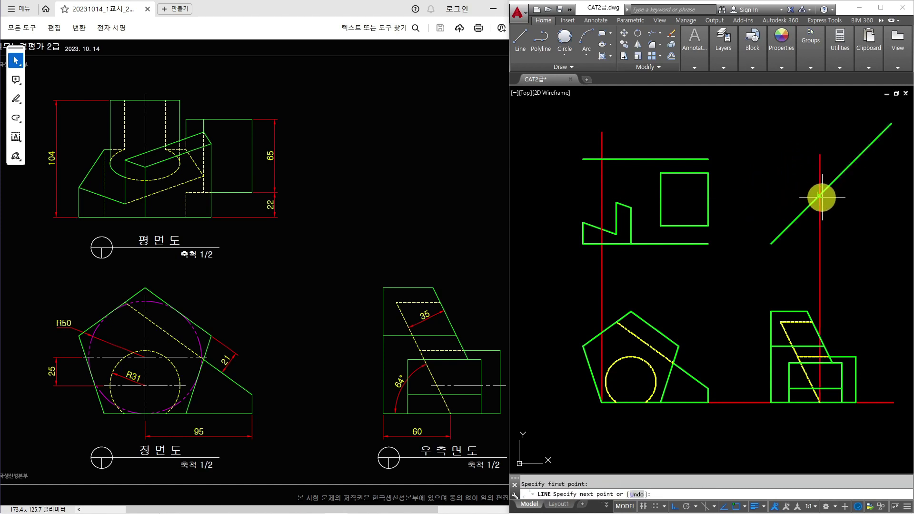
click(570, 195)
Draw a slanted line from the crossing of the two projection lines to the upper end of the top view's short left edge
key(space)
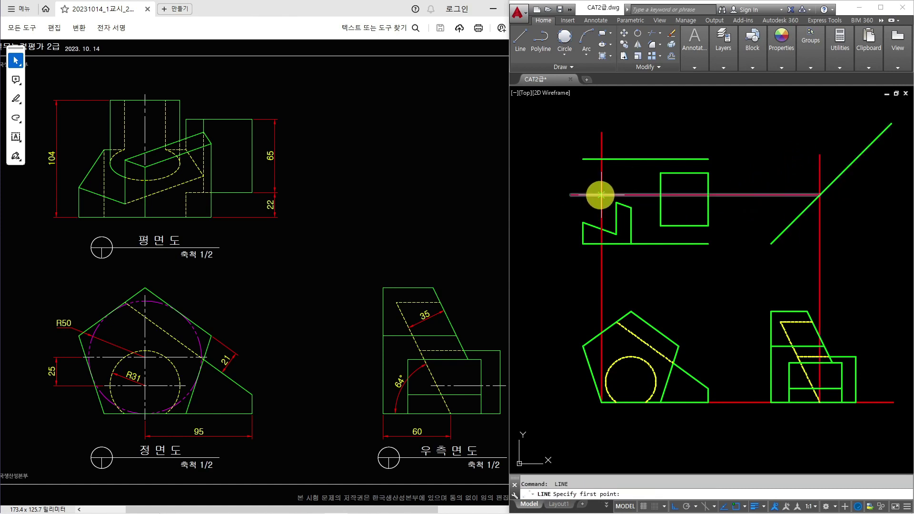
click(601, 195)
click(582, 222)
key(Escape)
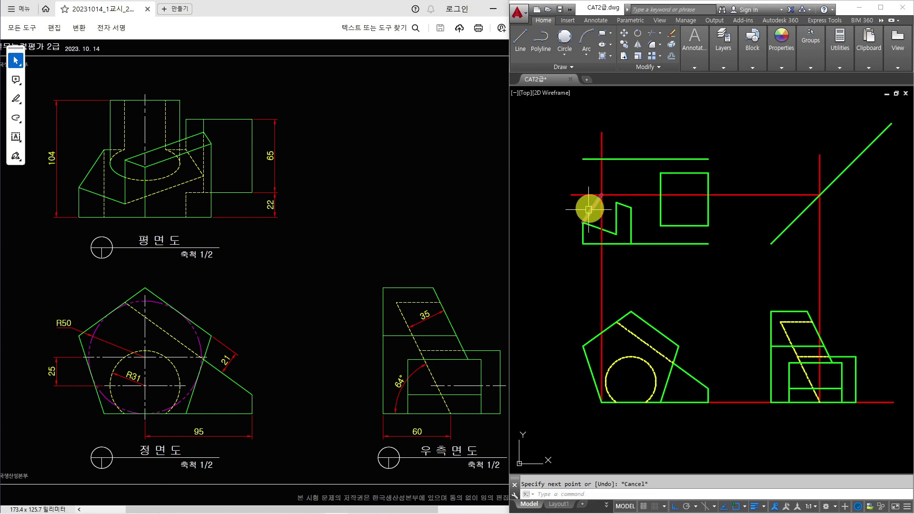
Fillet the slanted line and the horizontal projection line into a sharp corner
text(f)
key(space)
click(591, 209)
click(616, 196)
key(Escape)
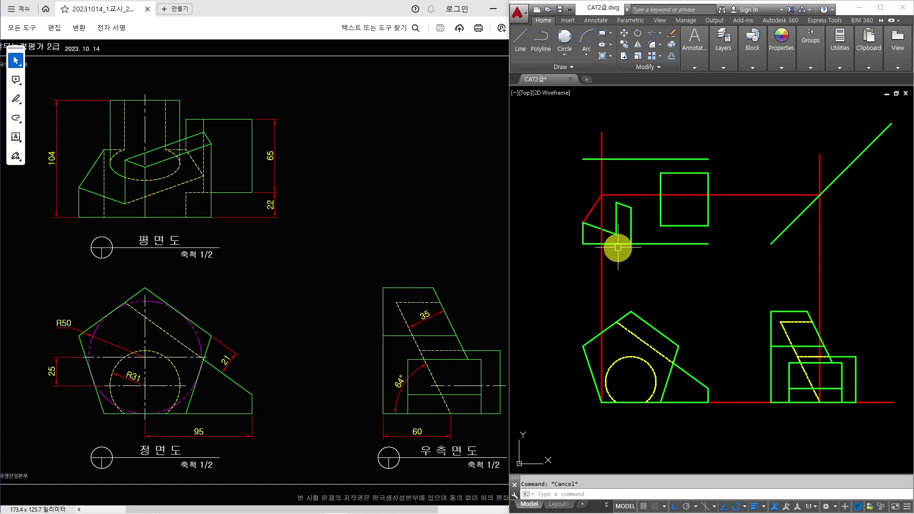
Trim the vertical projection line below the top view's base line and above the slanted line's upper corner
text(tr)
key(space)
click(619, 244)
key(space)
click(602, 259)
key(space)
key(space)
key(space)
key(space)
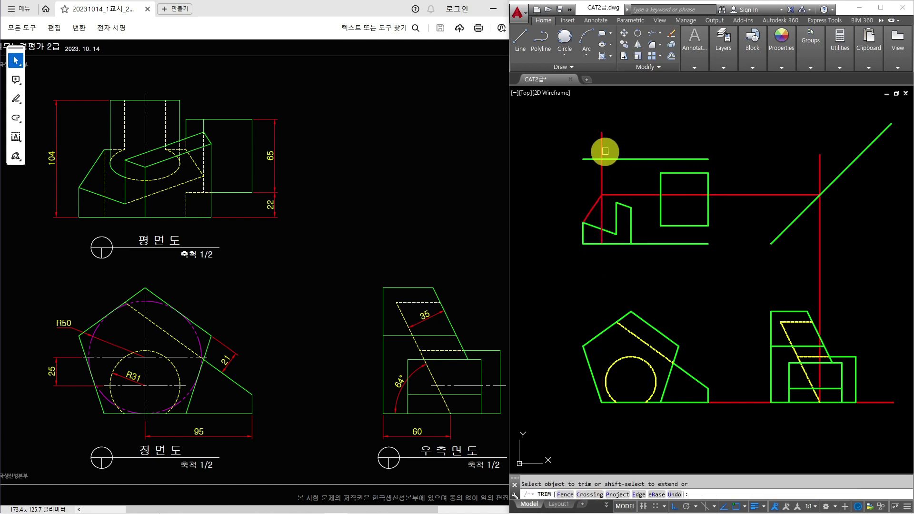
click(601, 168)
key(Escape)
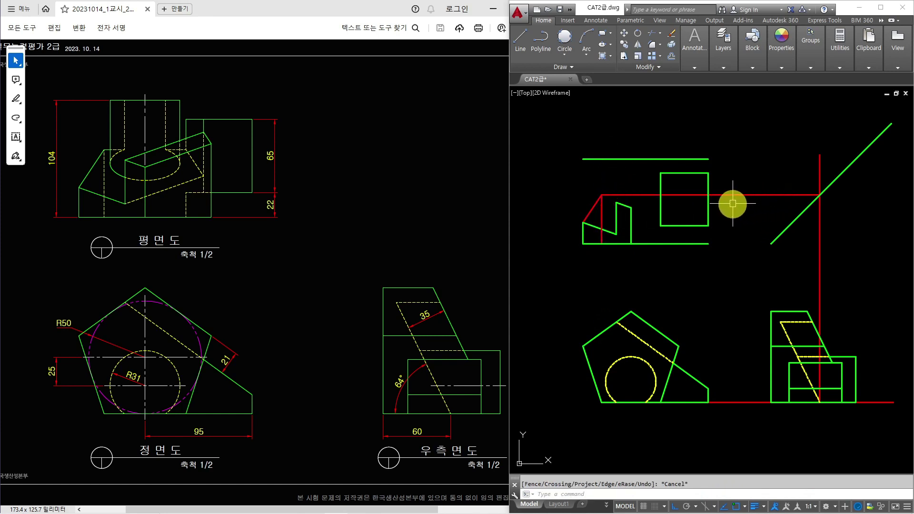
Erase the horizontal and vertical projection lines through the 45° line and the construction line along the front and side views' base
click(782, 194)
click(832, 230)
click(794, 280)
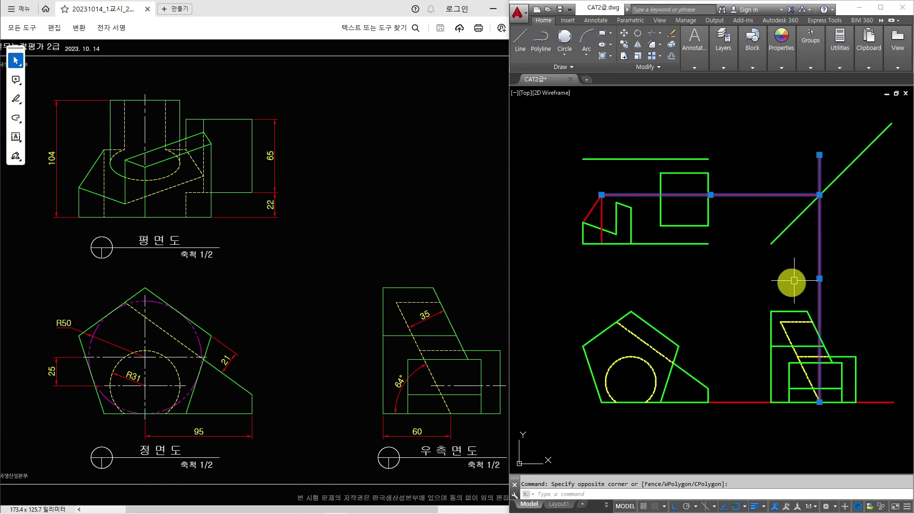
key(Delete)
click(749, 379)
click(742, 423)
key(Delete)
Match the new slanted line's properties to the green sloping outline below it in the top view
scroll(593, 202, up, 4)
text(,)
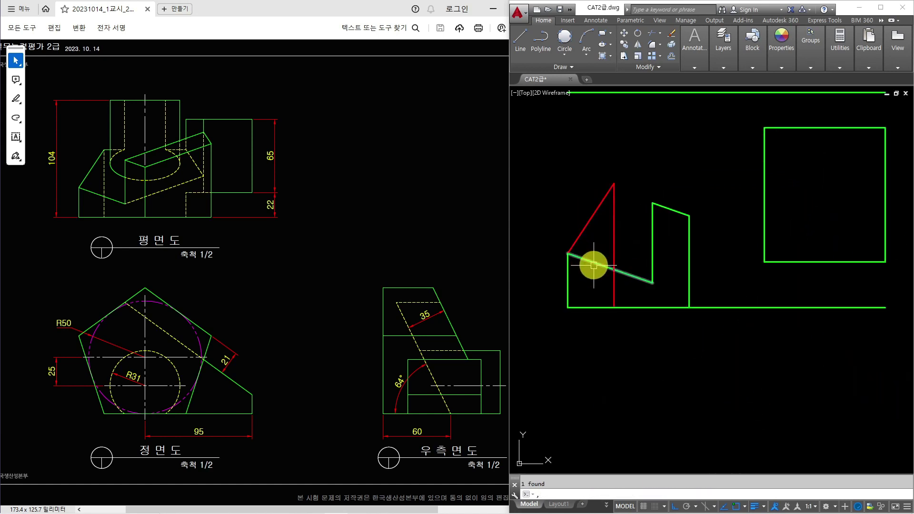
text(A)
key(Return)
click(594, 259)
click(587, 223)
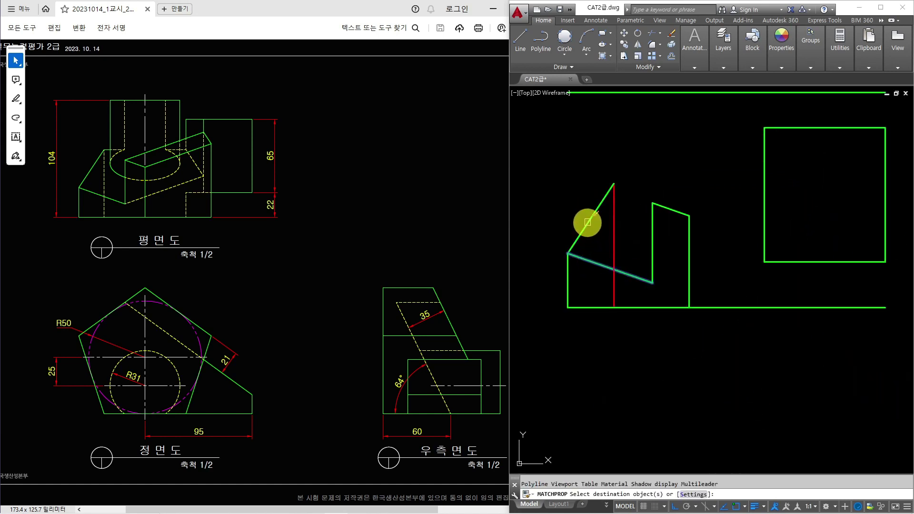
key(Escape)
Move the red vertical line in the top view to the hidden-line layer 숨은선
click(640, 238)
click(608, 236)
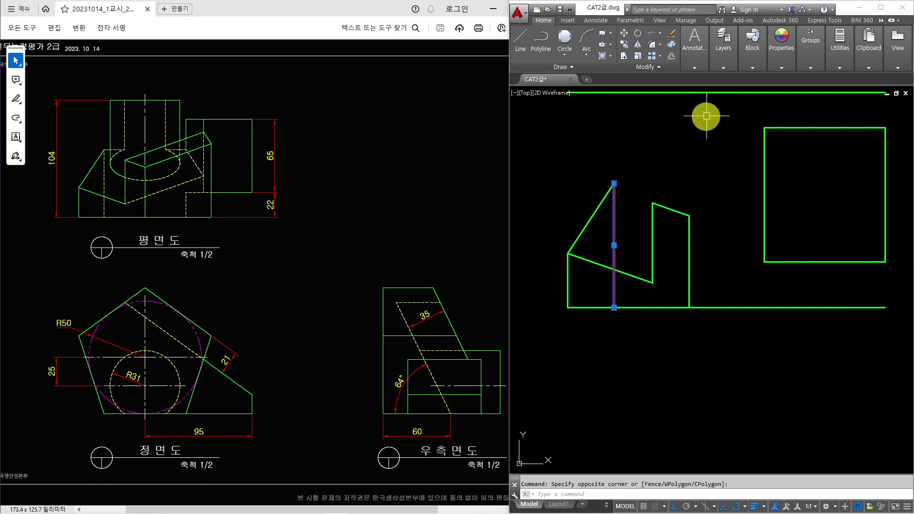
click(721, 67)
click(795, 80)
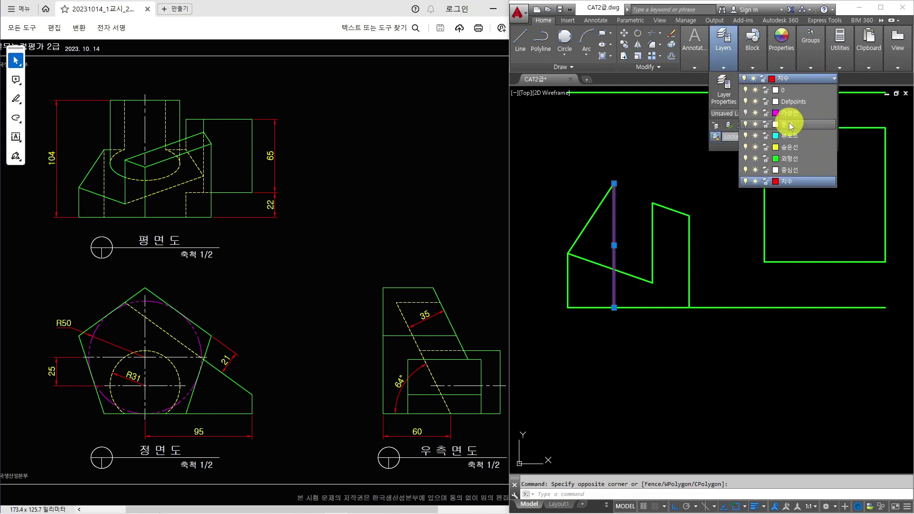
click(789, 142)
key(Escape)
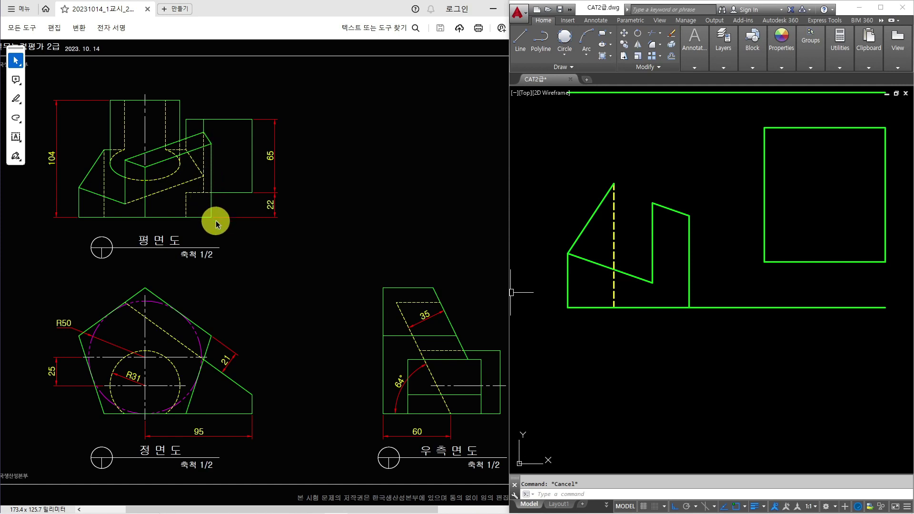
Draw a vertical construction line from the pentagon's right corner up past the top view
middle_drag(774, 377, 718, 279)
scroll(677, 263, down, 2)
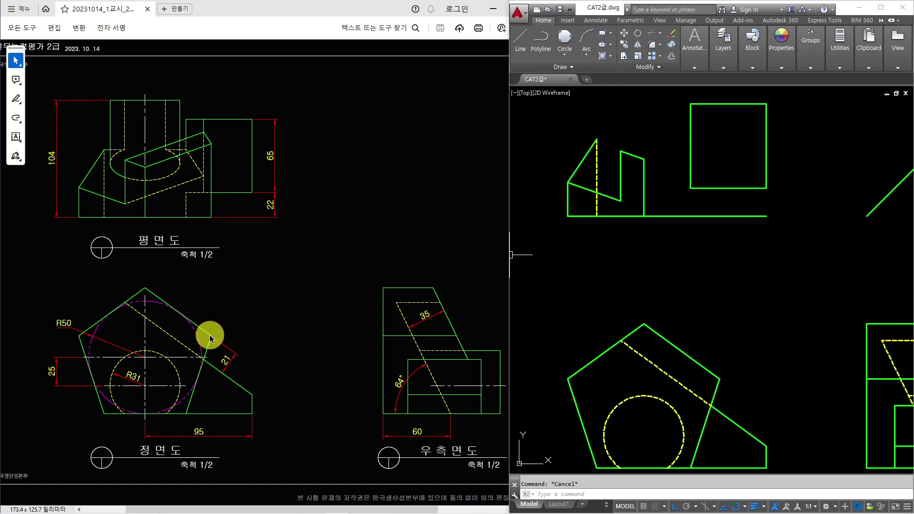
text(L)
key(Return)
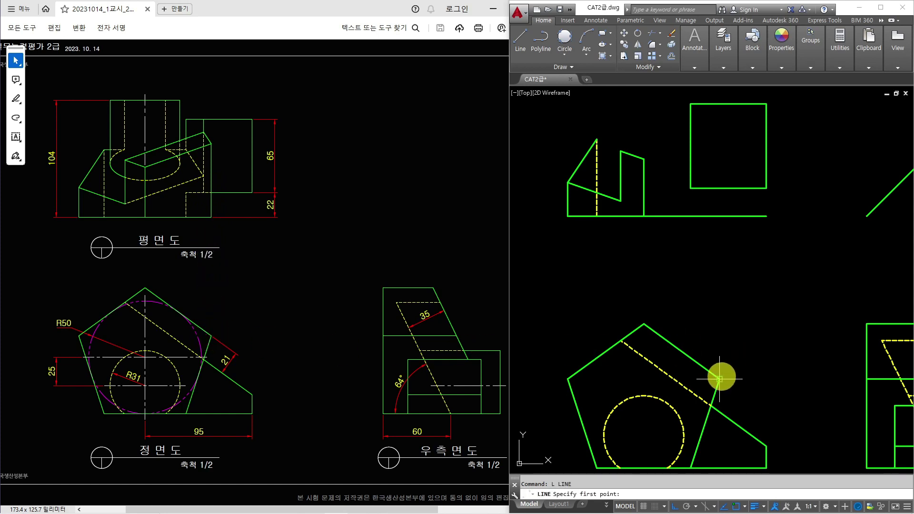
click(719, 379)
scroll(652, 316, down, 2)
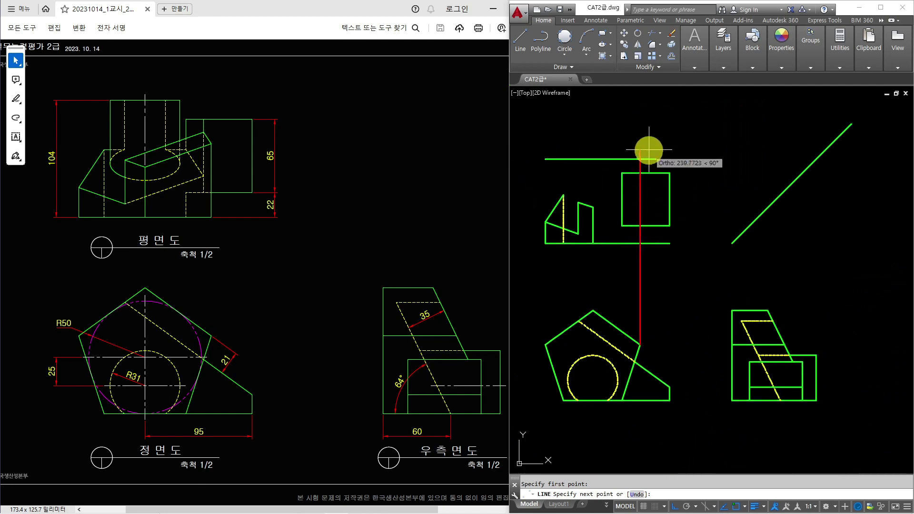
click(649, 137)
key(Return)
Draw a horizontal construction line from the pentagon's right corner across the side view
scroll(653, 336, up, 2)
middle_drag(653, 336, 627, 329)
key(Return)
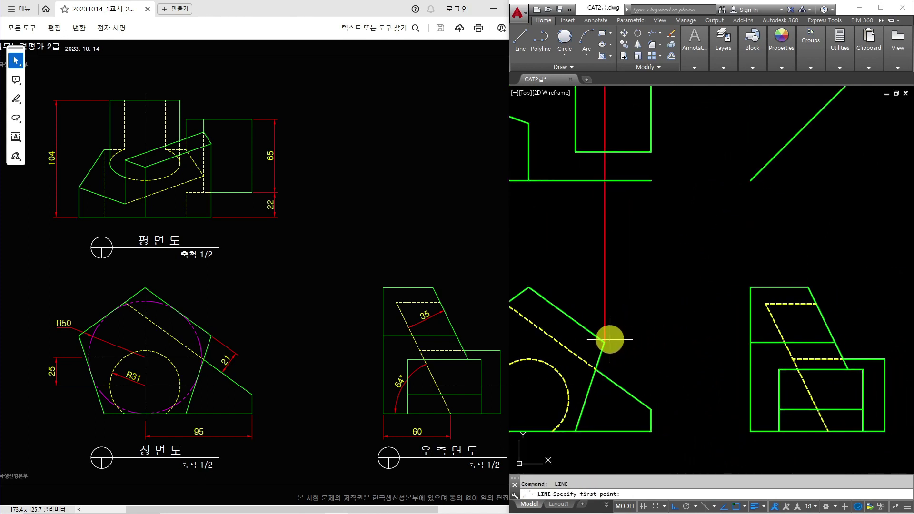
click(883, 342)
middle_drag(836, 328, 833, 357)
key(Return)
Project the side view's left edge up to the 45° line and horizontally back across the pentagon corner's vertical projection line
key(Return)
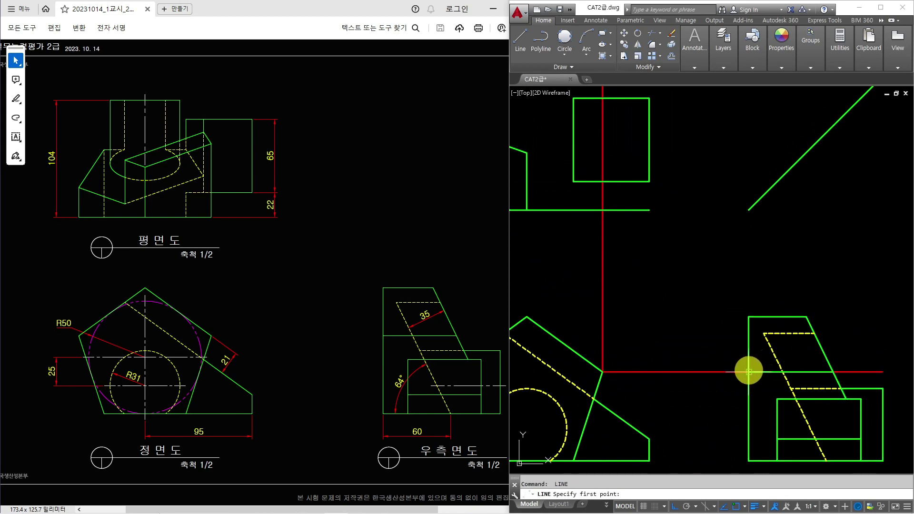
click(748, 371)
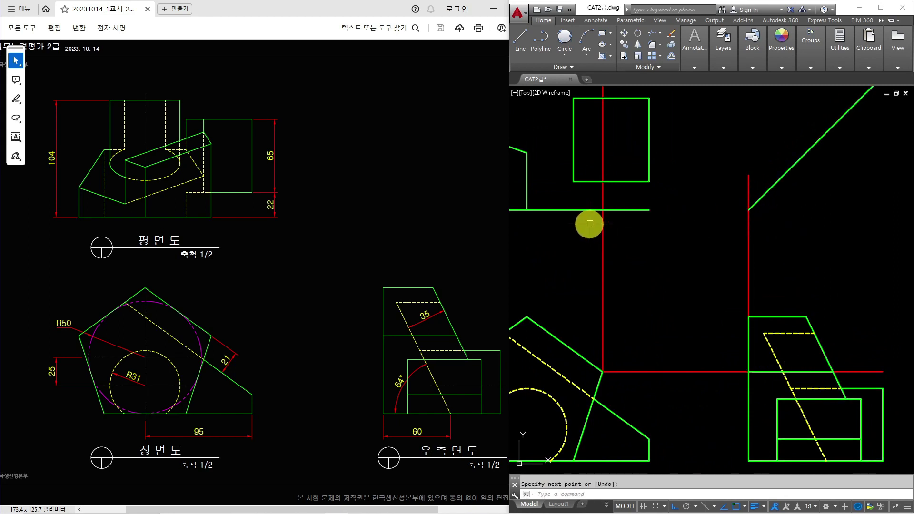
click(749, 209)
click(561, 222)
key(Return)
Mark the crossing of the vertical projection line and the top view's base line with a circle of radius 3
text(c)
key(Return)
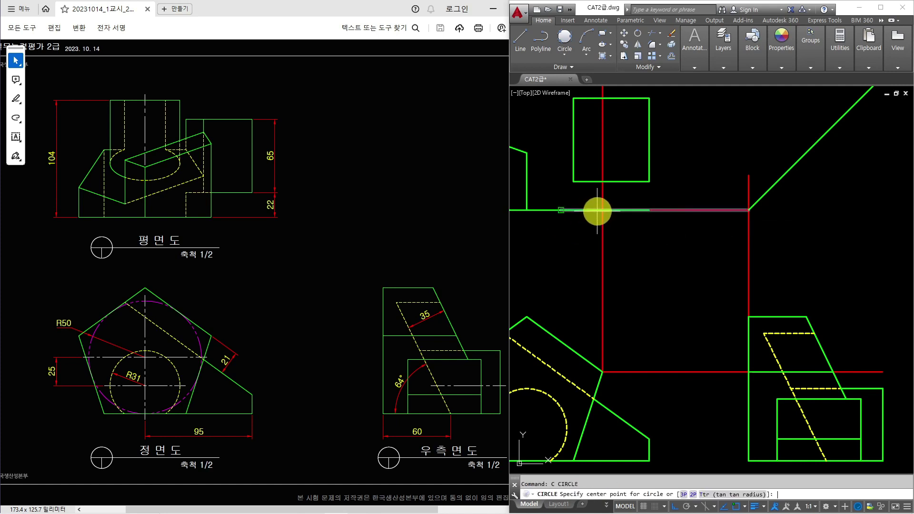
click(602, 210)
Erase the vertical and horizontal projection lines that meet at the lower end of the 45° line
click(703, 234)
click(690, 199)
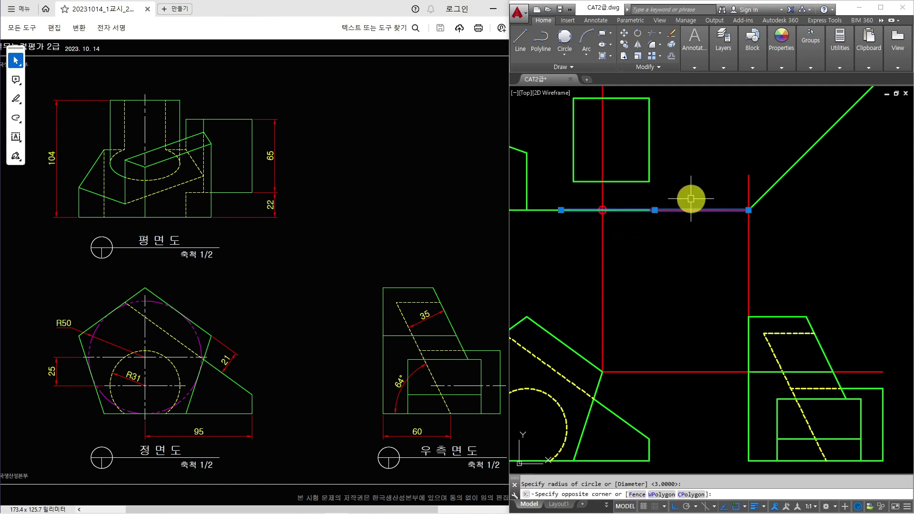
click(784, 242)
click(734, 238)
key(Return)
key(Escape)
click(782, 270)
click(727, 252)
text(e)
key(Return)
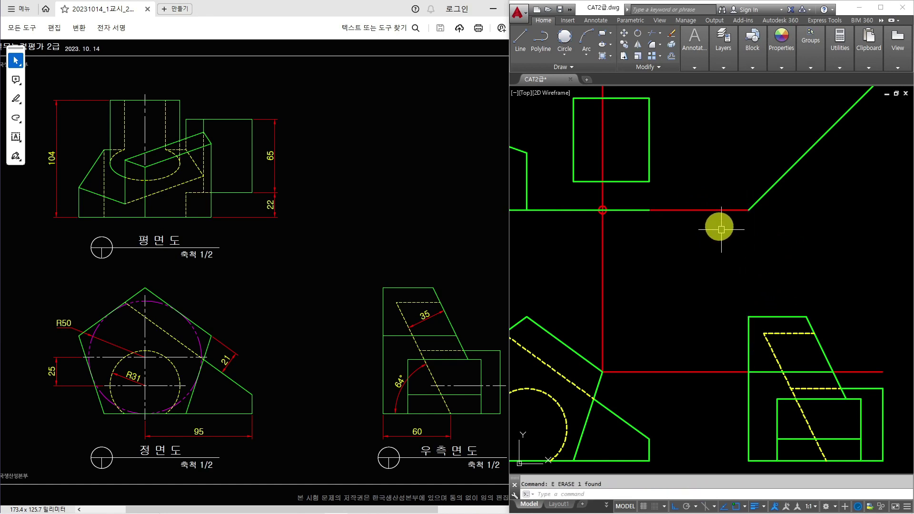
click(720, 228)
click(698, 206)
text(e)
key(Return)
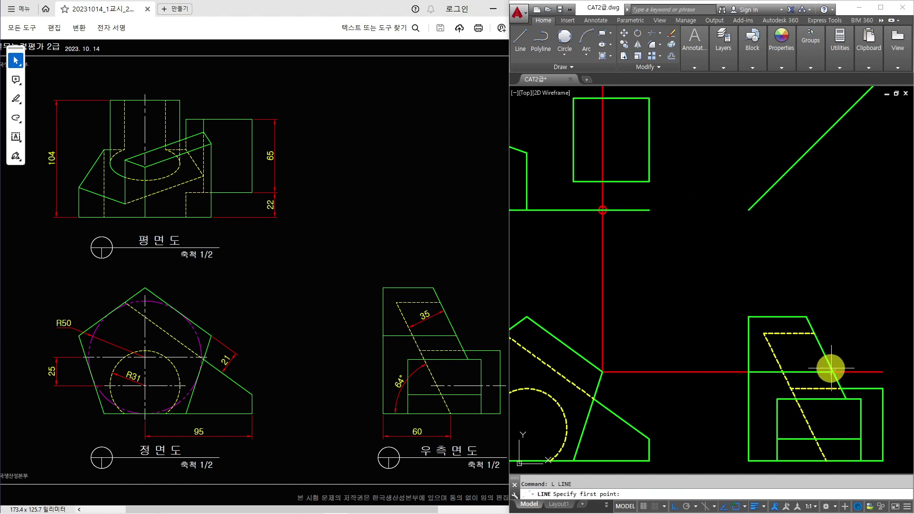
Draw a vertical construction line from the pentagon corner's level on the side view's solid slanted edge up past the 45° line
click(821, 117)
key(Return)
key(Return)
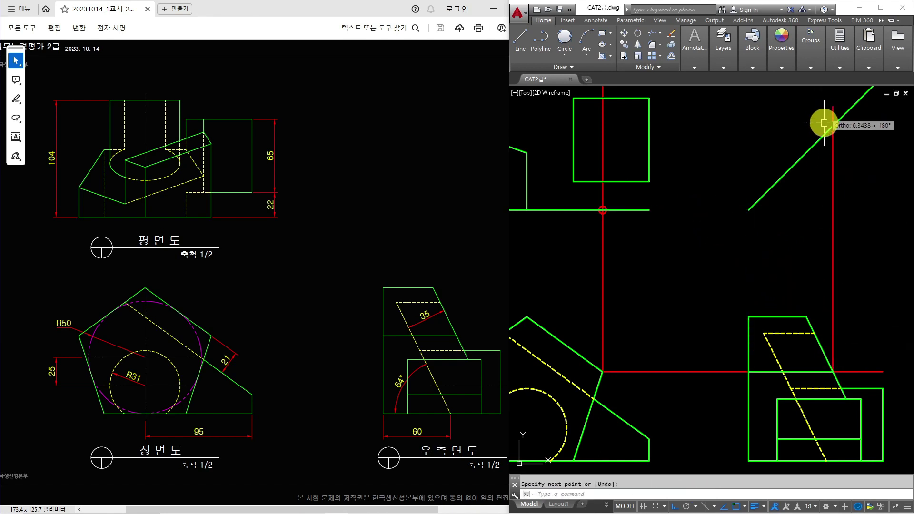
Draw a horizontal line from the 45° line crossing back across the pentagon corner's vertical projection line and mark their intersection with a circle
click(827, 126)
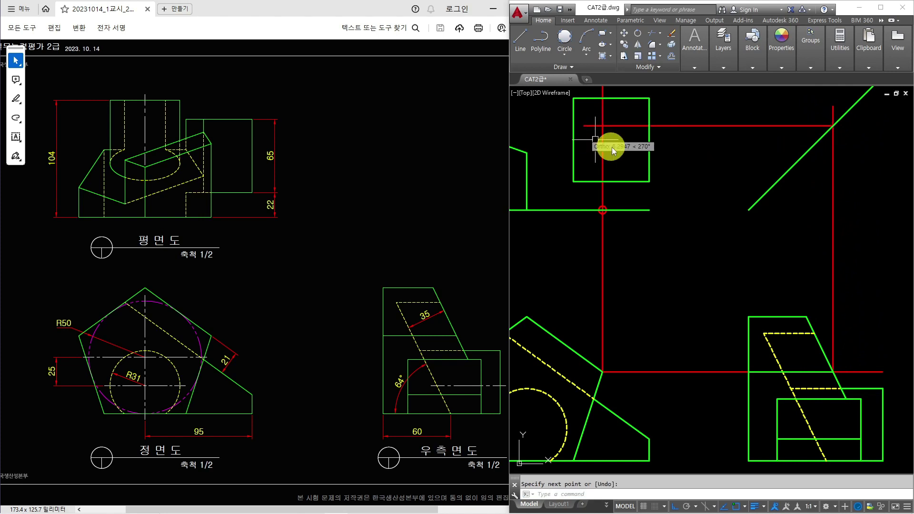
middle_drag(607, 147, 667, 177)
key(Escape)
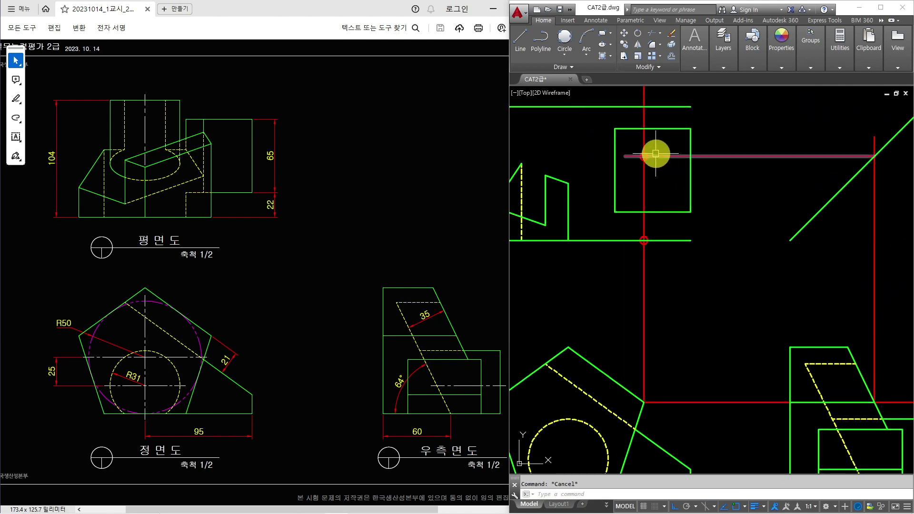
Erase the horizontal and vertical projection lines between the three views, keeping the two marker circles
click(791, 140)
click(767, 164)
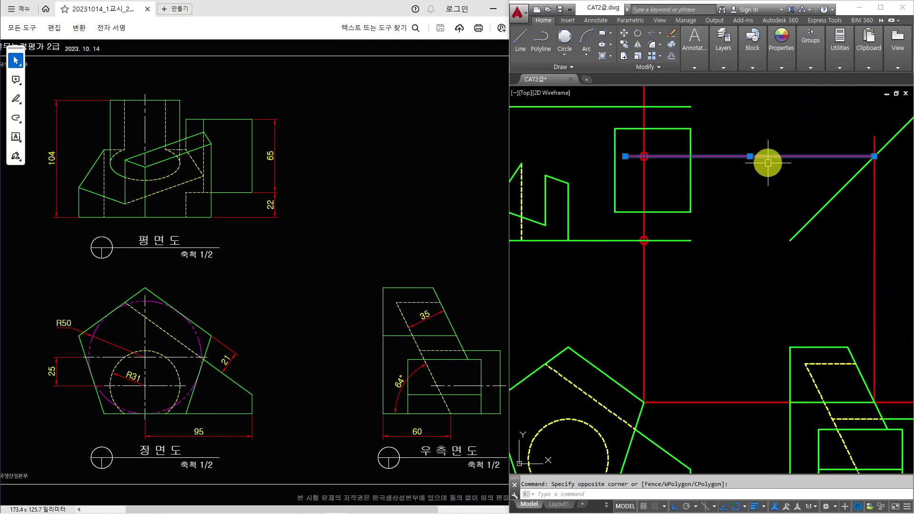
click(901, 263)
click(846, 271)
click(741, 347)
click(696, 430)
click(679, 336)
click(631, 289)
text(e)
key(space)
Draw a vertical line from the center of the upper marker circle down to the marker on the top view's base line
mouse_move(652, 223)
middle_down()
mouse_move(671, 265)
mouse_move(682, 265)
middle_up()
scroll(673, 199, up, 2)
text(l)
key(space)
click(673, 199)
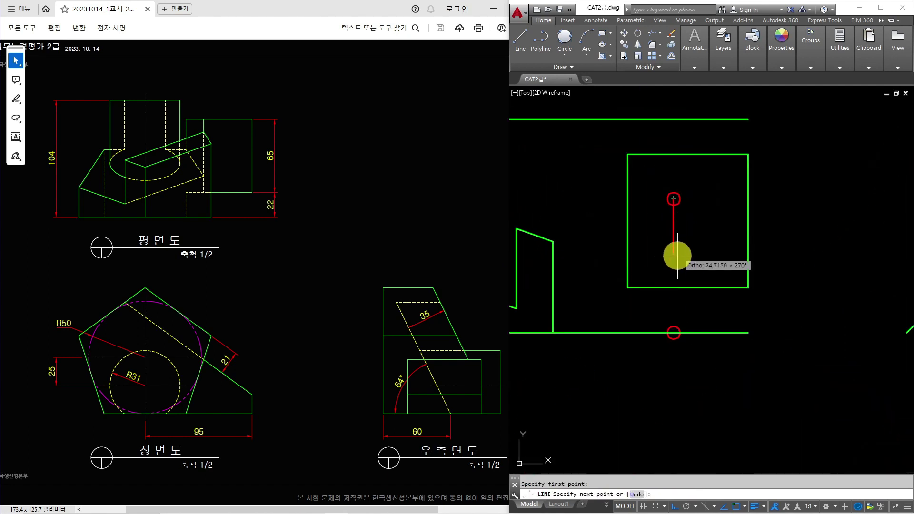
key(Escape)
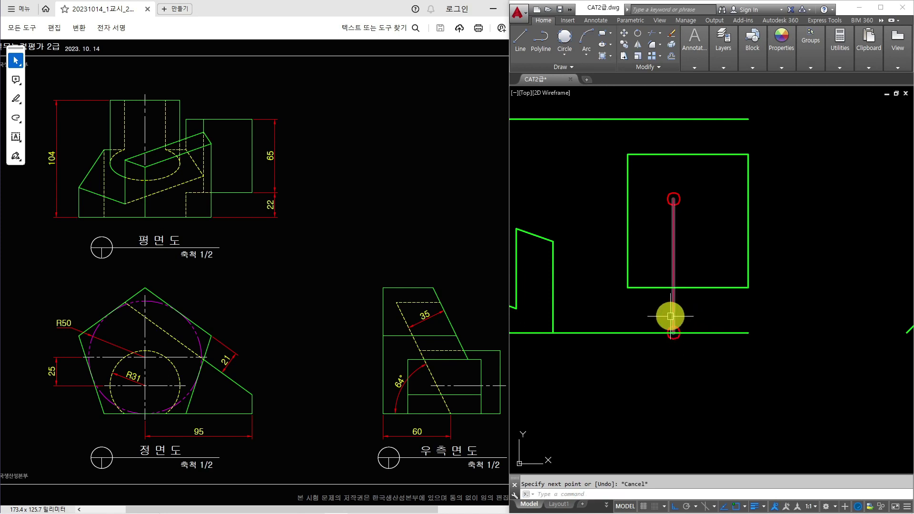
Erase the two marker circles at the ends of the new vertical line
click(659, 317)
click(698, 355)
click(658, 185)
click(685, 214)
text(e)
key(space)
Draw a slanted line from the new vertical line's upper end to the top of the top view's central vertical edge
middle_drag(685, 214, 727, 229)
text(l)
click(730, 220)
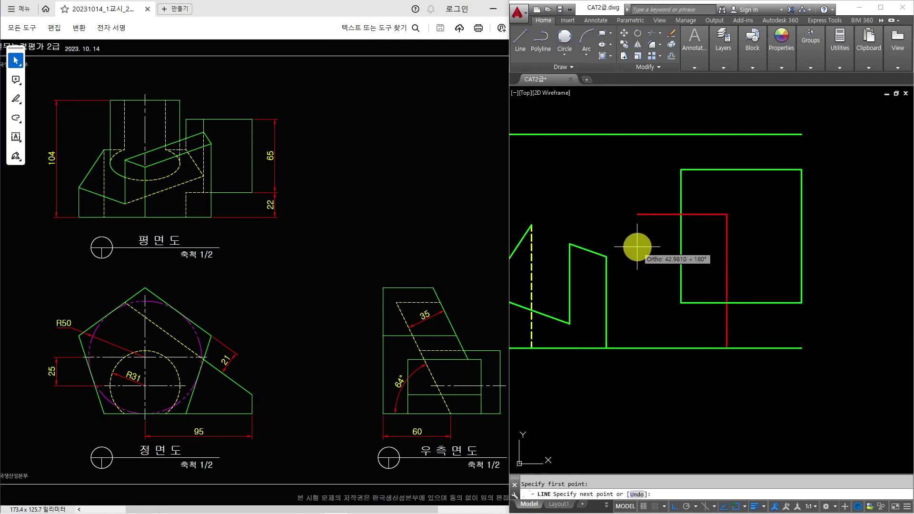
click(606, 257)
key(Escape)
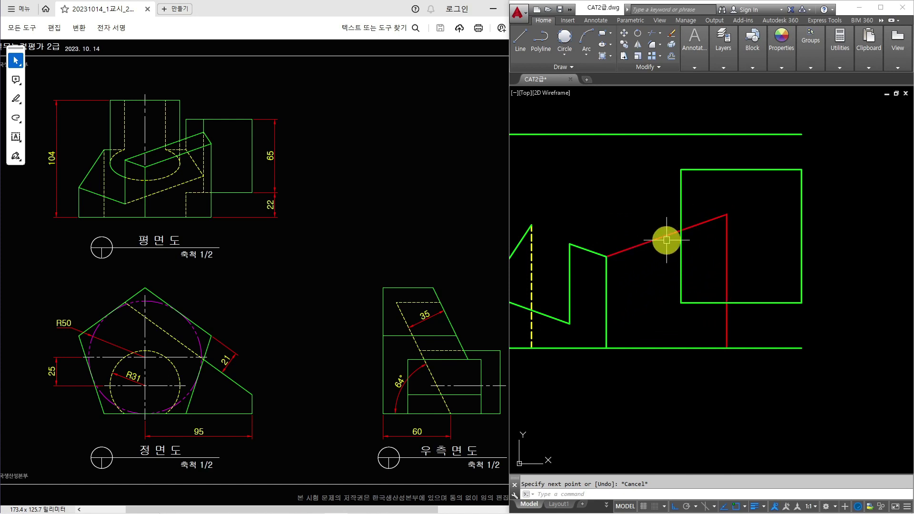
Match the new slanted and vertical red lines to the properties of the green central vertical edge
text(ma)
key(Return)
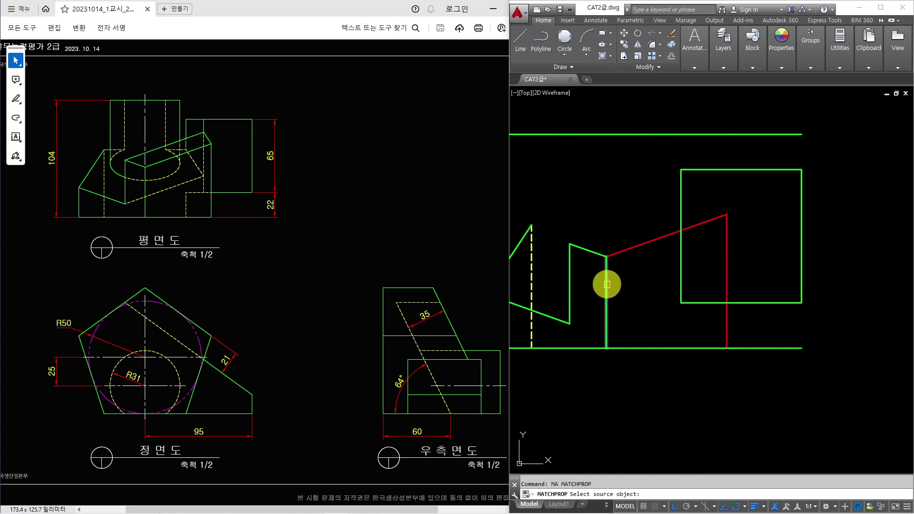
click(609, 279)
click(623, 251)
click(727, 264)
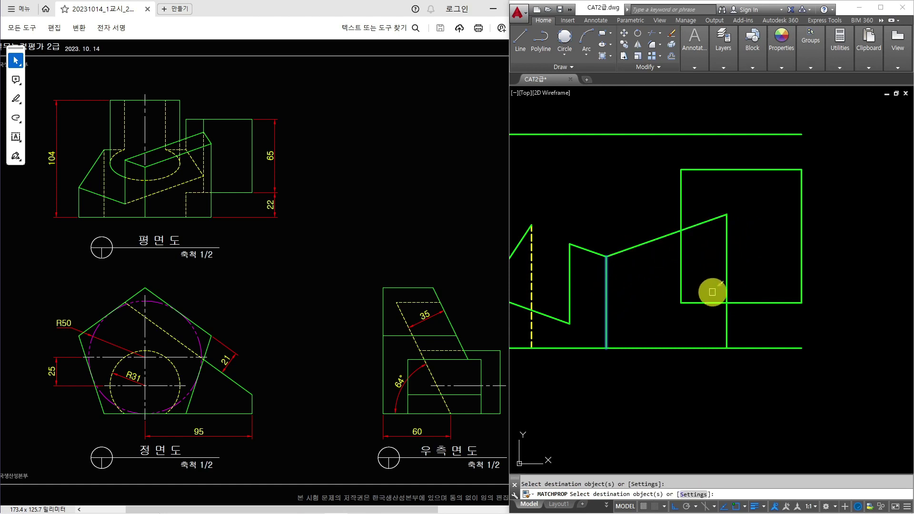
key(Escape)
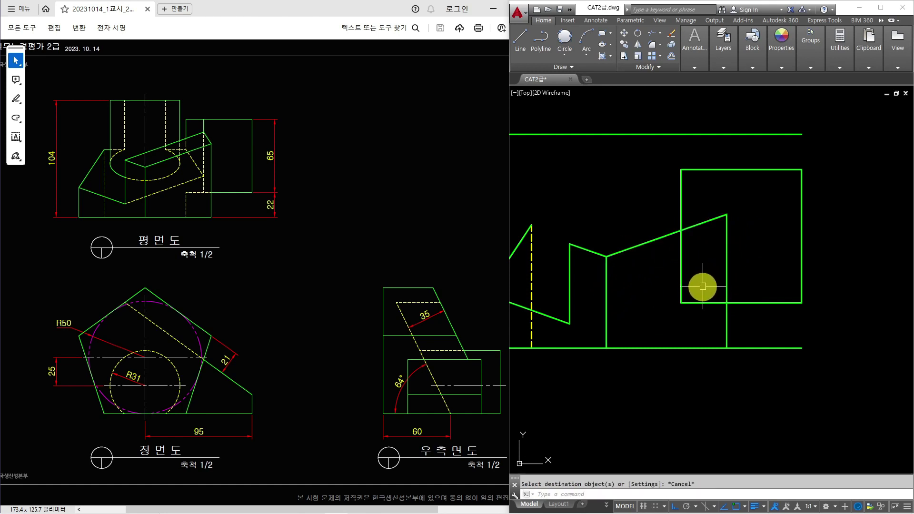
Draw a vertical line from the top view rectangle's lower-left corner down to the base line
text(l)
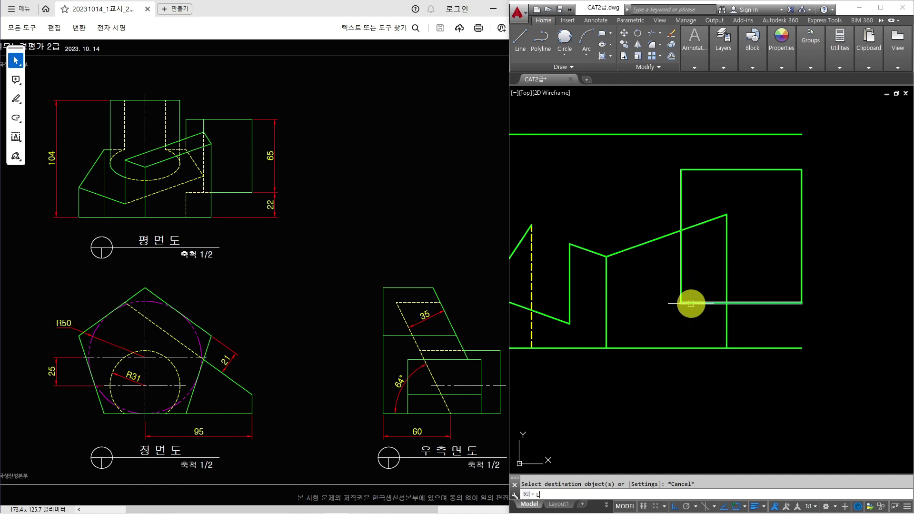
key(Return)
click(684, 304)
click(681, 347)
key(Escape)
Trim the base line beyond the right vertical edge and the rectangle's left side below the slanted edge
text(tr)
key(Return)
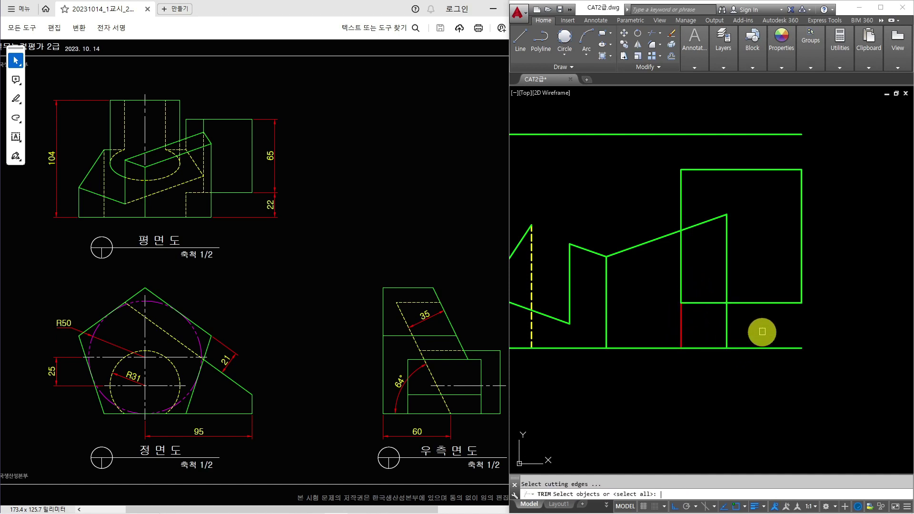
key(Return)
click(761, 347)
click(680, 285)
key(Escape)
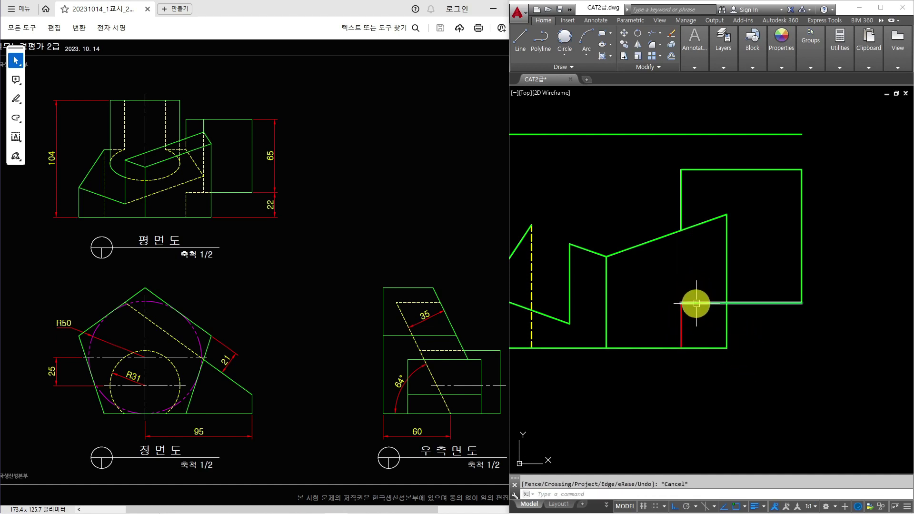
Split the rectangle's bottom edge at the top view's right vertical edge using Break and Trim
text(br)
key(Return)
click(700, 304)
click(710, 319)
text(tr)
key(Return)
key(Return)
click(717, 302)
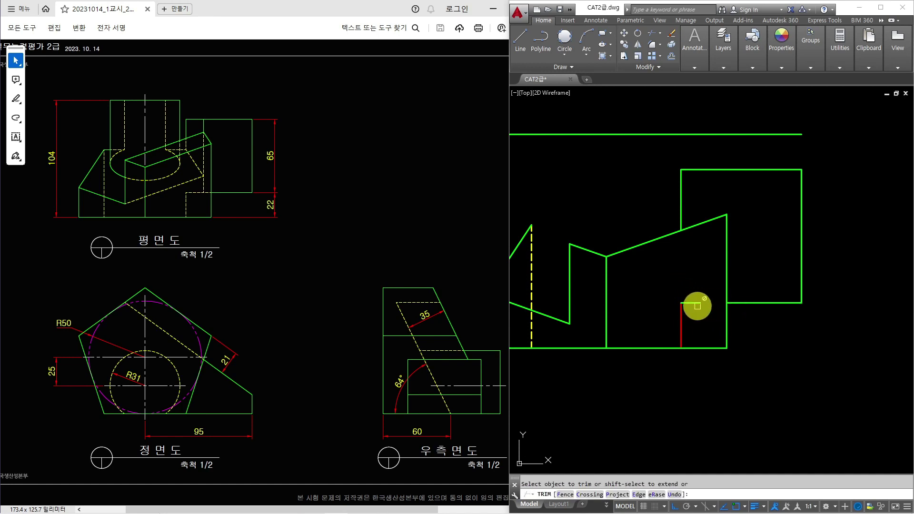
key(Escape)
Match the short vertical line and the covered part of the rectangle's bottom edge to the yellow dashed hidden line
text(ma)
key(Return)
click(531, 300)
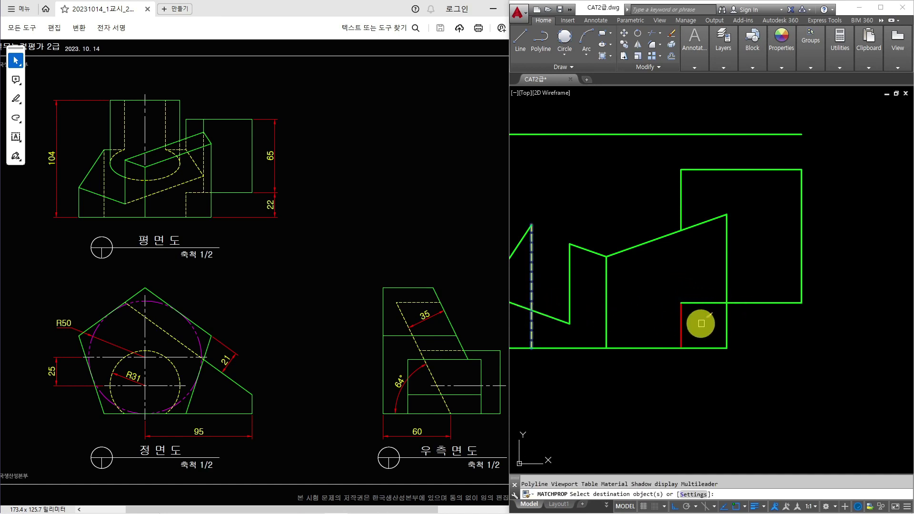
click(716, 326)
click(685, 308)
key(Escape)
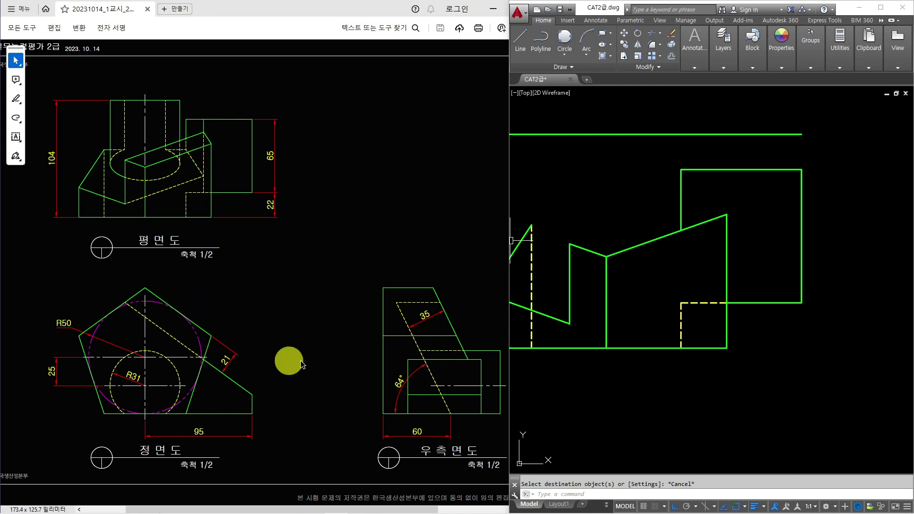
Draw a vertical construction line from the intersection of the pentagon's right edge and the slanted line up past the top view
scroll(691, 259, down, 2)
text(L)
key(Return)
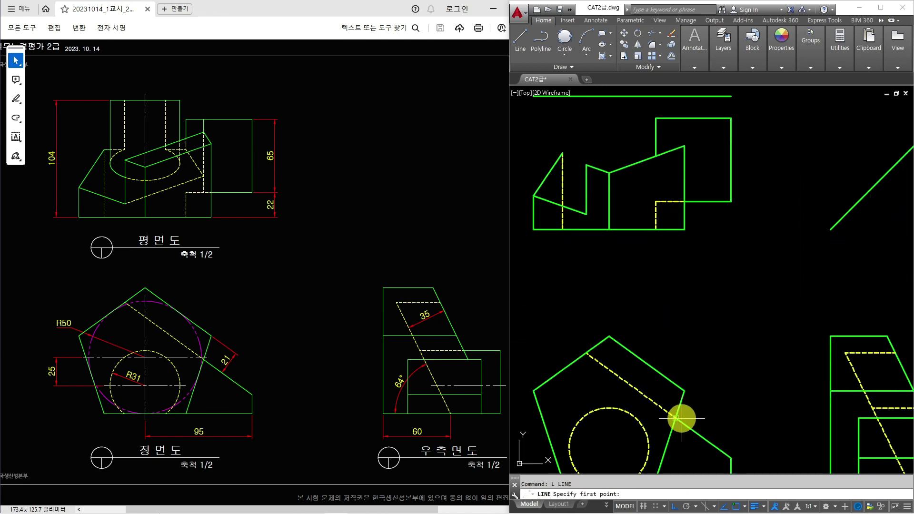
click(675, 417)
scroll(675, 417, down, 3)
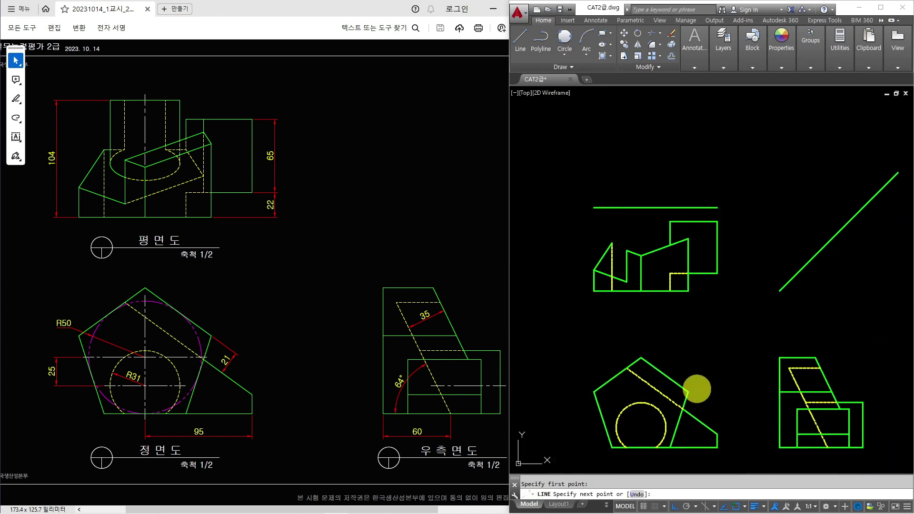
click(648, 179)
key(Return)
Draw a horizontal construction line from the same front view intersection across the side view
key(Return)
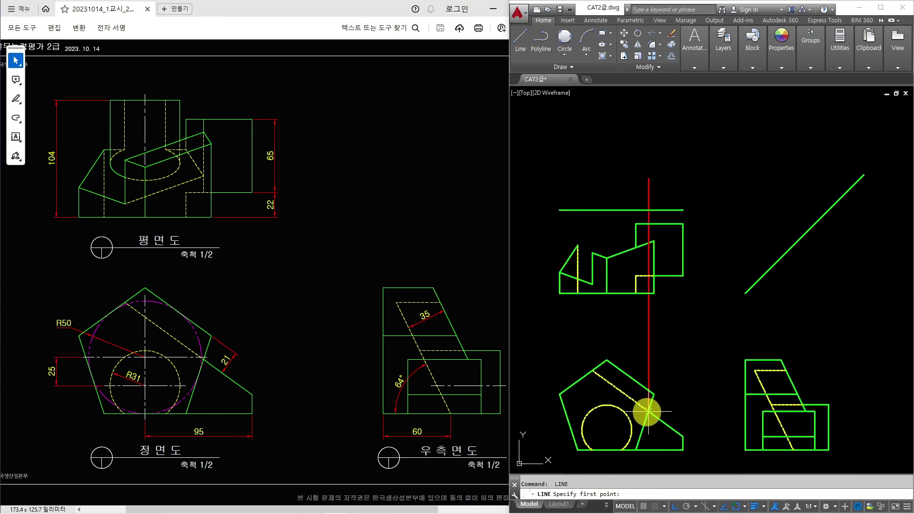
click(647, 411)
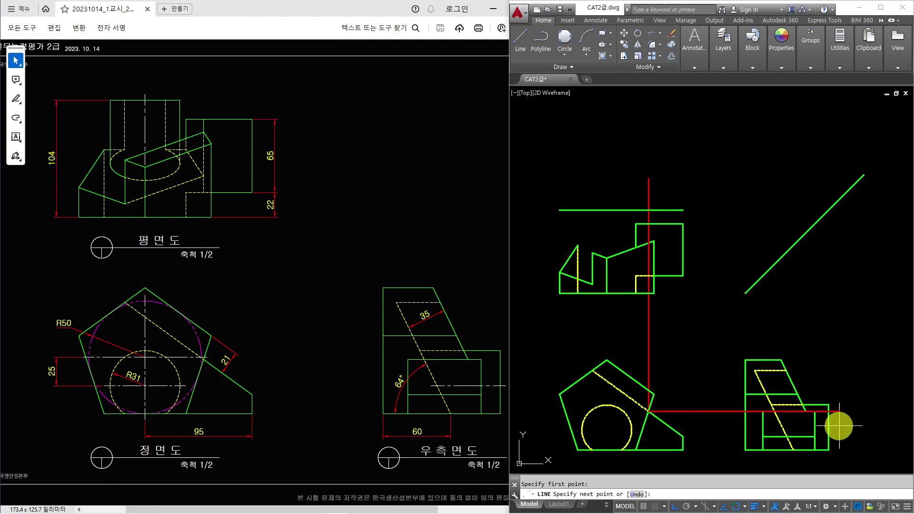
click(862, 421)
scroll(807, 417, up, 2)
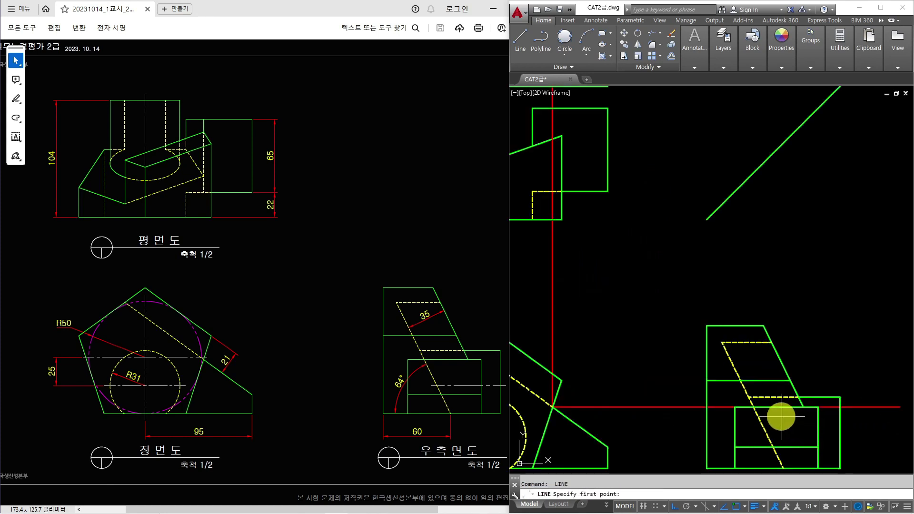
key(Return)
Project the side view inner rectangle's upper-left corner up past the 45° line and horizontally back across the vertical projection line
key(Return)
click(735, 407)
click(729, 166)
key(Return)
key(Return)
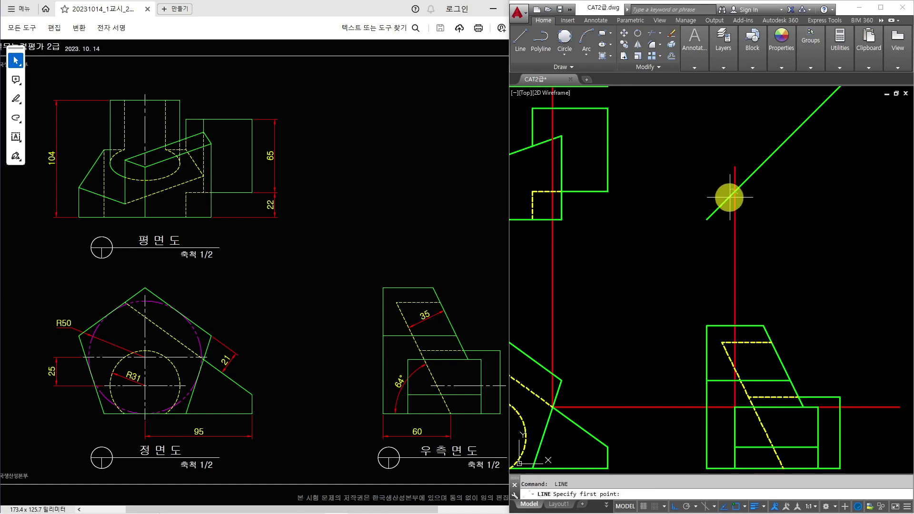
click(731, 192)
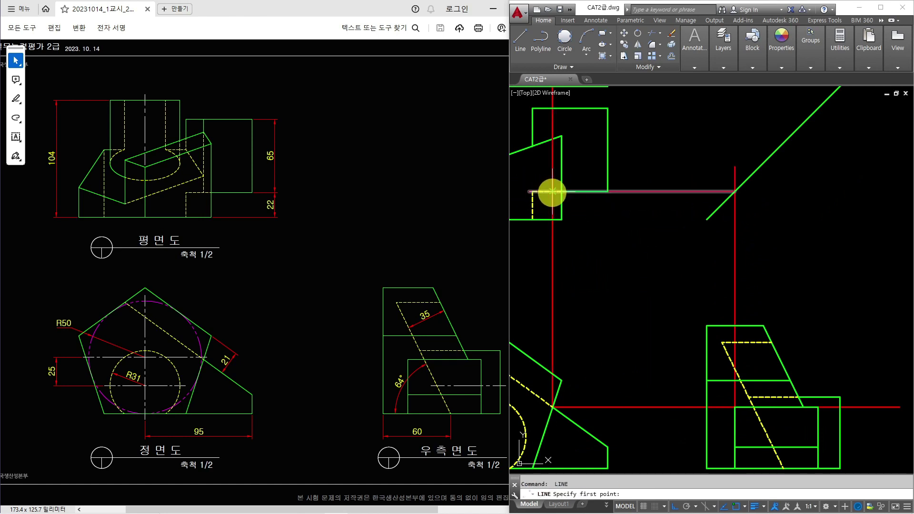
Mark the projection lines' crossing on the top view rectangle's bottom edge level with a circle of radius 3
text(c)
key(Return)
click(553, 192)
key(Return)
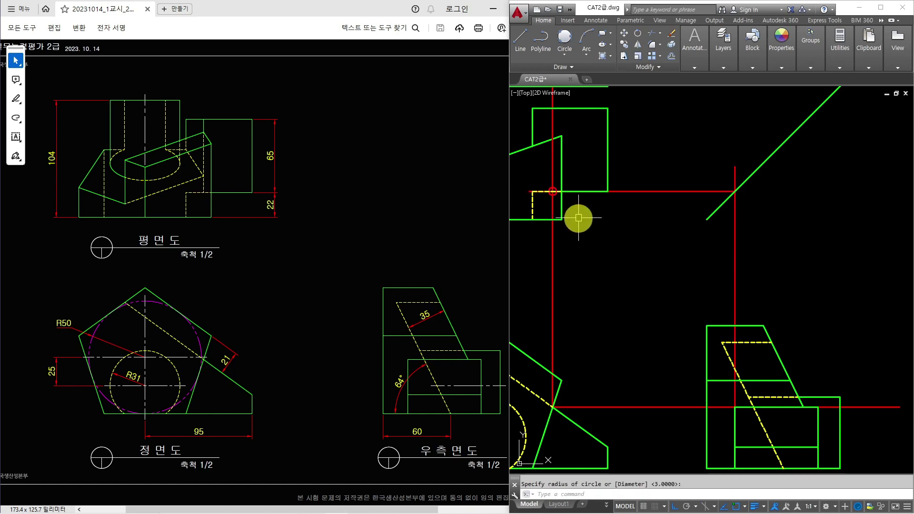
scroll(551, 191, up, 5)
text(e)
key(Return)
click(571, 183)
key(Return)
key(c)
key(Return)
click(557, 192)
text(3)
key(Return)
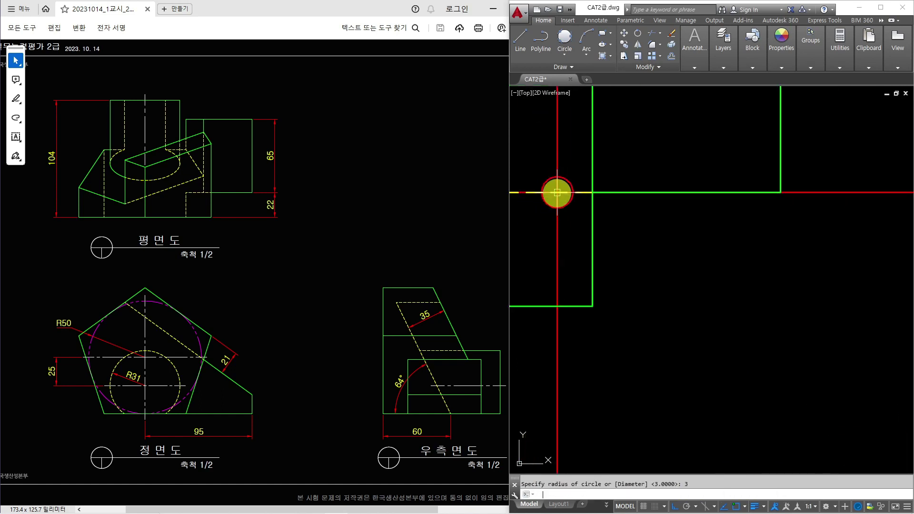
key(Escape)
Erase the vertical and horizontal projection lines of the inner rectangle's upper-left corner
scroll(557, 193, down, 5)
click(743, 261)
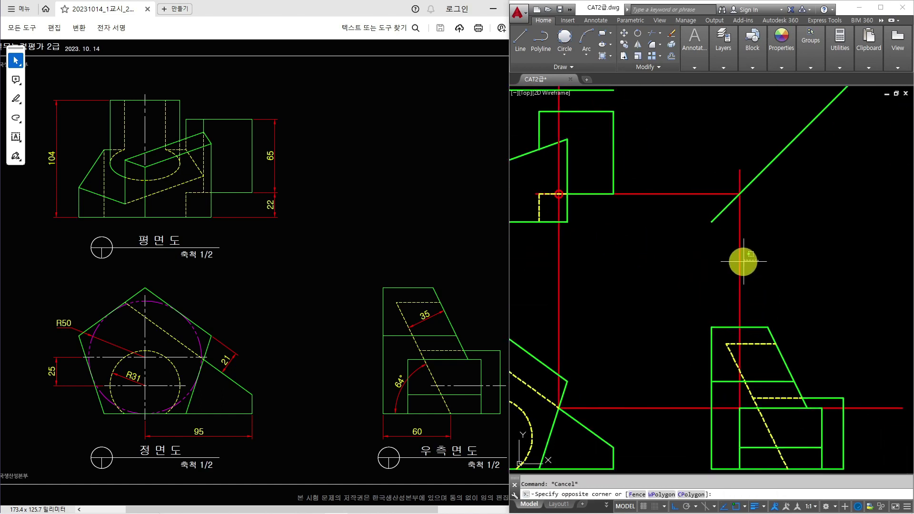
click(644, 184)
key(Delete)
Project the lower end of the side view's solid slanted edge up past the 45° line and horizontally back across the top view
text(l)
key(Return)
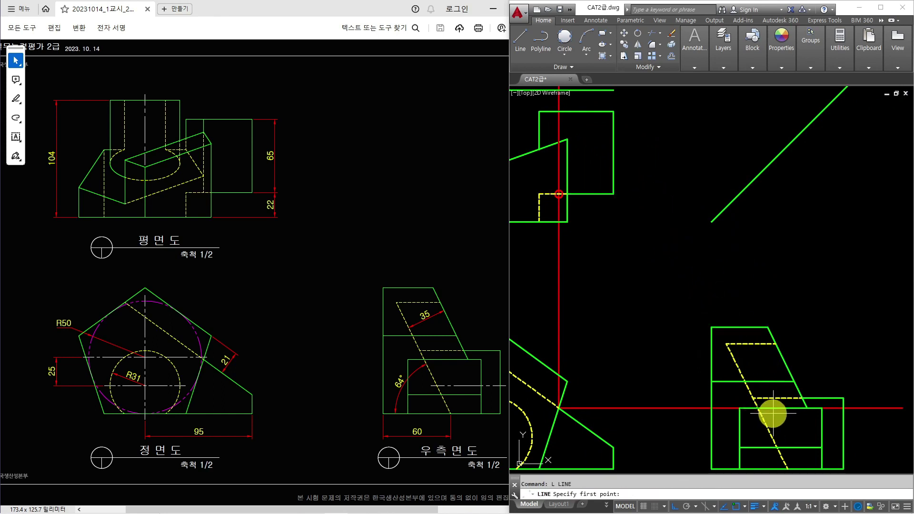
click(805, 407)
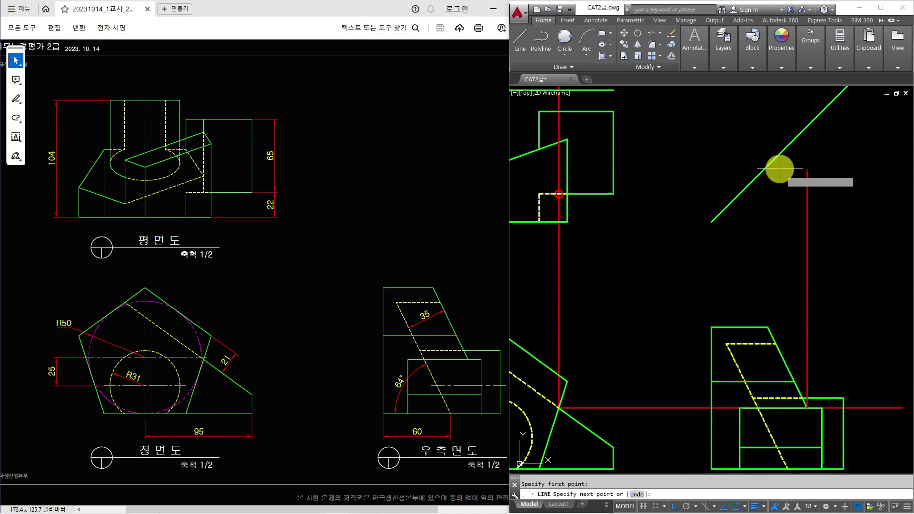
click(785, 110)
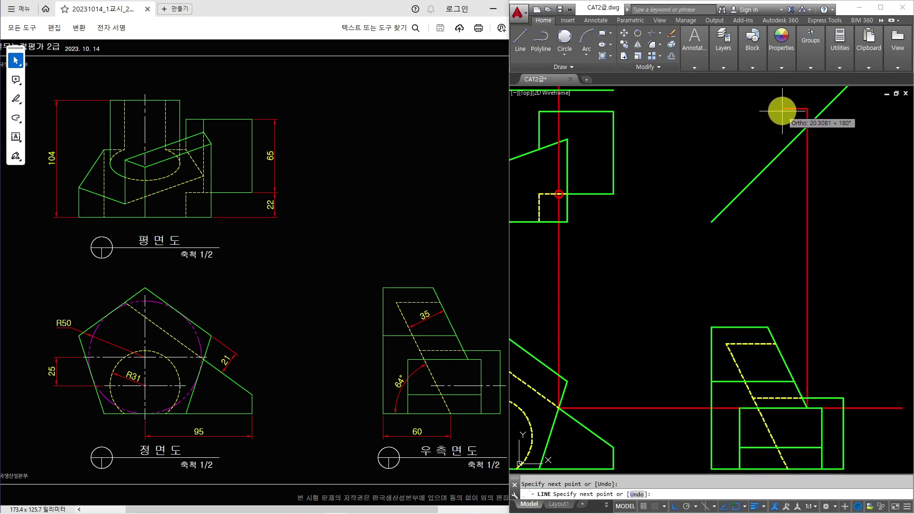
click(807, 126)
Mark the crossing inside the upper part of the top view's rectangle with a circle of radius 3
text(c)
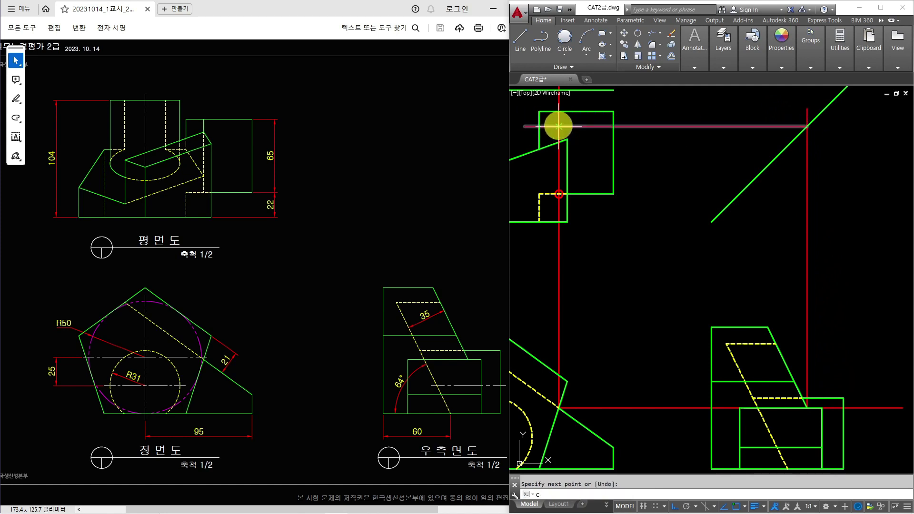
key(Return)
click(565, 126)
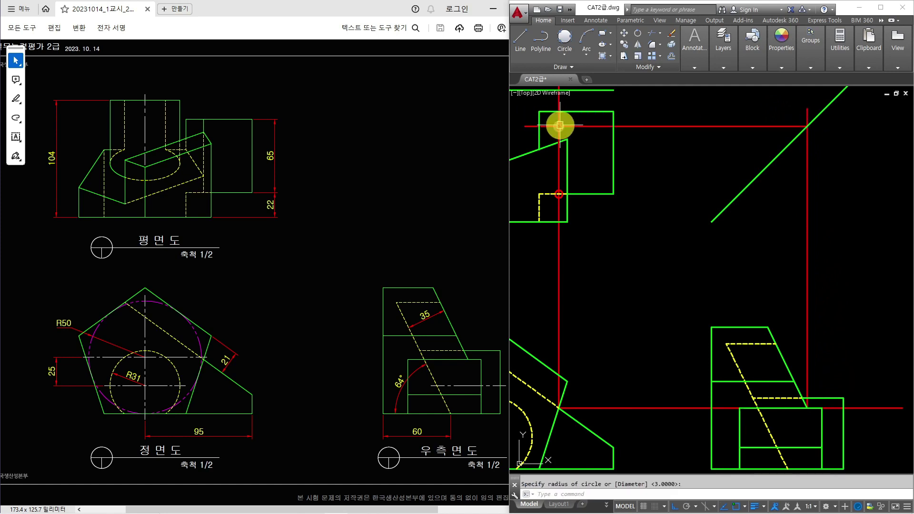
key(Return)
Erase the vertical and horizontal projection lines of the side view's slanted edge end
click(807, 259)
click(676, 126)
text(e)
key(Return)
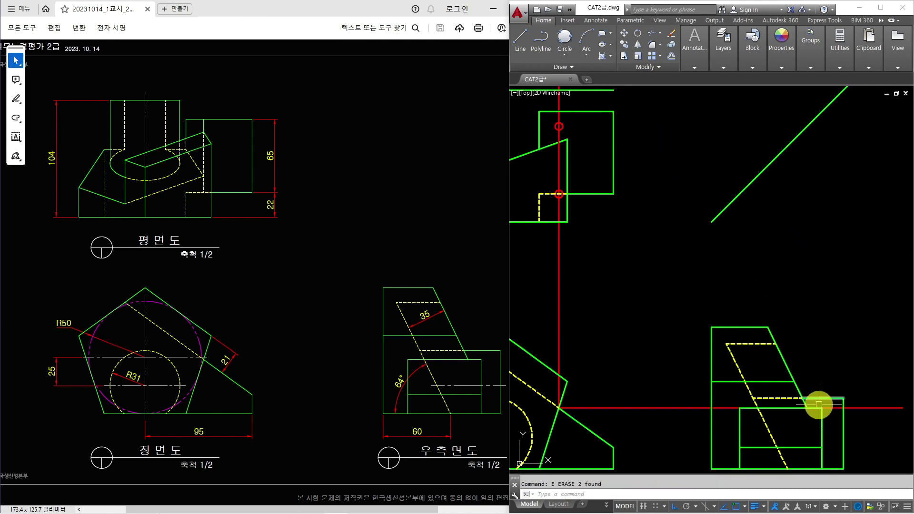
Project the side view inner rectangle's upper-right corner up past the 45° line and horizontally back across the top view
scroll(818, 405, up, 2)
text(l)
key(Return)
click(821, 407)
scroll(821, 408, down, 2)
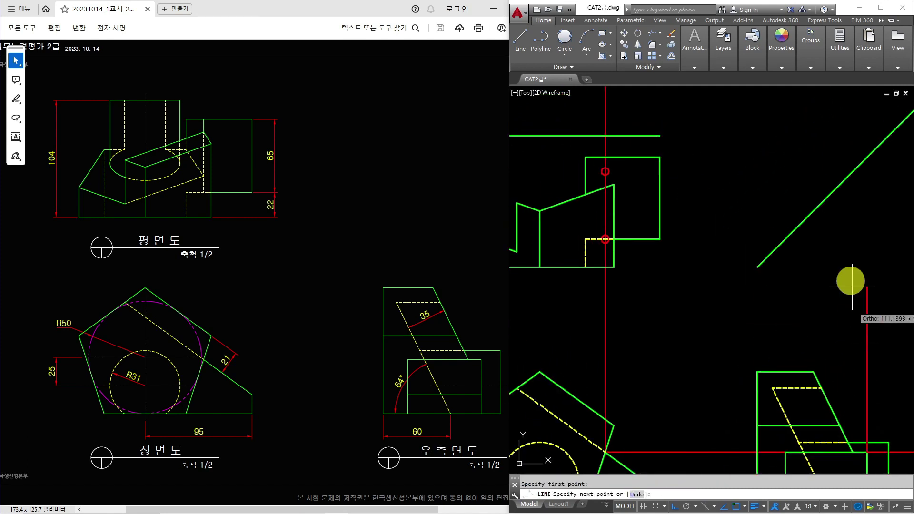
click(836, 114)
key(Return)
click(867, 157)
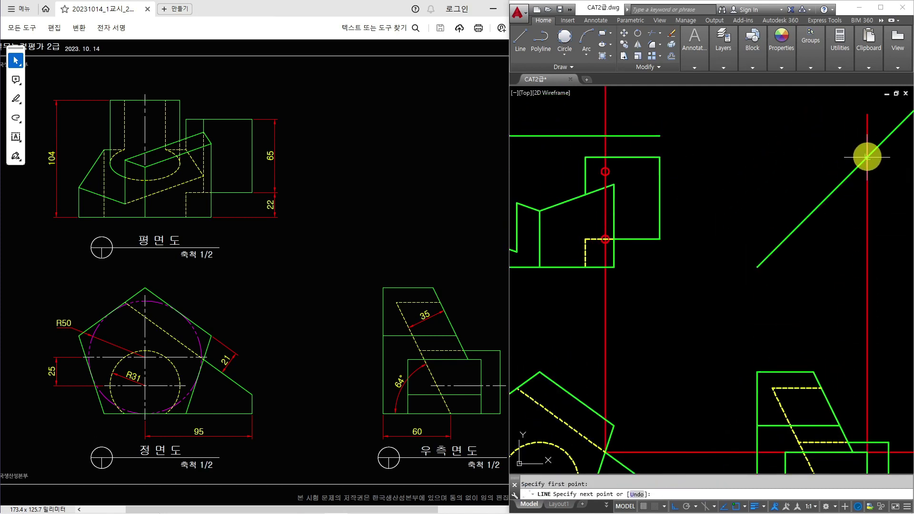
click(563, 157)
key(Return)
Mark the projection lines' crossing on the top view rectangle's upper edge with a circle of radius 3
scroll(603, 157, up, 2)
text(c)
key(Return)
click(602, 155)
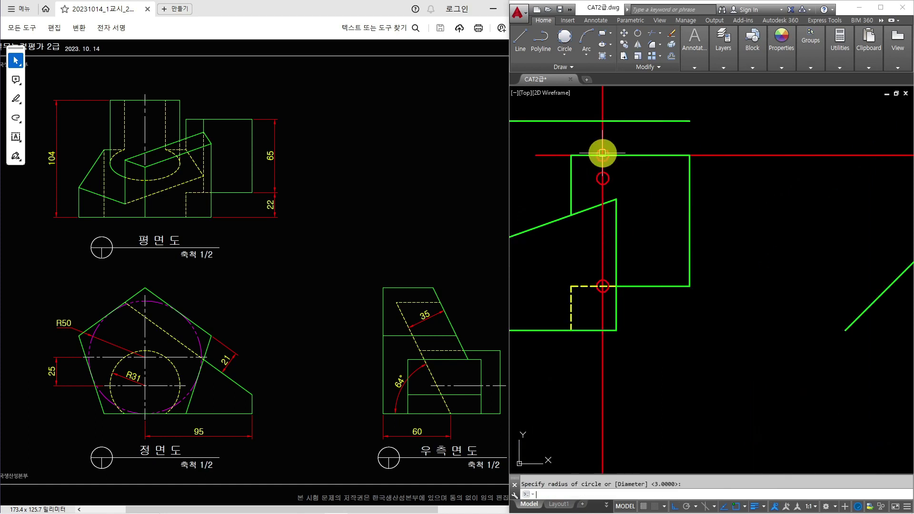
Erase the vertical and horizontal projection lines running between the front, side and top views
key(Return)
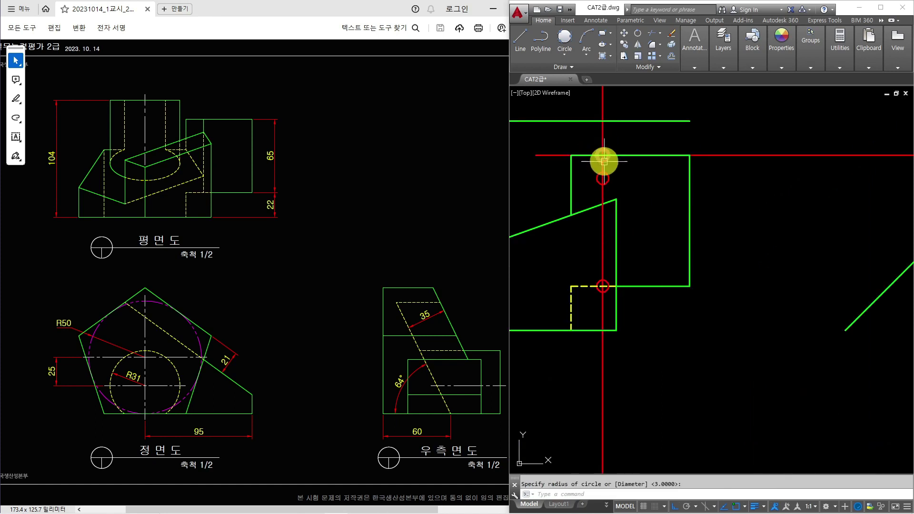
scroll(590, 153, down, 2)
click(882, 333)
click(568, 343)
click(691, 460)
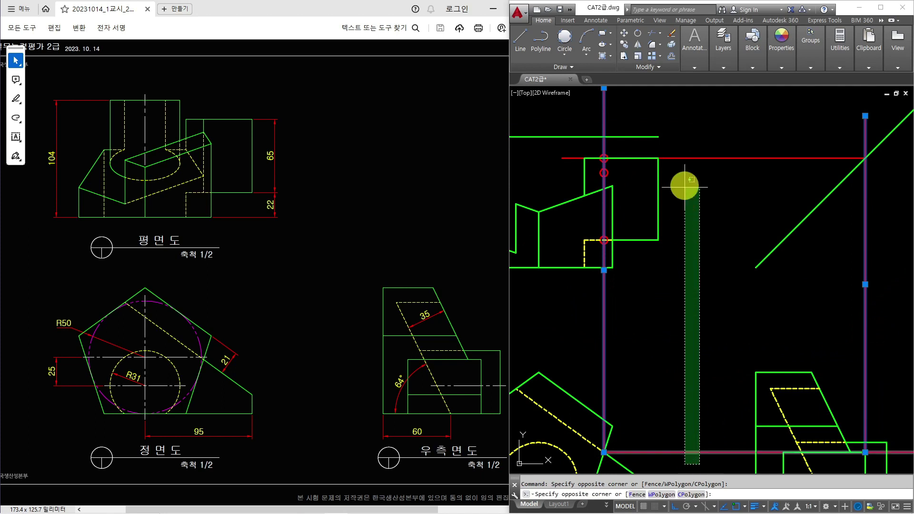
click(683, 183)
text(e)
key(Return)
Draw two connected lines from the slanted edge's right end through the circled point inside the rectangle to the slanted block's upper-left corner
scroll(714, 204, up, 3)
text(k)
key(Return)
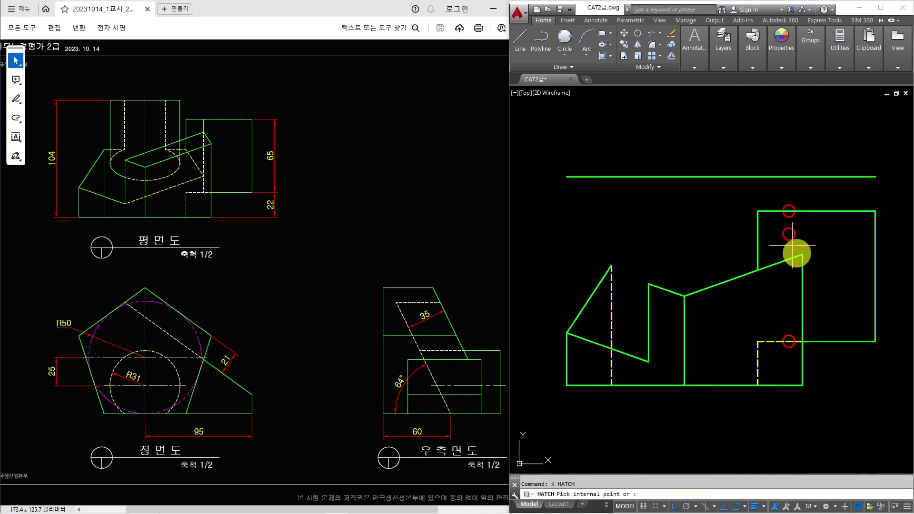
scroll(800, 258, up, 1)
key(Escape)
text(l)
key(Return)
scroll(801, 243, up, 1)
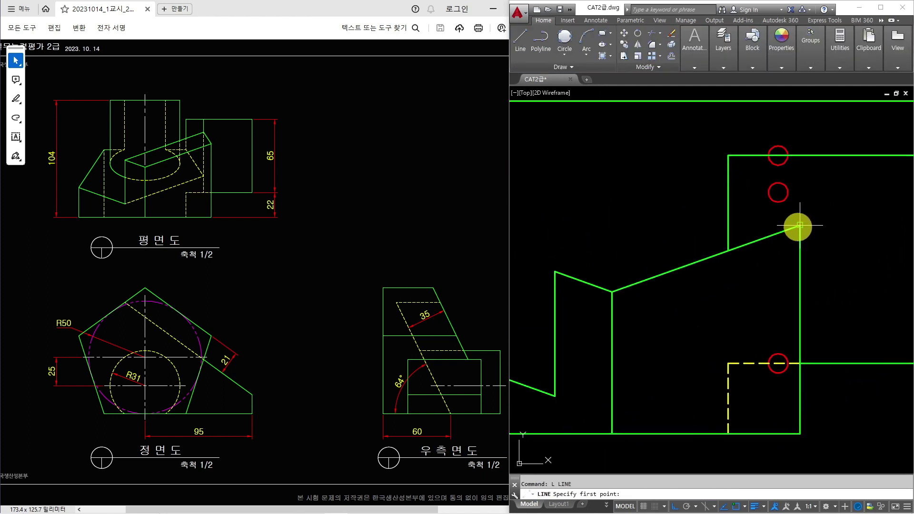
click(798, 228)
click(778, 192)
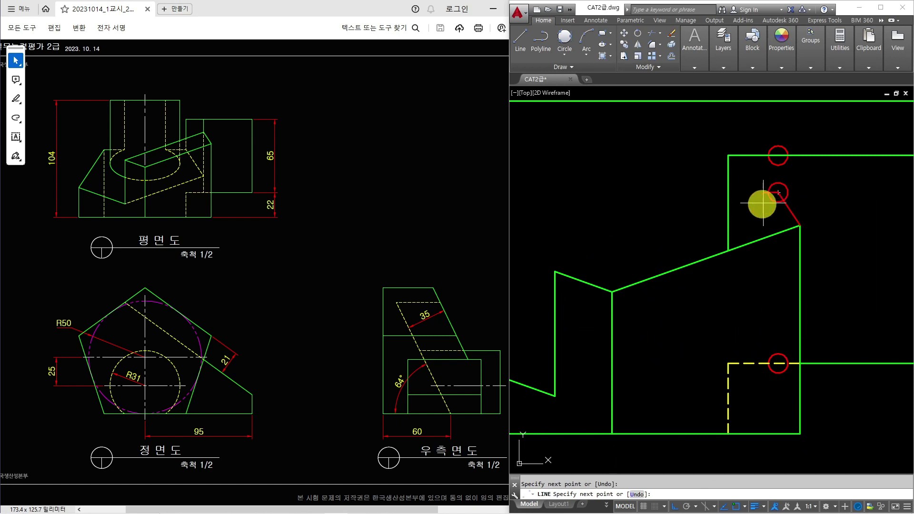
click(555, 271)
key(Escape)
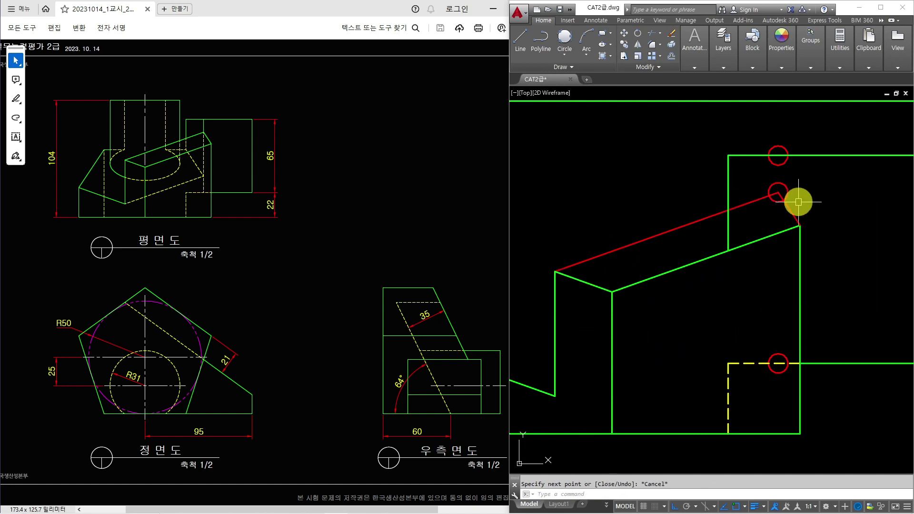
Match the two new slanted block lines to the green visible outline
middle_drag(756, 243, 730, 246)
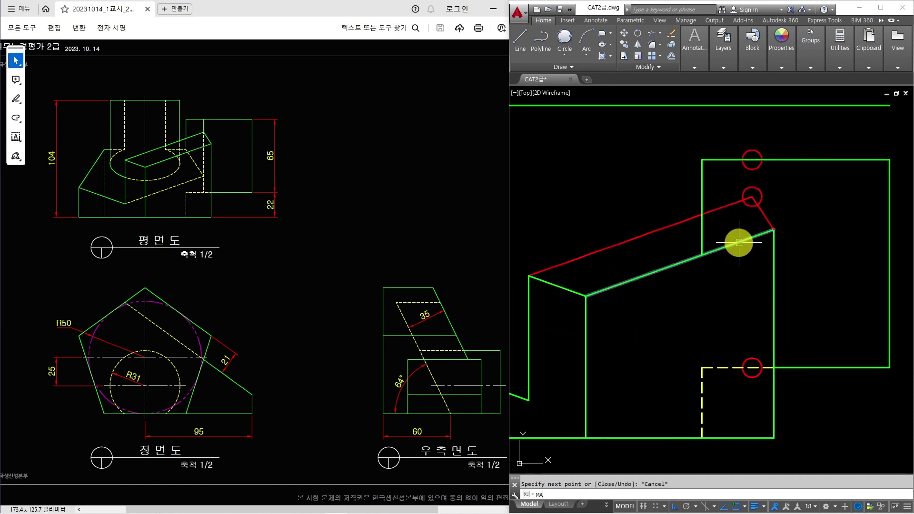
text(MA)
key(Return)
click(738, 242)
click(764, 214)
click(728, 204)
key(Escape)
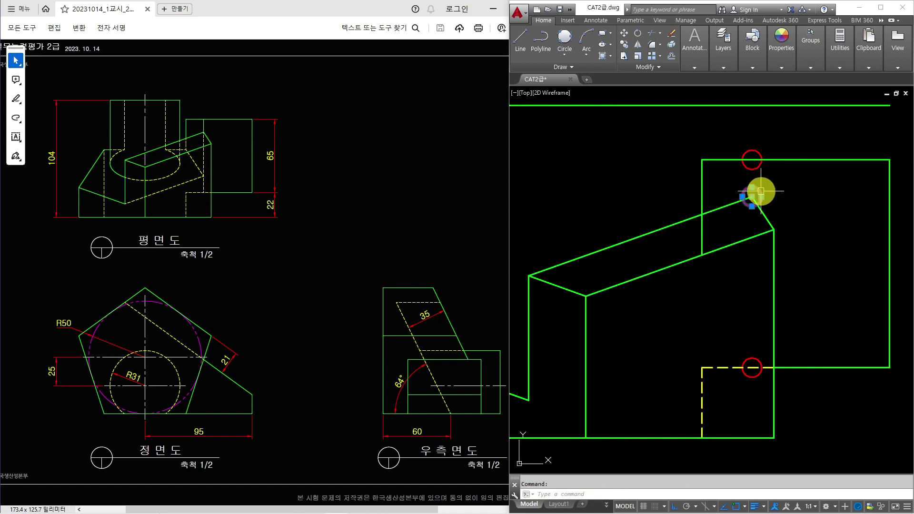
Draw a visible line from the slanted block's upper corner straight up to the rectangle's upper edge and erase the circle markers there
text(L)
key(Return)
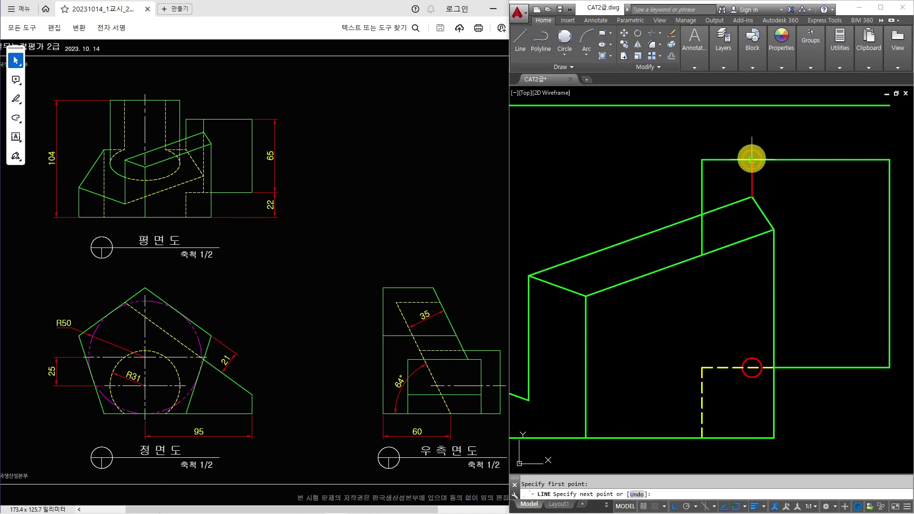
key(Escape)
text(ERASE Select objects:)
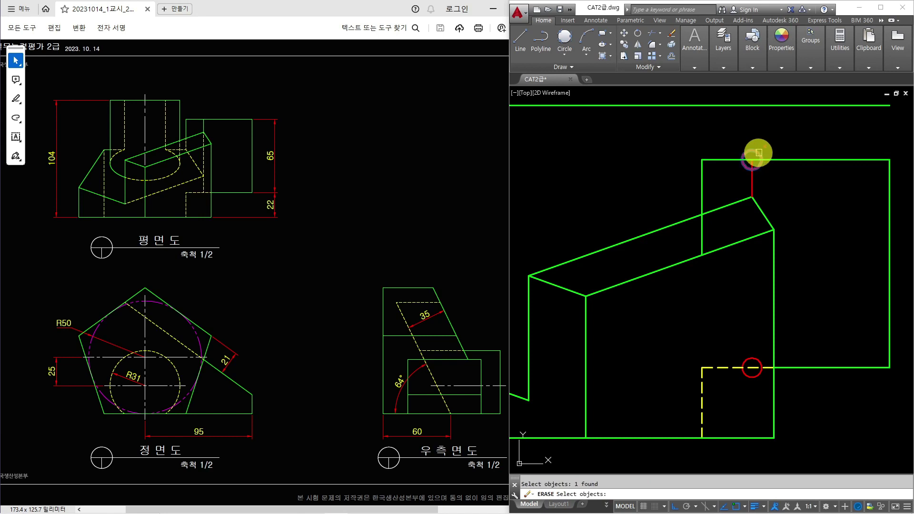
key(Return)
key(Escape)
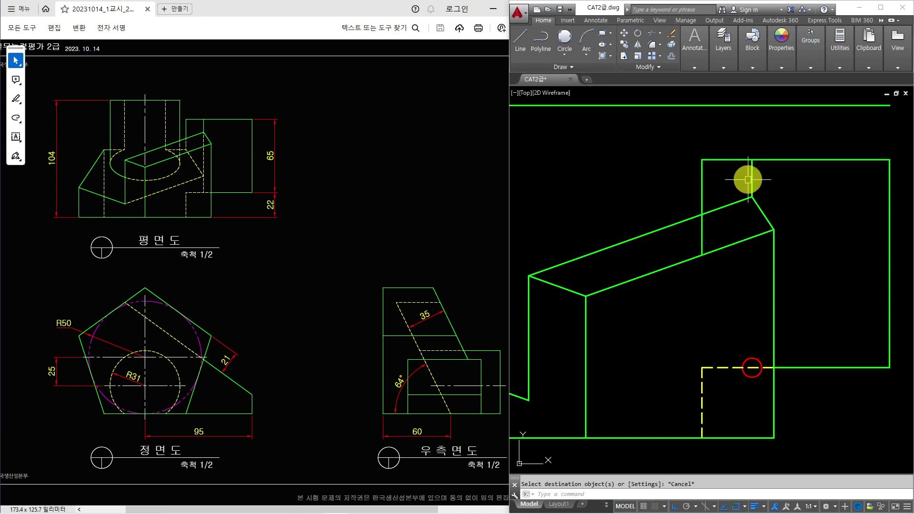
Draw a vertical line from the slanted block's upper corner down to the circled point on the rectangle's lower edge
text(L)
key(Return)
click(750, 196)
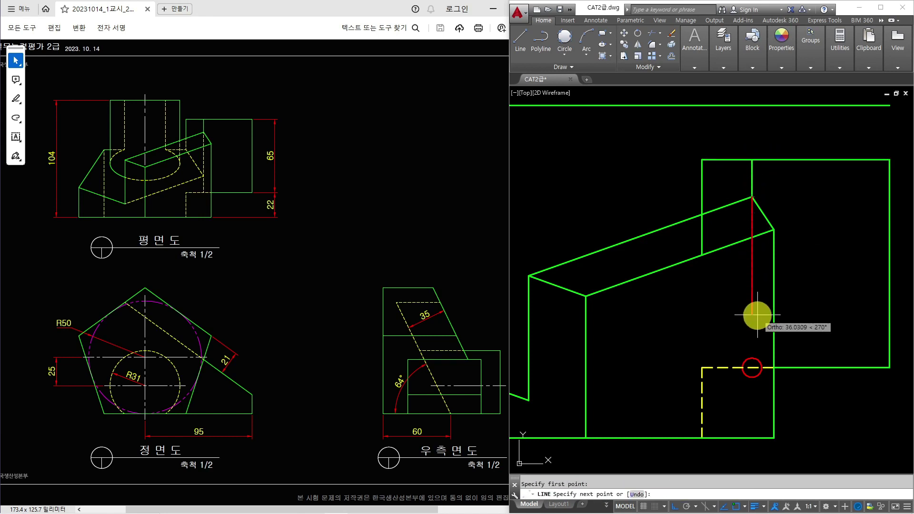
click(747, 367)
key(Escape)
Match the new vertical line to the dashed hidden line and erase the remaining circle marker
text(A)
key(Return)
click(732, 367)
click(751, 342)
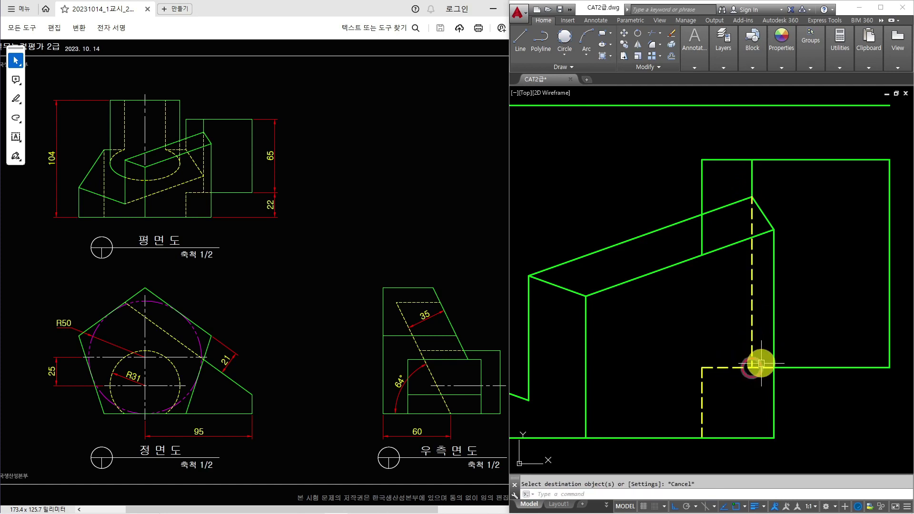
key(Return)
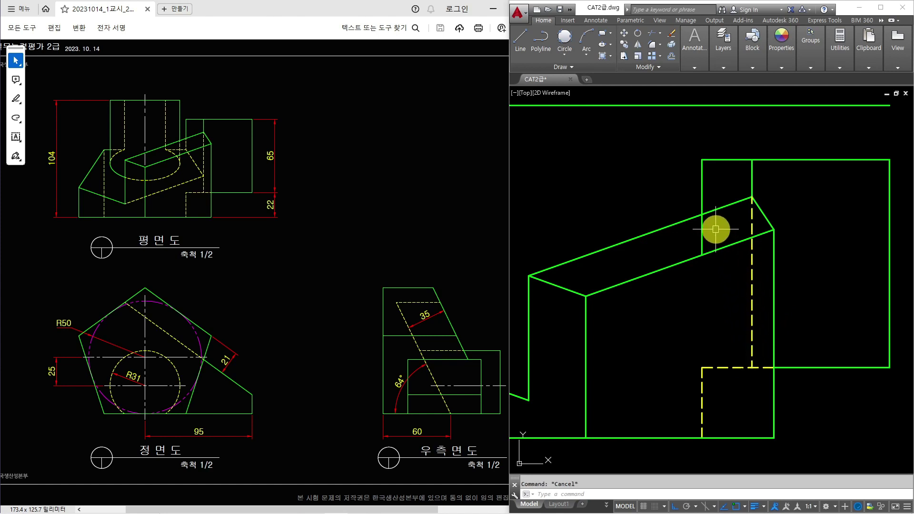
Draw a horizontal line from the left triangle's apex across the slanted block toward the rectangle's left edge
scroll(715, 229, down, 2)
text(L)
key(Return)
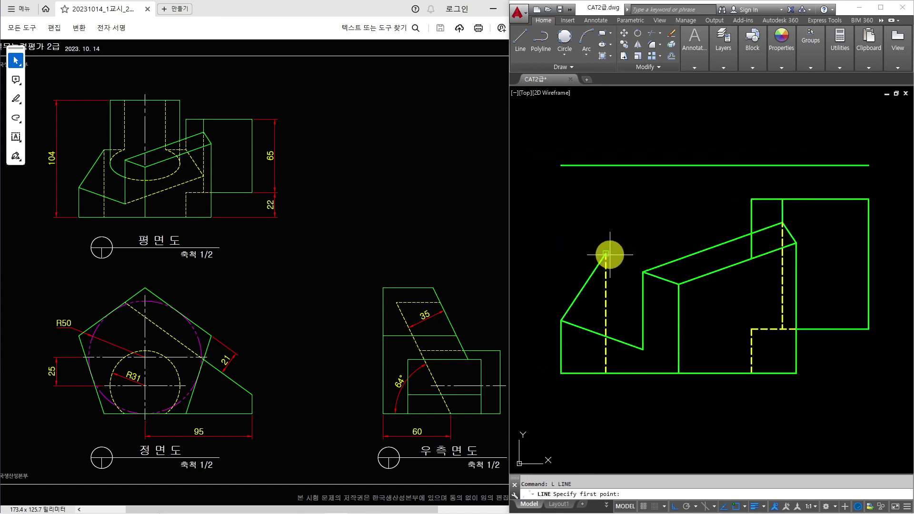
click(609, 254)
scroll(759, 245, up, 1)
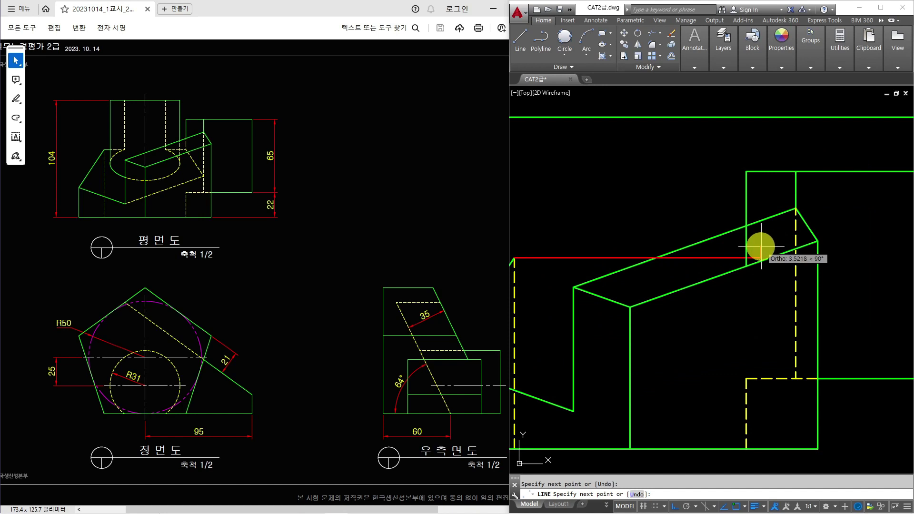
middle_drag(760, 246, 786, 246)
key(Escape)
Fillet the horizontal line with the rectangle's left vertical edge so they meet in a sharp corner
text(f)
key(Return)
click(773, 249)
click(766, 258)
key(Escape)
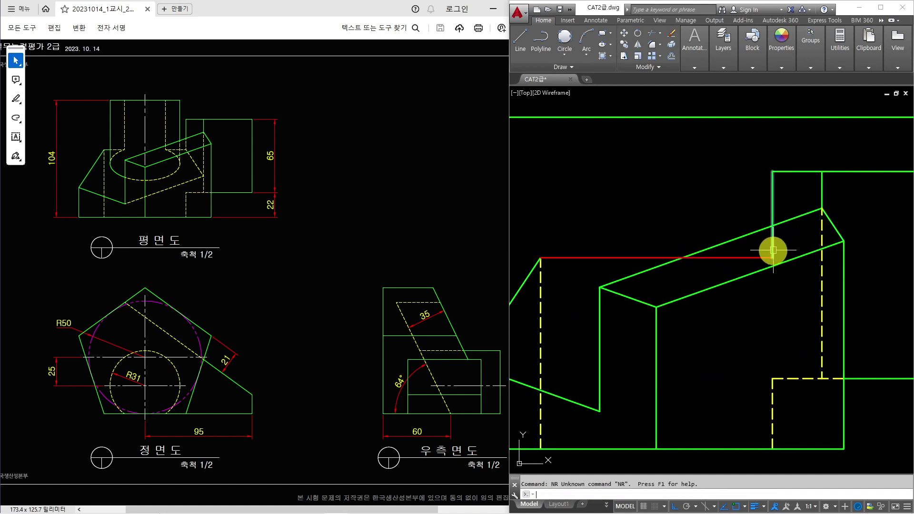
Split the rectangle's left vertical edge where it crosses the slanted block's upper edge
click(773, 250)
key(Escape)
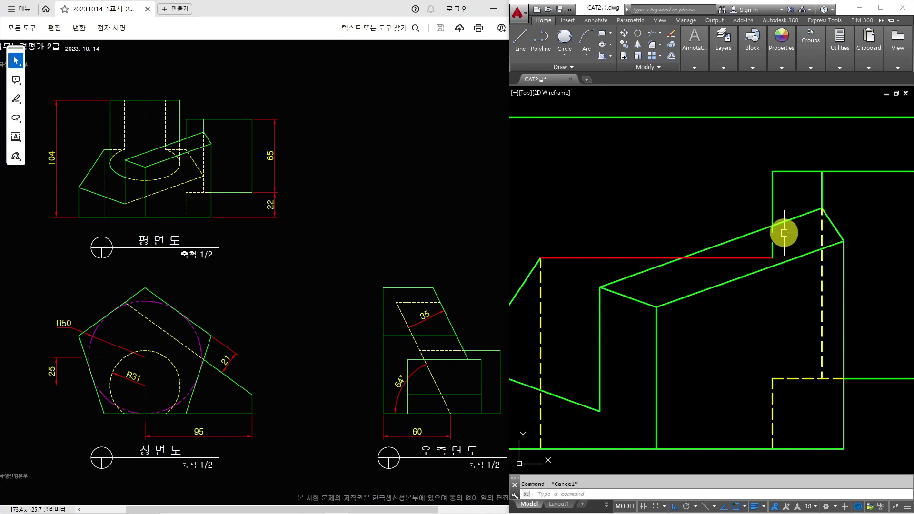
key(space)
key(Escape)
Match the vertical edge's part below the slanted block's upper edge and the horizontal line to the dashed hidden line
text(MA)
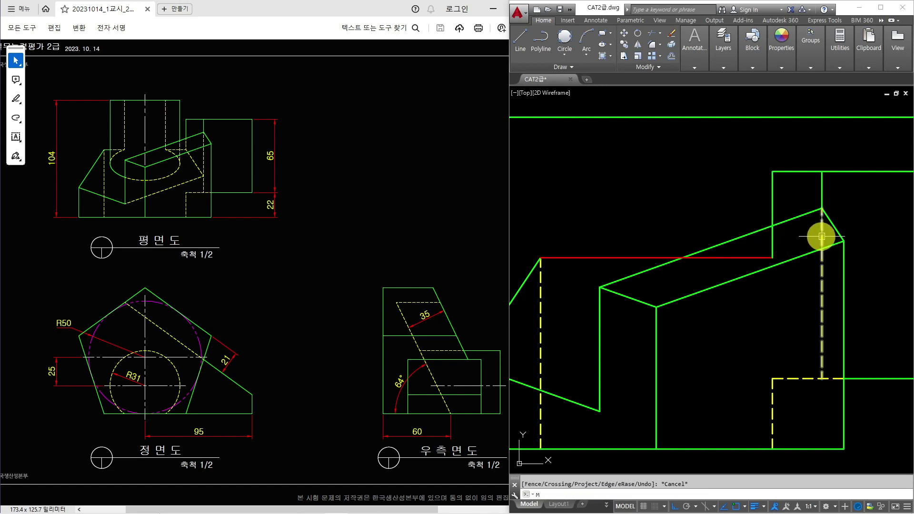
key(space)
click(821, 236)
click(785, 243)
click(761, 247)
key(Escape)
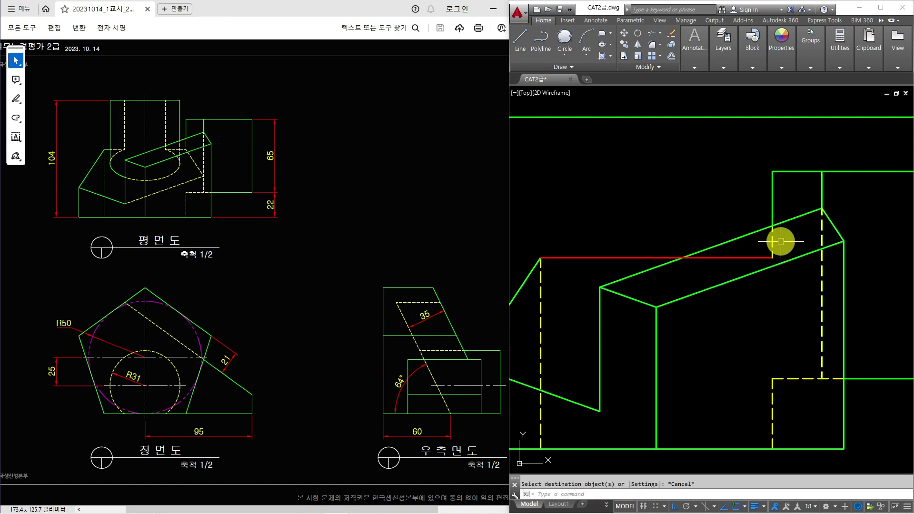
key(space)
click(771, 240)
click(747, 257)
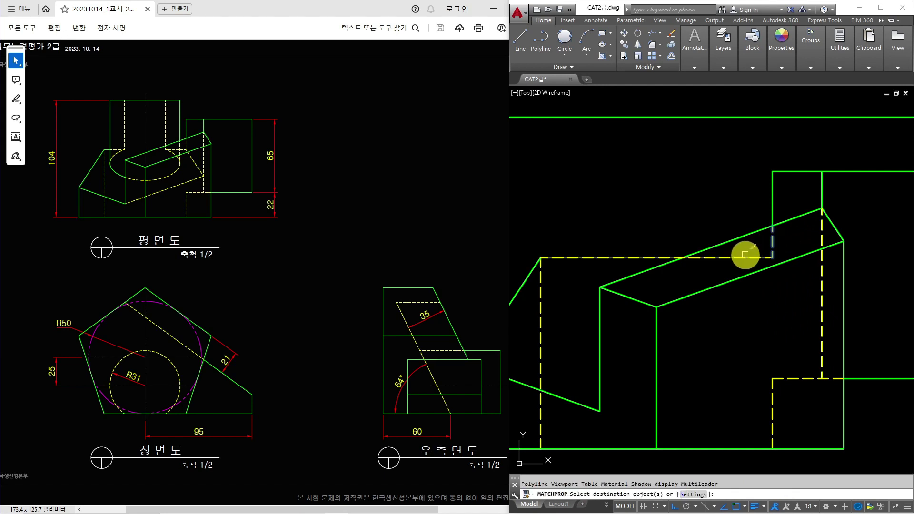
key(Escape)
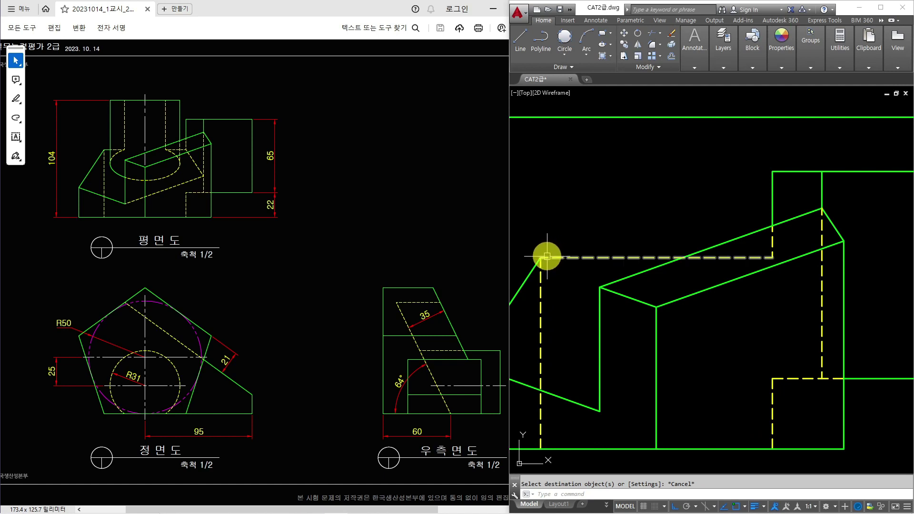
Project the point where the front view's hidden diagonal meets the pentagon's right side vertically up past the top view
mouse_move(546, 256)
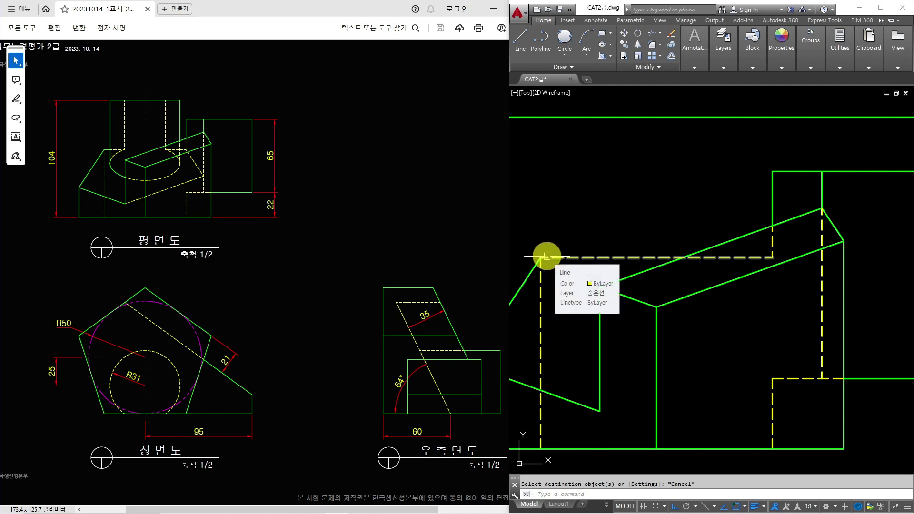
scroll(595, 285, down, 2)
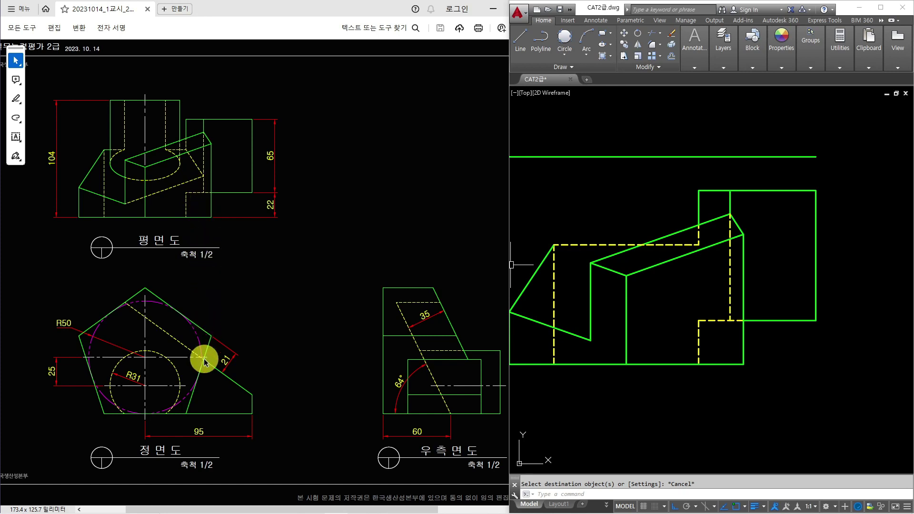
scroll(761, 286, down, 3)
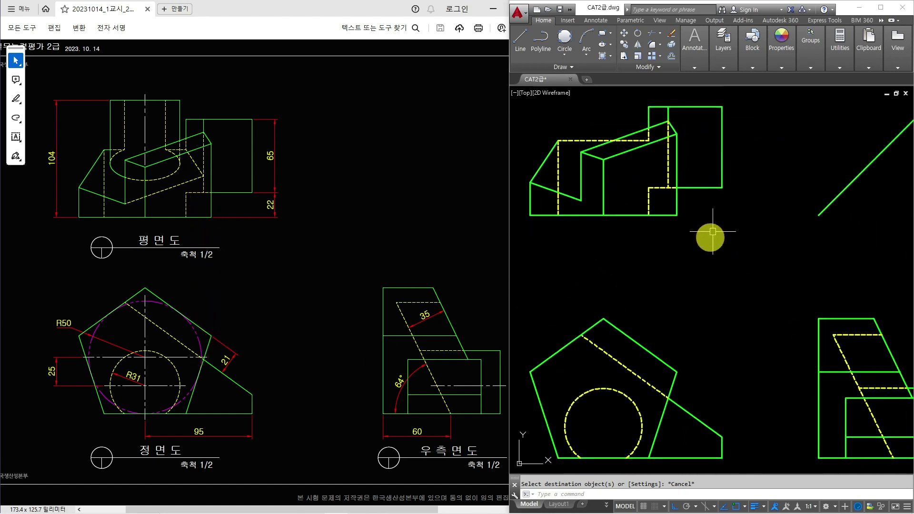
text(l)
key(Return)
click(667, 394)
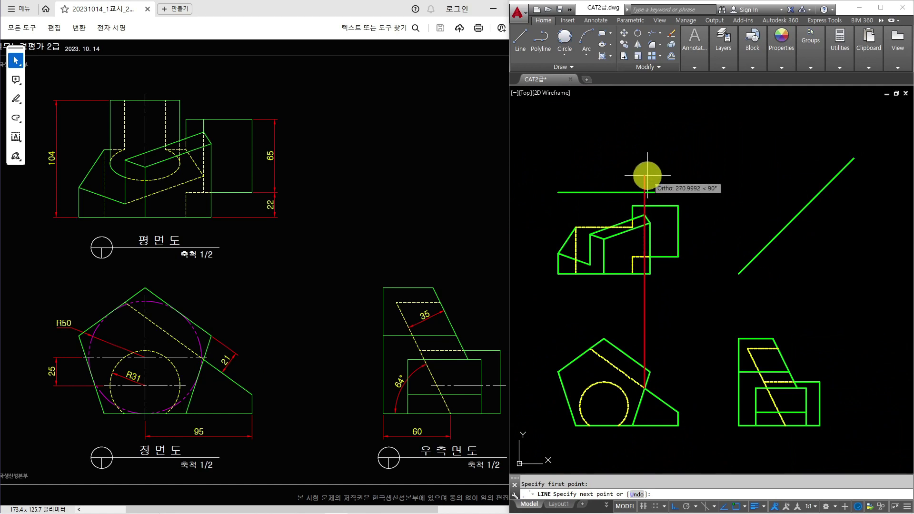
click(645, 161)
key(Return)
Project the same front view point horizontally across the side view
key(Return)
click(643, 388)
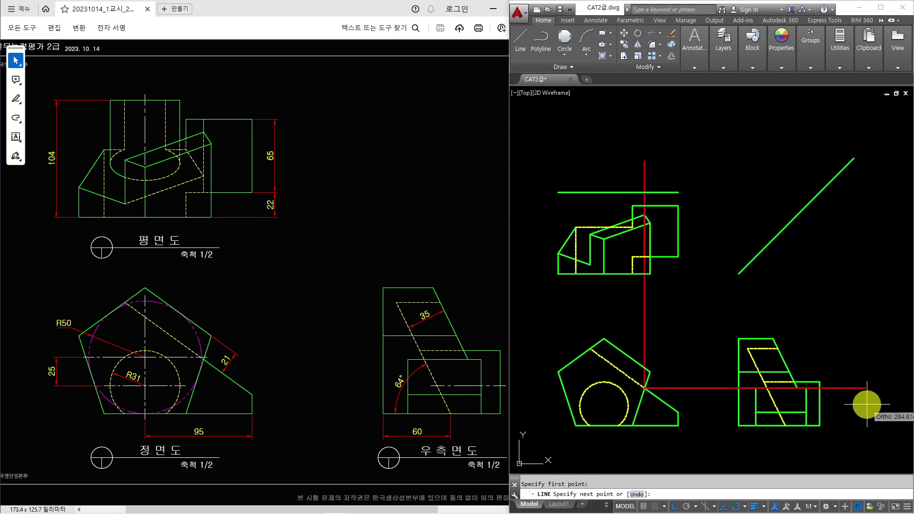
scroll(812, 400, up, 4)
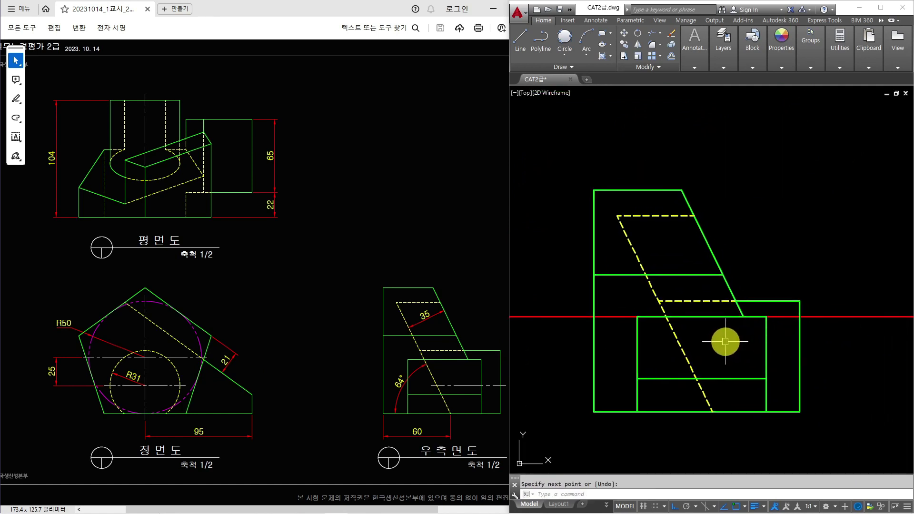
click(638, 319)
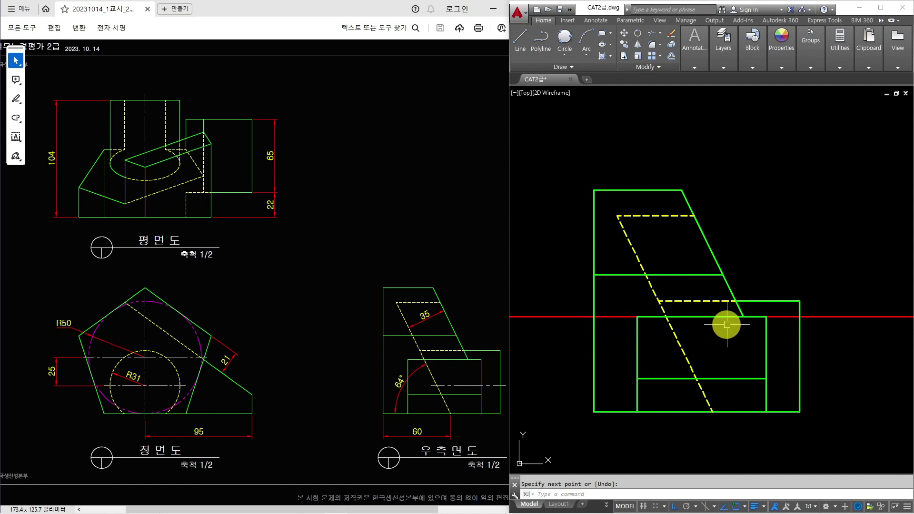
click(765, 318)
key(Return)
Project the crossing of the side view's hidden slanted line and the horizontal projection line vertically up past the 45° line
key(Return)
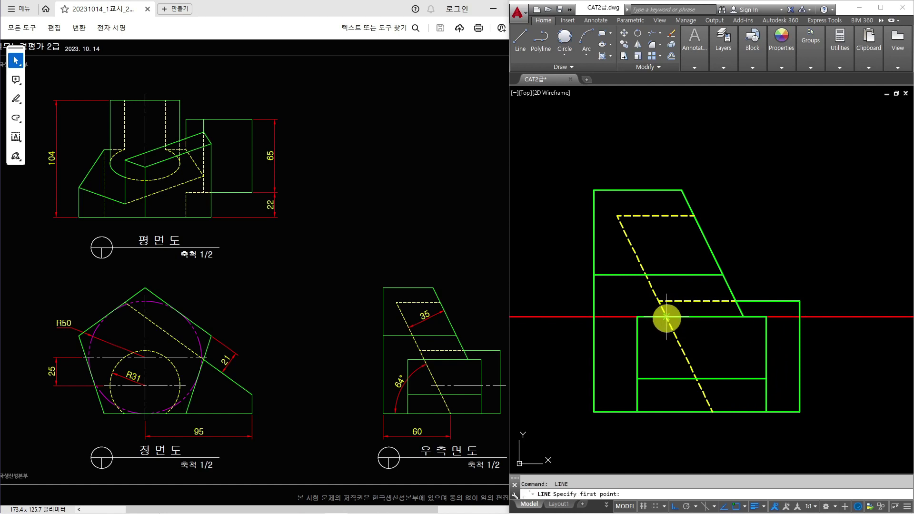
scroll(666, 317, up, 4)
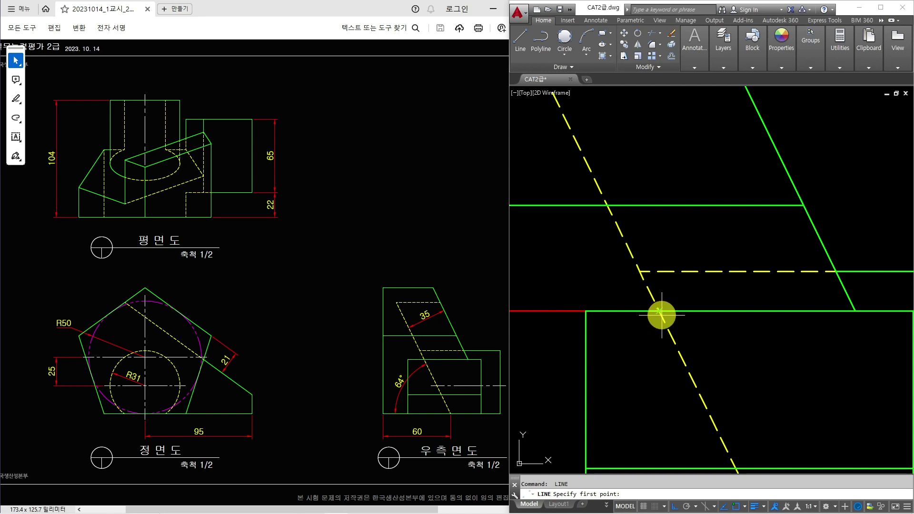
scroll(659, 311, down, 3)
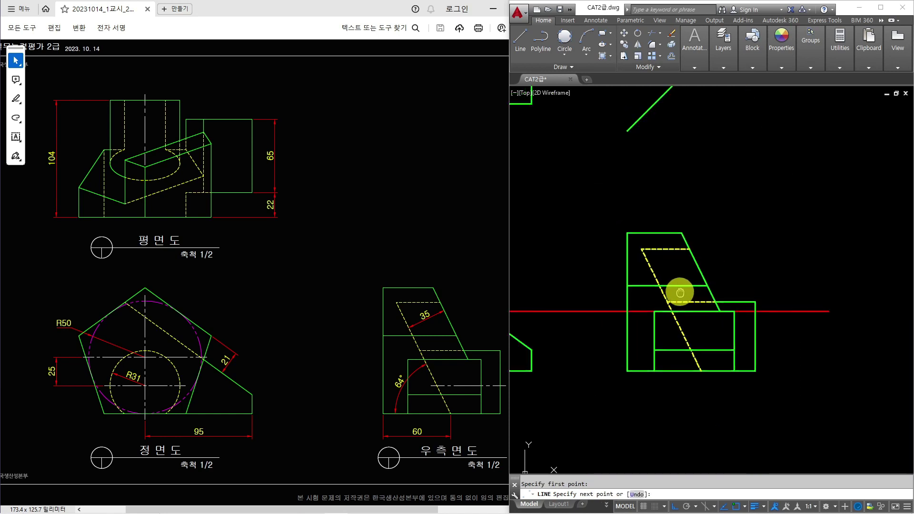
scroll(730, 149, up, 3)
click(726, 107)
key(Return)
Draw a horizontal projection line from the 45° line crossing back across the top view
key(Return)
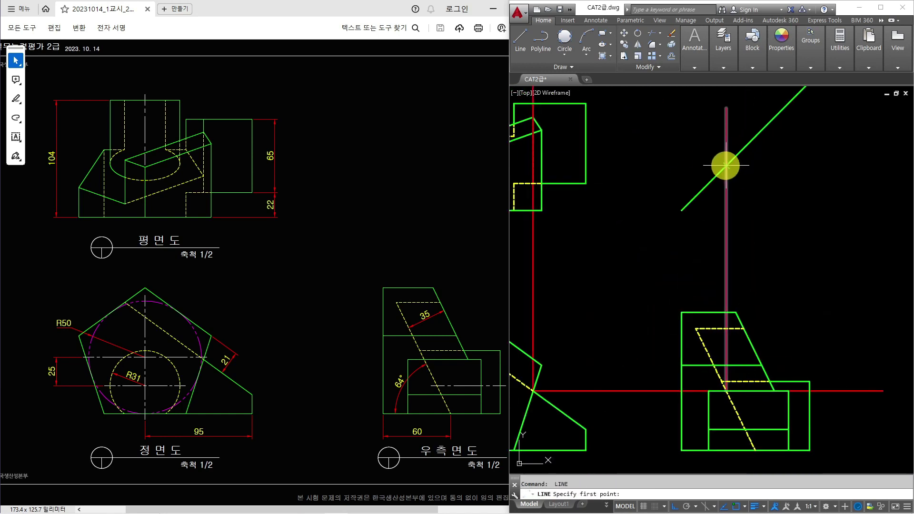
click(726, 165)
middle_drag(668, 165, 799, 184)
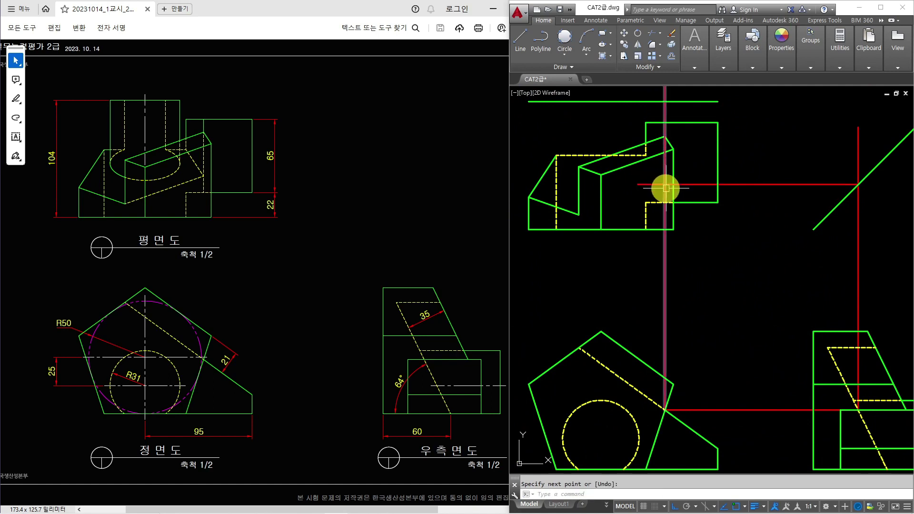
Draw lines from the projected point in the top view to the inclined face's lower-left corner and to the hidden horizontal line's right end
click(578, 215)
key(Return)
key(Return)
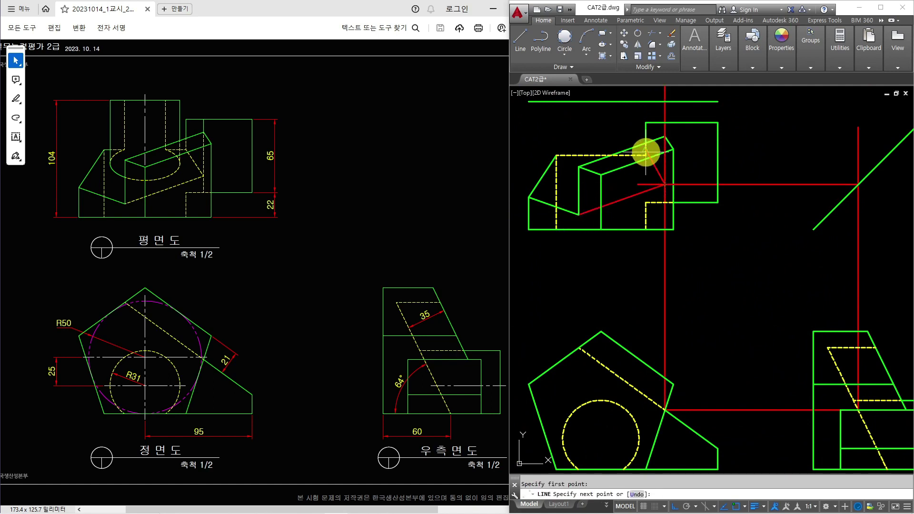
click(645, 155)
key(Return)
Erase the horizontal and vertical projection lines linking the three views
click(747, 184)
key(Delete)
click(665, 281)
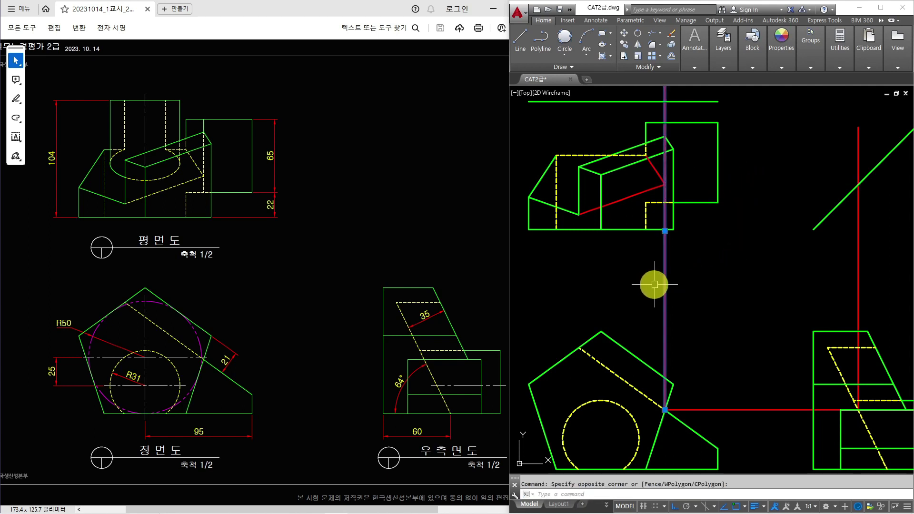
key(Delete)
click(852, 280)
click(751, 419)
key(Delete)
scroll(744, 377, up, 3)
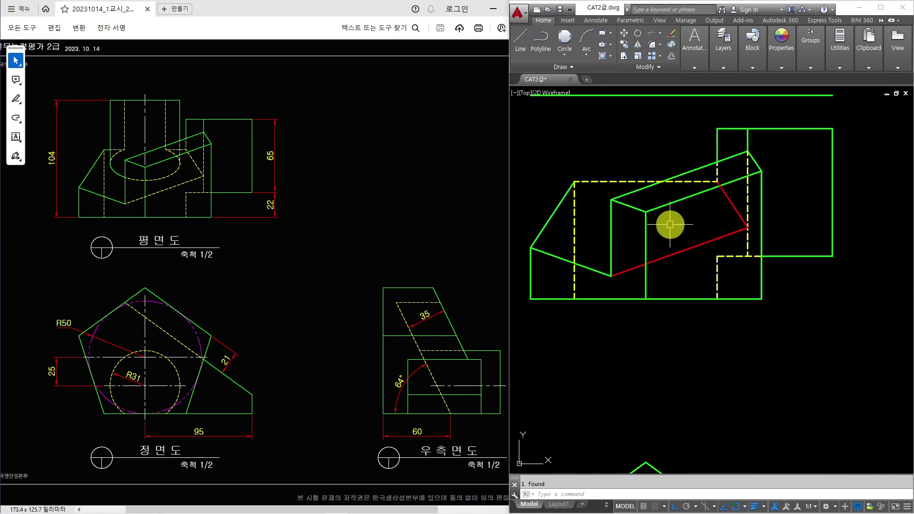
Match the two new slanted lines in the top view to the properties of the hidden vertical line
text(a)
key(Return)
click(747, 202)
click(738, 213)
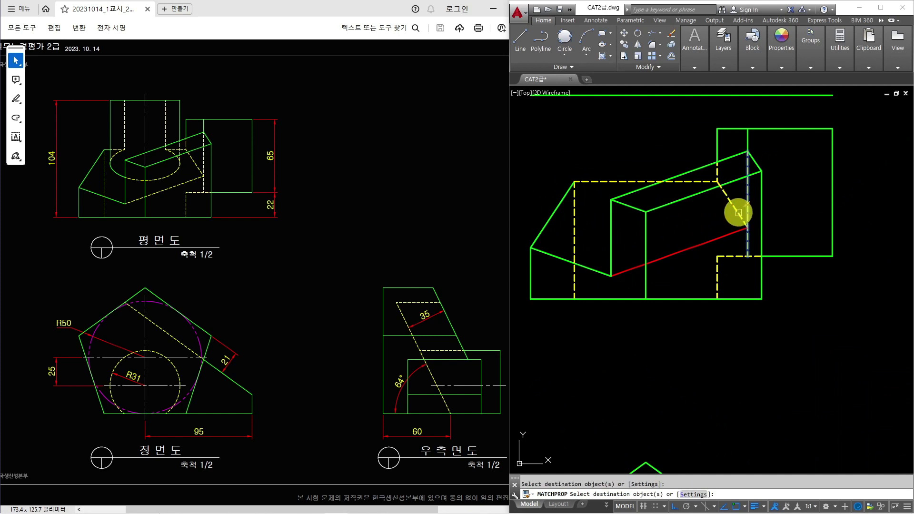
key(Escape)
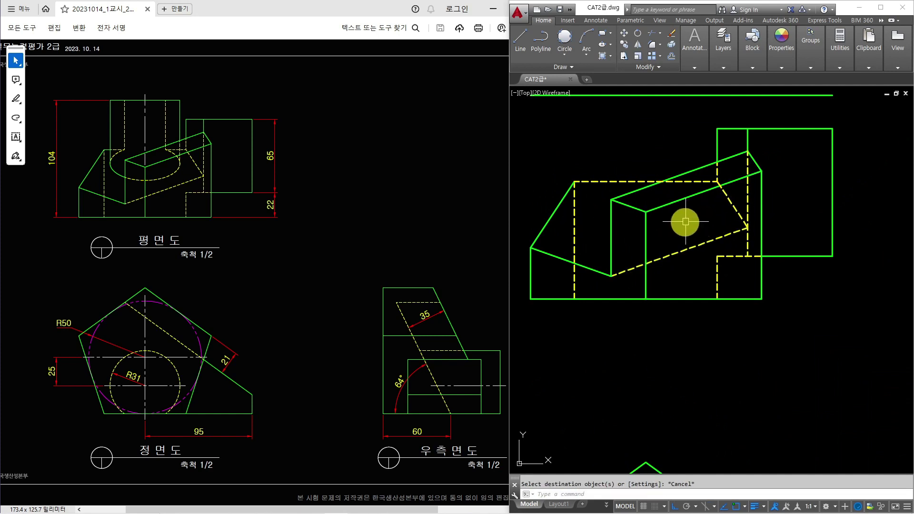
Draw a full circle over the front view's hidden arc, sharing its center and radius
scroll(685, 222, down, 2)
mouse_move(736, 325)
middle_down()
mouse_move(730, 216)
mouse_move(740, 187)
middle_up()
text(c)
key(Return)
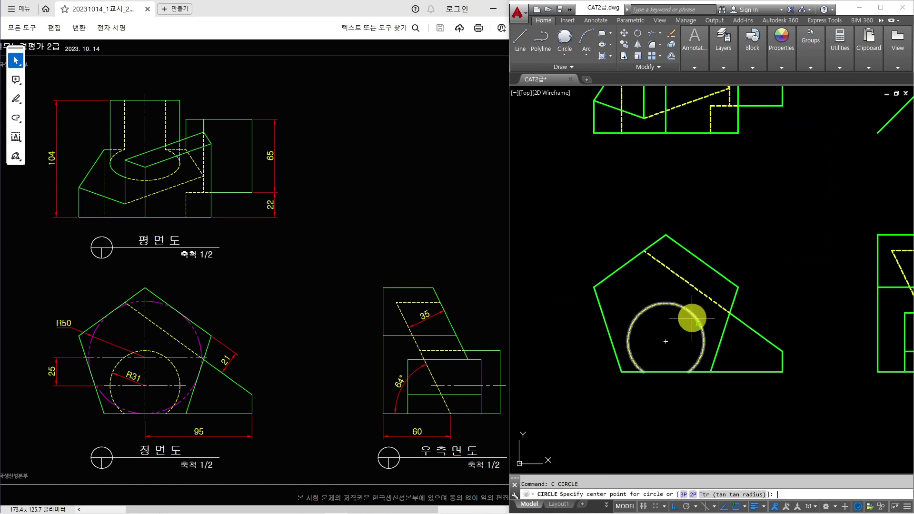
click(666, 341)
Place horizontal construction lines through the top, center and bottom of the front view circle
text(x)
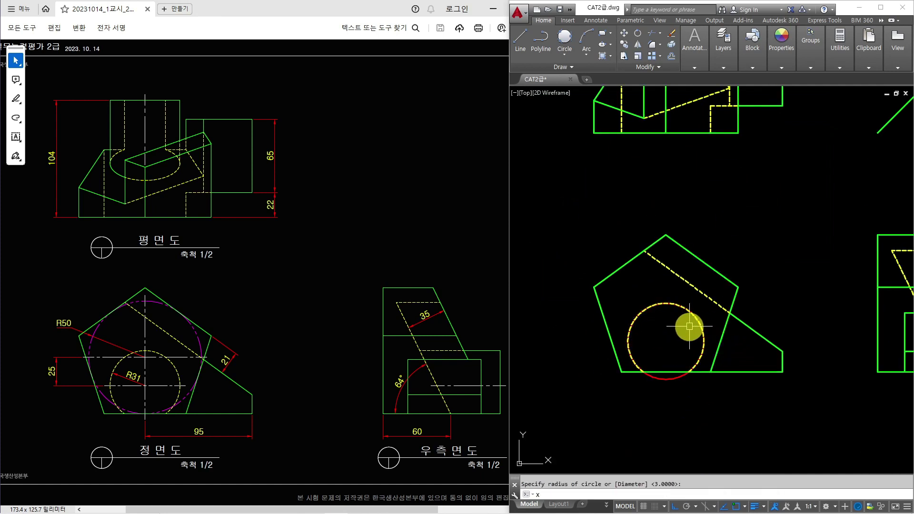
text(l)
key(Return)
text(h)
key(Return)
click(665, 303)
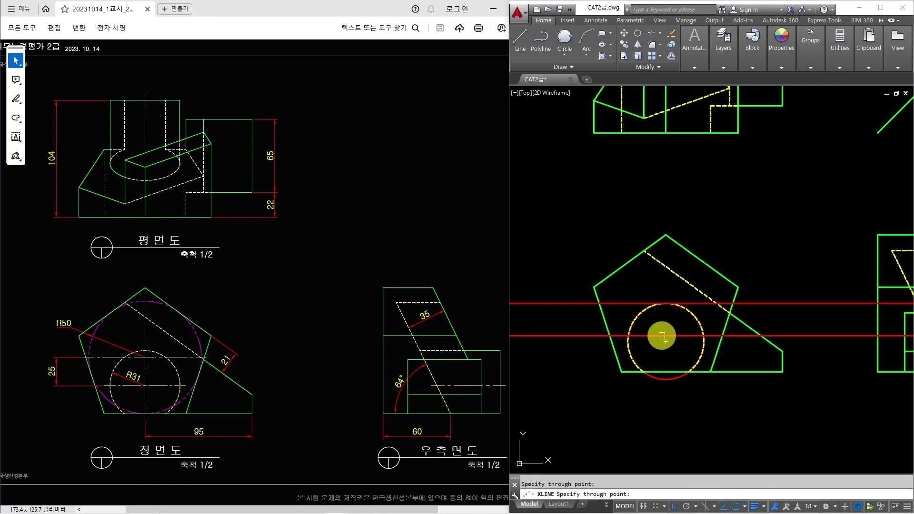
click(665, 341)
click(665, 379)
key(Return)
Place vertical construction lines through the left quadrant, center and right quadrant of the front view circle
key(Return)
text(v)
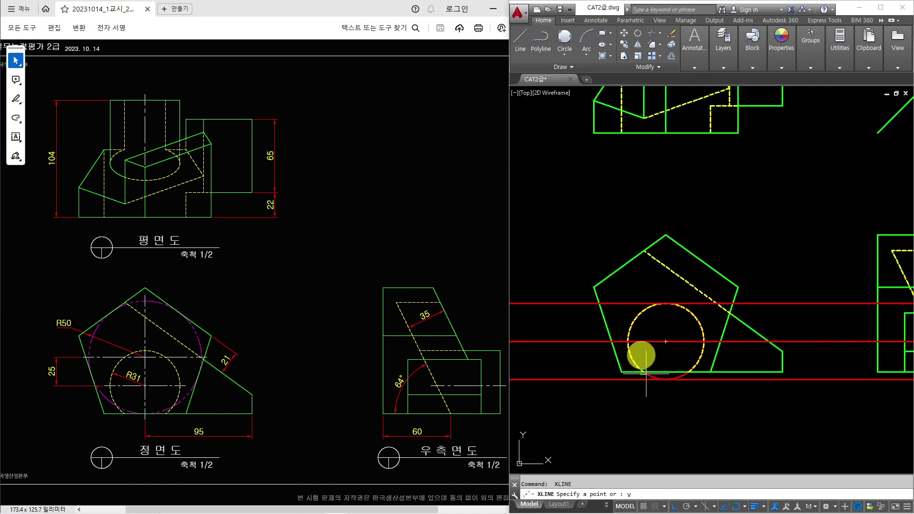
key(Return)
click(628, 341)
click(666, 341)
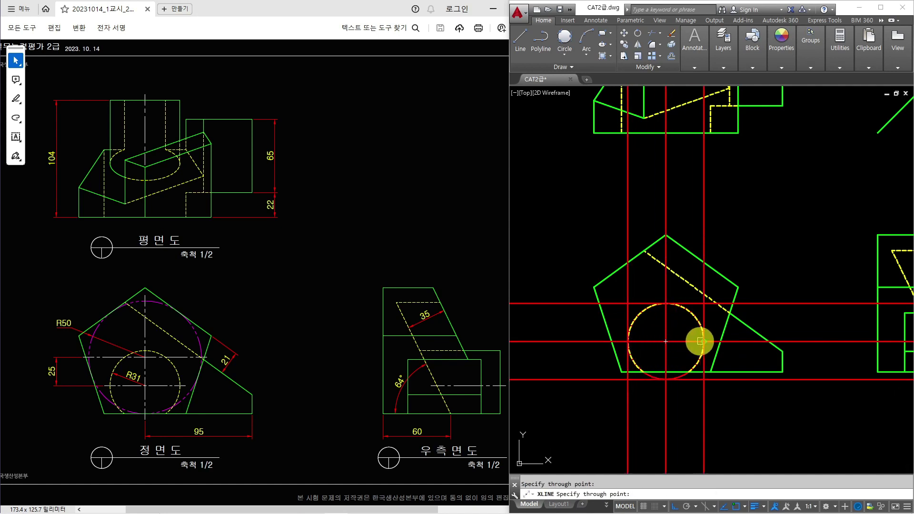
click(703, 341)
key(Escape)
Extend the side view's slanted hidden line down to the lowest horizontal construction line
mouse_move(815, 377)
middle_down()
mouse_move(765, 377)
mouse_move(793, 379)
mouse_move(679, 352)
middle_up()
middle_drag(822, 347, 766, 346)
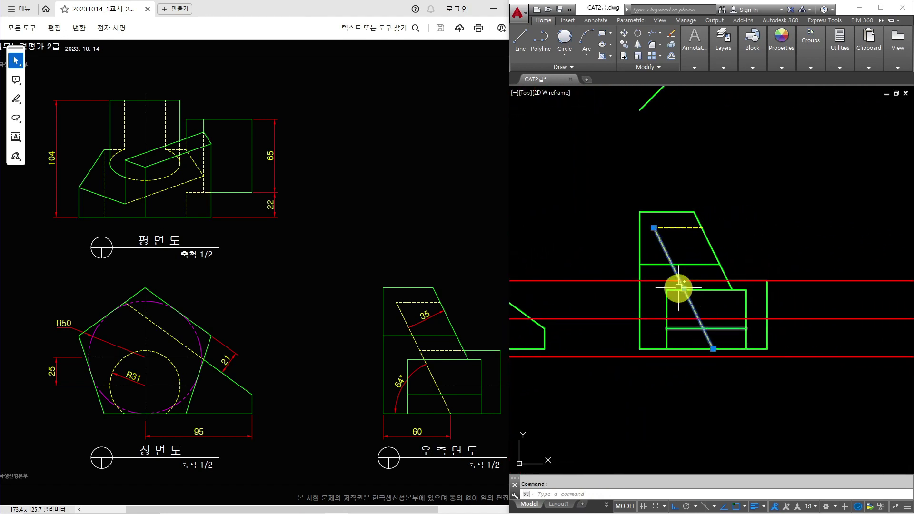
text(tr)
key(Return)
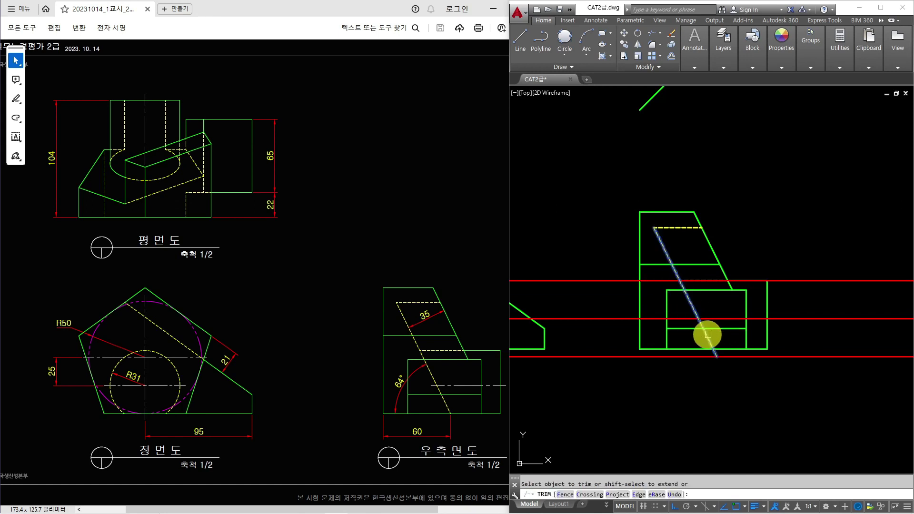
key(Escape)
Place vertical construction lines where the side view's slanted hidden line crosses the three horizontal construction lines
text(xv)
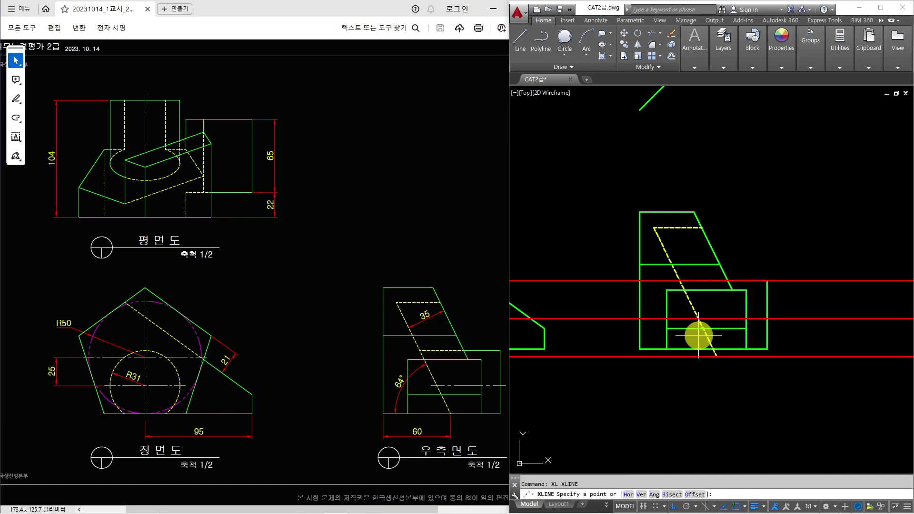
key(Return)
scroll(697, 307, up, 2)
click(668, 266)
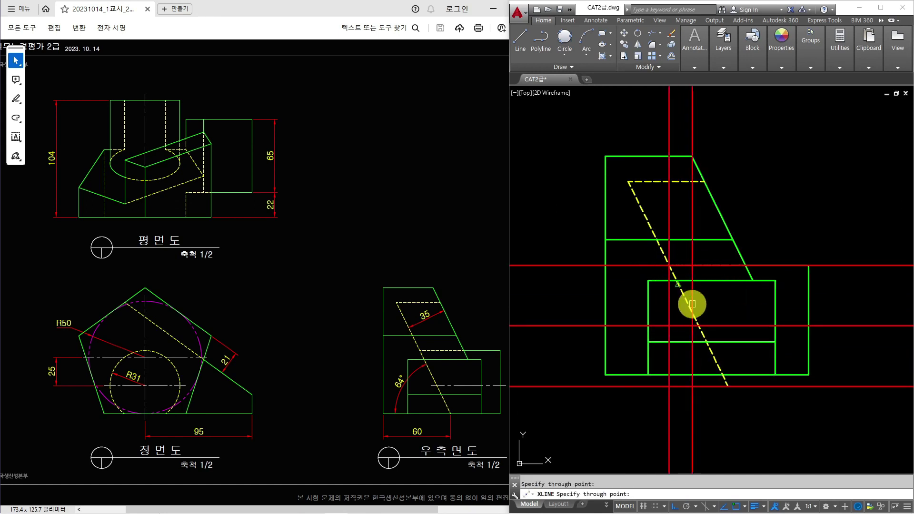
click(698, 327)
click(728, 386)
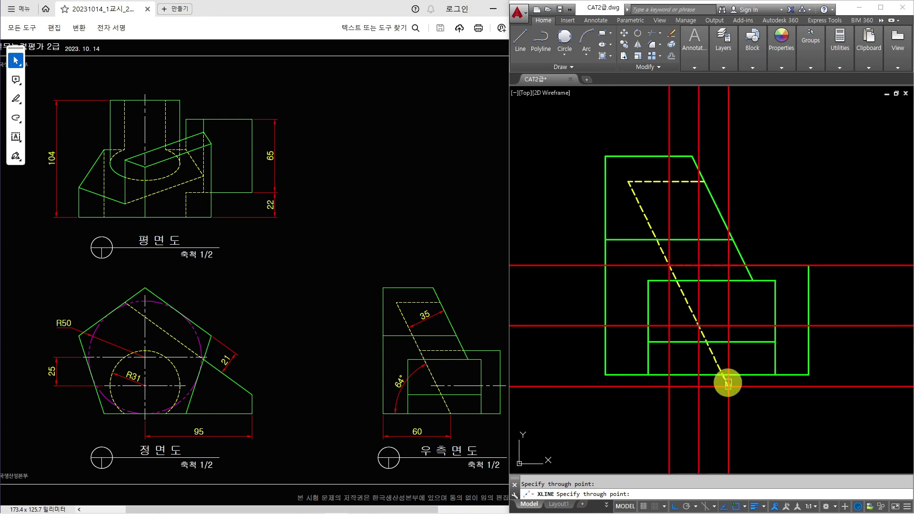
scroll(723, 362, down, 2)
middle_drag(722, 365, 736, 400)
key(space)
Place horizontal construction lines through the points where the three side view verticals cross the 45° line
text(xl)
key(space)
text(h)
key(space)
click(707, 142)
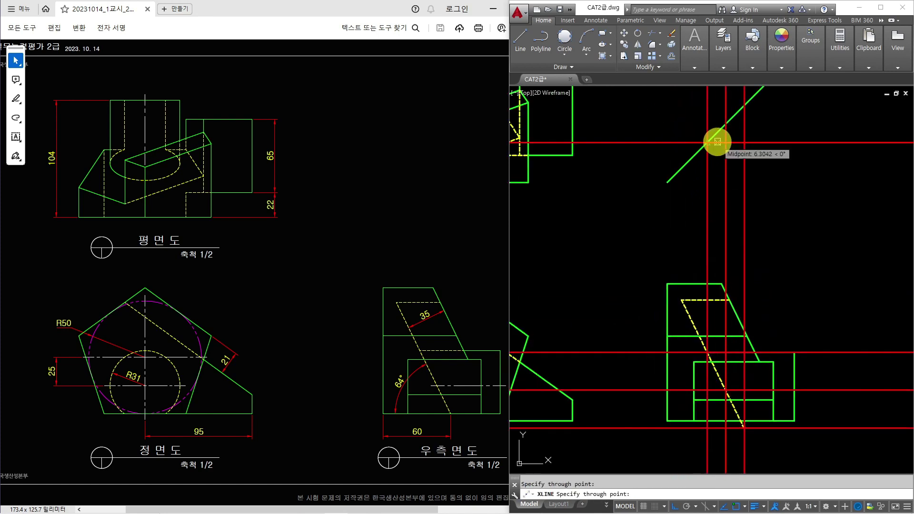
click(726, 123)
click(744, 105)
key(space)
Draw an ellipse in the top view spanning the outer vertical construction lines and the upper and lower horizontal ones
mouse_move(736, 167)
middle_down()
mouse_move(780, 198)
mouse_move(898, 202)
middle_up()
scroll(571, 159, up, 2)
middle_drag(574, 160, 605, 192)
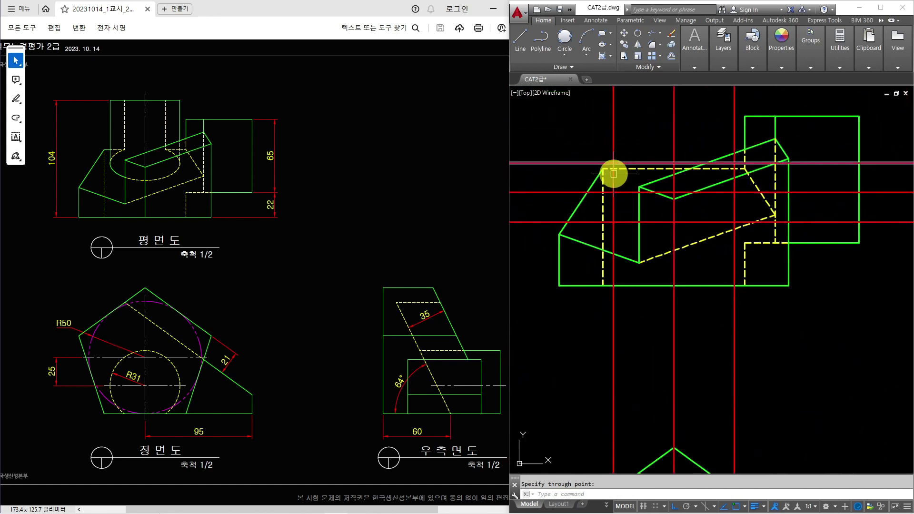
text(l)
key(space)
click(613, 192)
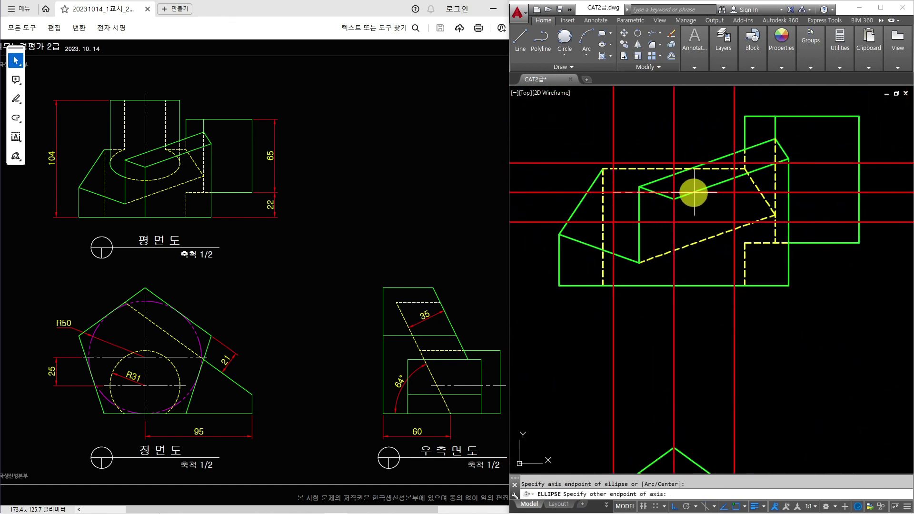
click(734, 193)
click(674, 222)
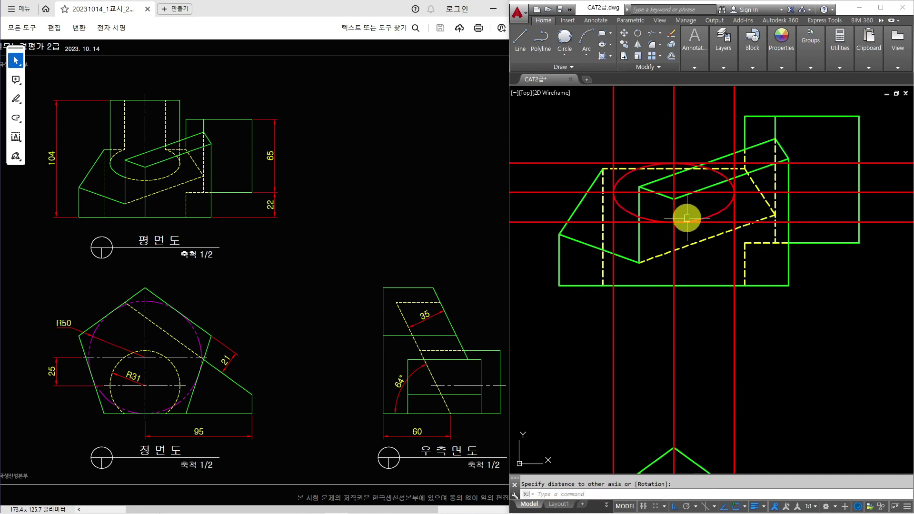
Erase all horizontal and vertical construction lines and the helper circle in the front view
scroll(705, 233, down, 2)
middle_drag(708, 237, 664, 212)
click(865, 255)
click(604, 257)
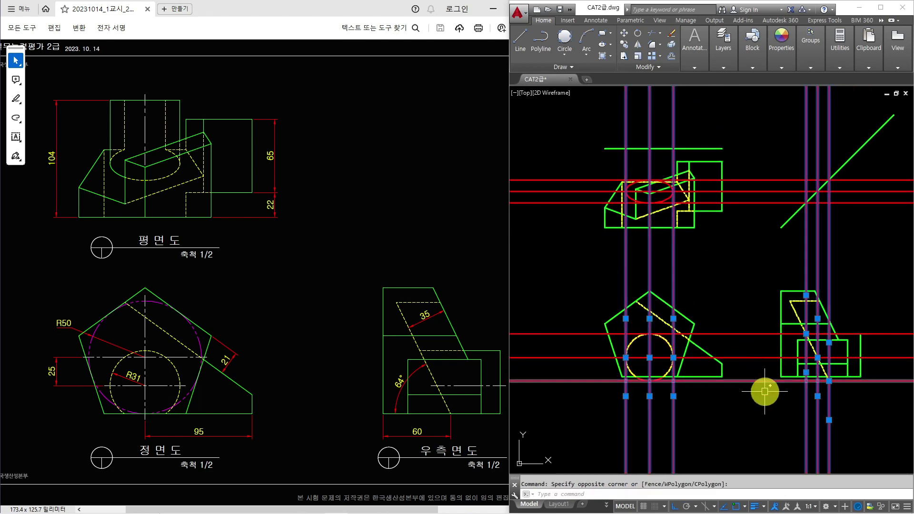
click(760, 406)
click(741, 198)
text(e)
key(space)
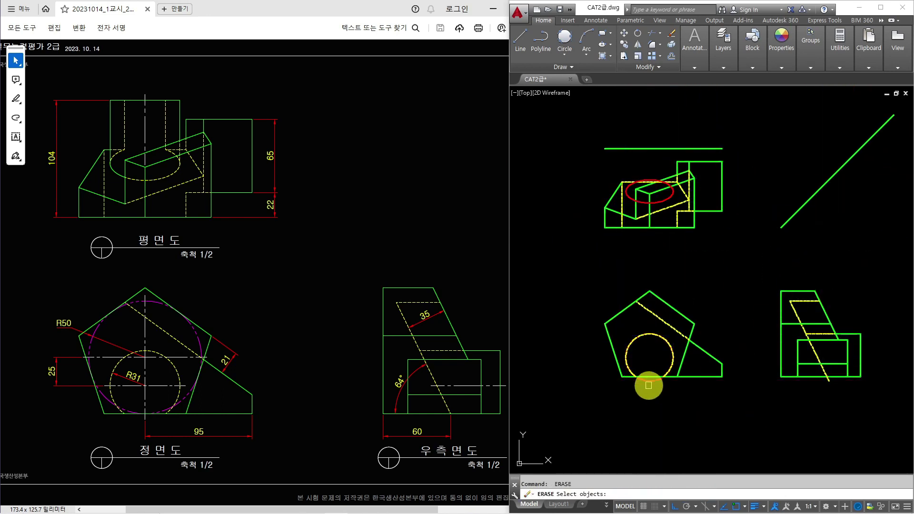
key(space)
Trim the side view's slanted hidden line where it extends below the base edge
text(tr)
key(space)
key(space)
scroll(830, 382, up, 4)
click(825, 383)
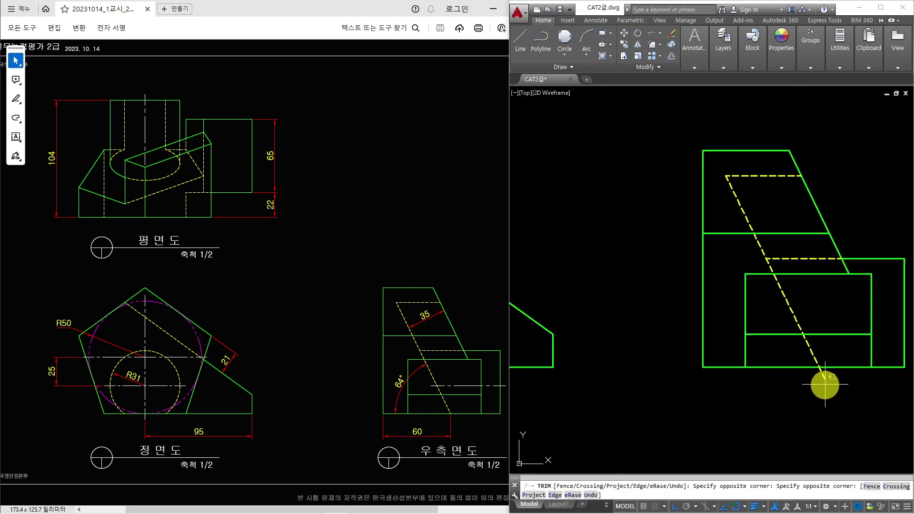
click(813, 379)
scroll(811, 376, down, 2)
middle_drag(810, 374, 884, 431)
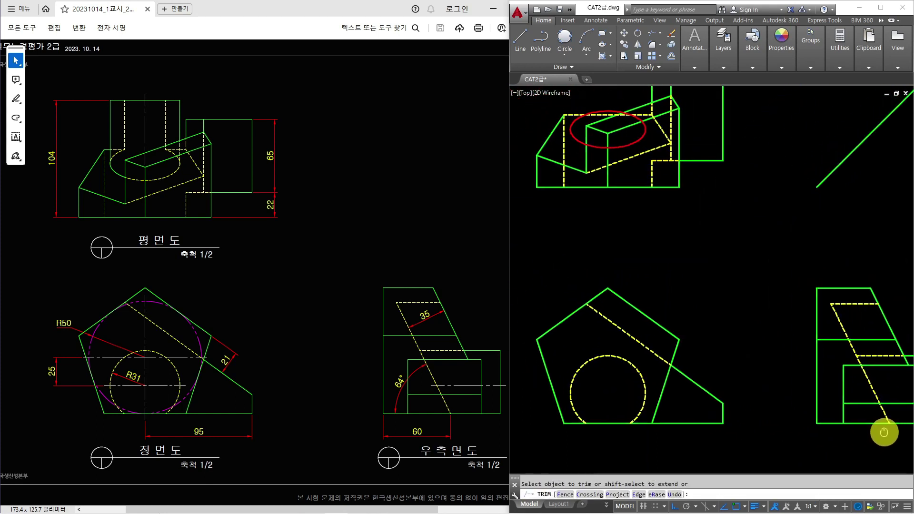
key(Escape)
key(Escape)
Trim the ellipse above the hidden horizontal line in the top view, and that line's portion inside the ellipse
middle_drag(588, 125, 636, 221)
scroll(652, 216, up, 4)
text(tr)
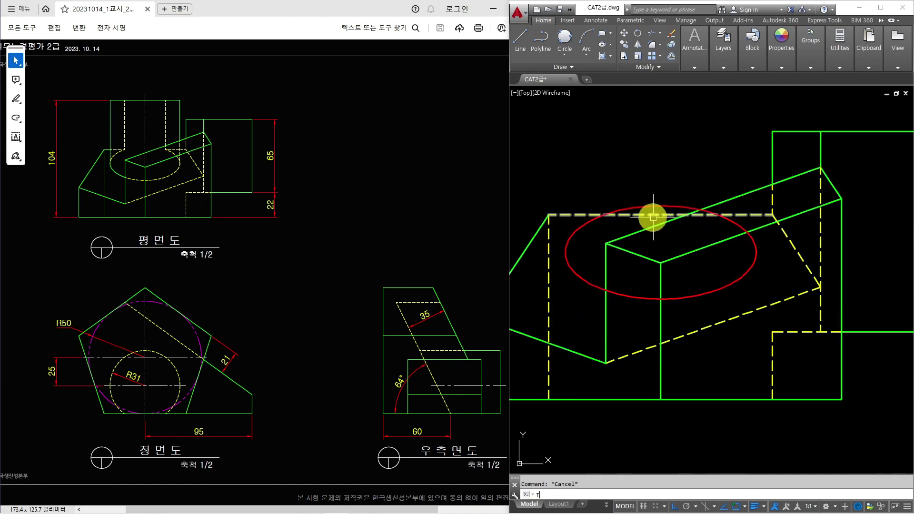
key(space)
key(space)
click(642, 201)
click(634, 218)
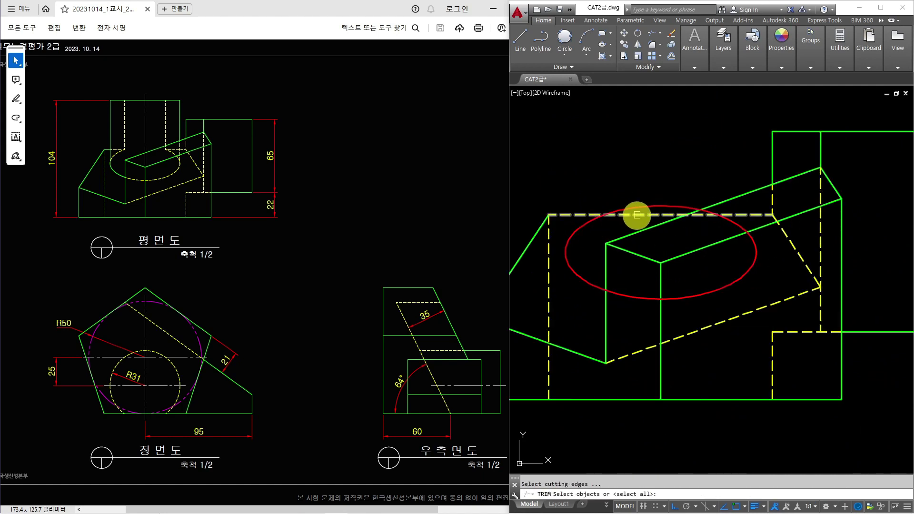
key(space)
key(space)
click(637, 215)
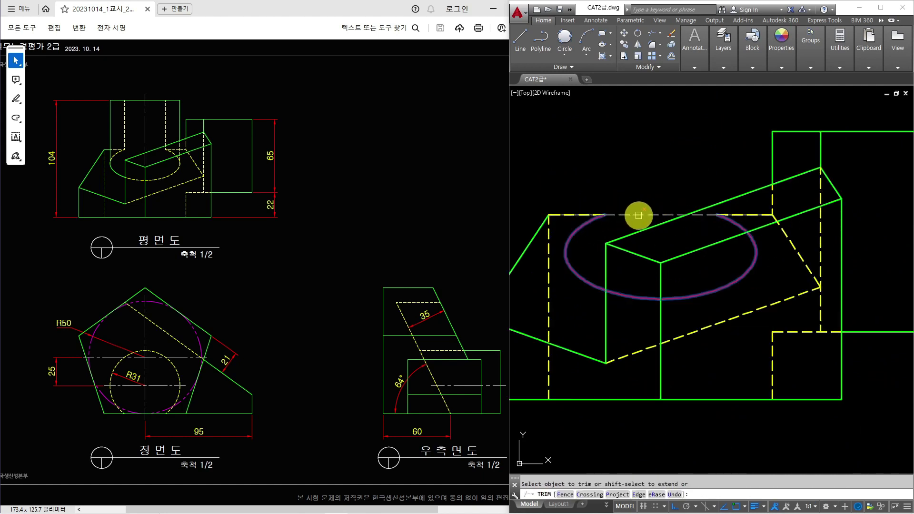
key(space)
Match the trimmed ellipse to the properties of the hidden horizontal line
text(ma)
key(space)
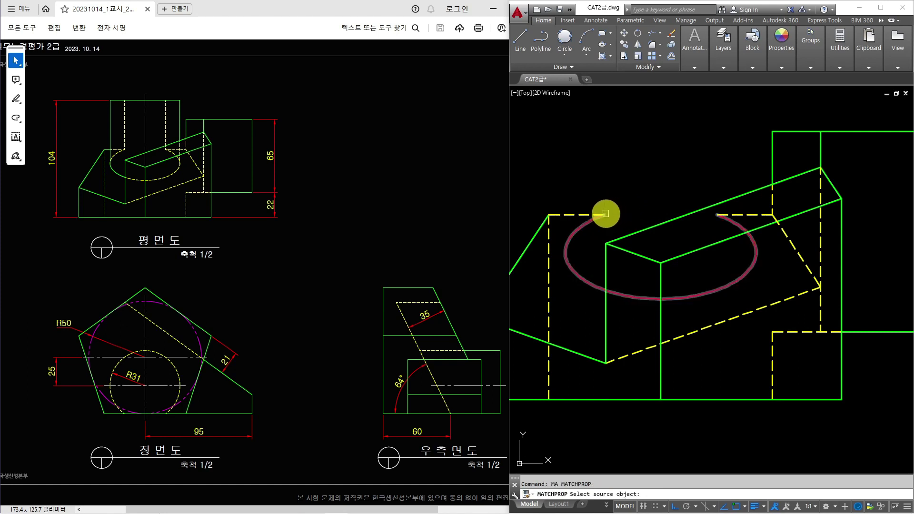
click(592, 214)
click(588, 218)
click(600, 216)
key(Escape)
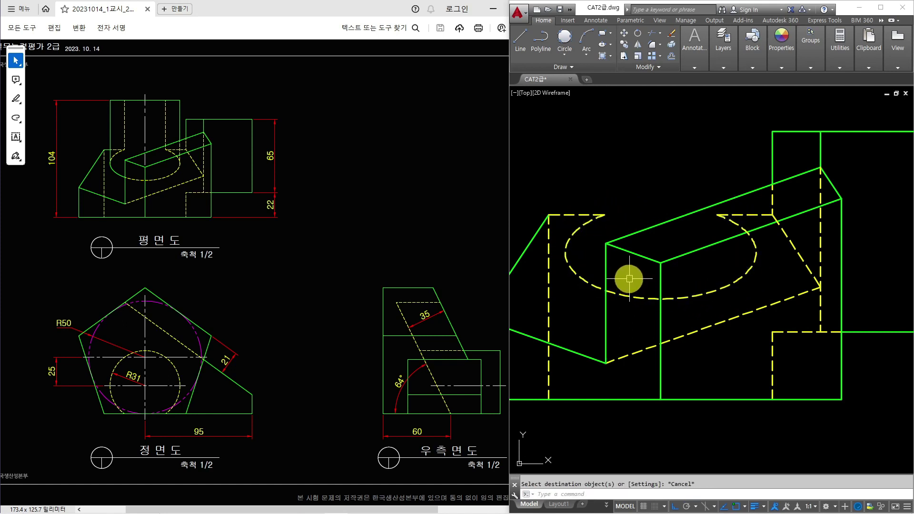
Draw vertical lines from both open ends of the elliptical arc up past the upper edge line
scroll(629, 278, down, 2)
text(l)
key(space)
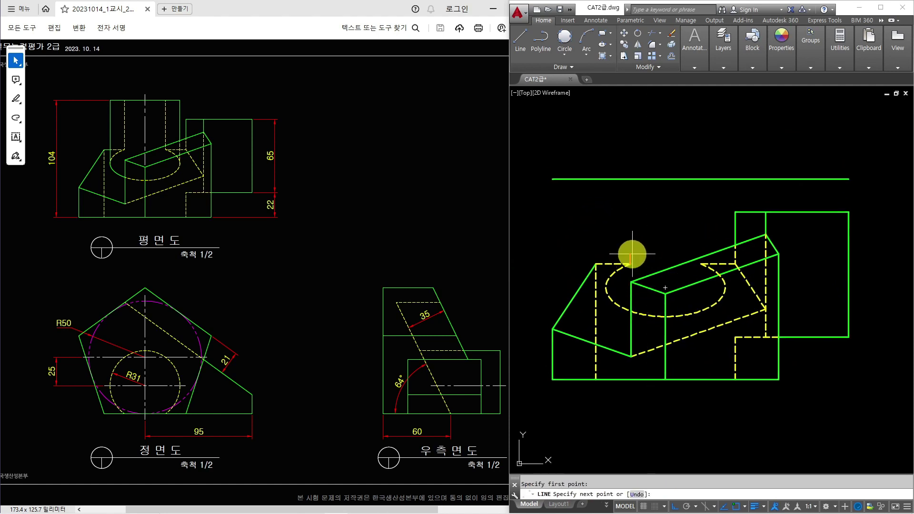
key(space)
key(space)
click(701, 264)
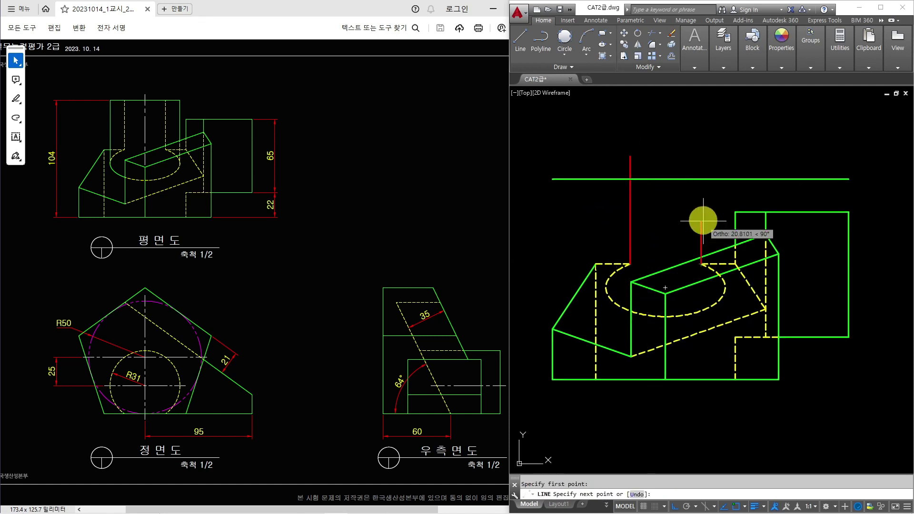
click(701, 155)
key(space)
key(space)
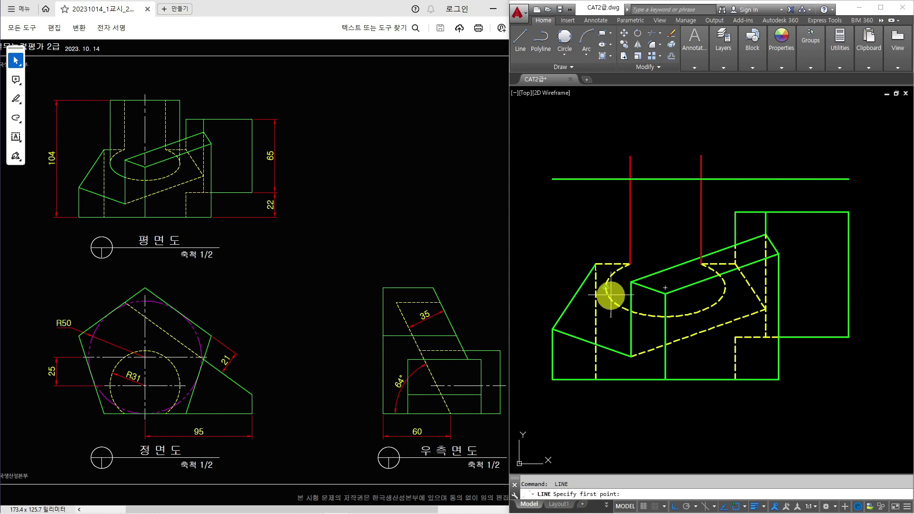
Draw vertical lines from the elliptical arc's left and right quadrants up past the upper edge line
click(605, 287)
click(606, 142)
key(space)
key(space)
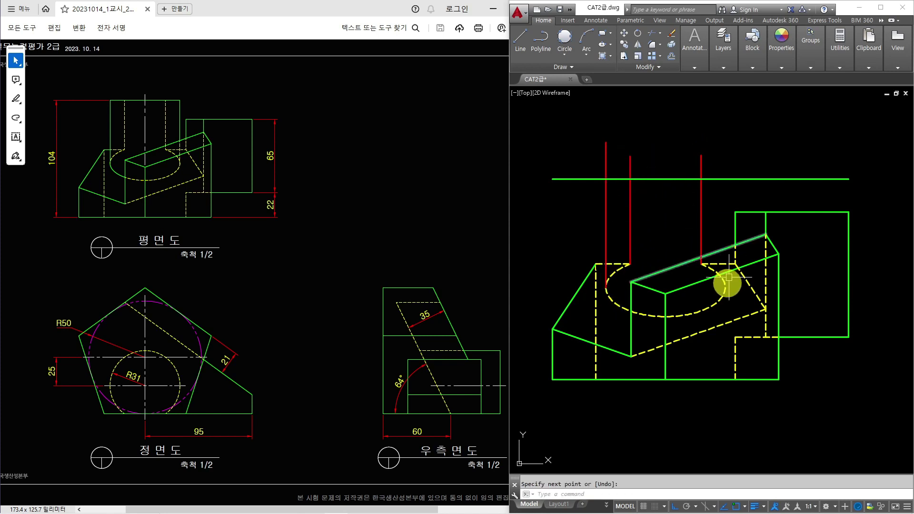
click(724, 286)
click(725, 140)
key(space)
Trim the four vertical lines above the upper edge and the edge's ends beyond the outer verticals
text(tr)
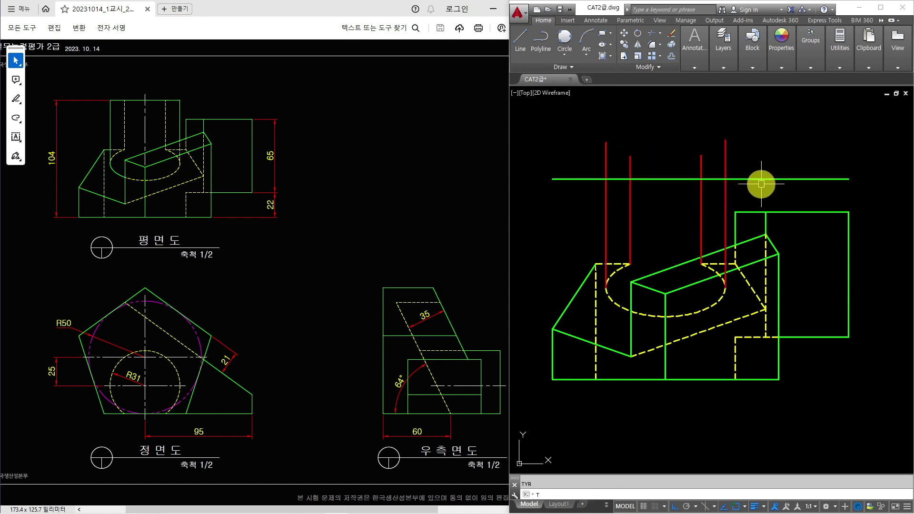
key(space)
click(753, 163)
click(594, 166)
key(Escape)
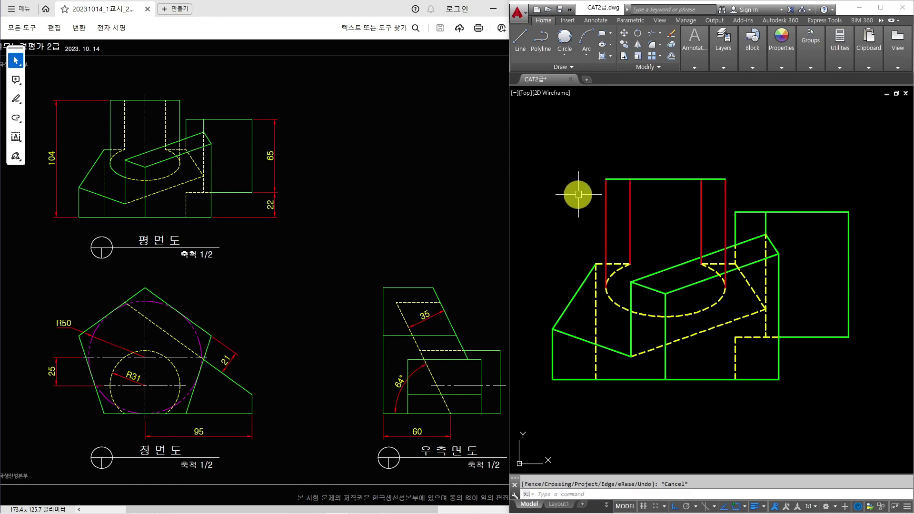
Match the two outer vertical lines of the cylinder to the properties of its visible upper edge
text(ma)
key(space)
click(644, 179)
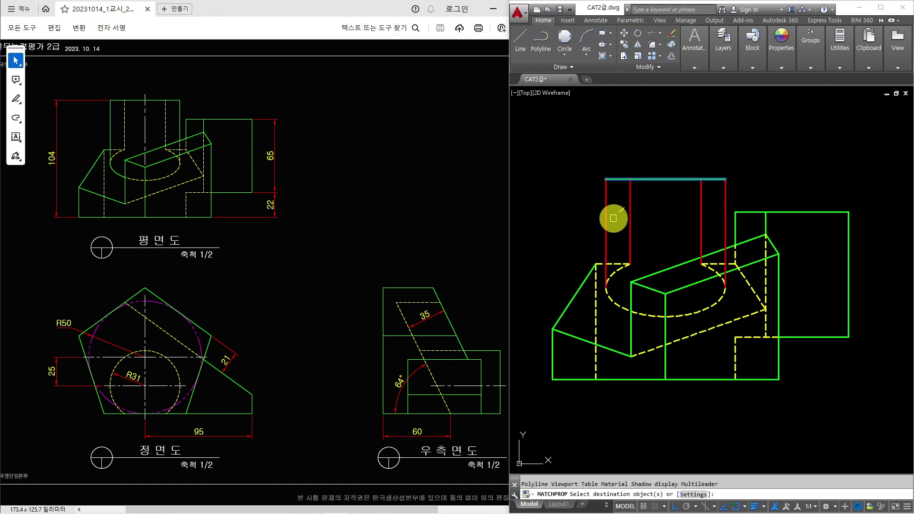
click(605, 214)
key(Escape)
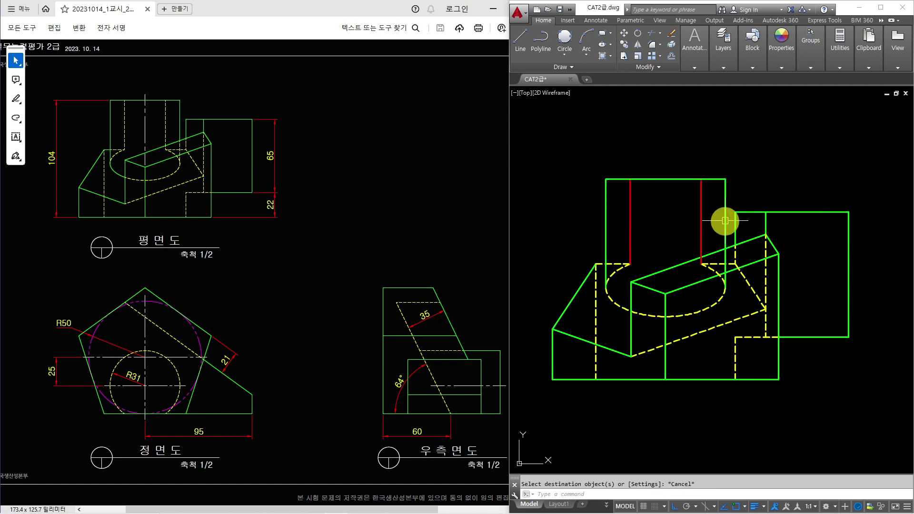
Split the cylinder's right outer vertical where it crosses the upper slanted edge of the block
scroll(726, 255, up, 4)
text(tr)
key(space)
key(space)
click(723, 256)
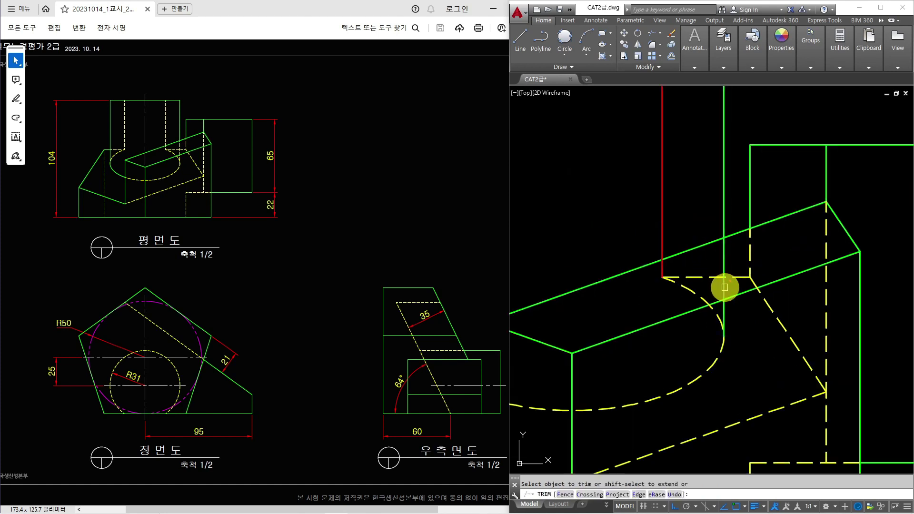
Match the right vertical's portion below the slanted edge and the two inner verticals to the hidden horizontal line
key(Escape)
text(m)
click(719, 277)
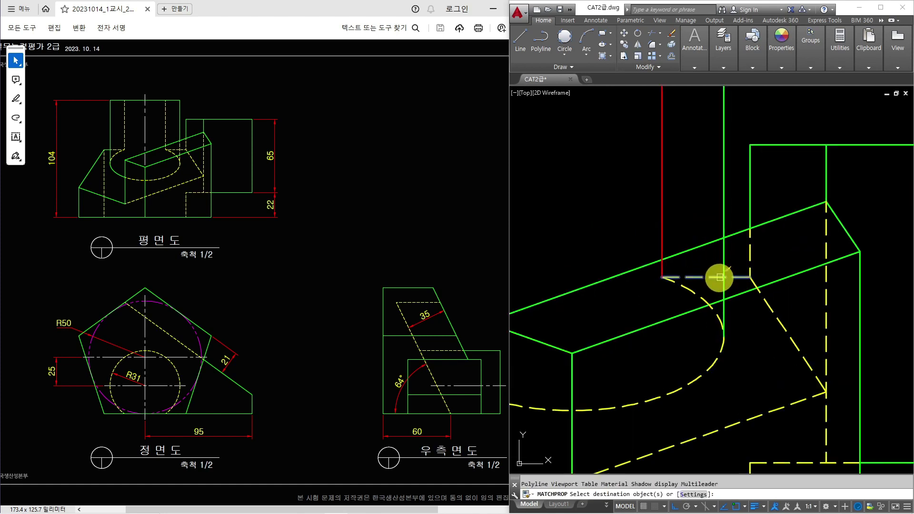
key(space)
key(space)
click(736, 277)
click(732, 266)
click(716, 266)
scroll(713, 271, down, 2)
middle_drag(713, 272, 734, 283)
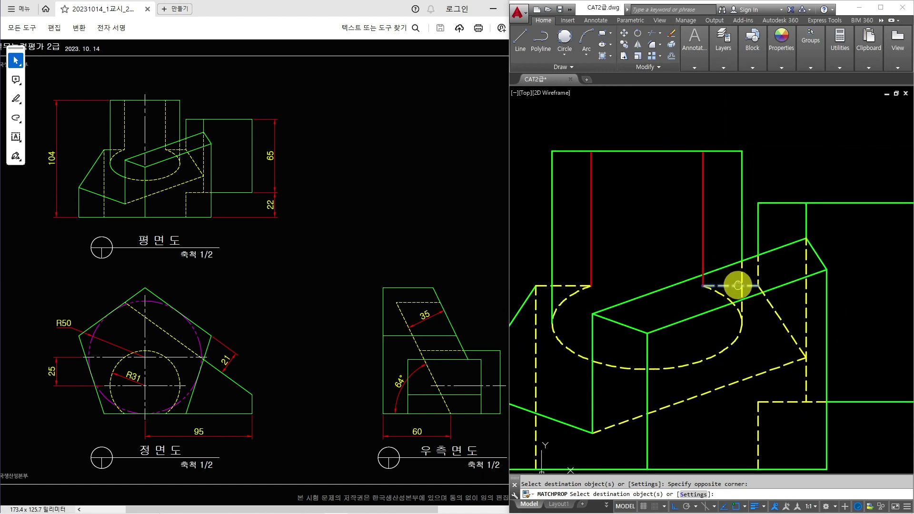
click(701, 228)
click(591, 252)
key(Escape)
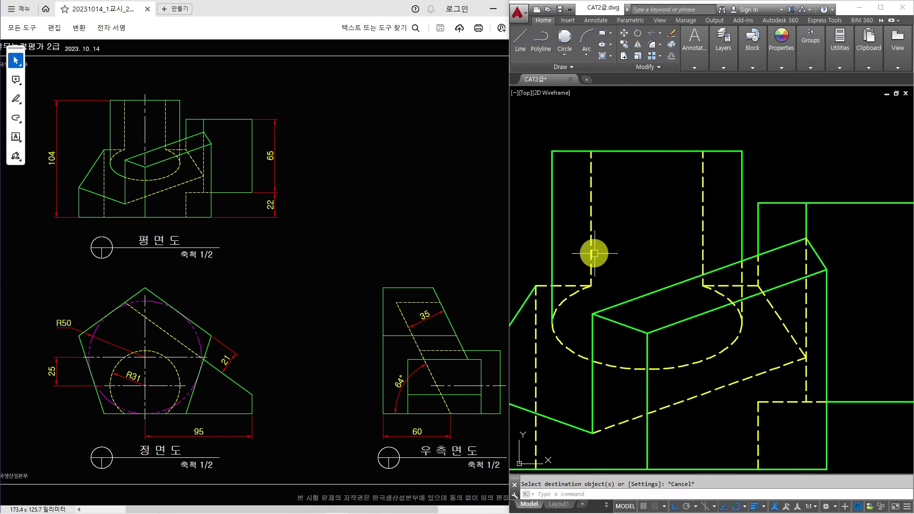
Break the elliptical arc at its left quadrant and where it meets the block's left vertical edge
text(br)
key(space)
click(582, 358)
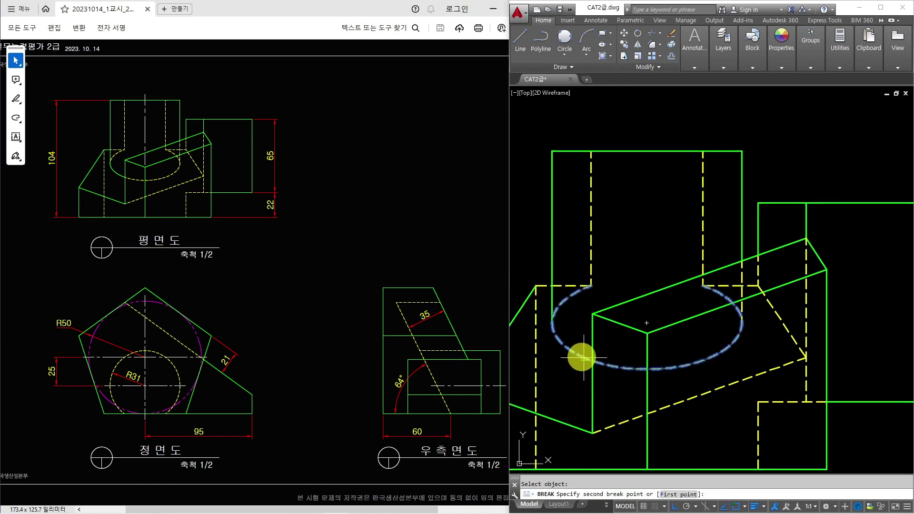
scroll(583, 355, up, 2)
click(574, 328)
key(space)
click(547, 332)
click(549, 317)
key(Escape)
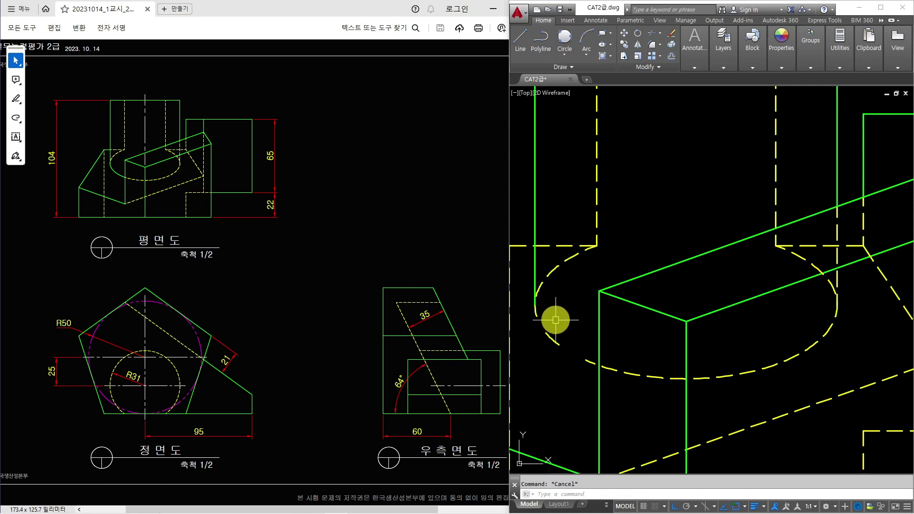
text(tr)
key(space)
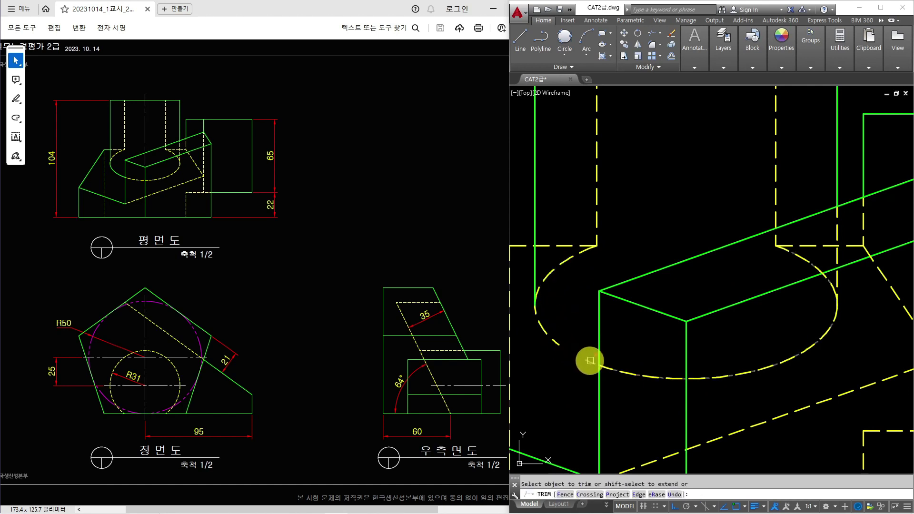
key(Escape)
Match the arc portion between the left quadrant and the block's vertical edge to the visible outline
click(556, 343)
text(ma)
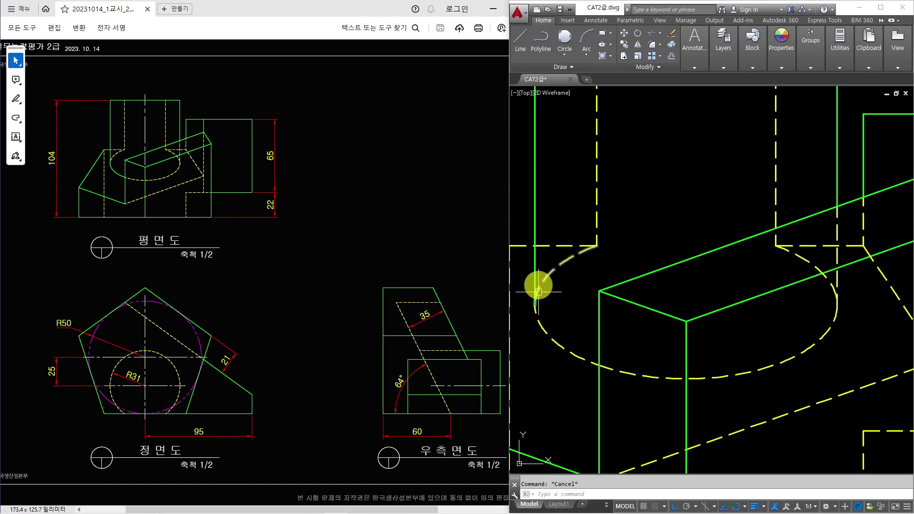
key(space)
click(540, 322)
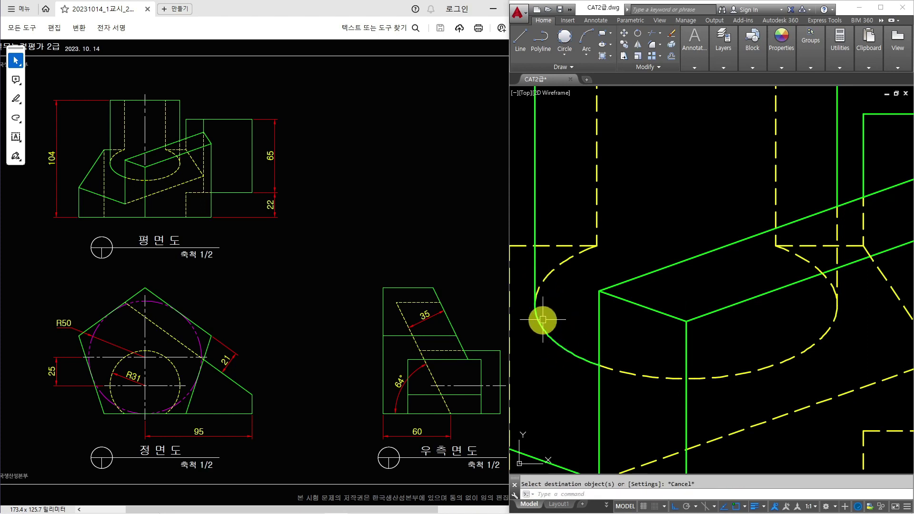
key(Escape)
scroll(573, 356, down, 5)
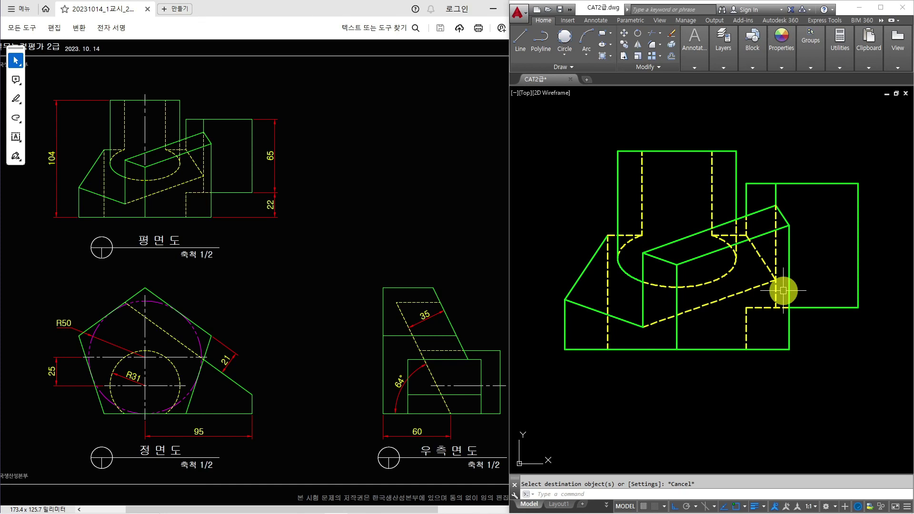
Make the centreline layer 중심선 the current layer
click(723, 68)
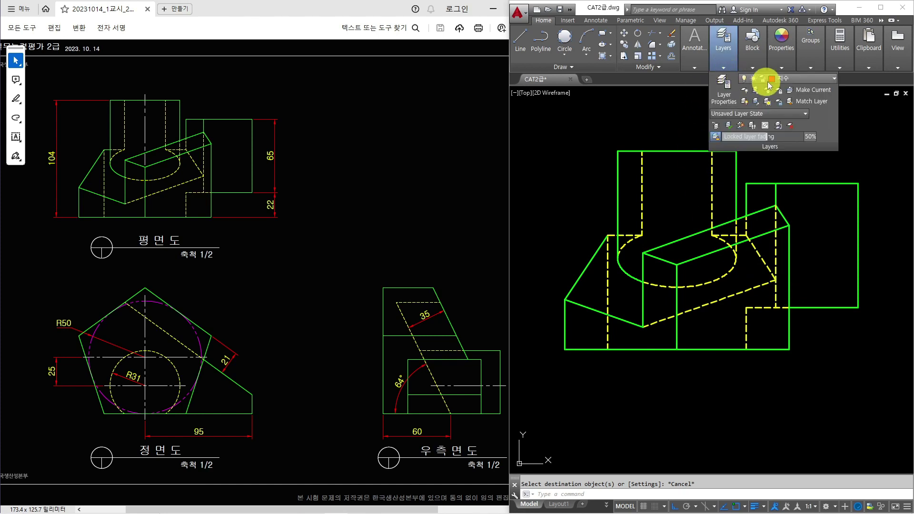
click(803, 79)
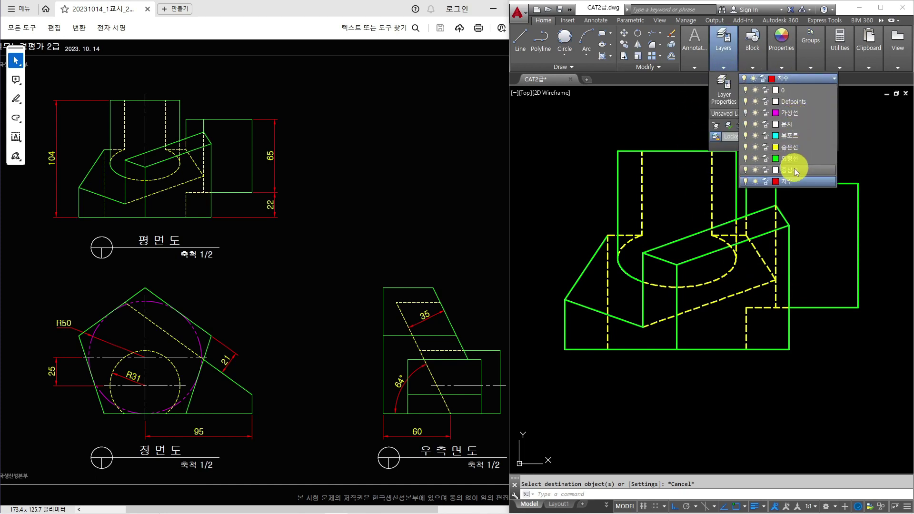
click(795, 165)
click(715, 183)
key(Escape)
Draw the cylinder's vertical centreline from the upper edge's midpoint to the block corner, extending its upper end by 3
text(L)
key(Return)
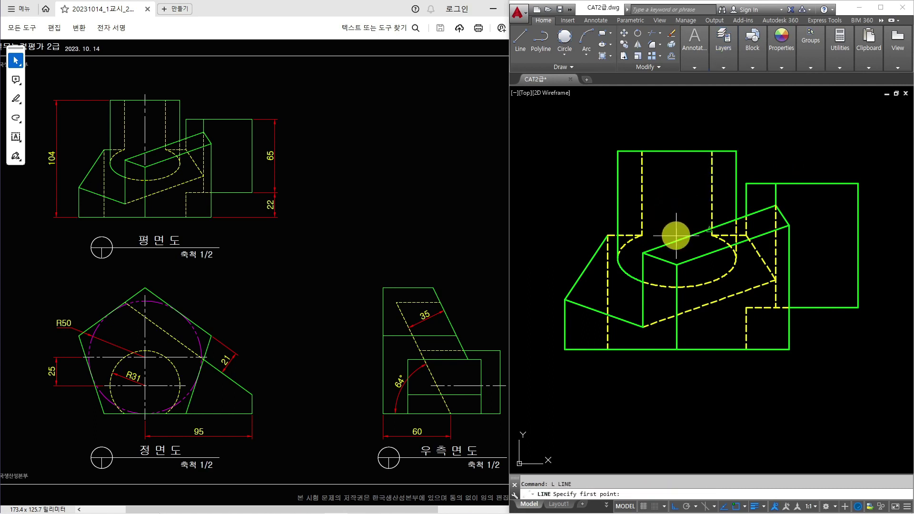
click(677, 152)
key(Return)
click(677, 156)
click(676, 151)
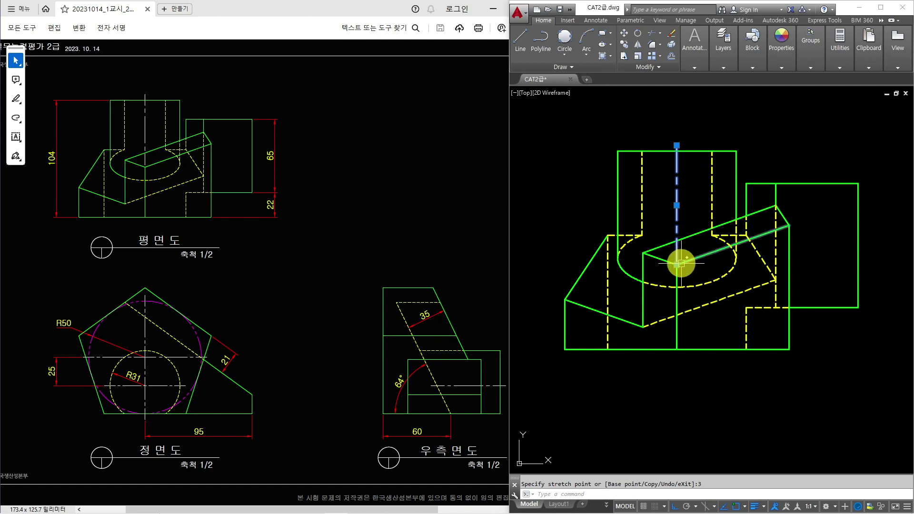
text(3)
key(Return)
key(Escape)
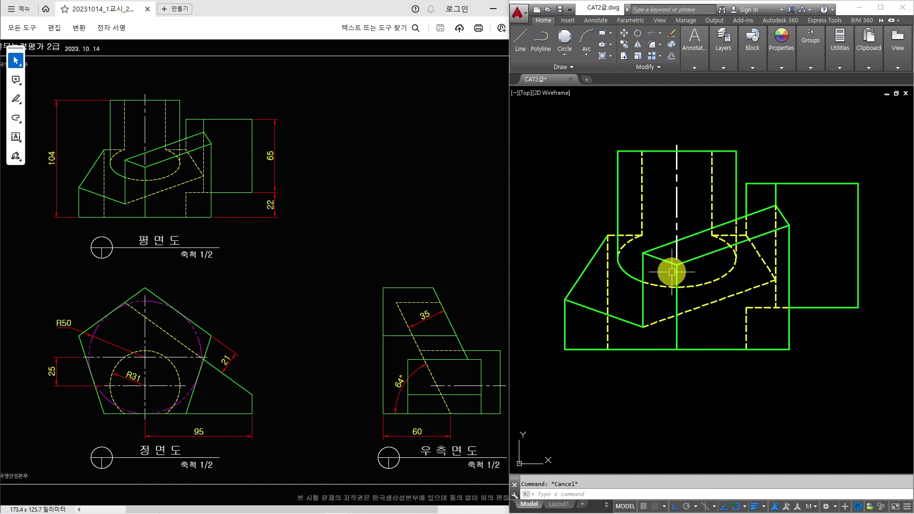
Turn the 가상선 layer back on for the front view
scroll(671, 271, down, 5)
scroll(684, 324, up, 3)
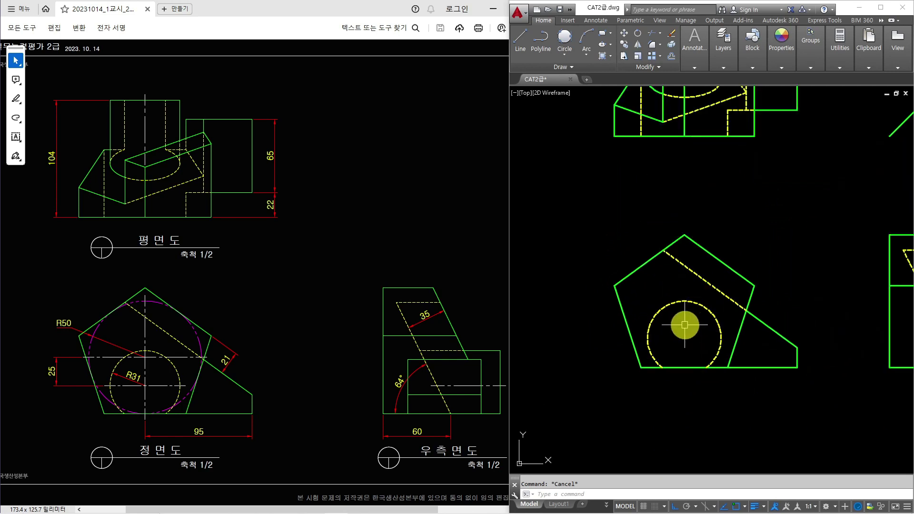
click(732, 67)
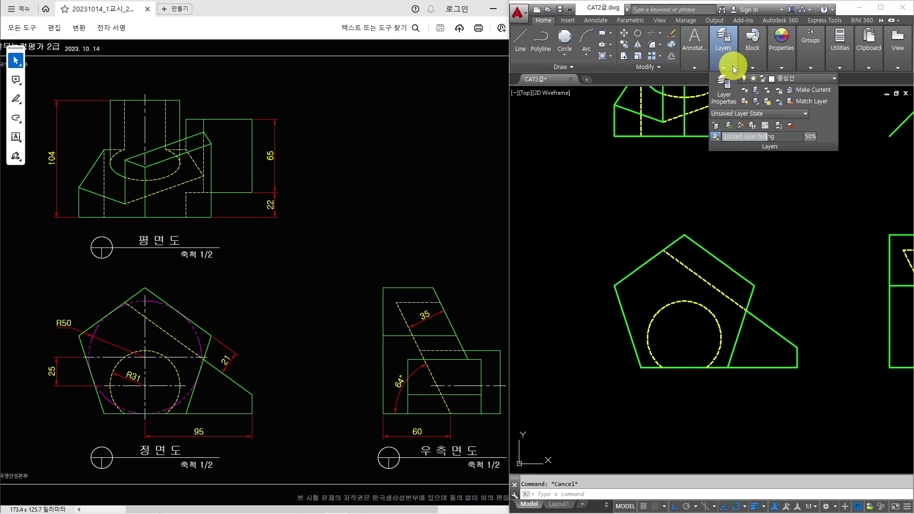
click(785, 79)
click(745, 113)
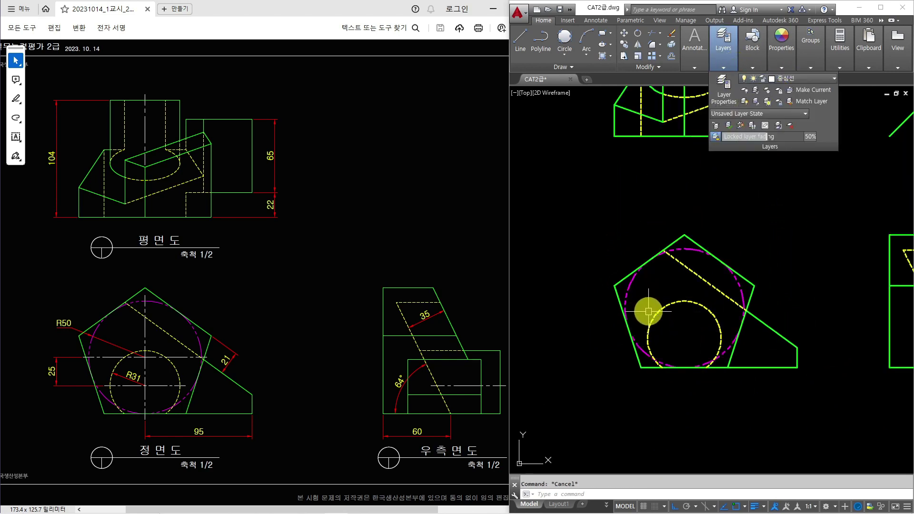
Draw horizontal and vertical centrelines between opposite quadrants of the phantom circle inside the pentagon
scroll(643, 313, up, 2)
text(l)
key(Return)
click(615, 303)
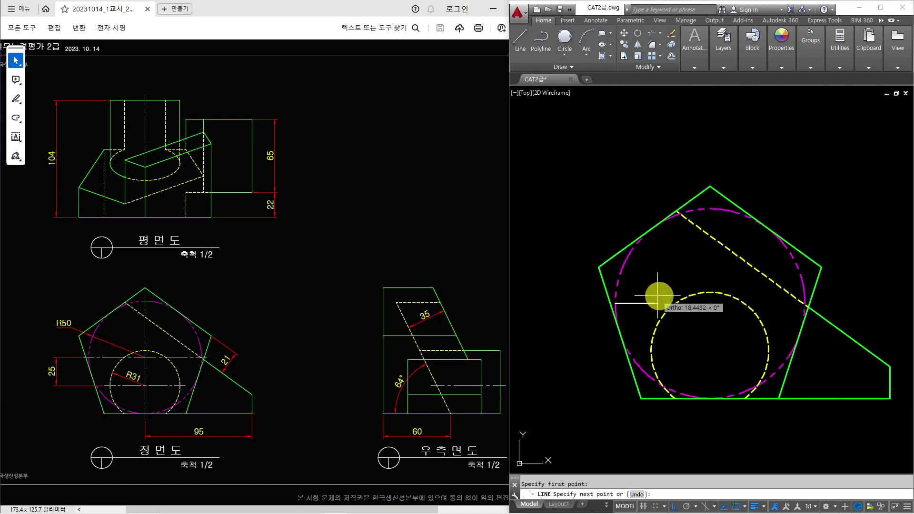
click(803, 291)
key(Return)
key(Return)
click(711, 207)
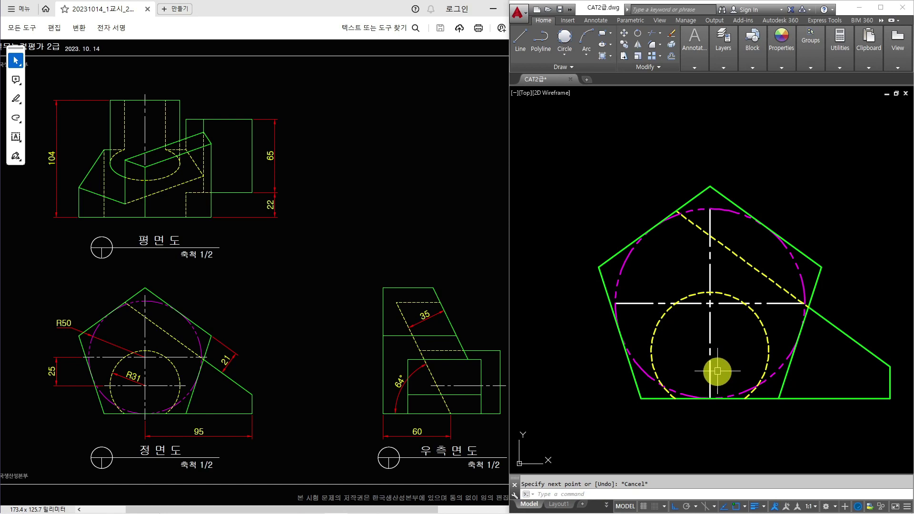
key(Escape)
Lengthen both centrelines of the phantom circle by a delta of 3 at each end
text(LEN)
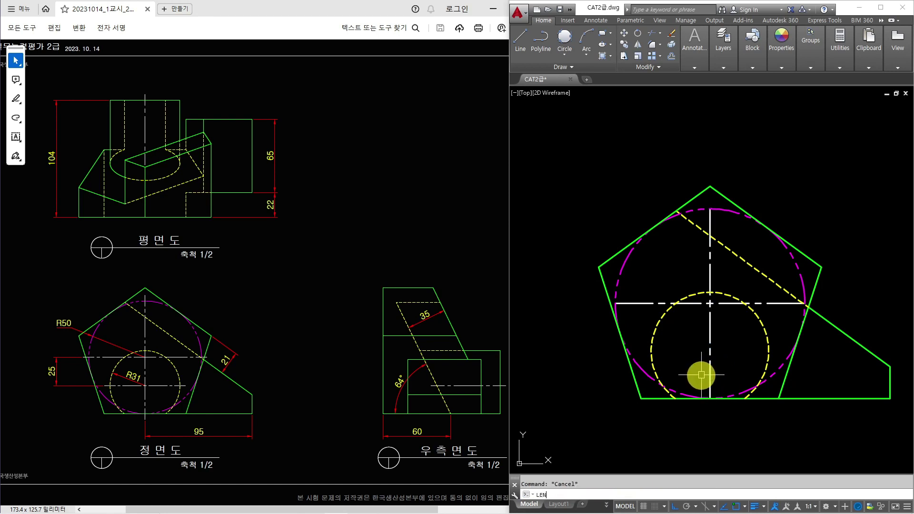
key(Return)
text(de)
key(Return)
text(3)
key(Return)
click(640, 303)
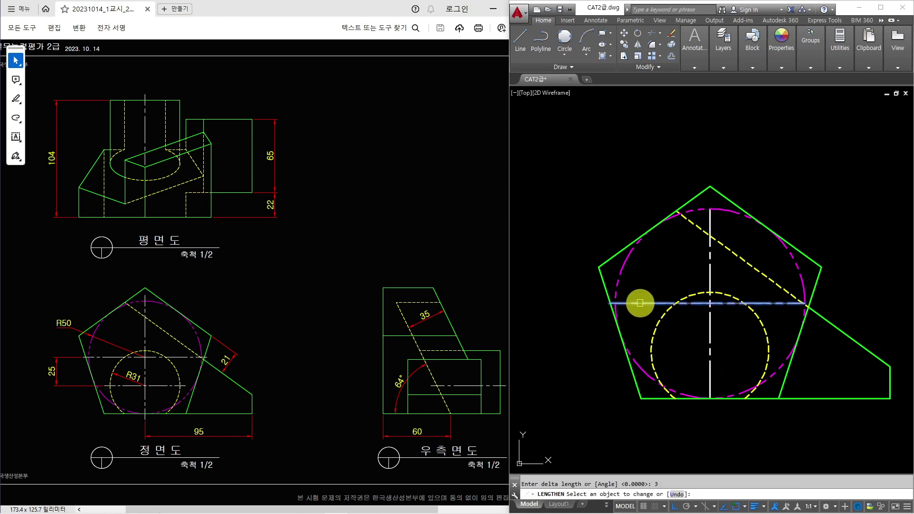
click(779, 300)
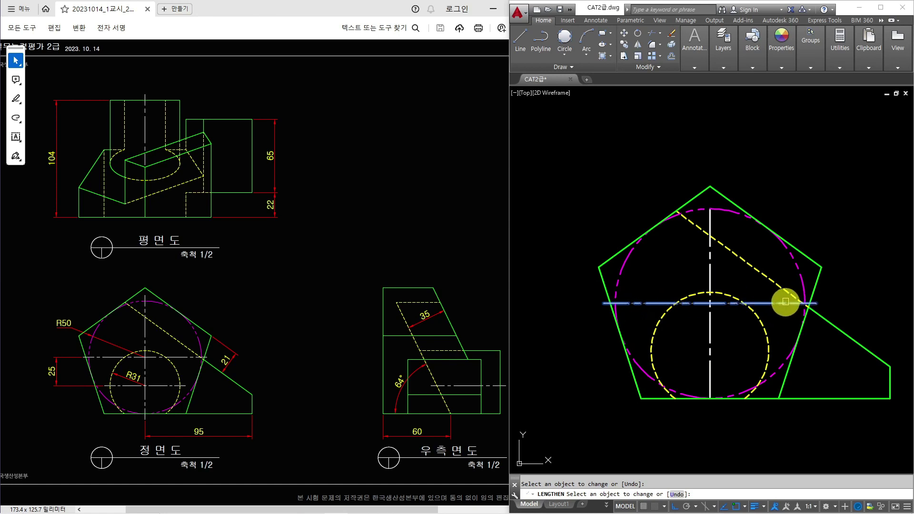
click(710, 233)
click(710, 388)
key(Escape)
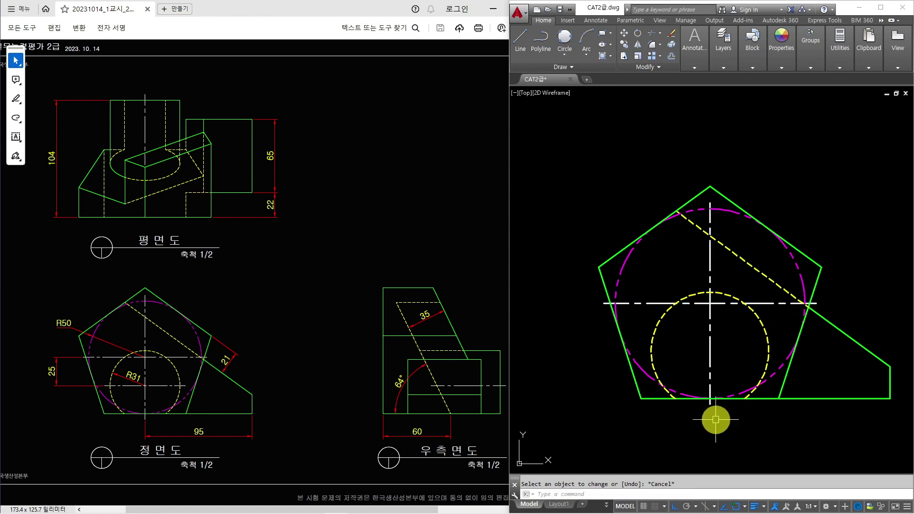
Draw a horizontal centreline across the small hidden circle and lengthen it by 3 at both ends
text(l)
key(Return)
click(754, 352)
key(Escape)
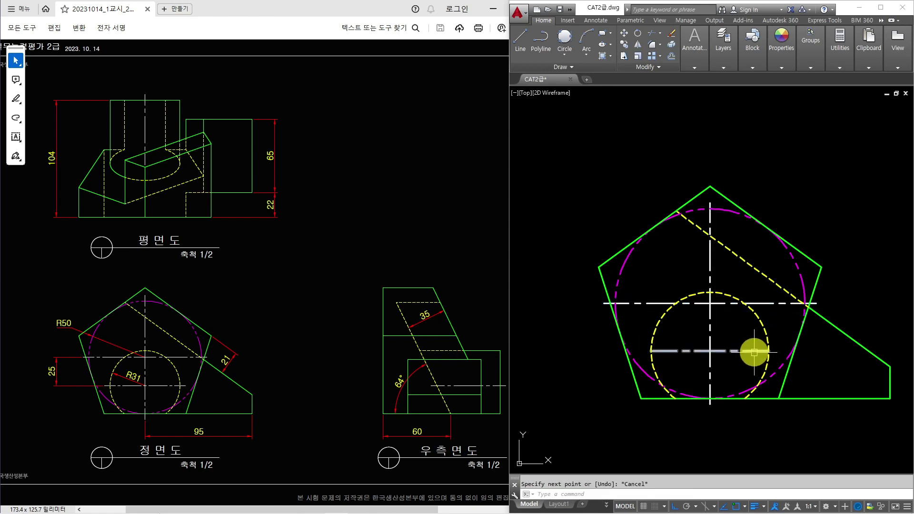
text(len)
key(Return)
click(754, 352)
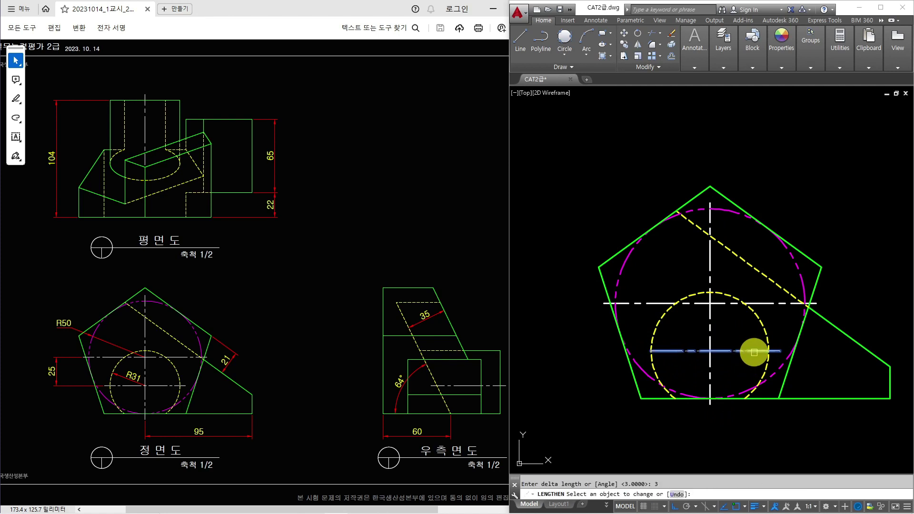
click(662, 352)
key(Escape)
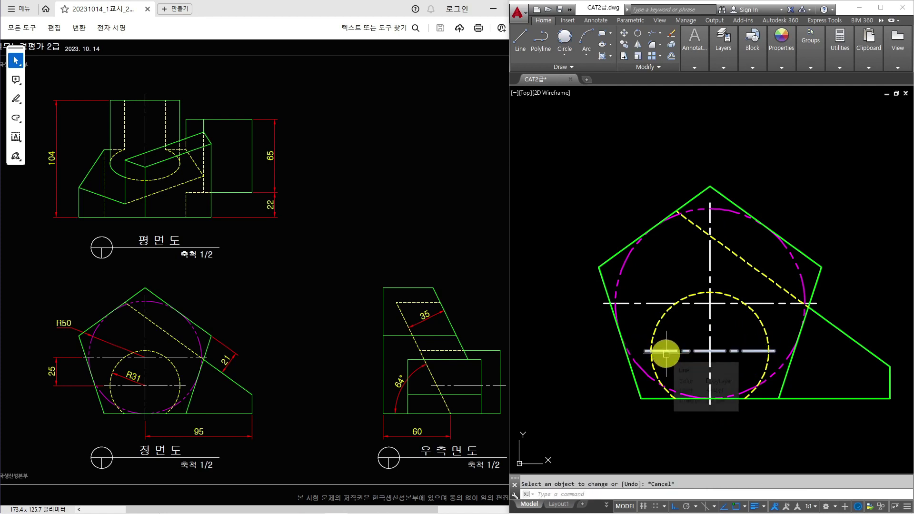
Project a horizontal centreline from the small circle's right quadrant through and past the right side view
text(l)
key(Return)
middle_drag(764, 354, 689, 337)
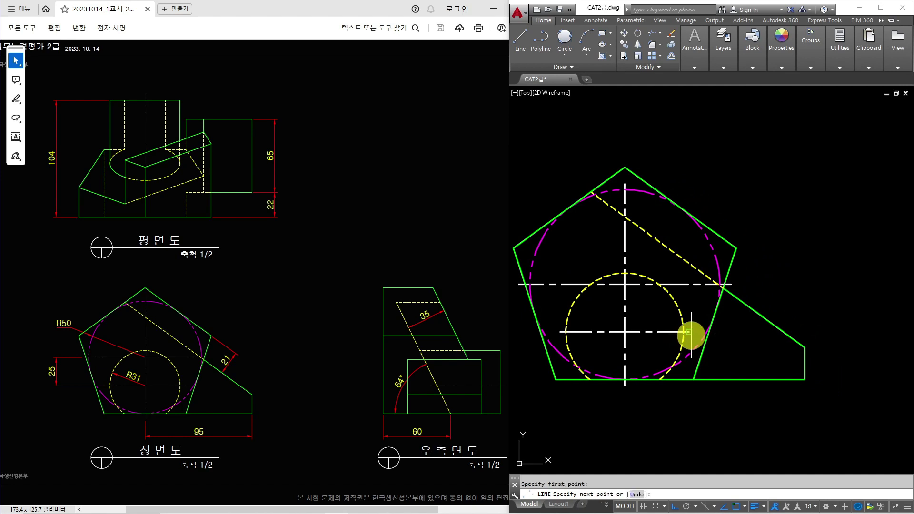
scroll(737, 352, down, 2)
middle_drag(741, 352, 548, 334)
click(824, 322)
key(Escape)
scroll(807, 316, up, 2)
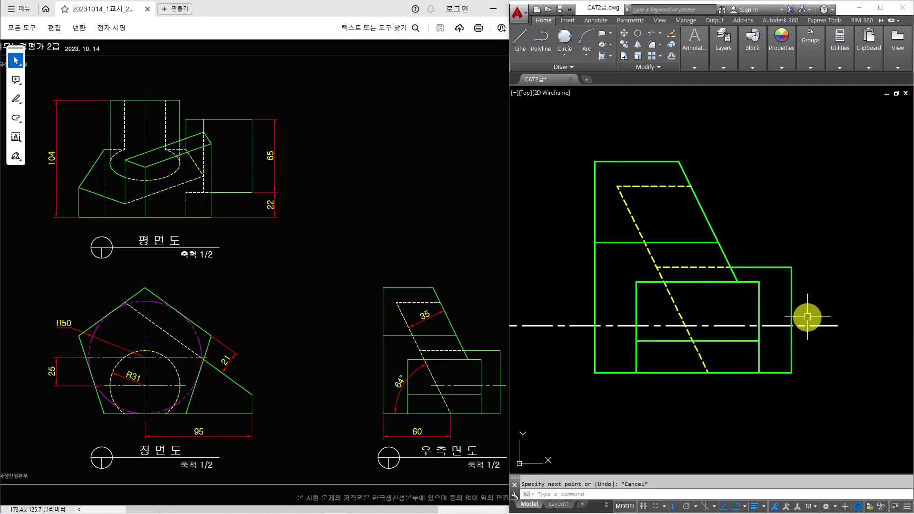
Trim the projected centreline to span from the hidden slanted line to the side view's outer vertical edge
text(tr)
key(Return)
click(670, 326)
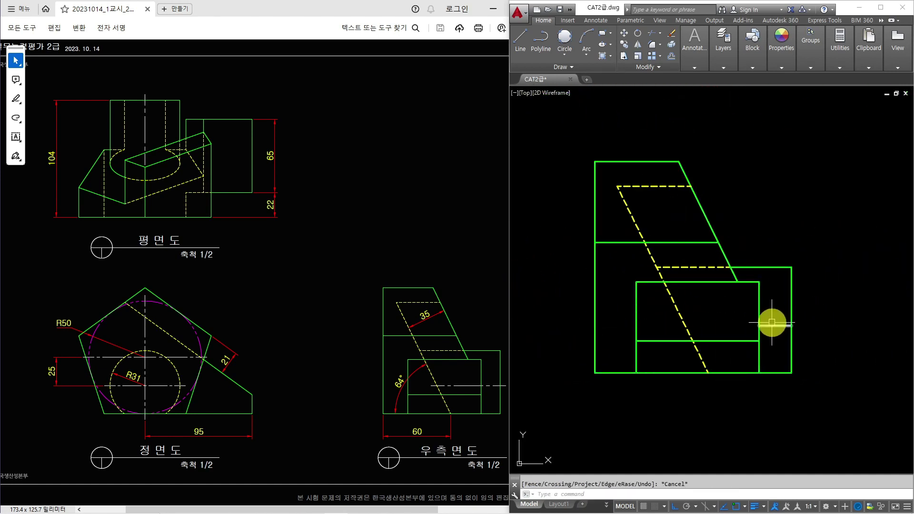
key(Escape)
Lengthen the side view's centreline by a delta of 3 at both ends
text(len)
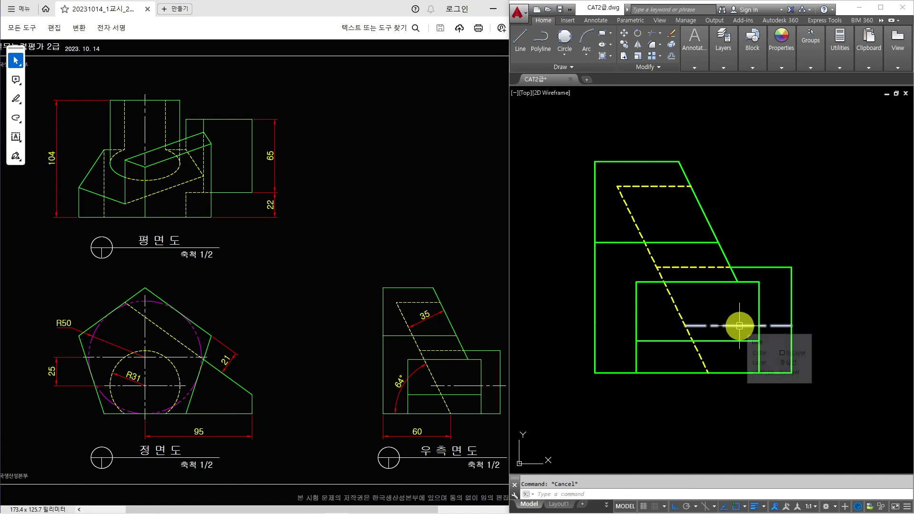
key(Return)
text(de)
key(Return)
text(3)
key(Return)
click(708, 326)
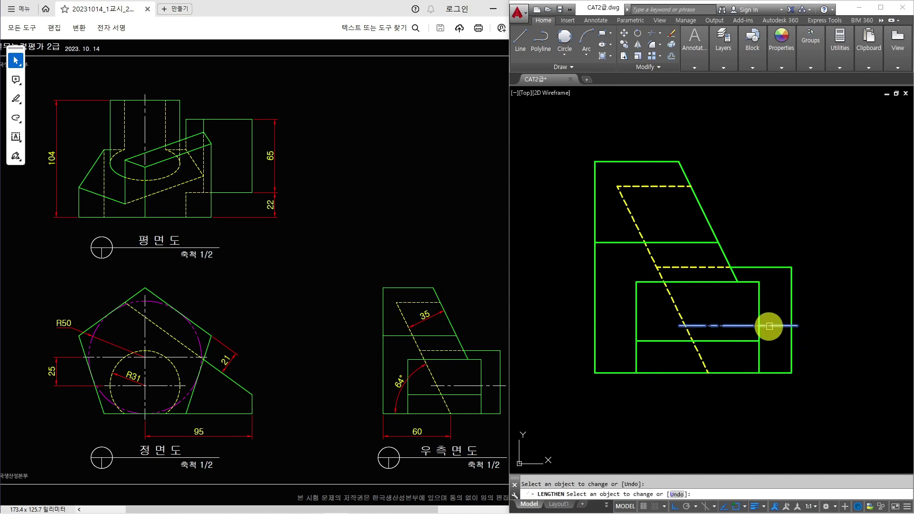
click(768, 326)
key(Escape)
scroll(836, 328, down, 4)
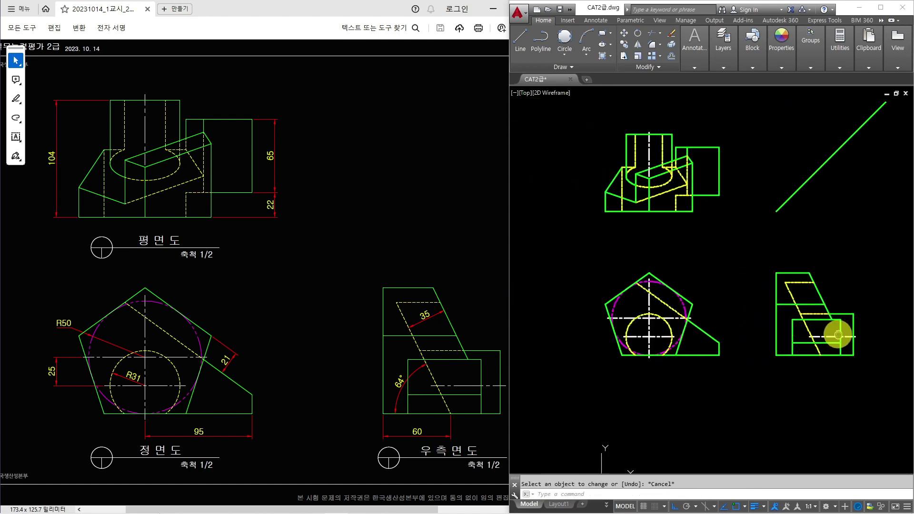
Make the 치수 layer current for the drawing's dimensions
click(796, 238)
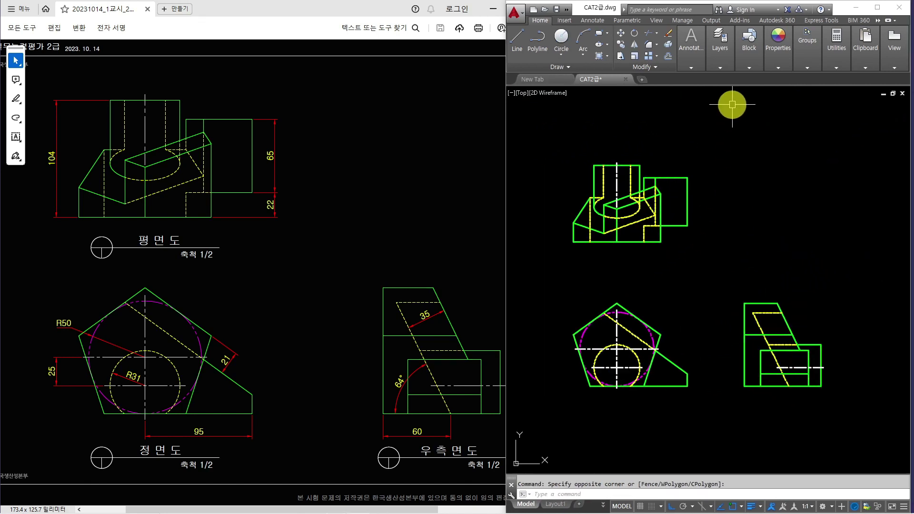
click(727, 63)
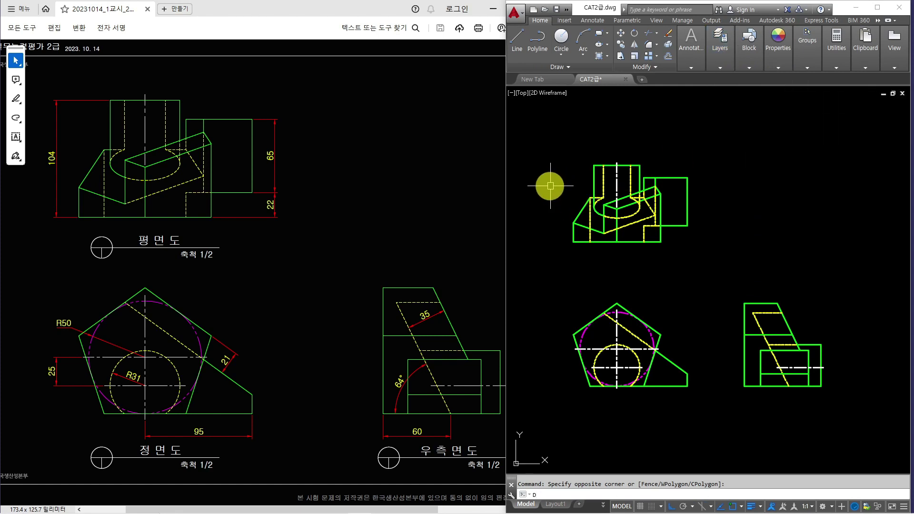
key(Return)
scroll(577, 208, up, 2)
key(Escape)
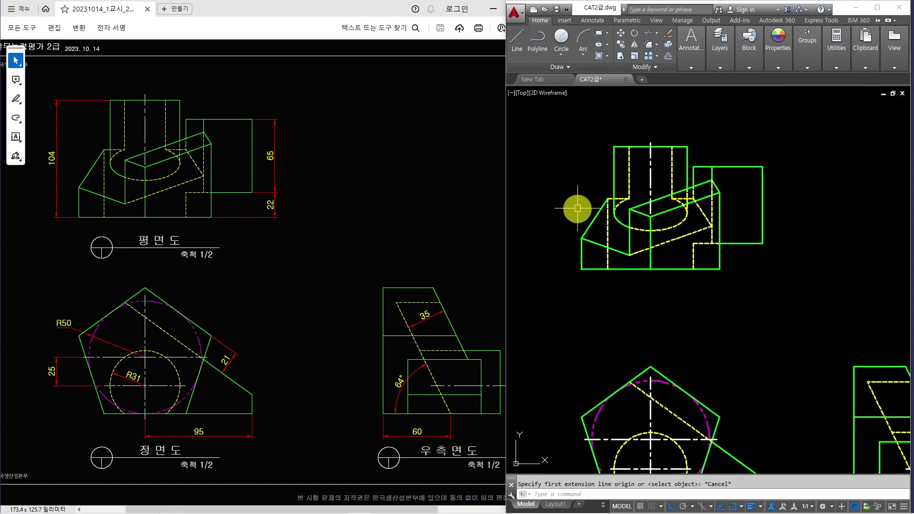
Add a vertical linear dimension for the top view's overall height, placed to the left of the view
scroll(578, 231, up, 1)
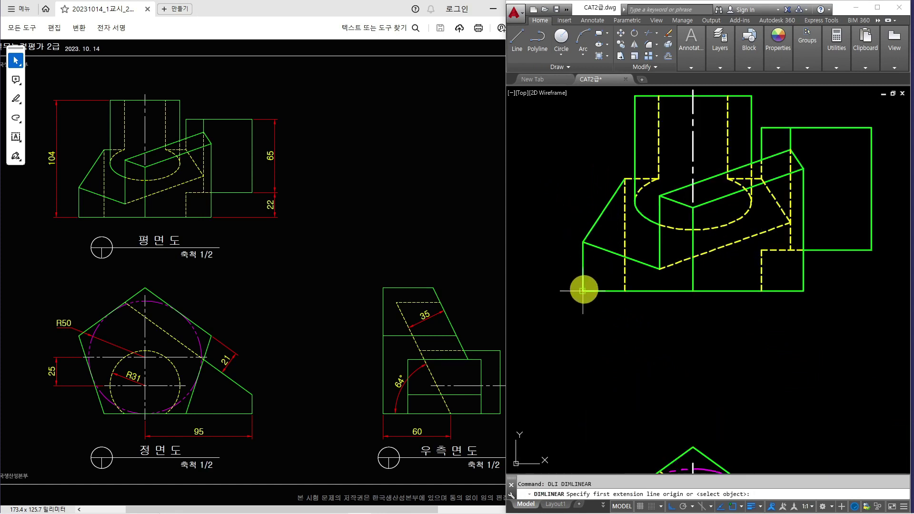
click(586, 287)
scroll(586, 287, up, 1)
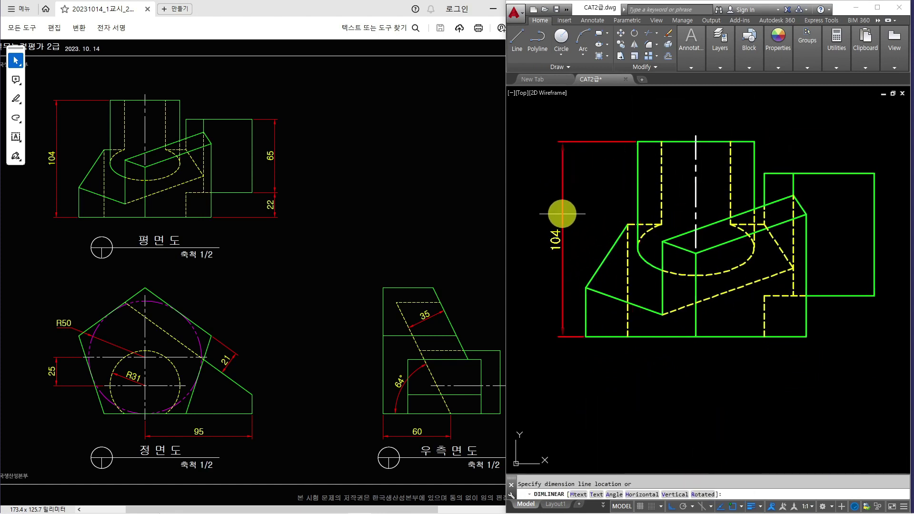
click(559, 215)
Dimension the top view's lower offset and the protruding block's height in one vertical line to the view's right
middle_drag(747, 265, 685, 262)
key(space)
click(744, 334)
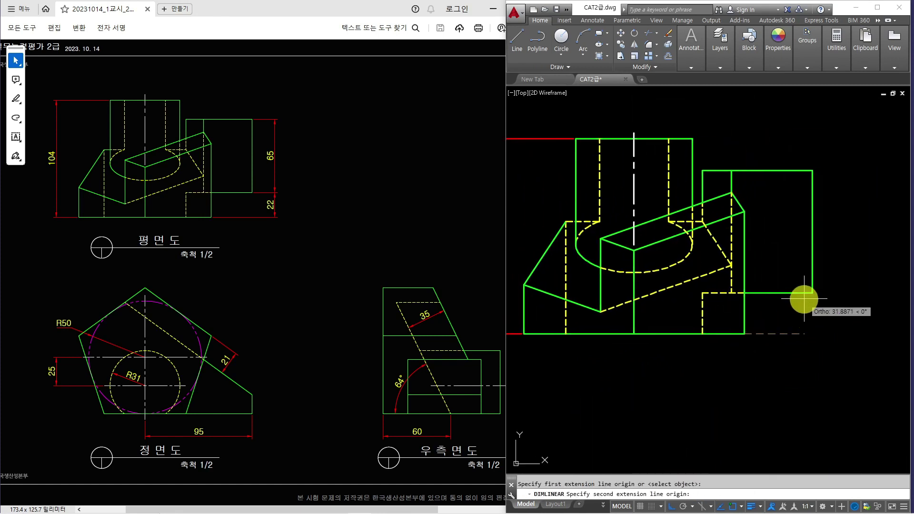
click(812, 293)
click(848, 310)
key(space)
click(811, 293)
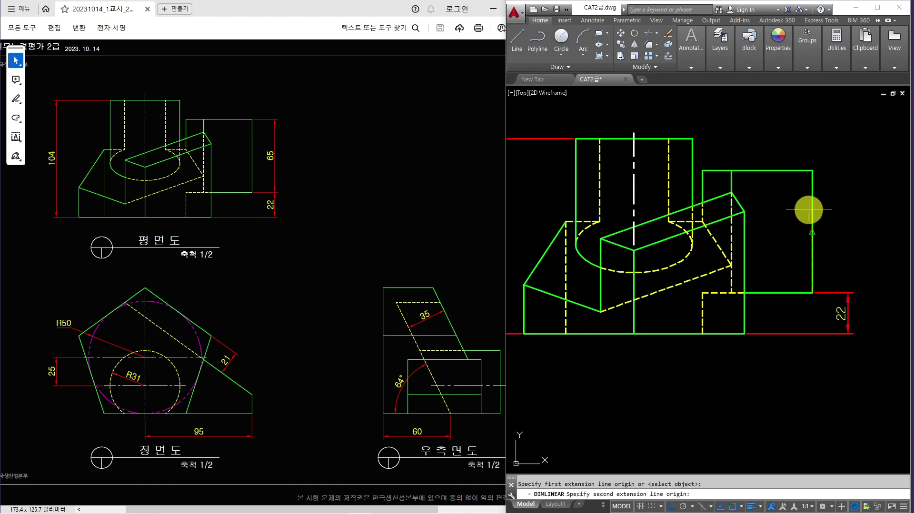
click(812, 171)
click(846, 290)
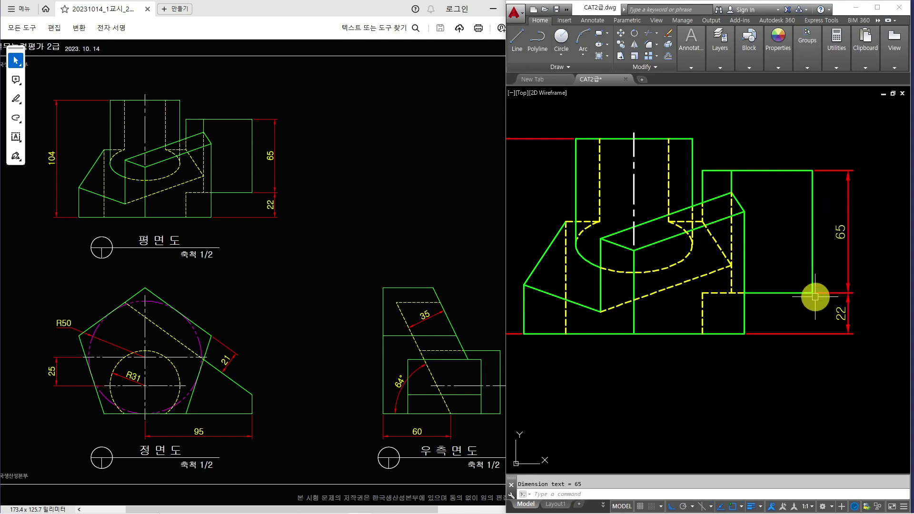
Add radius dimensions to the front view's large circle, with text outside the pentagon, and small hidden circle, with text inside
middle_drag(724, 373, 759, 210)
text(dra)
key(space)
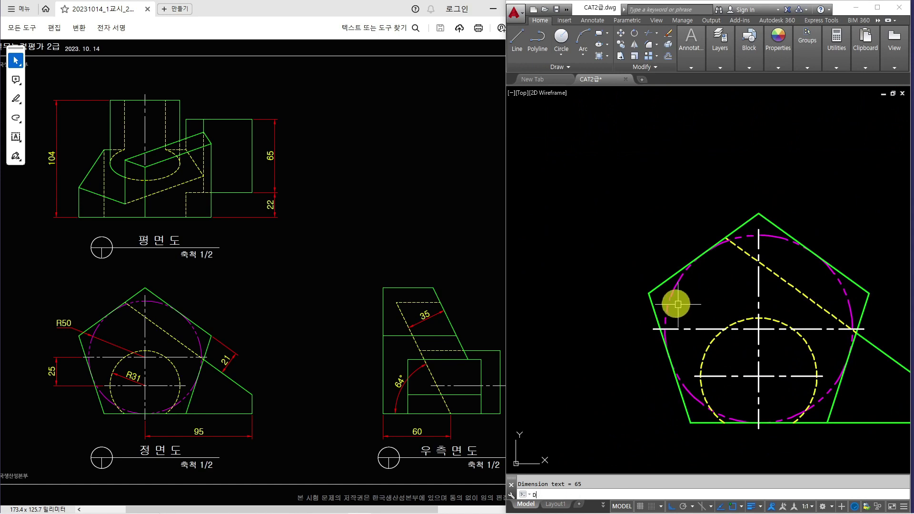
click(671, 300)
click(641, 275)
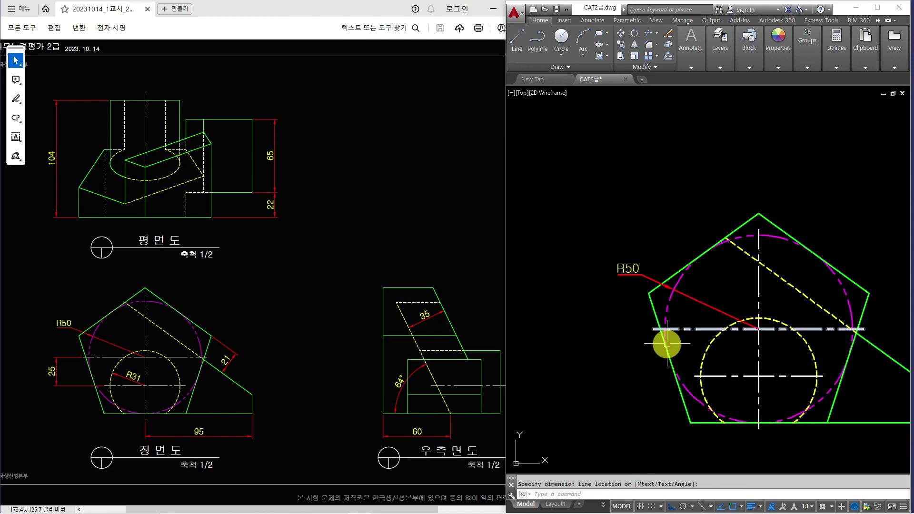
key(space)
click(709, 347)
click(724, 354)
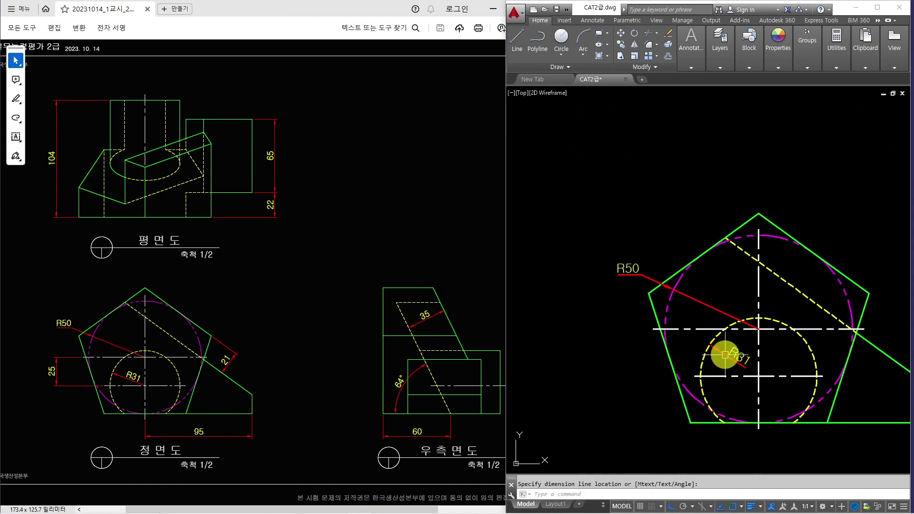
Add a vertical linear dimension between the front view's two horizontal centrelines, placed left of the pentagon
text(dli)
key(space)
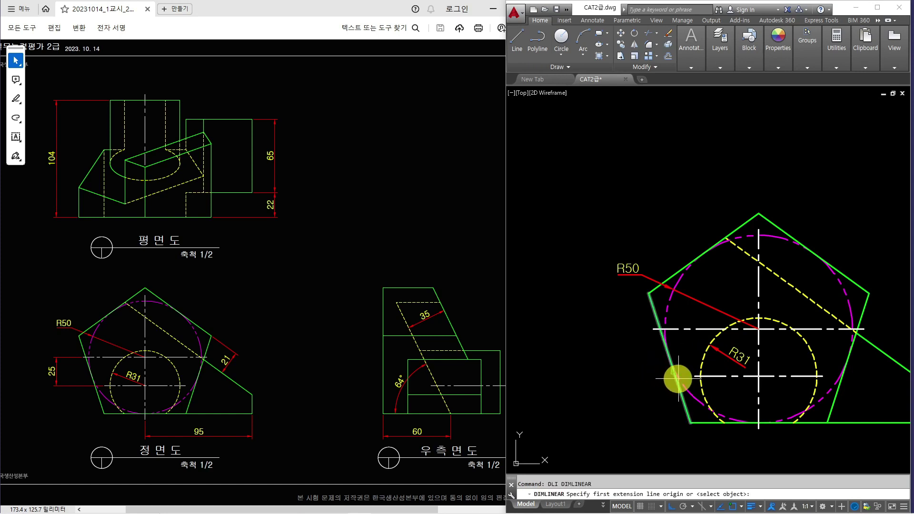
click(695, 375)
click(653, 329)
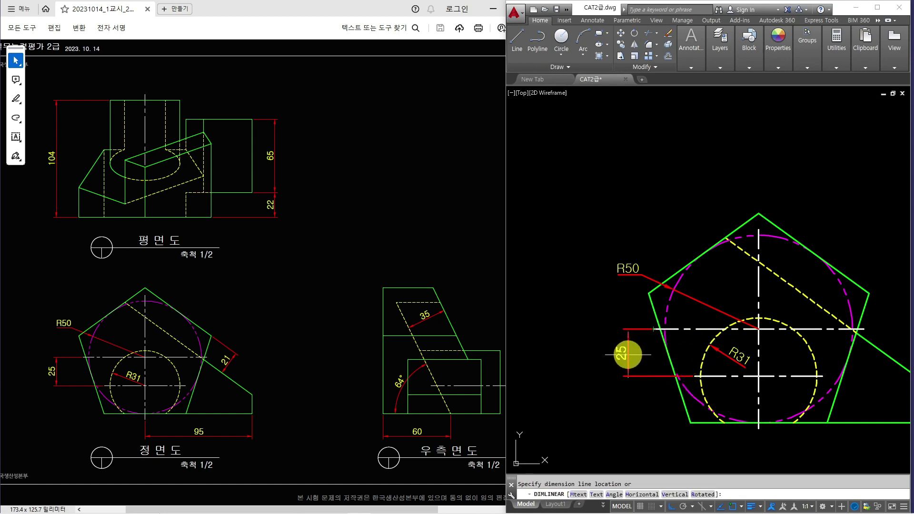
click(627, 355)
Dimension the horizontal distance from the front view's vertical centreline to its outer right edge, placed below the view
middle_drag(711, 376, 622, 355)
key(space)
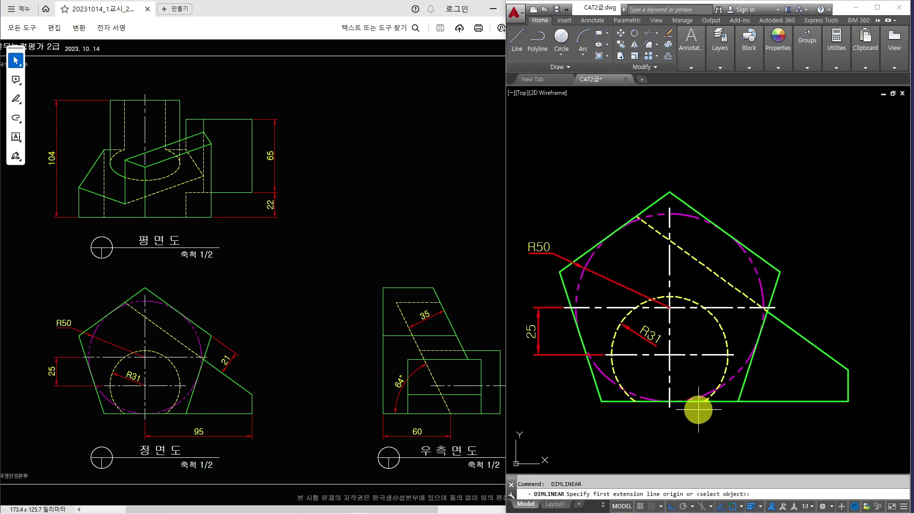
click(669, 408)
click(838, 402)
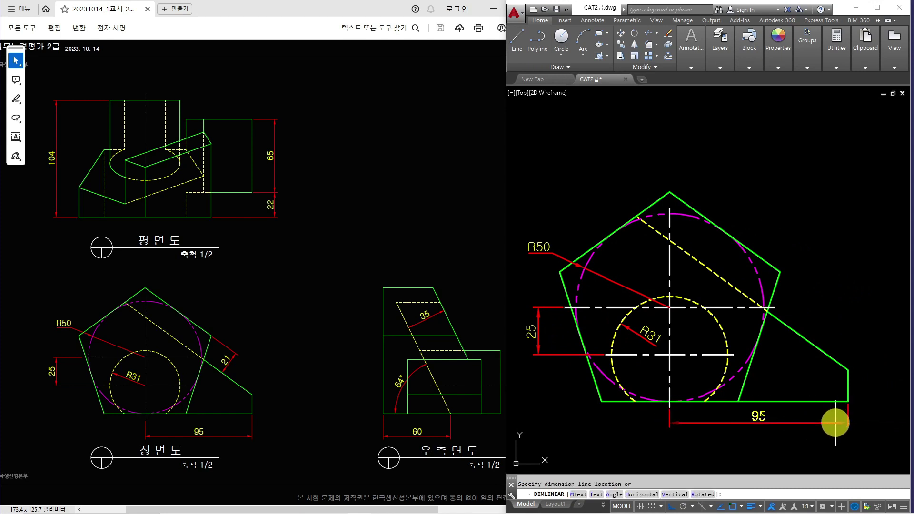
click(834, 434)
Add an aligned dimension from the pentagon's right corner perpendicular to the slanted line in the front view
scroll(815, 306, up, 3)
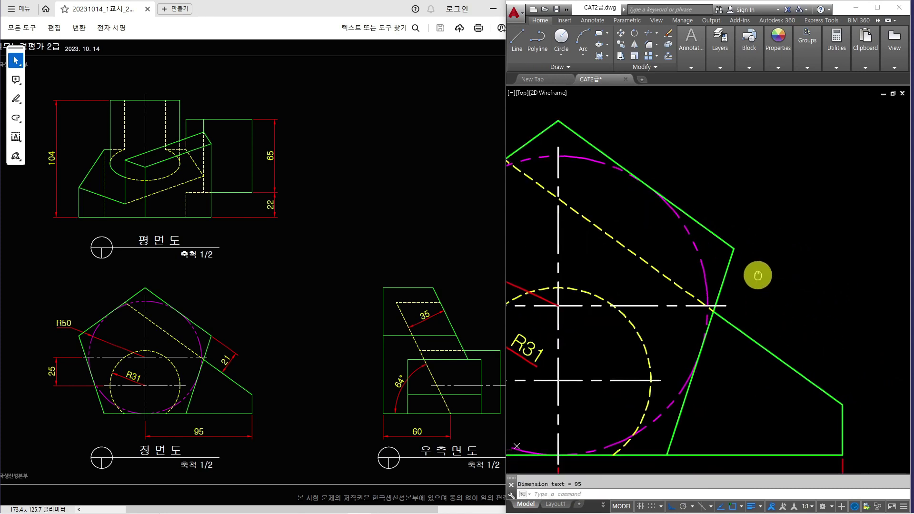
text(DAL)
key(space)
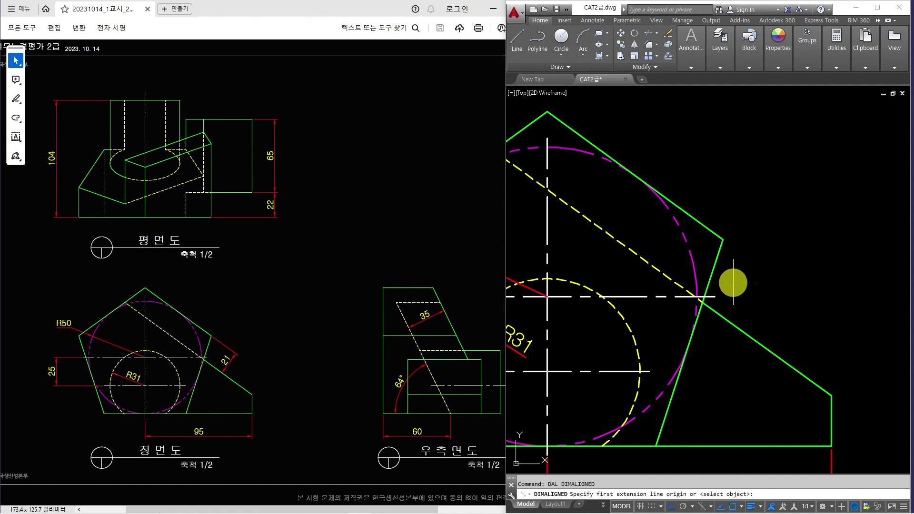
click(722, 239)
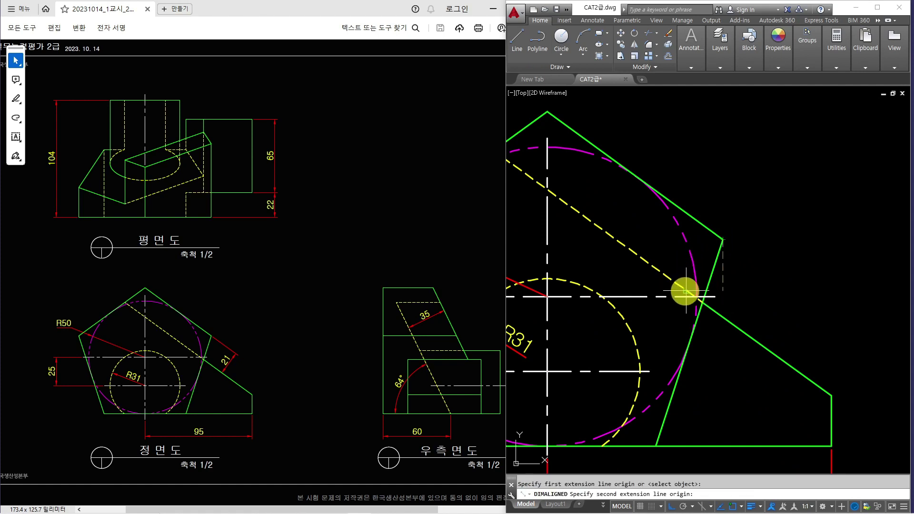
click(685, 291)
click(767, 311)
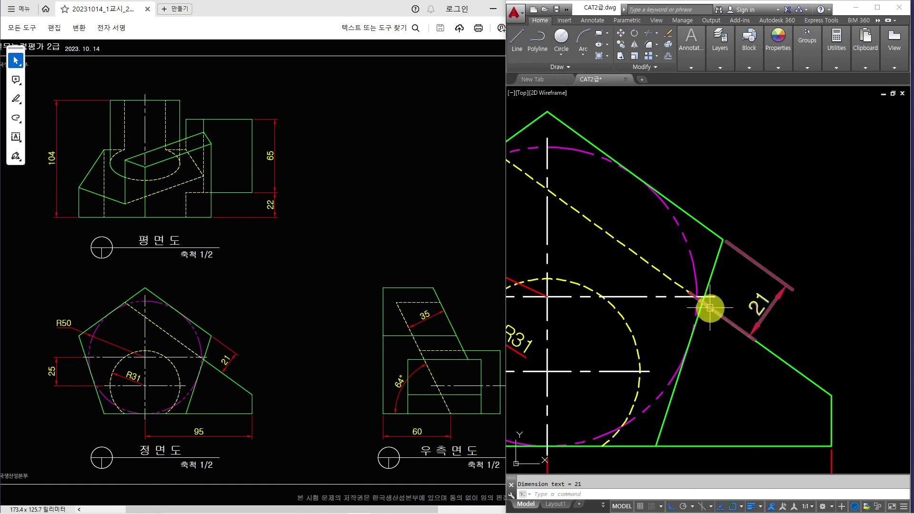
Turn off extension line 2 of the aligned dimension at the pentagon's right corner
right_click(760, 312)
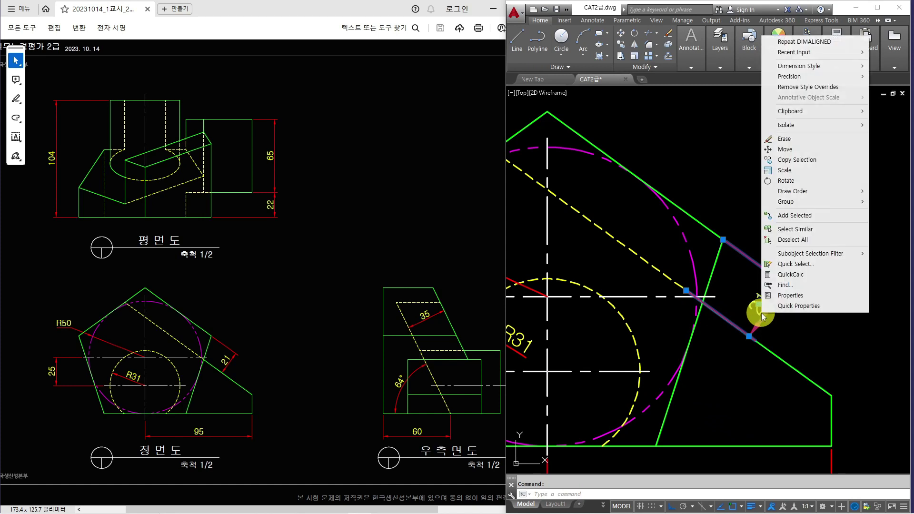
click(790, 296)
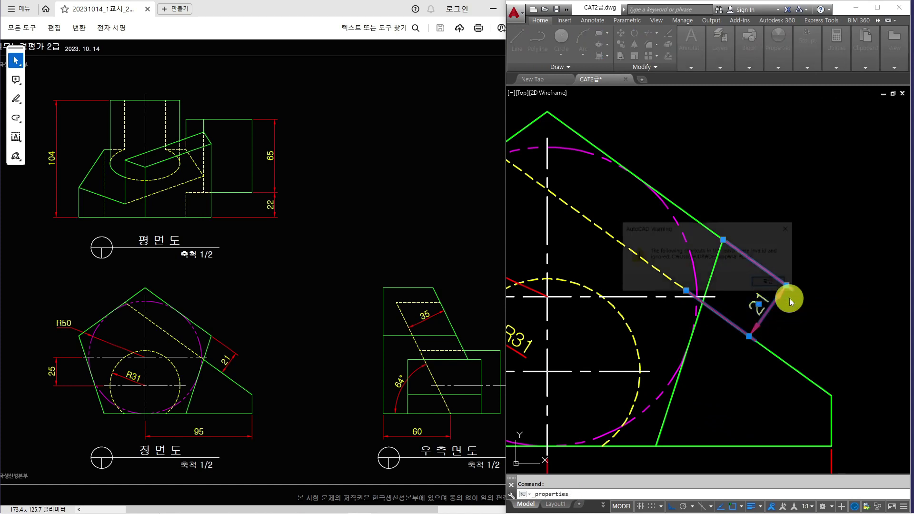
click(770, 287)
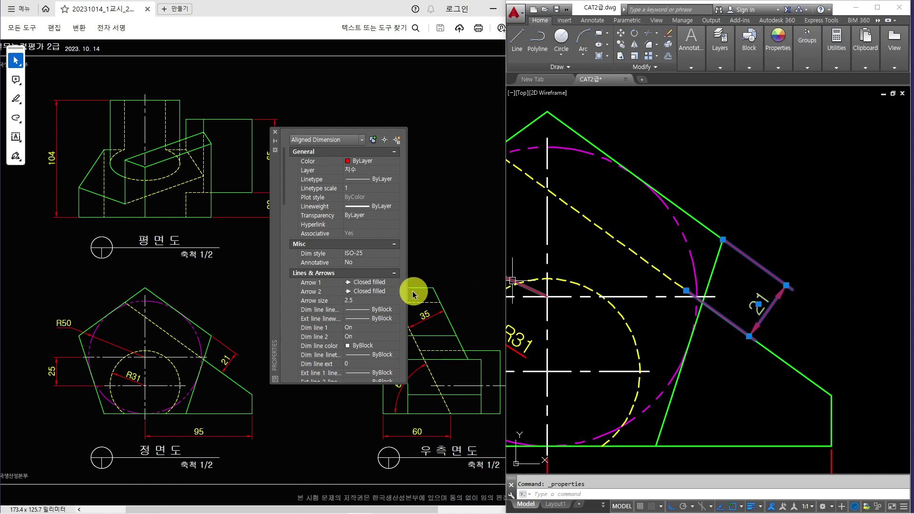
scroll(398, 320, down, 2)
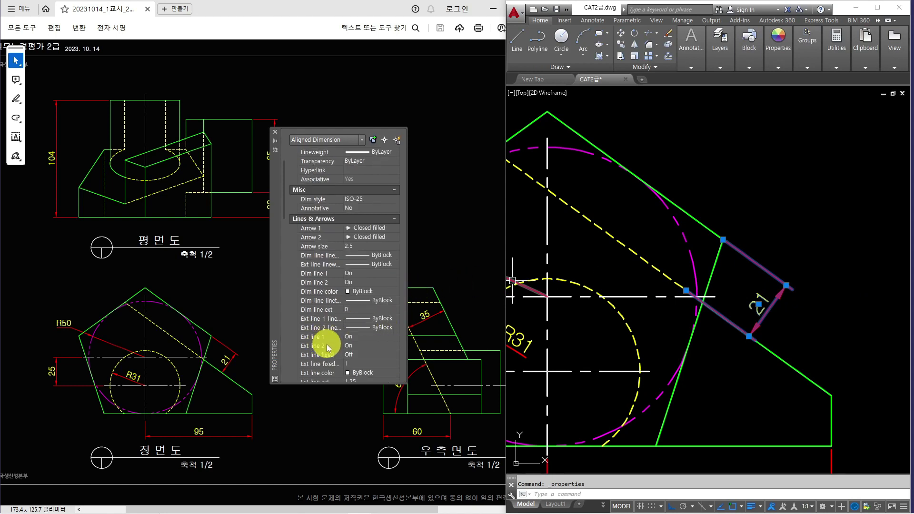
click(350, 338)
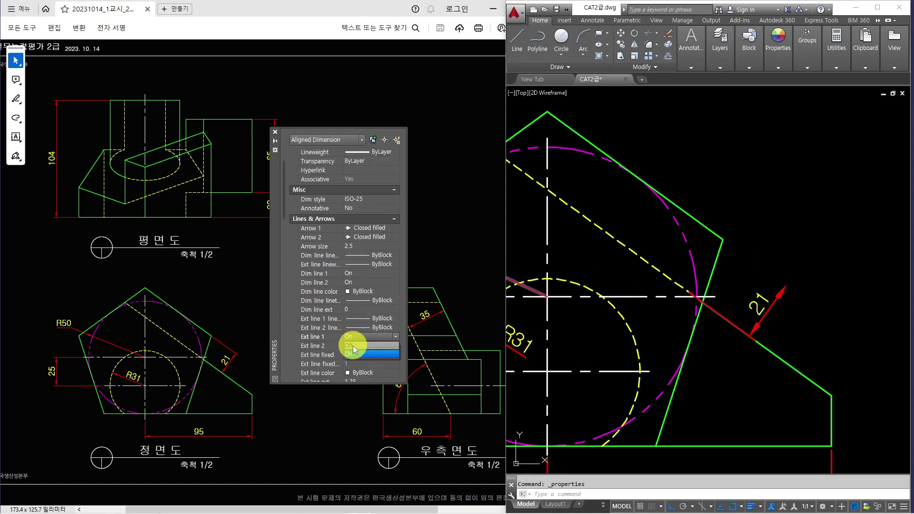
click(358, 338)
click(355, 345)
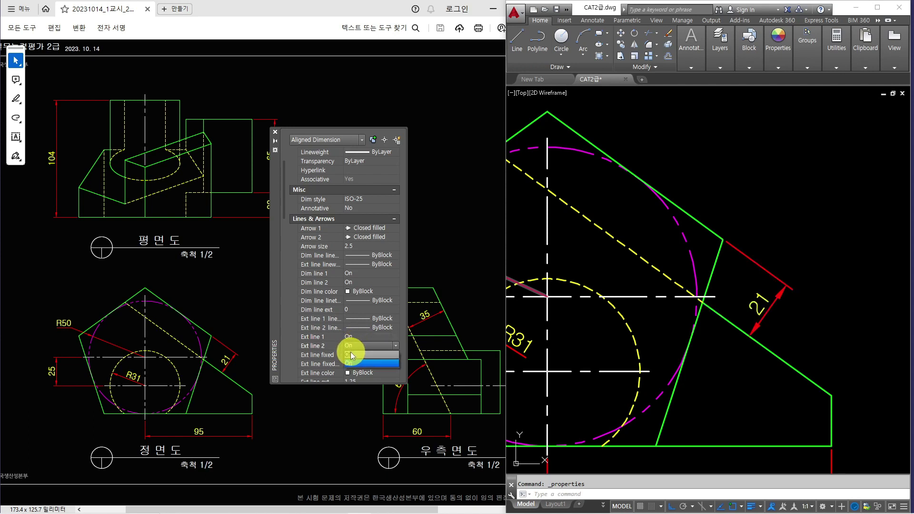
click(352, 355)
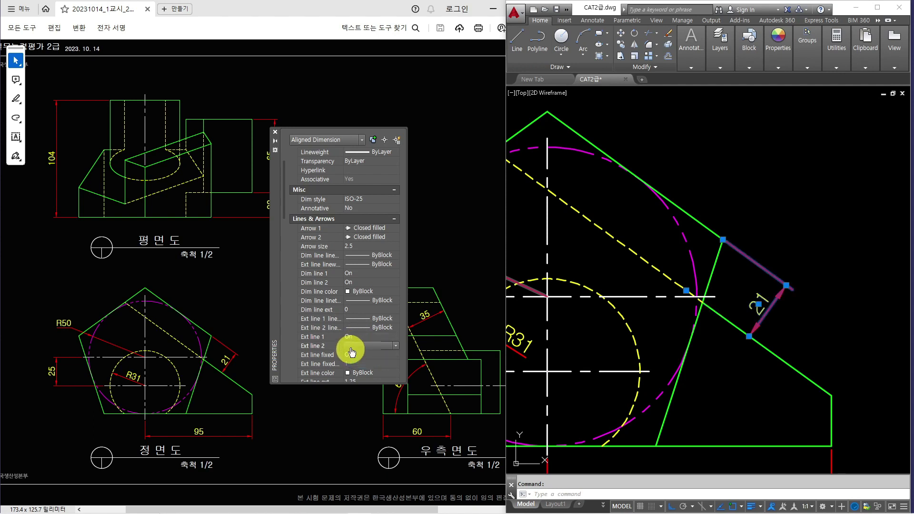
click(274, 132)
key(Escape)
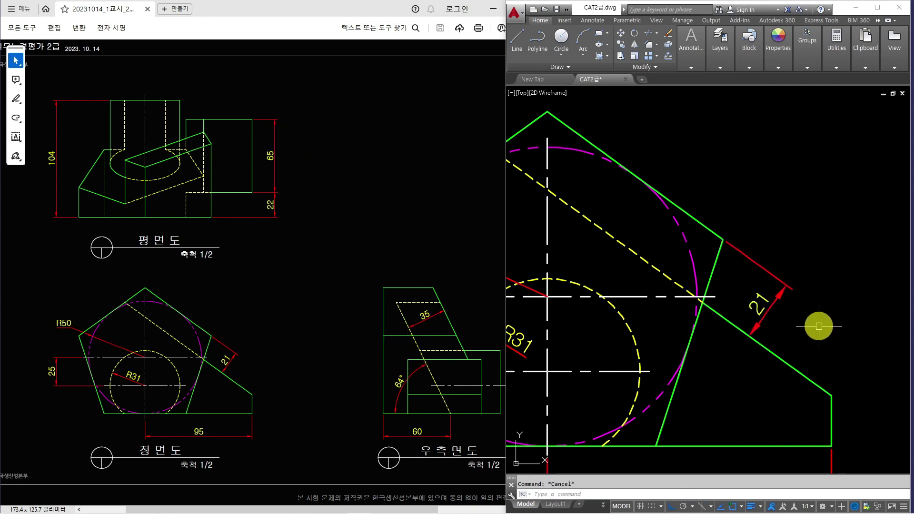
Add an angular dimension between the side view's hidden slanted line and its base line, placed left of the slanted line
scroll(823, 327, down, 4)
middle_drag(824, 326, 637, 324)
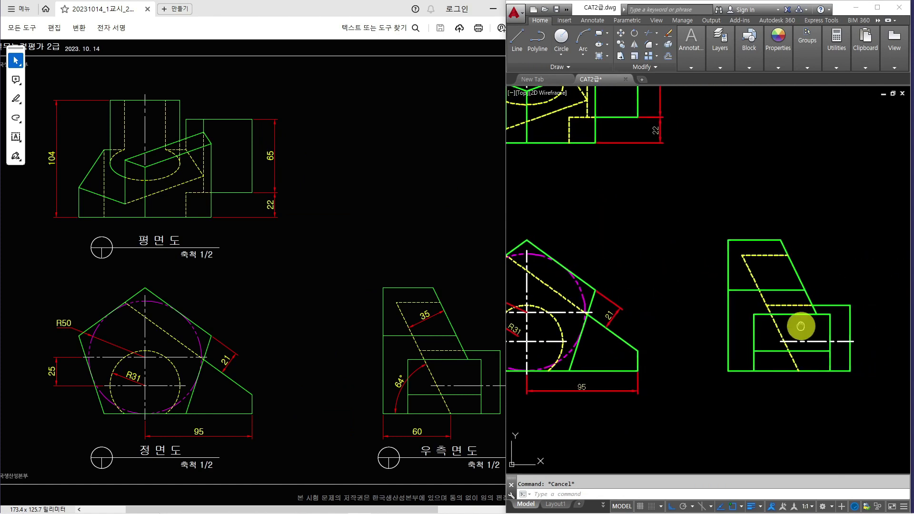
middle_drag(785, 325, 722, 324)
scroll(720, 322, up, 2)
text(DIMAN)
key(Return)
scroll(724, 385, up, 2)
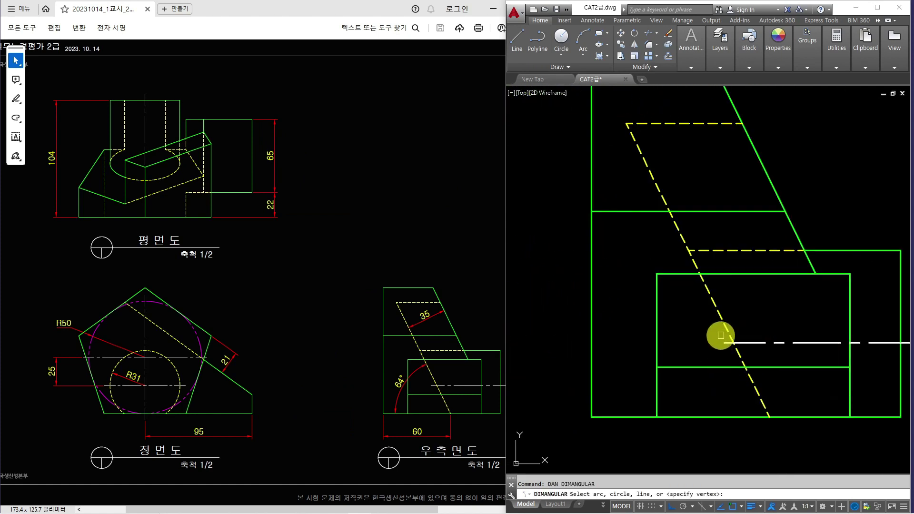
click(724, 326)
click(698, 417)
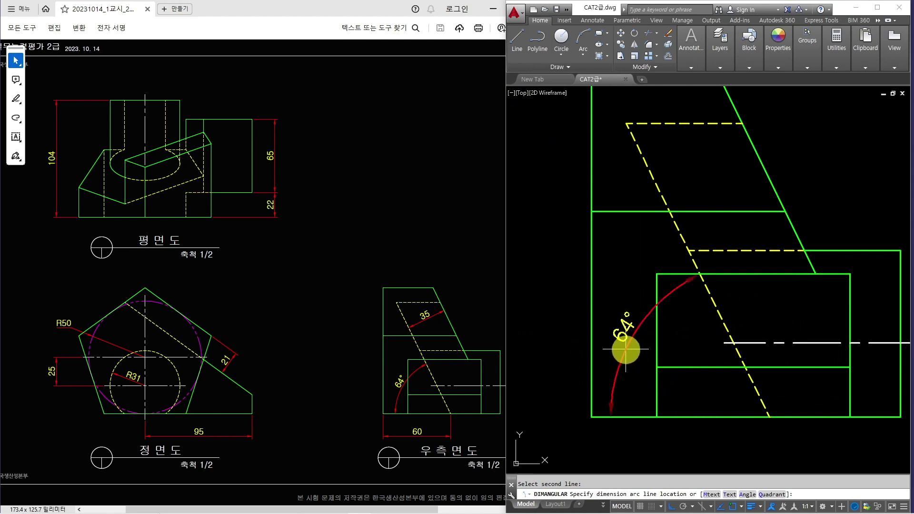
click(633, 358)
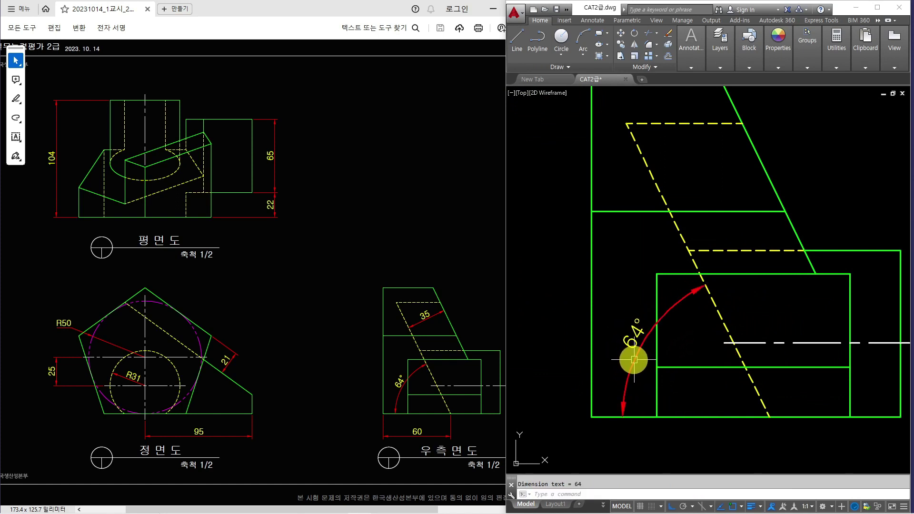
Dimension the side view's base from its lower left corner to the foot of the hidden slanted line, placed below
middle_drag(680, 396, 676, 365)
text(DLI)
key(Return)
click(591, 383)
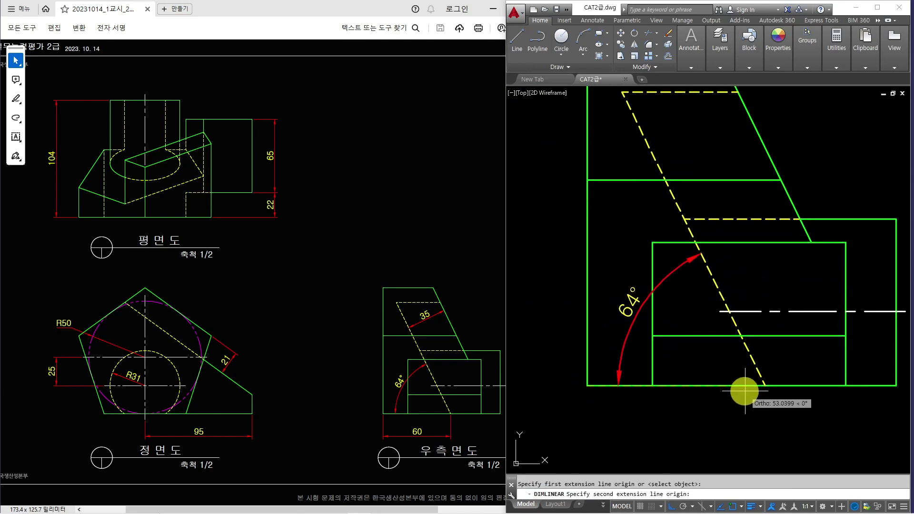
click(763, 385)
click(747, 430)
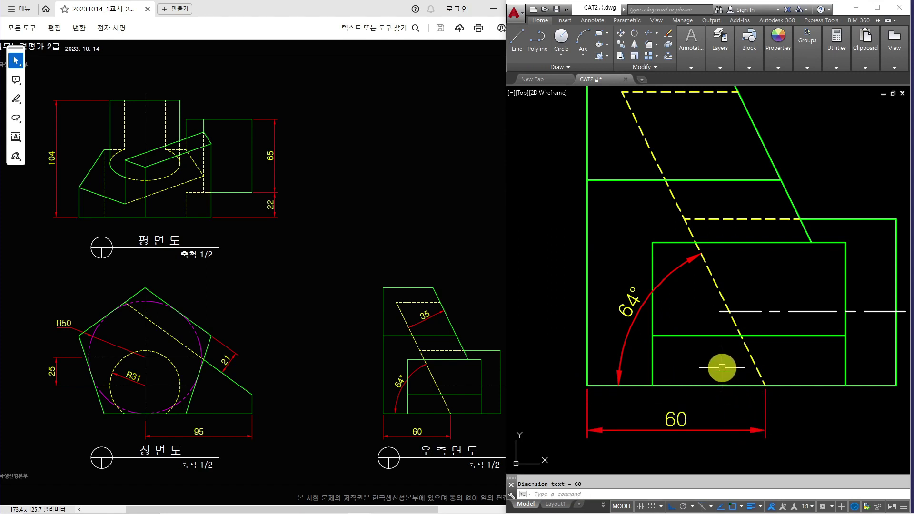
Add an aligned dimension from the upper hidden line's end on the side view's slanted edge, perpendicular to the hidden slanted line
scroll(705, 268, down, 2)
middle_drag(704, 267, 719, 349)
text(DAK)
key(Return)
scroll(726, 277, up, 2)
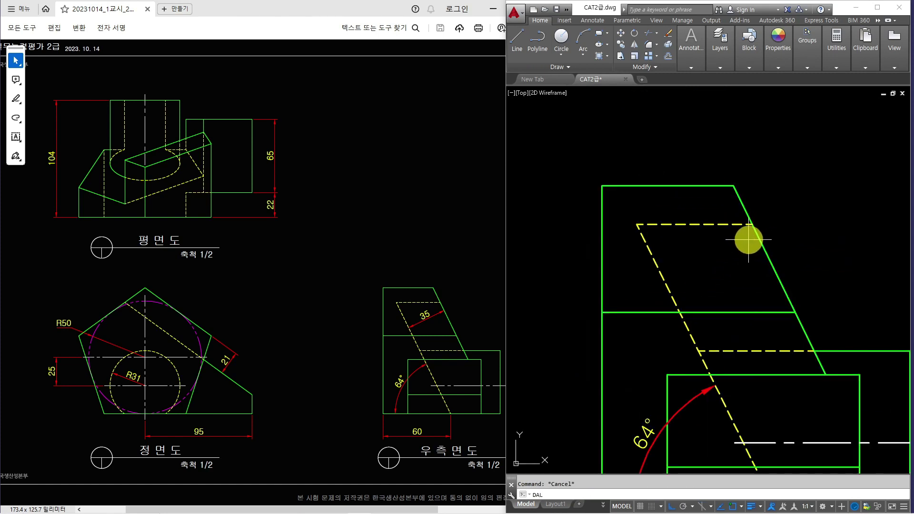
text(DAL)
key(Return)
click(752, 224)
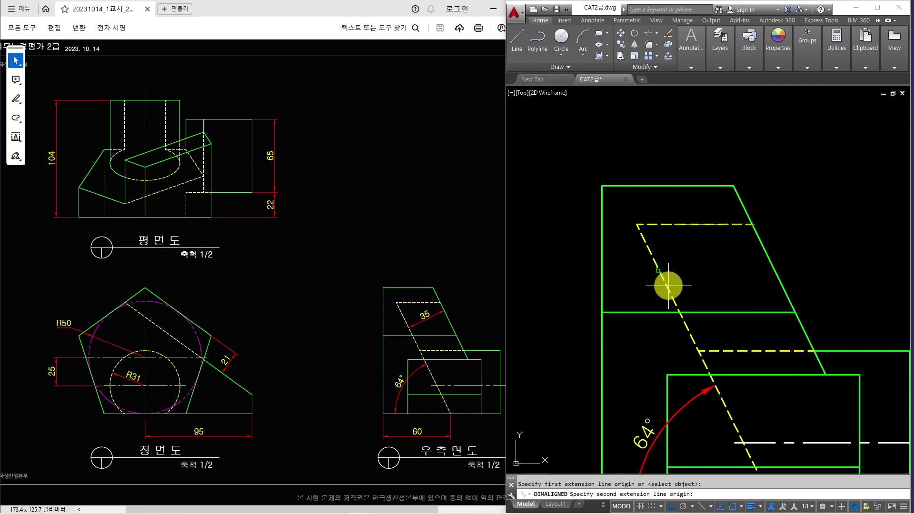
click(669, 284)
click(706, 276)
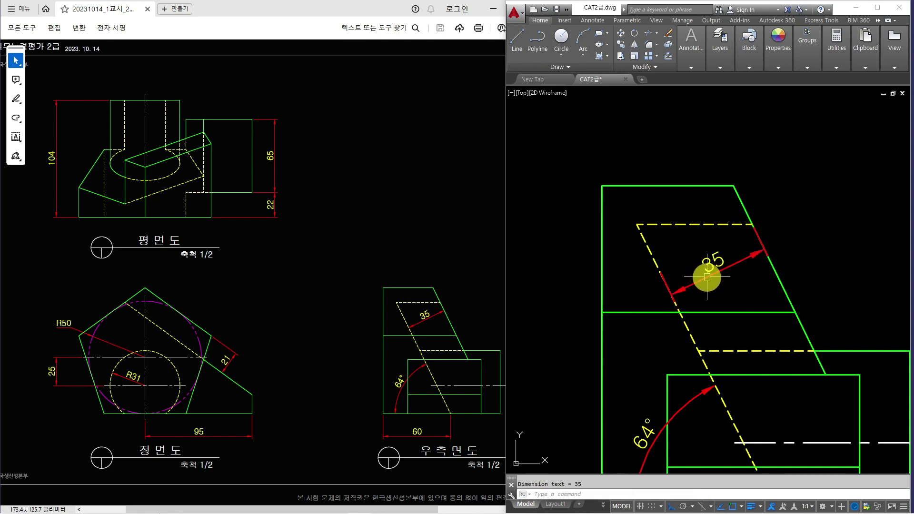
Turn off extension lines 1 and 2 of the aligned dimension between the side view's slanted edge and hidden slanted line
click(727, 280)
click(715, 263)
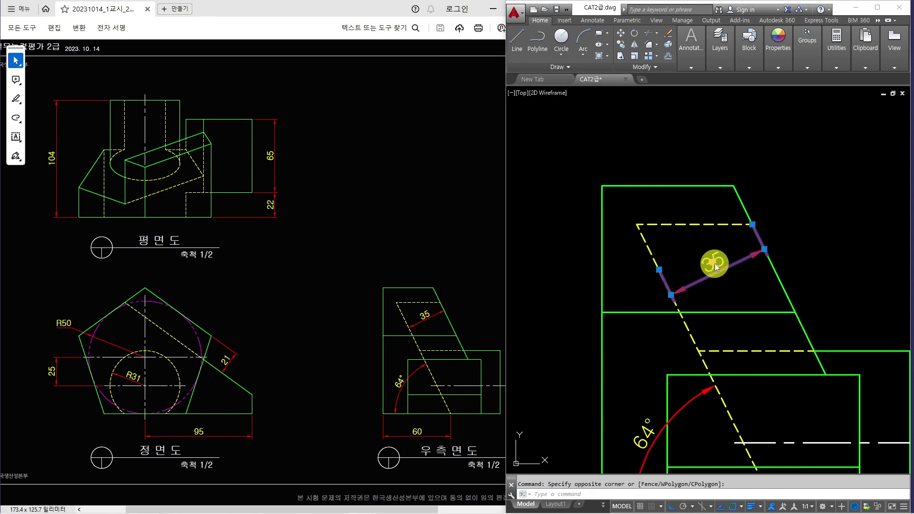
right_click(715, 263)
click(740, 489)
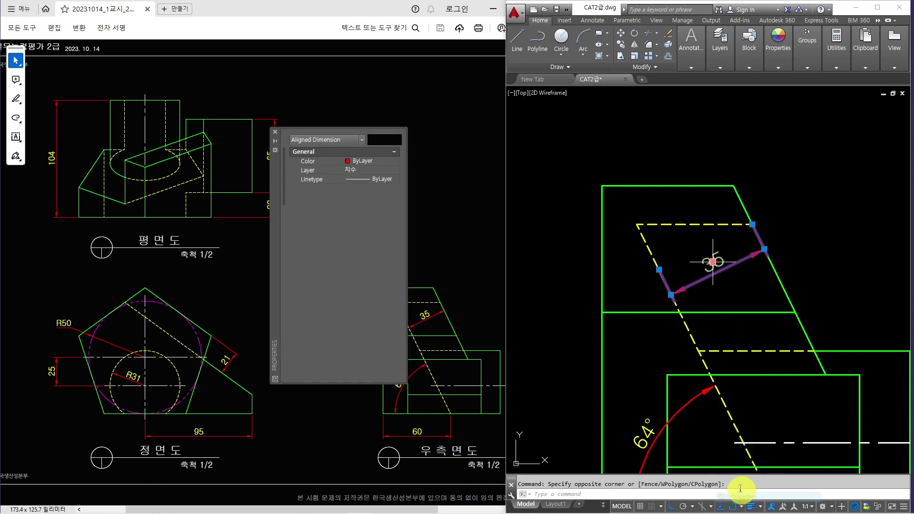
scroll(364, 340, down, 2)
click(361, 339)
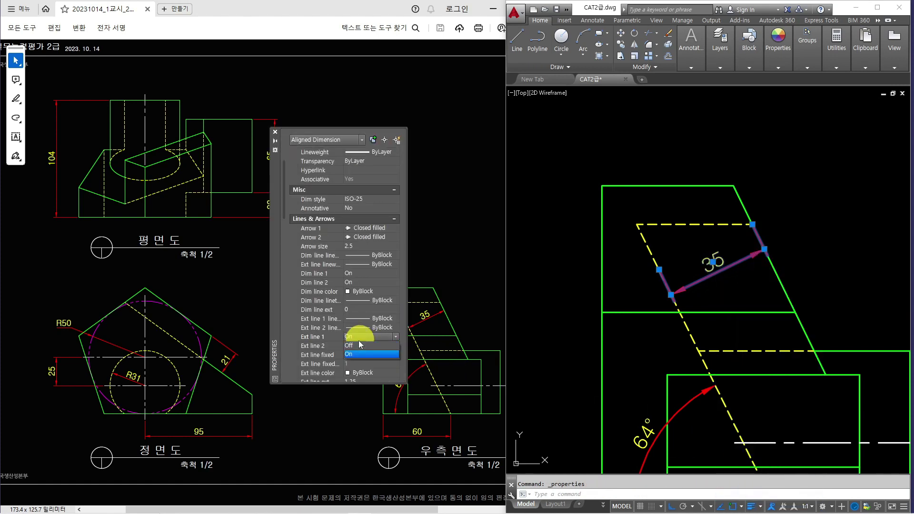
click(355, 345)
click(358, 344)
click(356, 354)
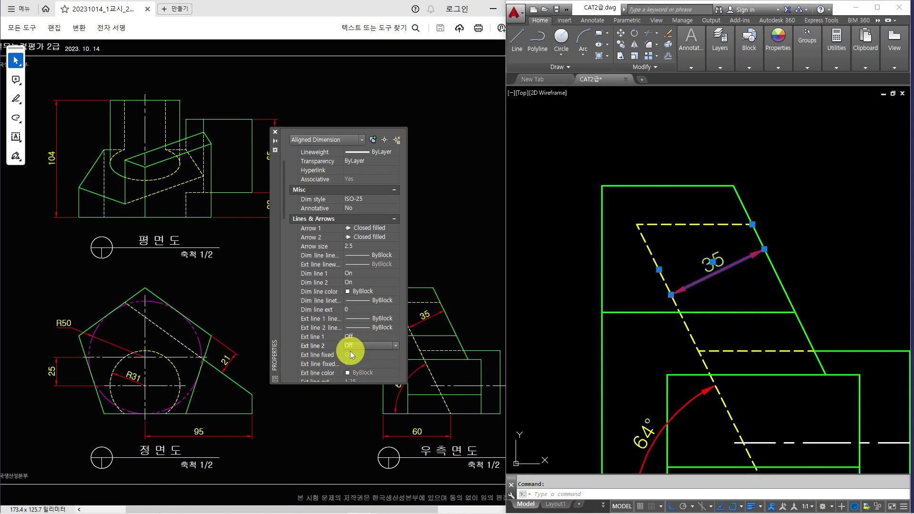
click(275, 132)
click(696, 252)
key(Escape)
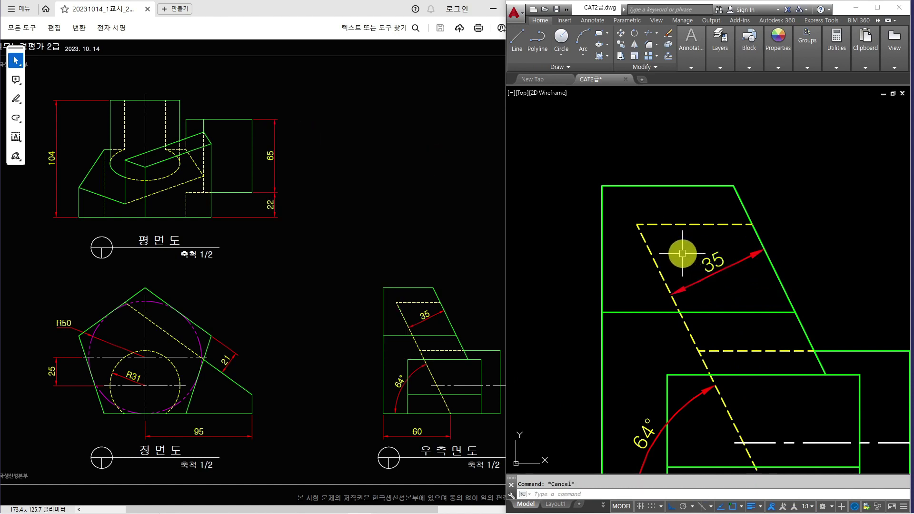
middle_click(681, 256)
middle_click(681, 255)
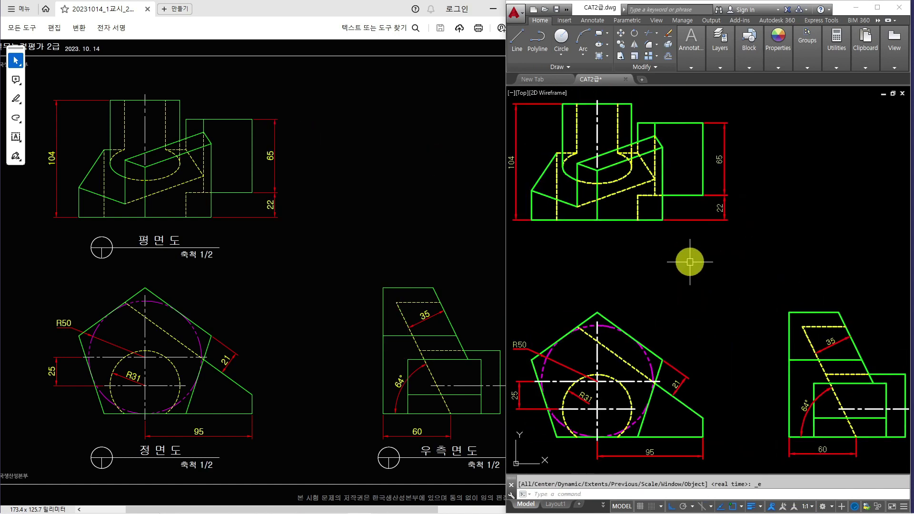